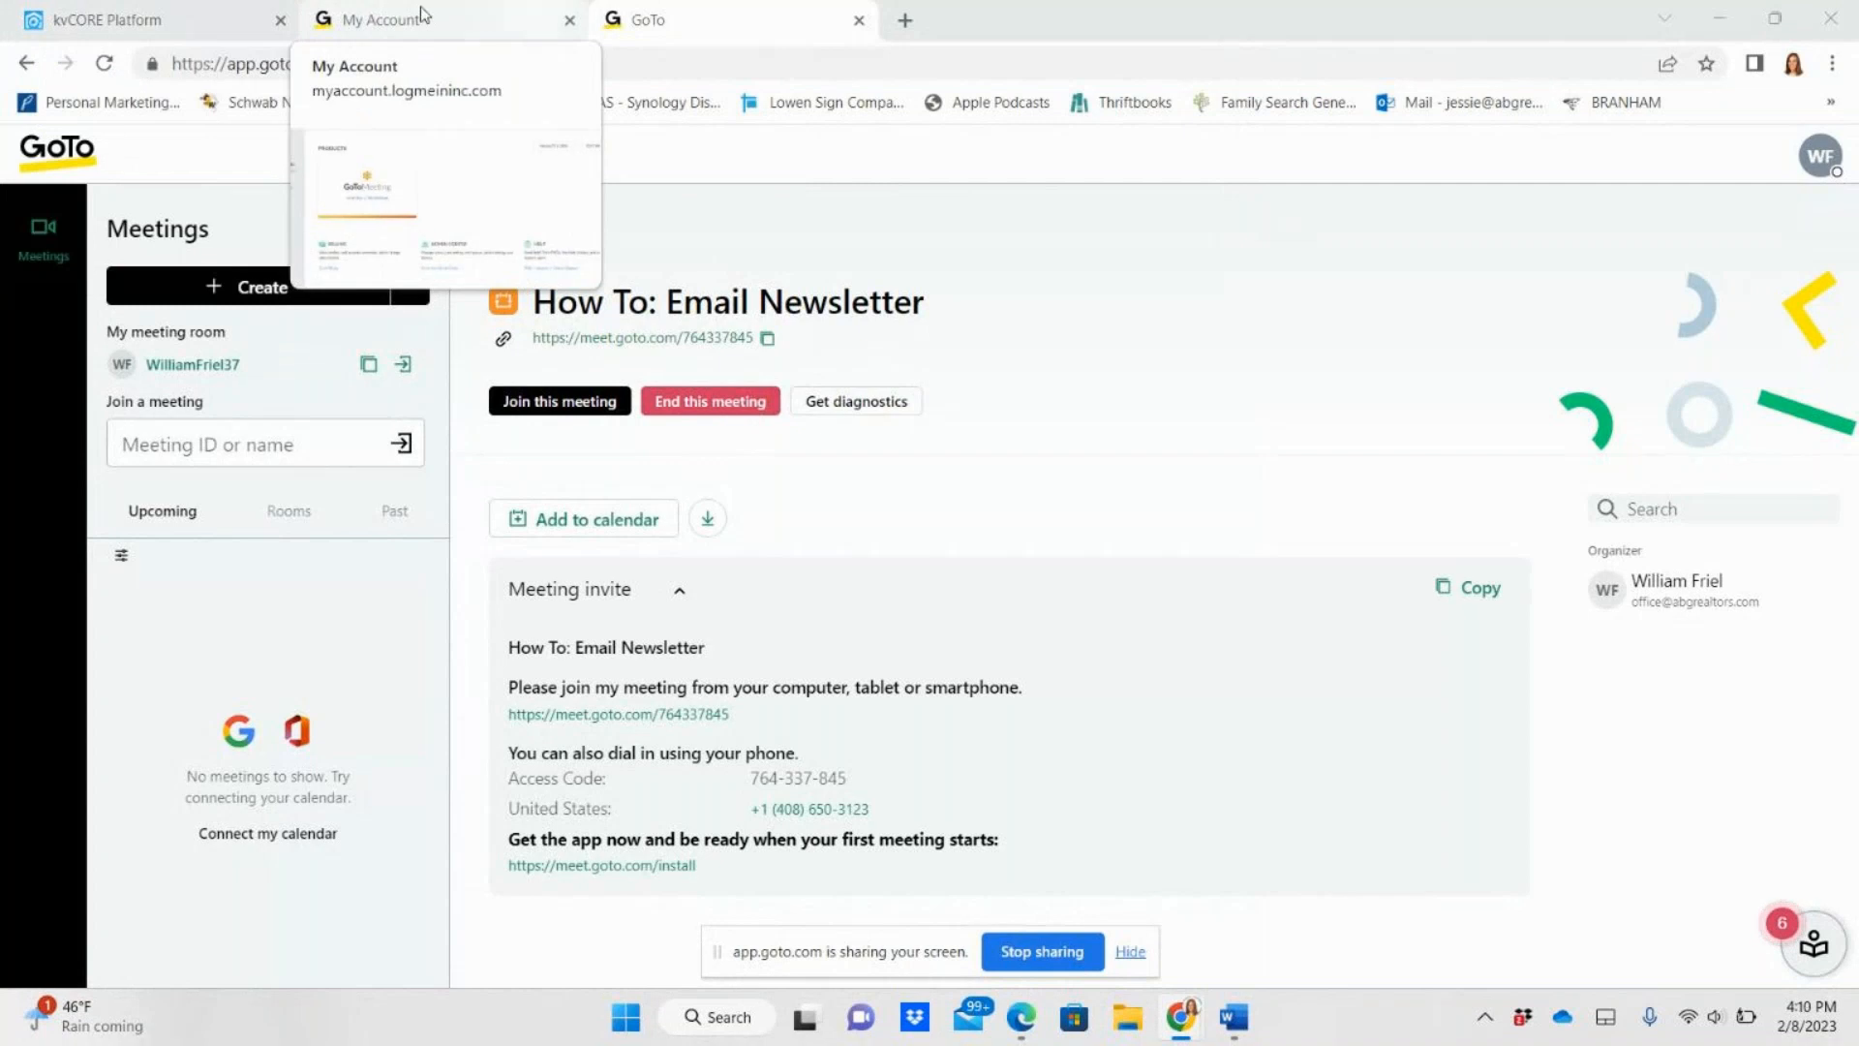
- Switch to the kvCORE page and load the my.weichert.com dashboard
left_click(202, 20)
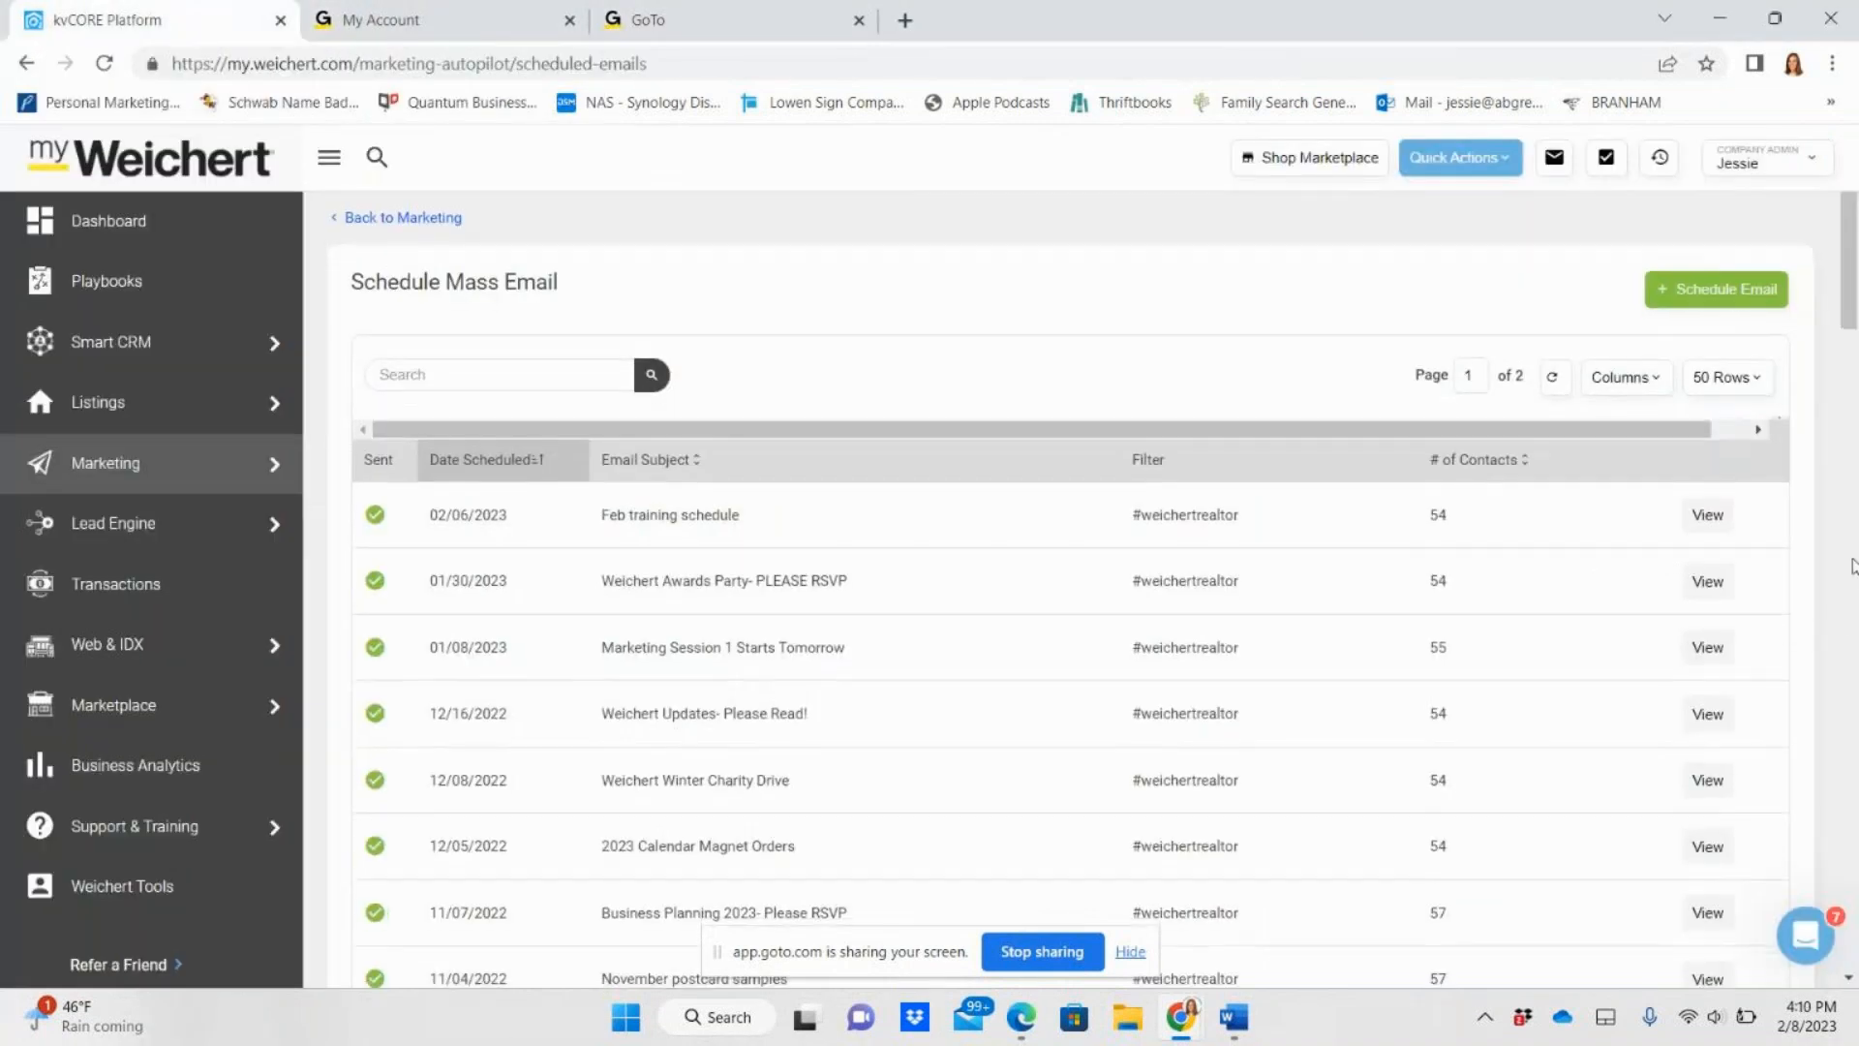
left_click(454, 65)
type("my.weichert.com")
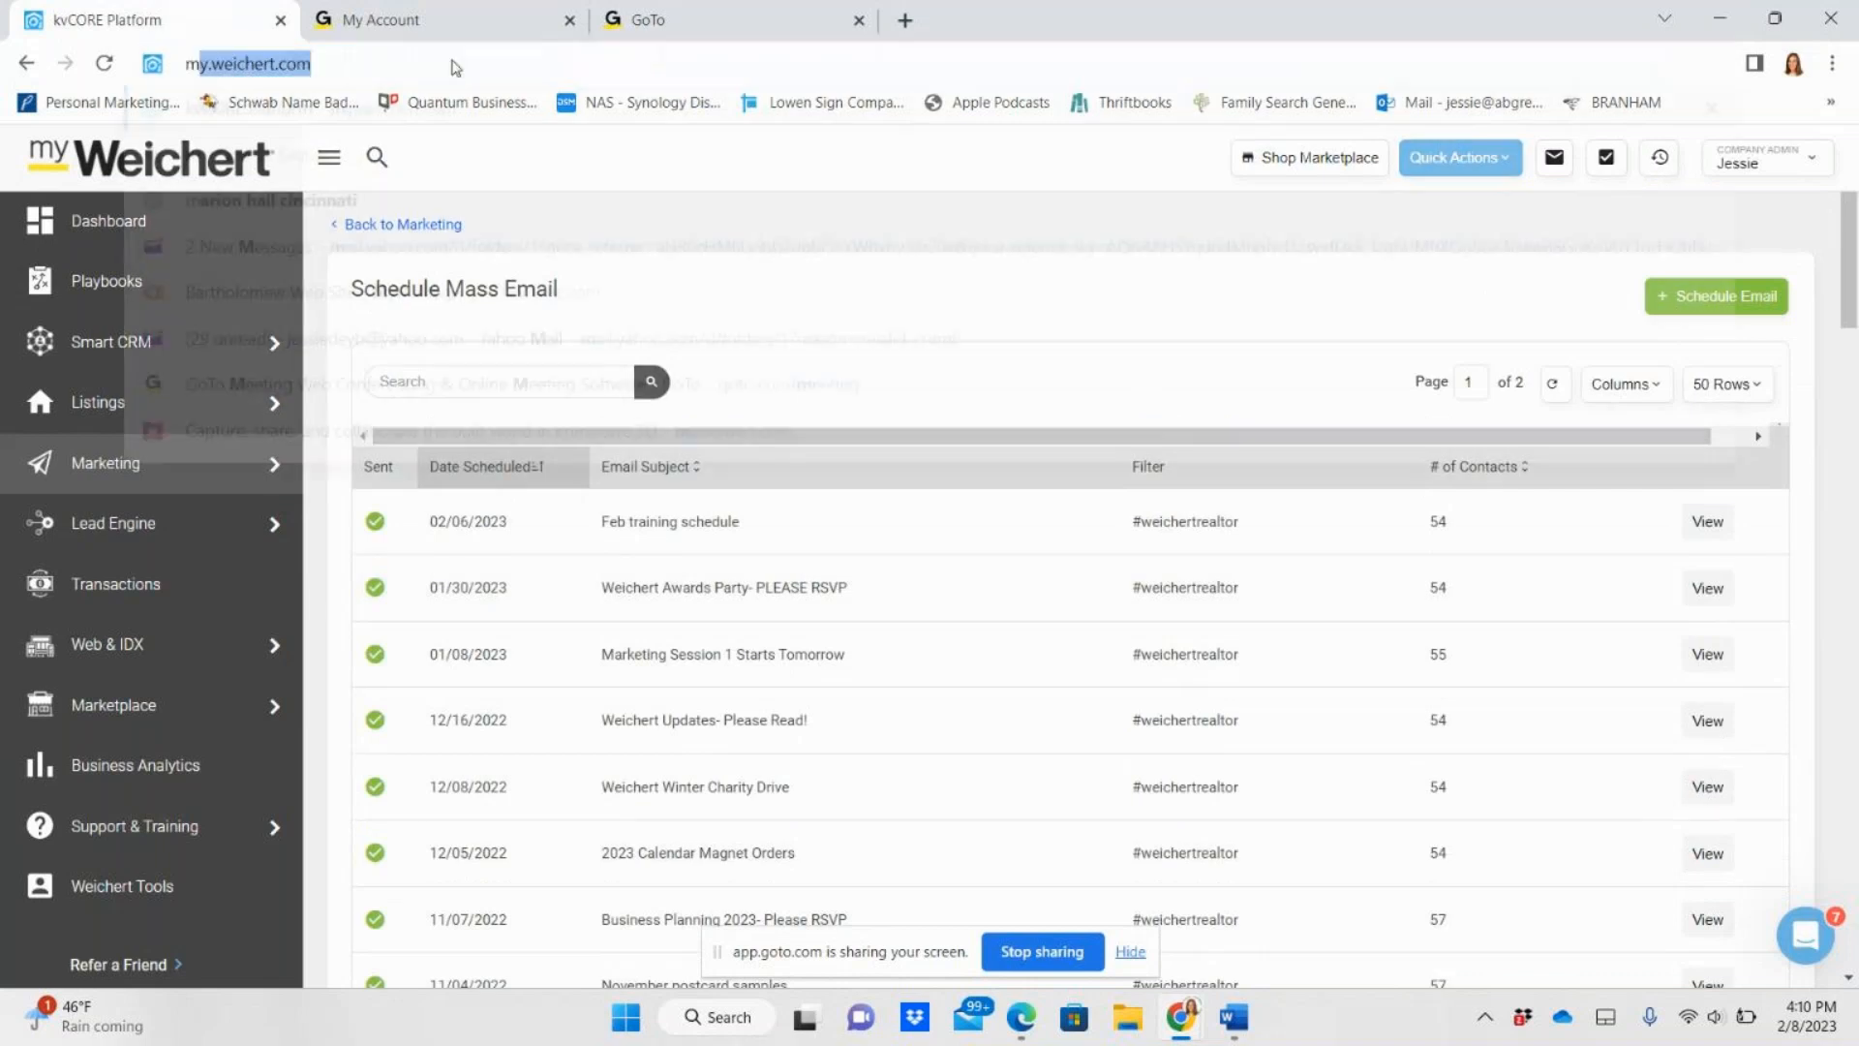
key("Return")
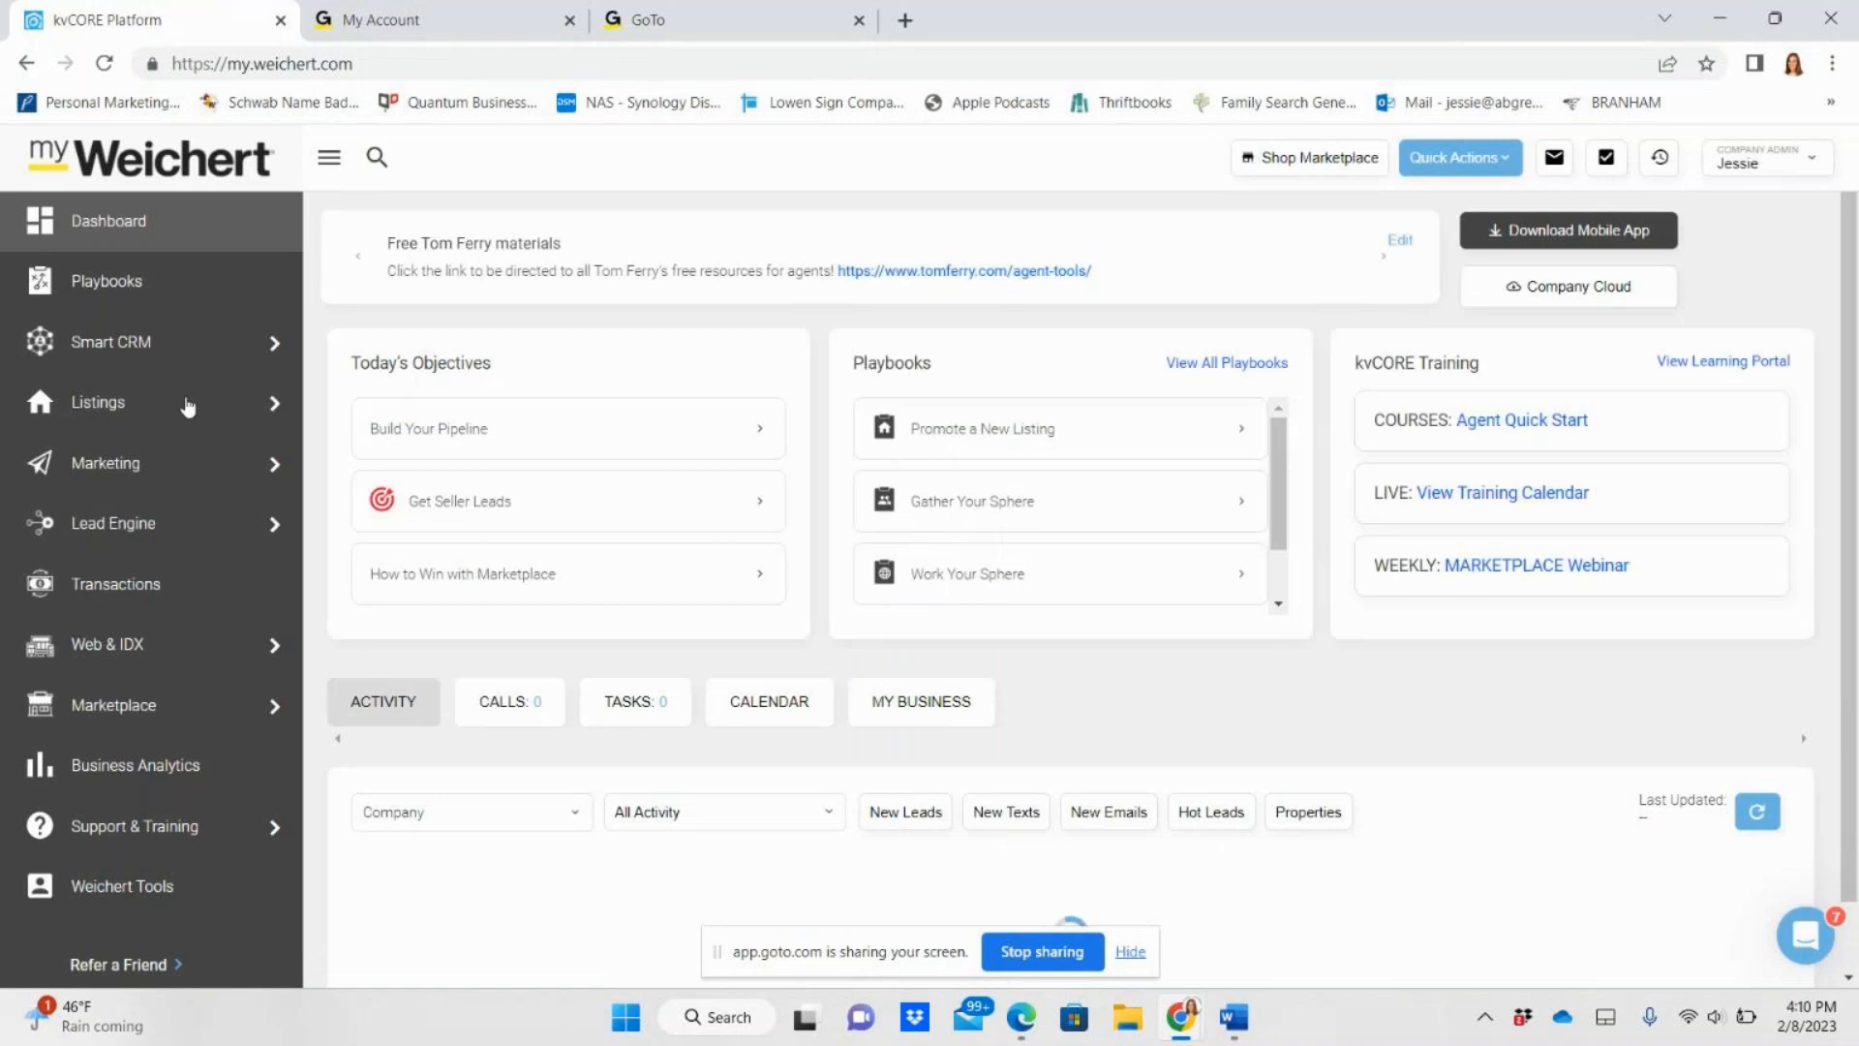
- Open the Scheduled Mass Emails tool from the marketing section
mouse_move(136, 470)
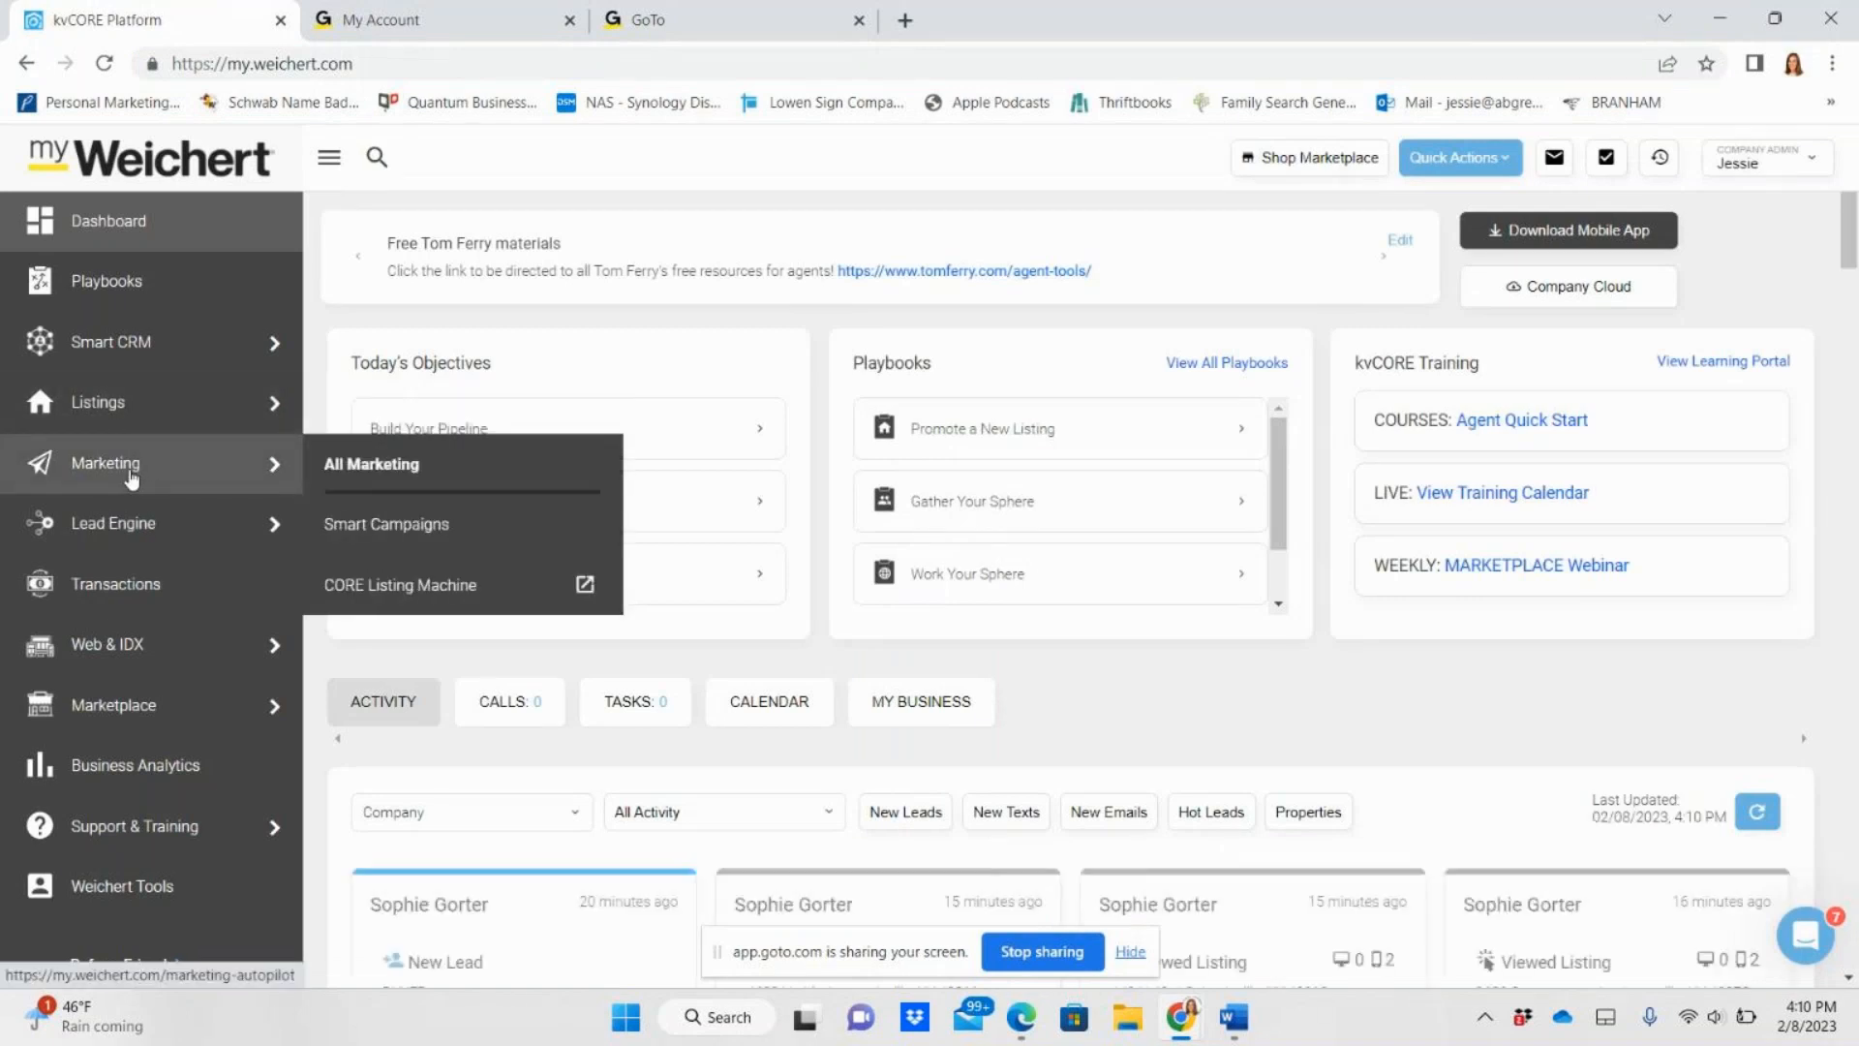
left_click(132, 478)
scroll(1543, 575, "down", 5)
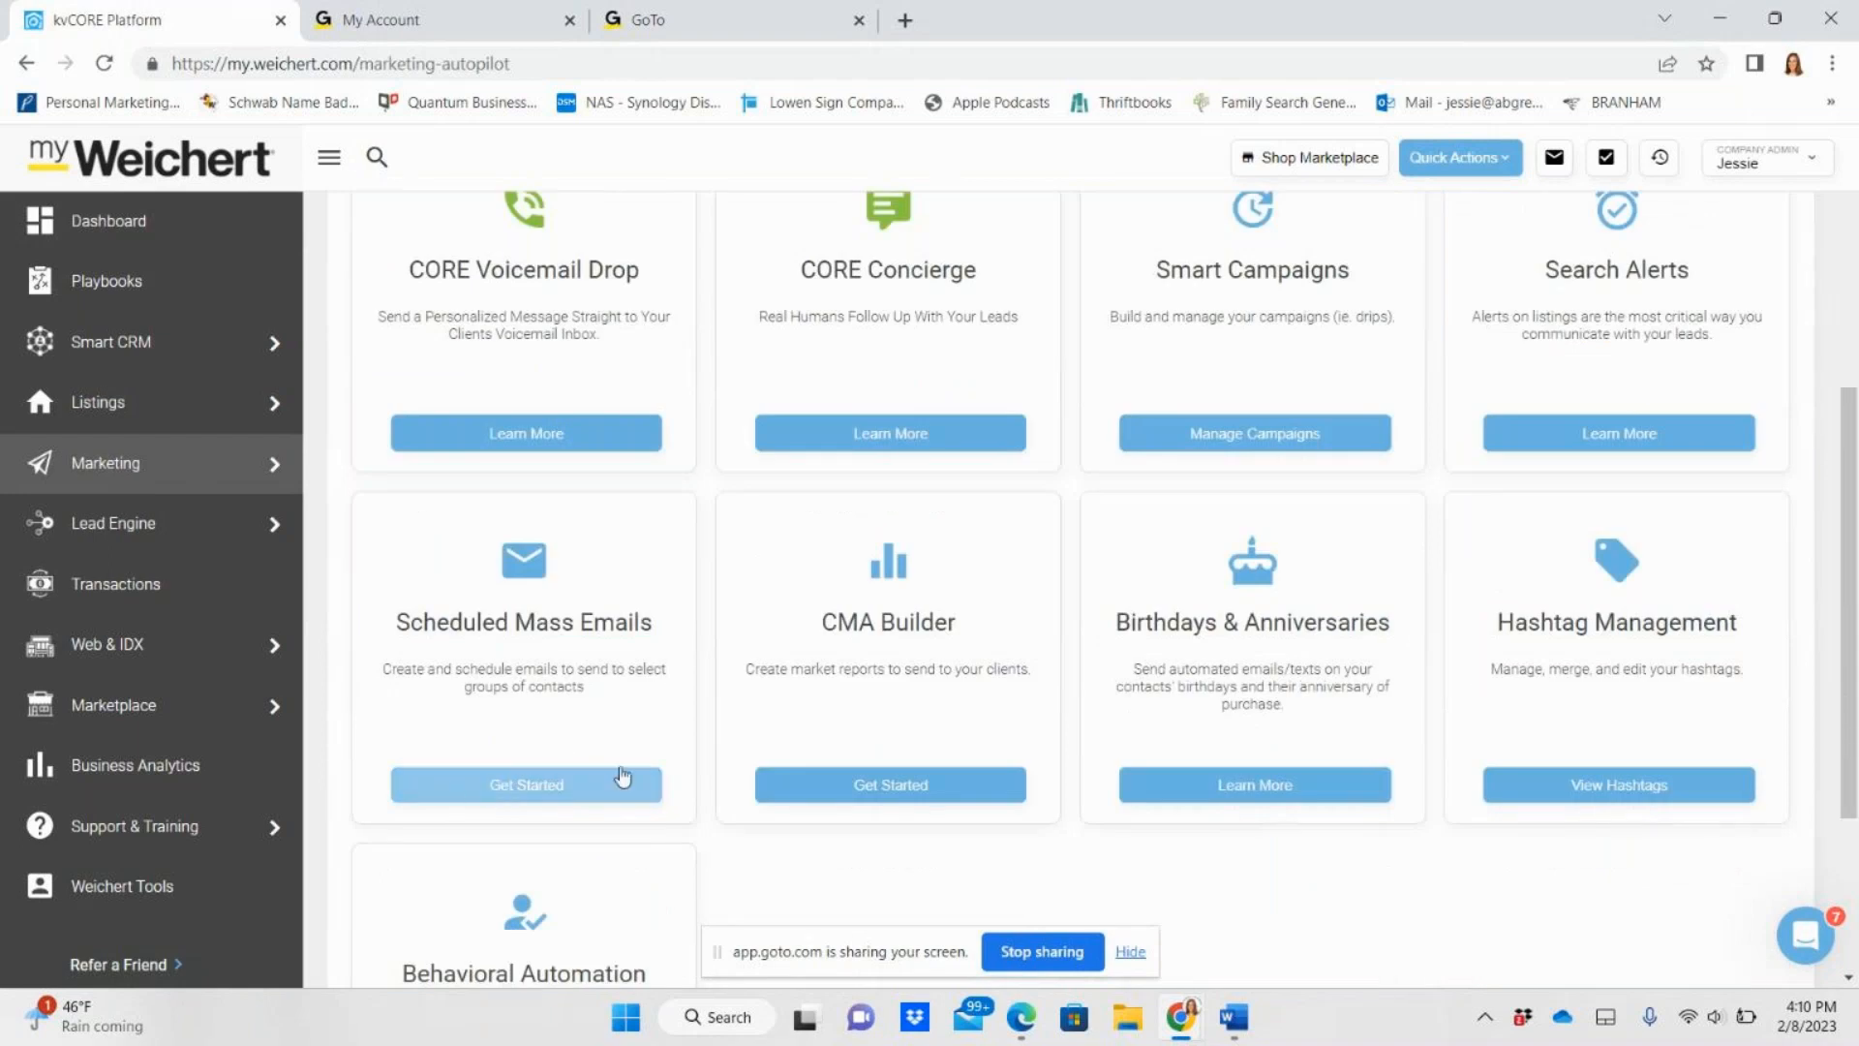
left_click(542, 787)
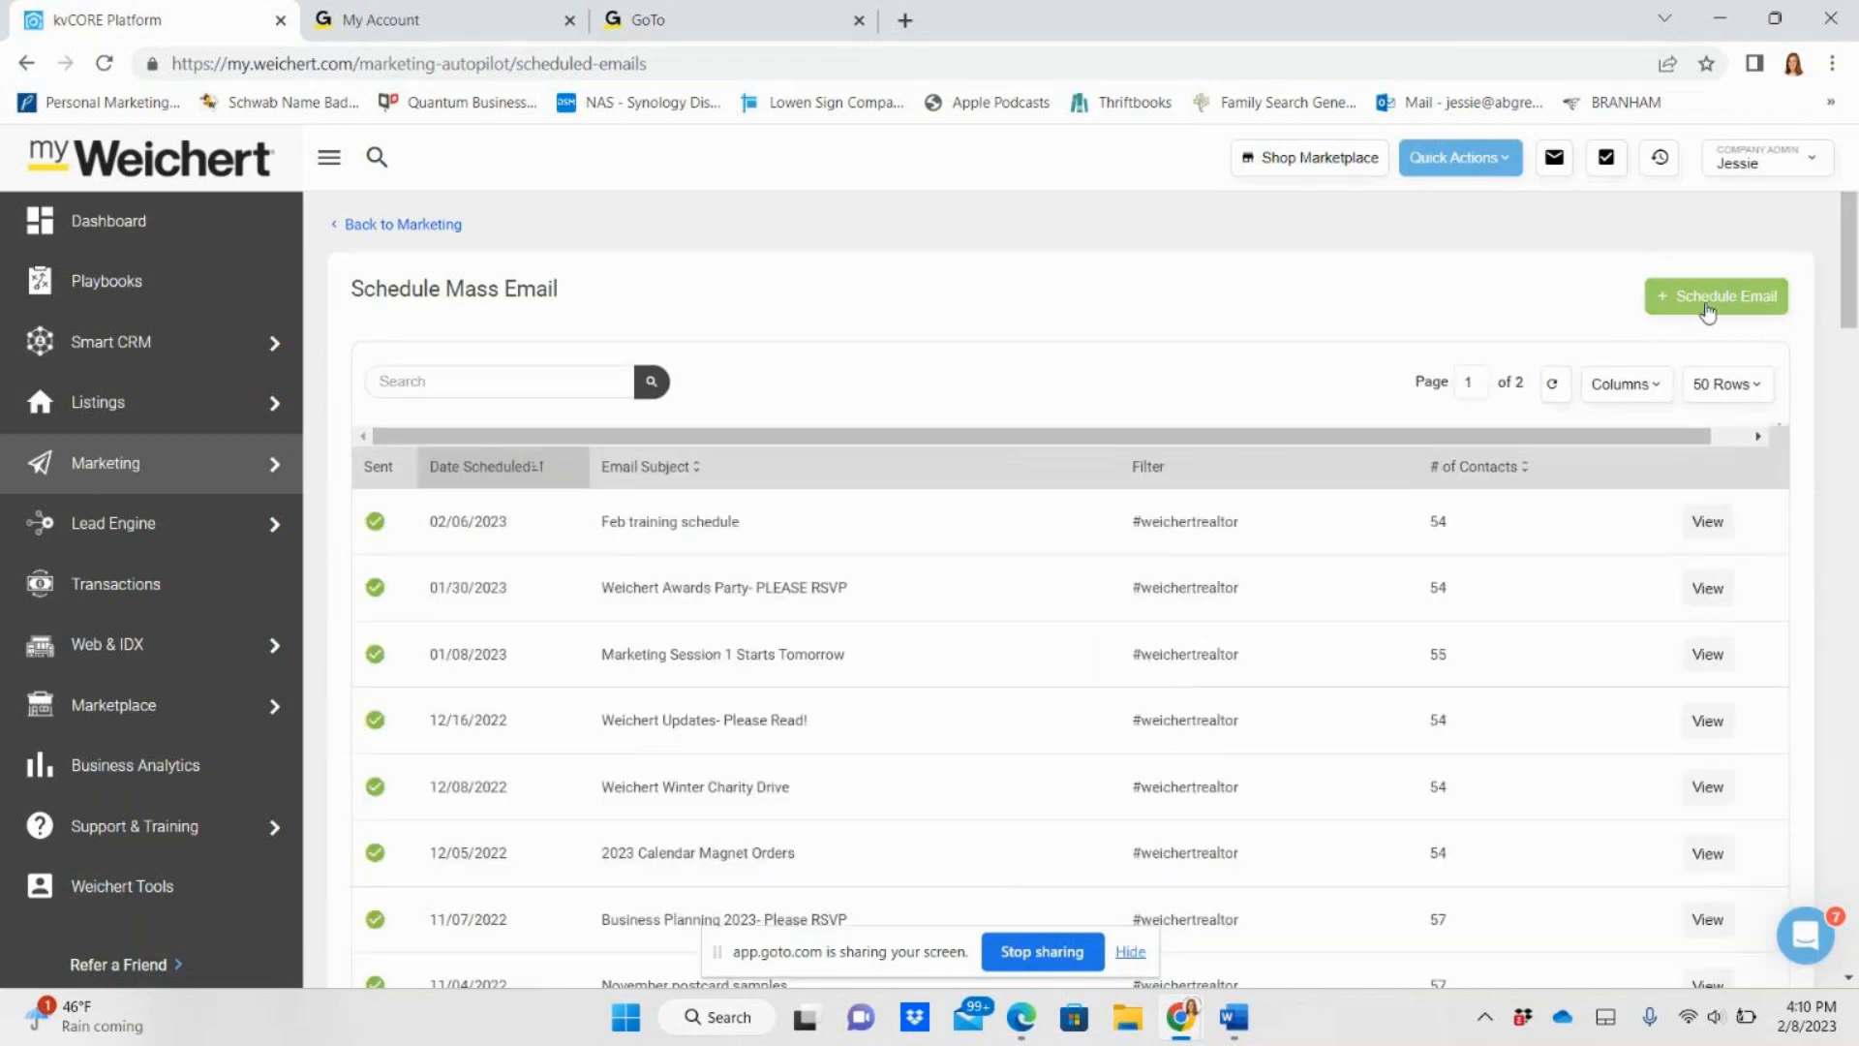
- Start a new scheduled email and change its message to the Advanced Editor
left_click(1708, 306)
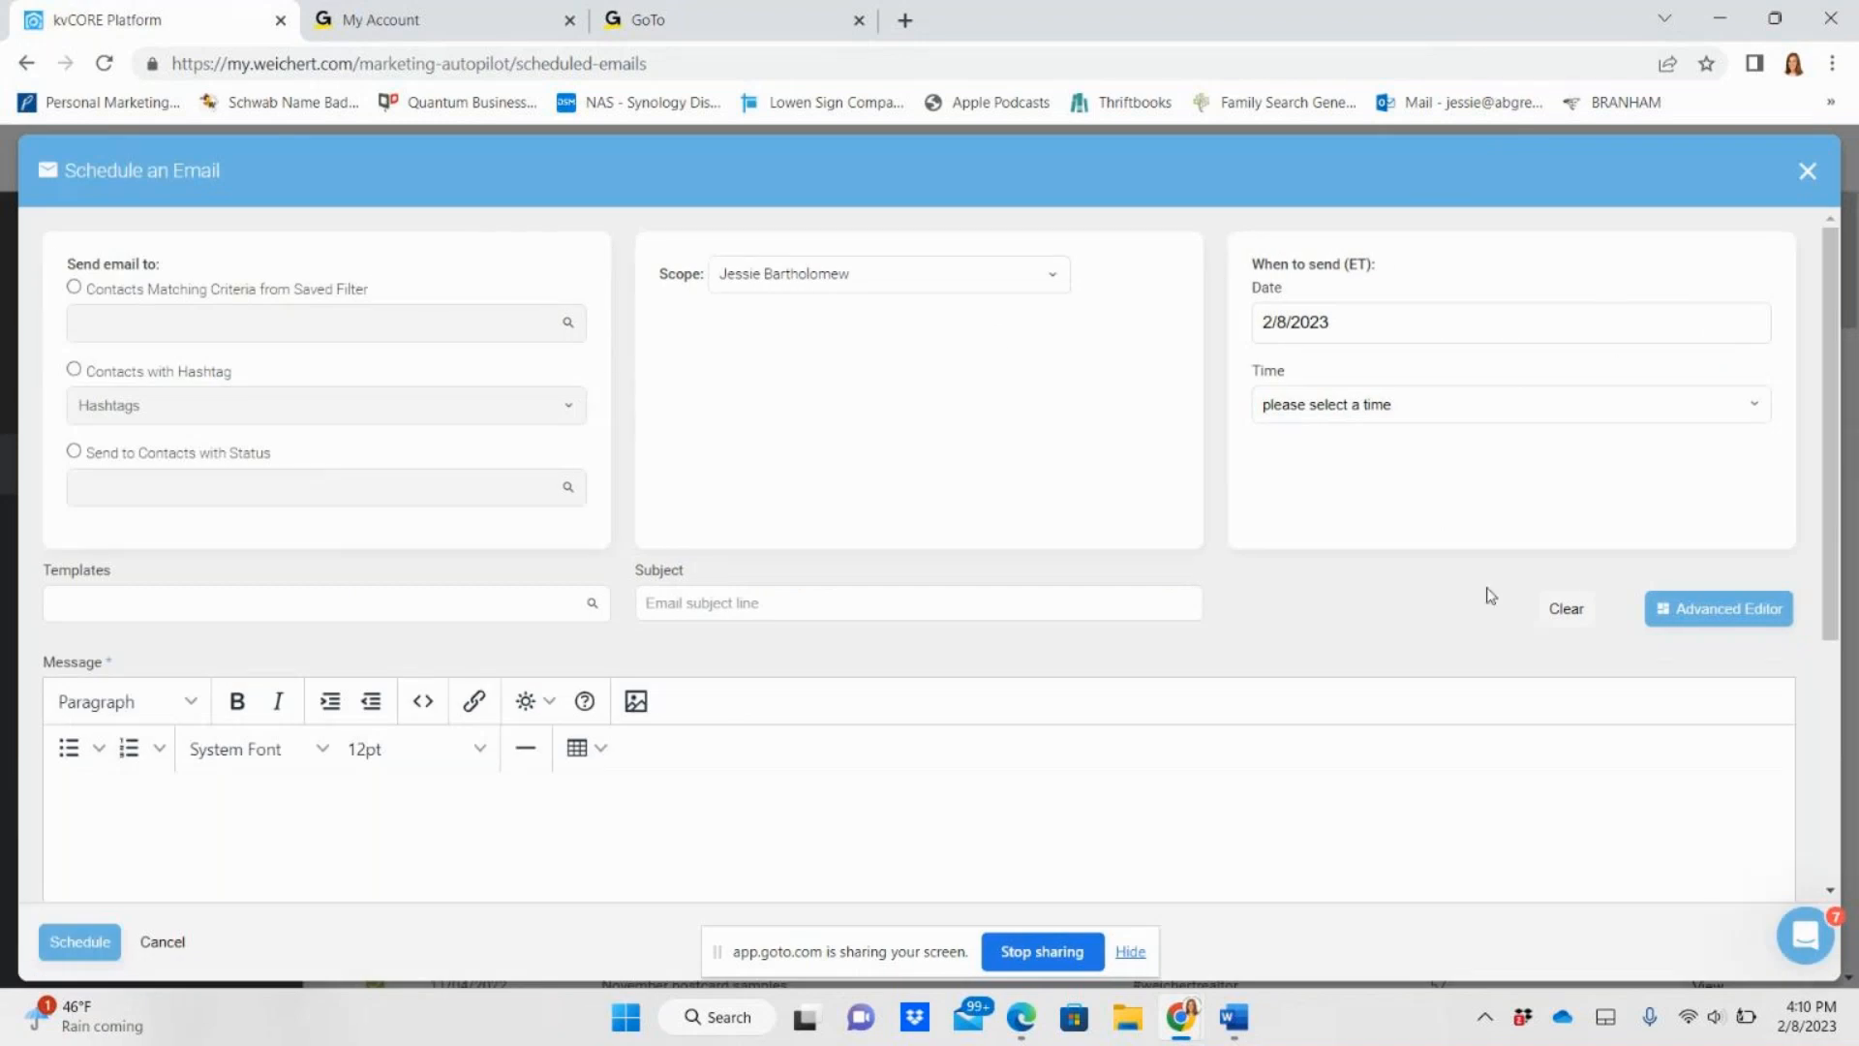
left_click(1732, 621)
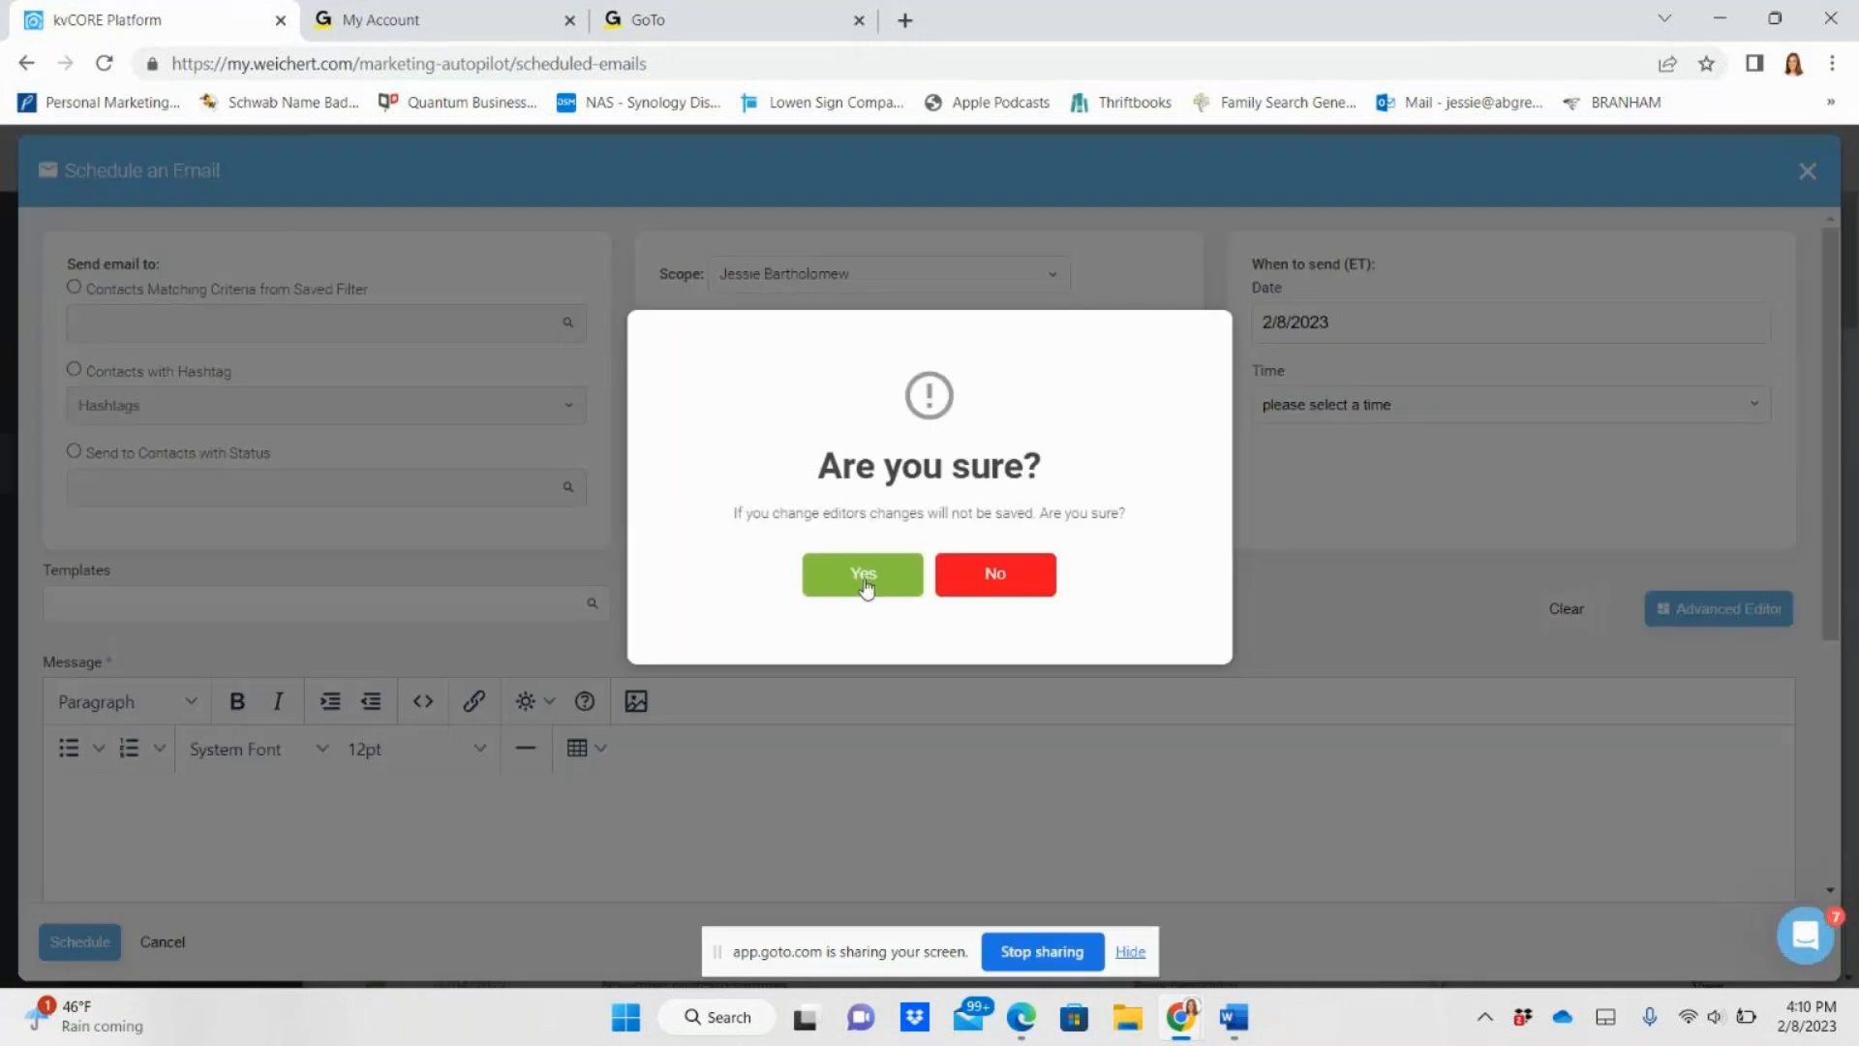
left_click(863, 581)
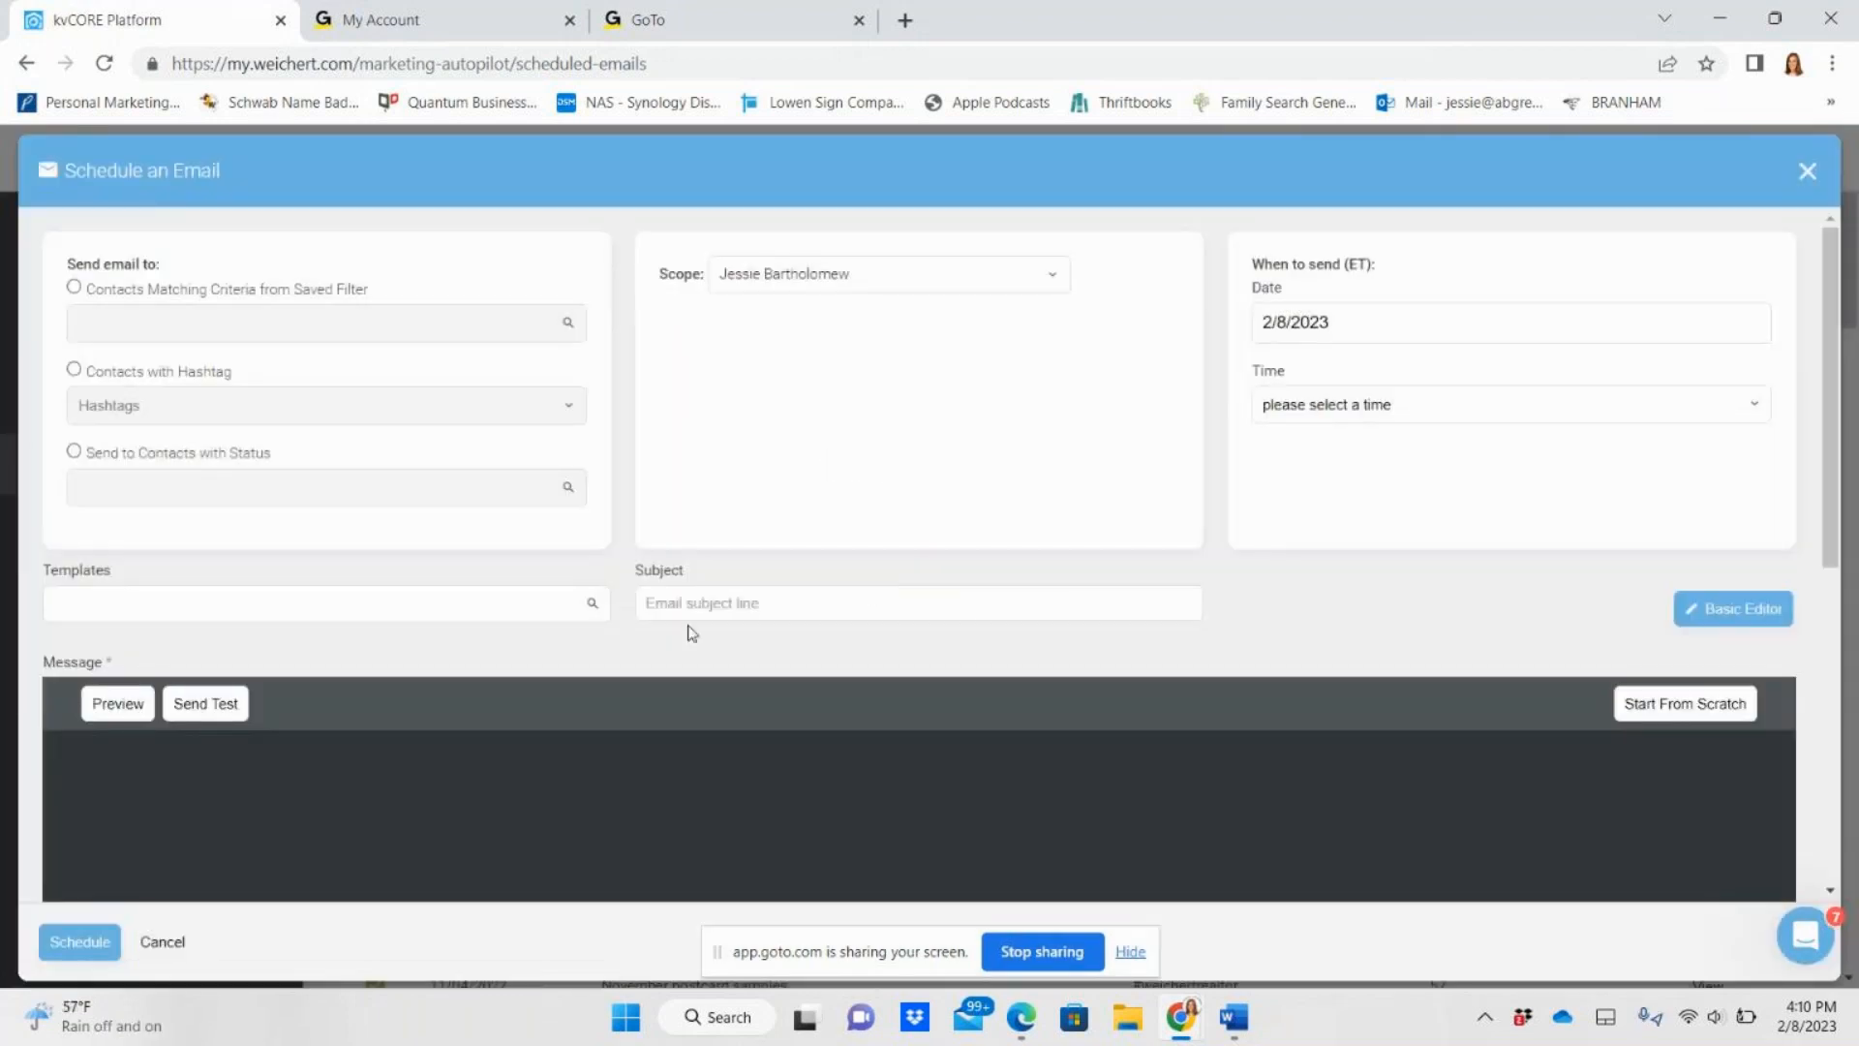
- Load the Newsletter template into the scheduled email
scroll(417, 539, "down", 1)
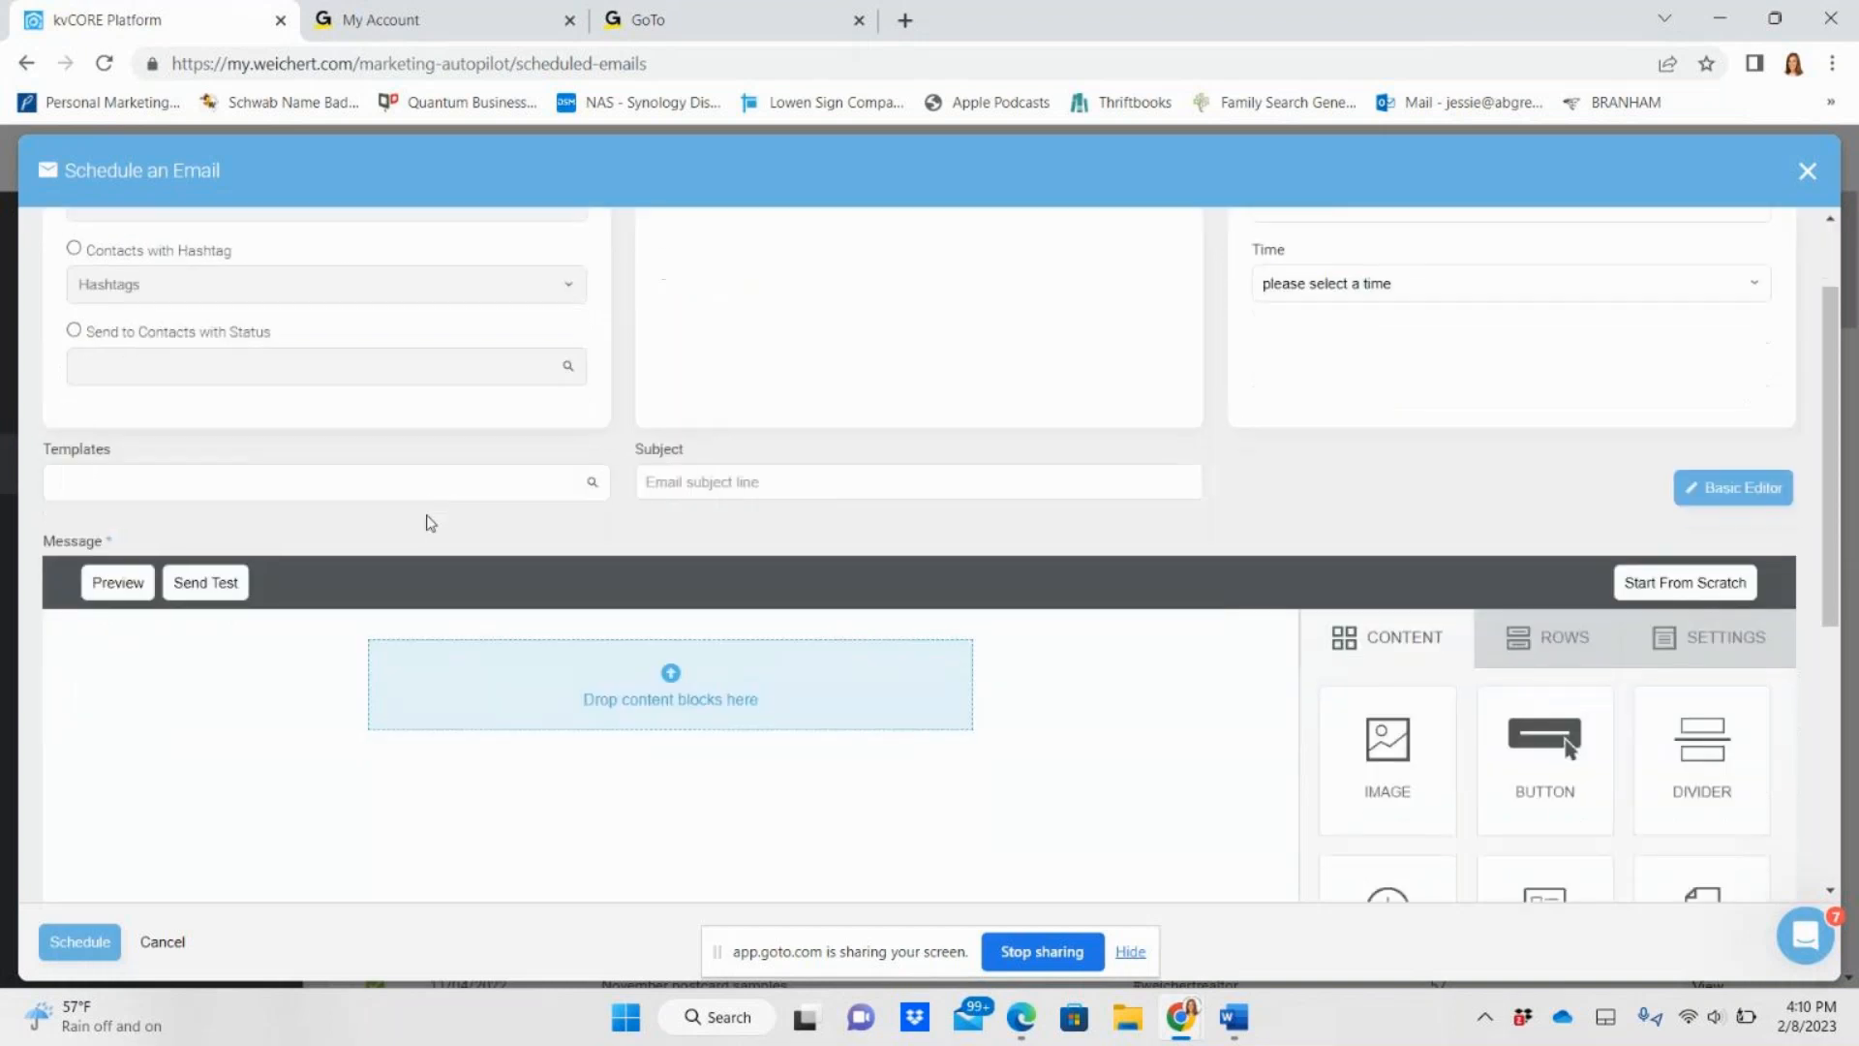
scroll(842, 542, "up", 1)
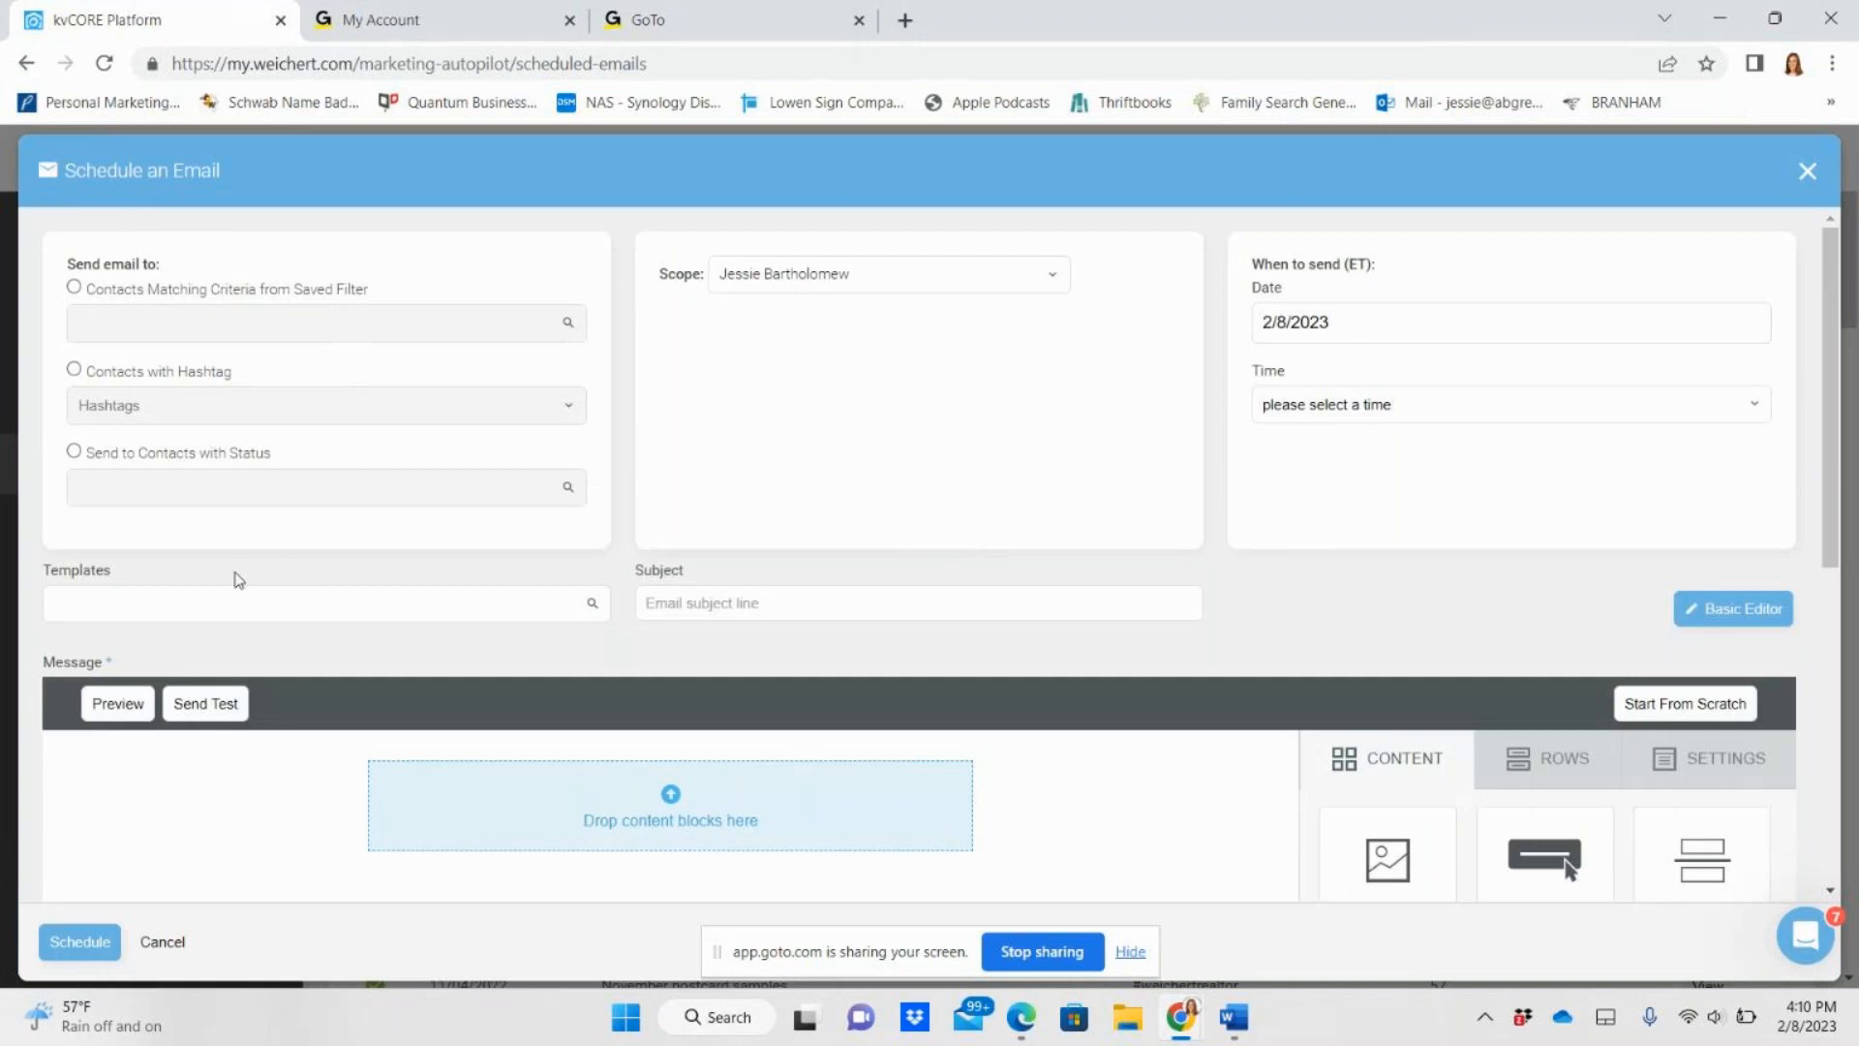
left_click(183, 600)
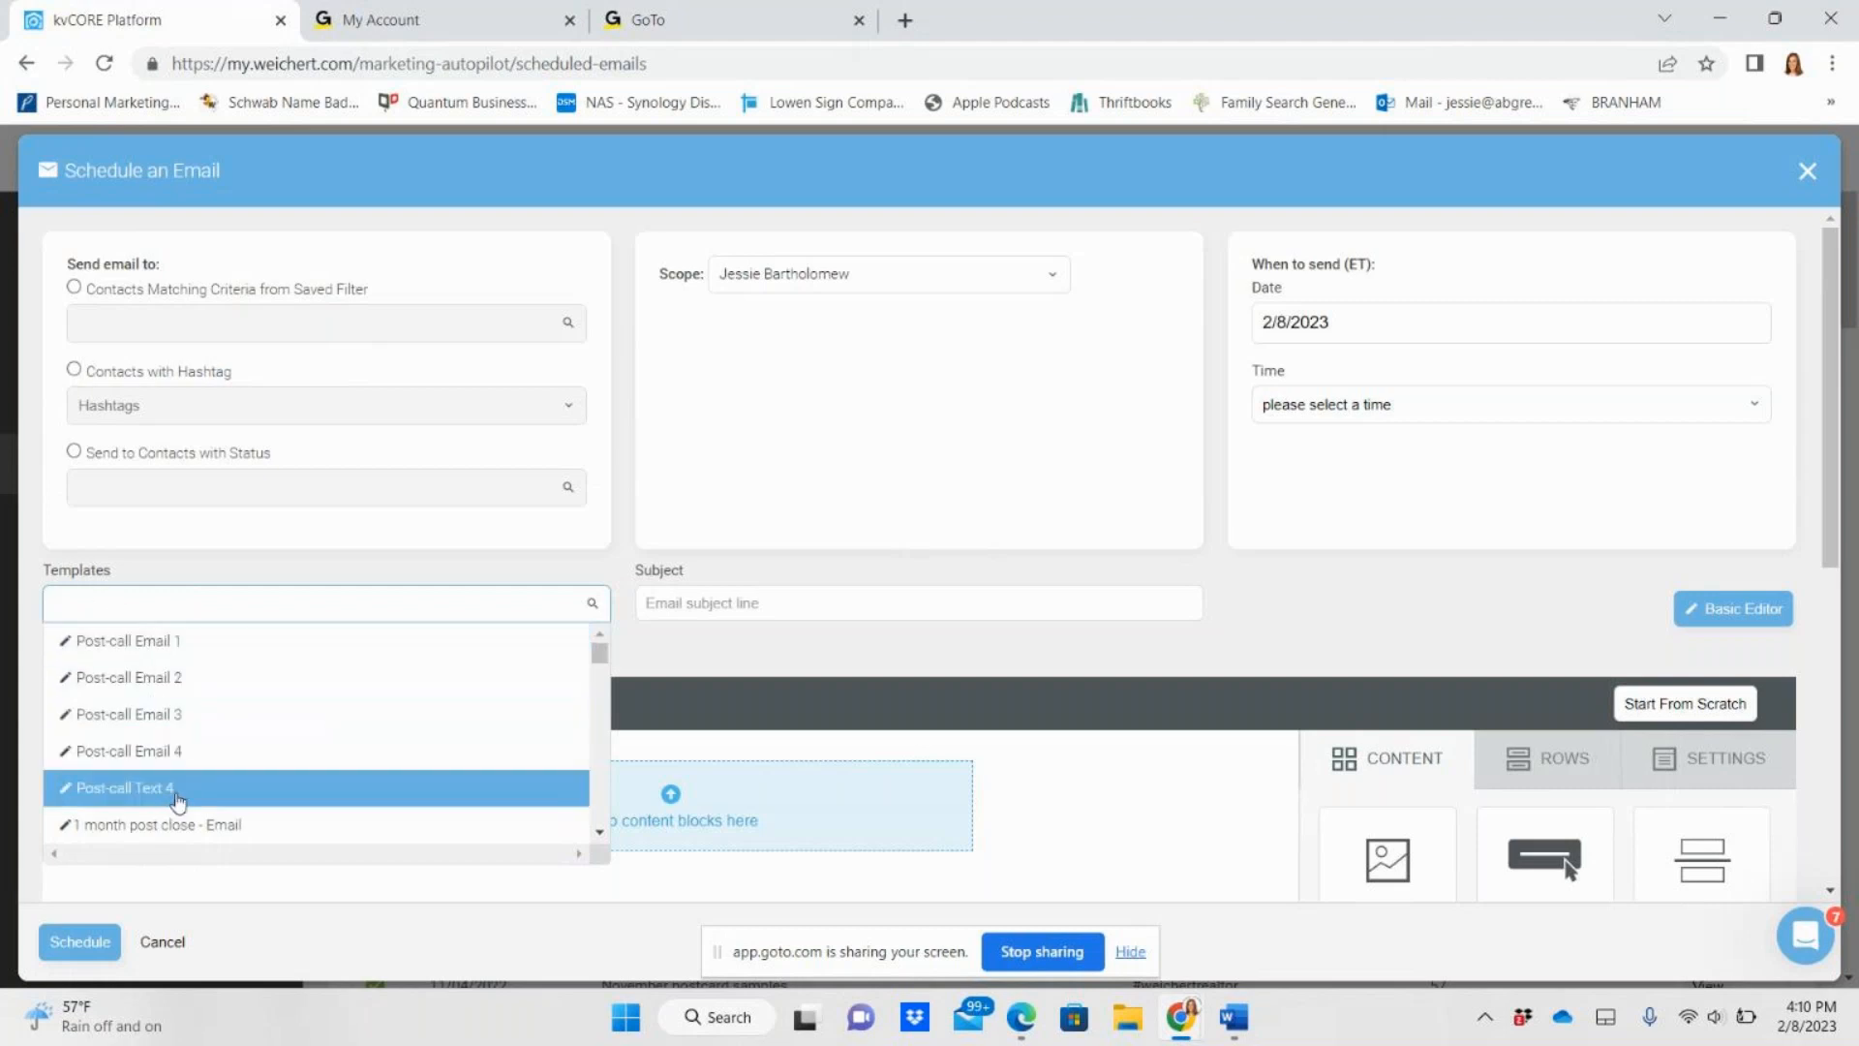
scroll(250, 755, "down", 5)
scroll(250, 770, "down", 15)
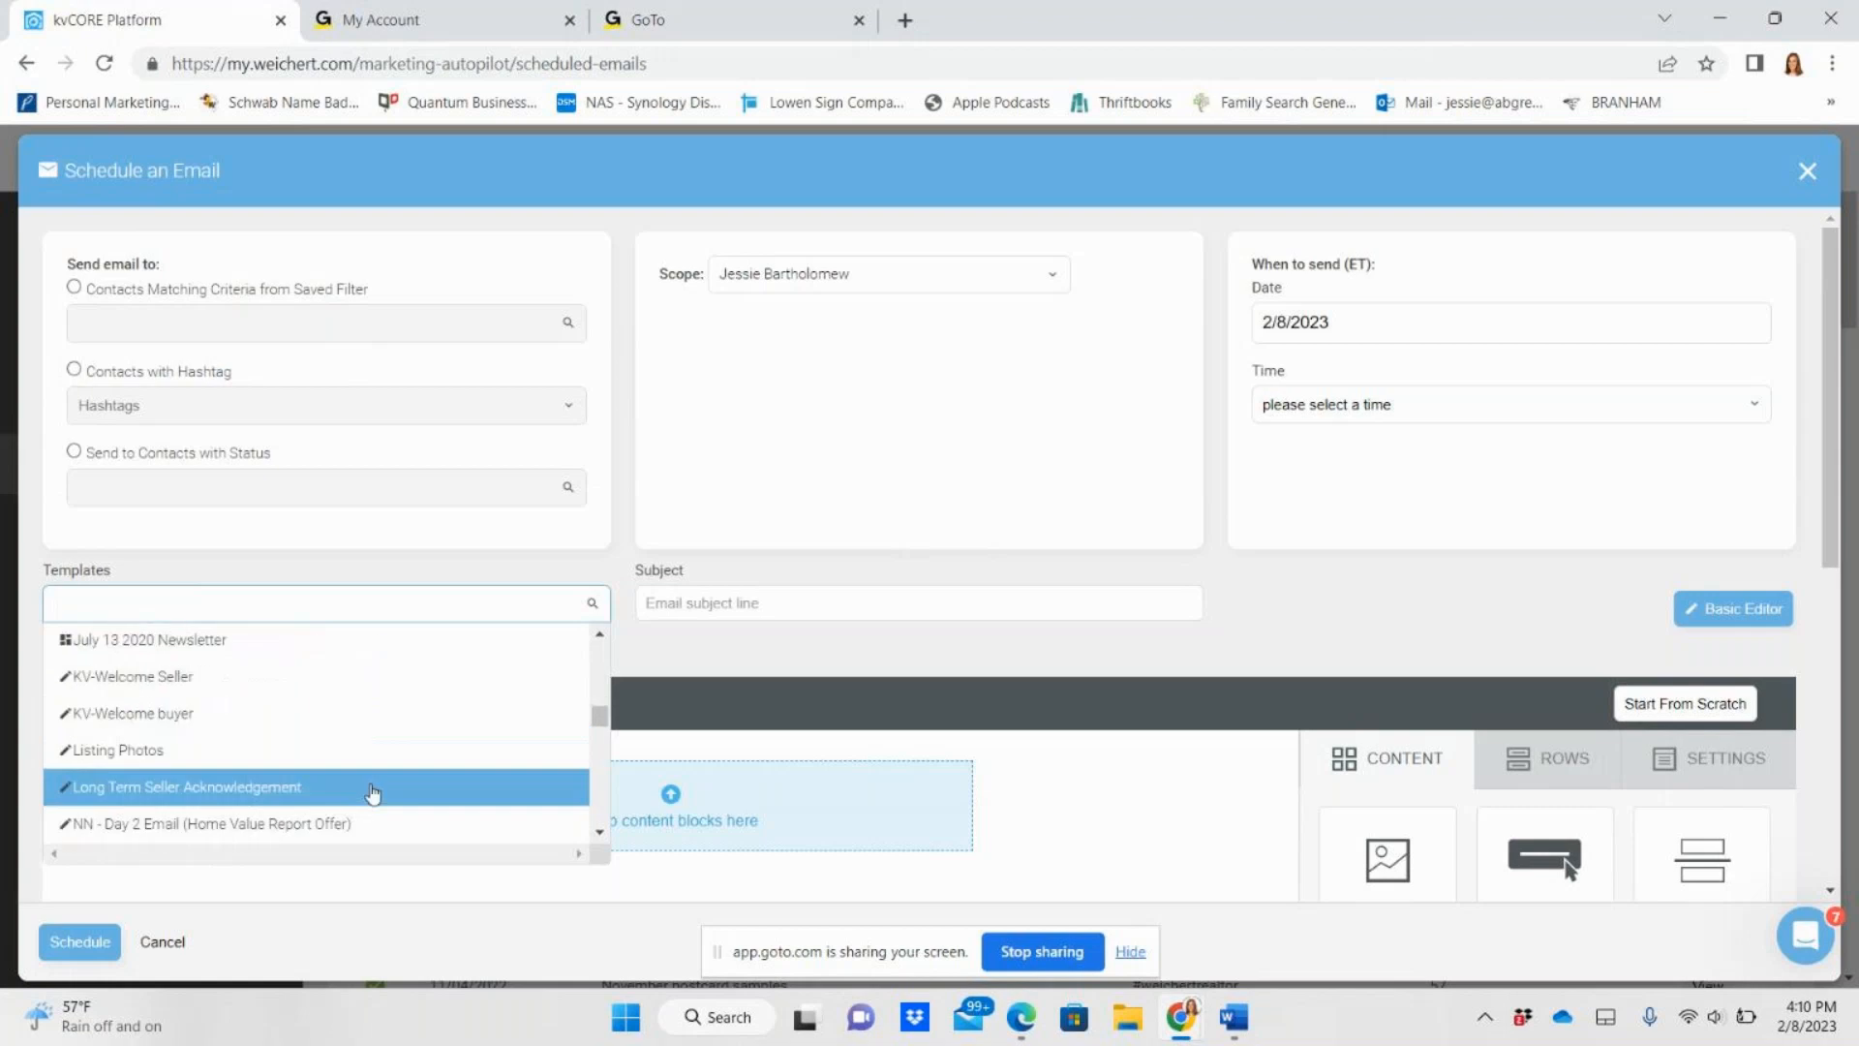
scroll(394, 746, "up", 6)
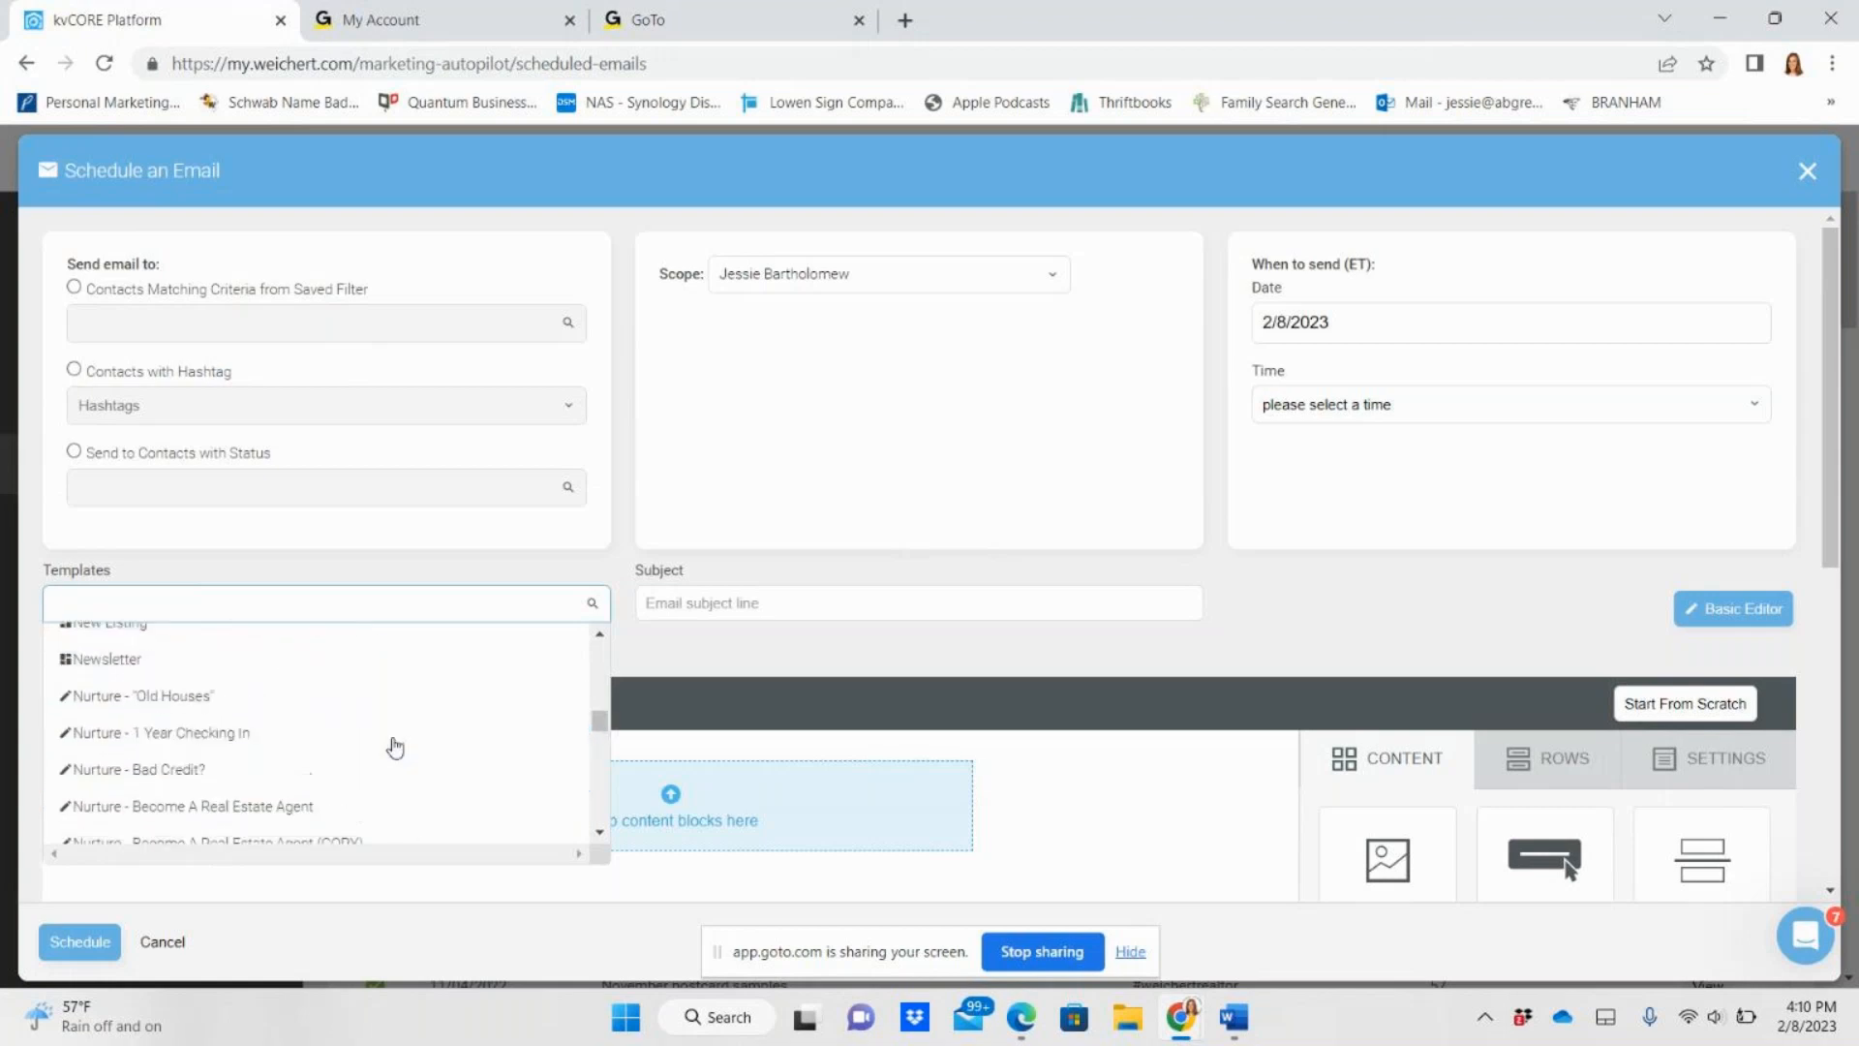
left_click(129, 752)
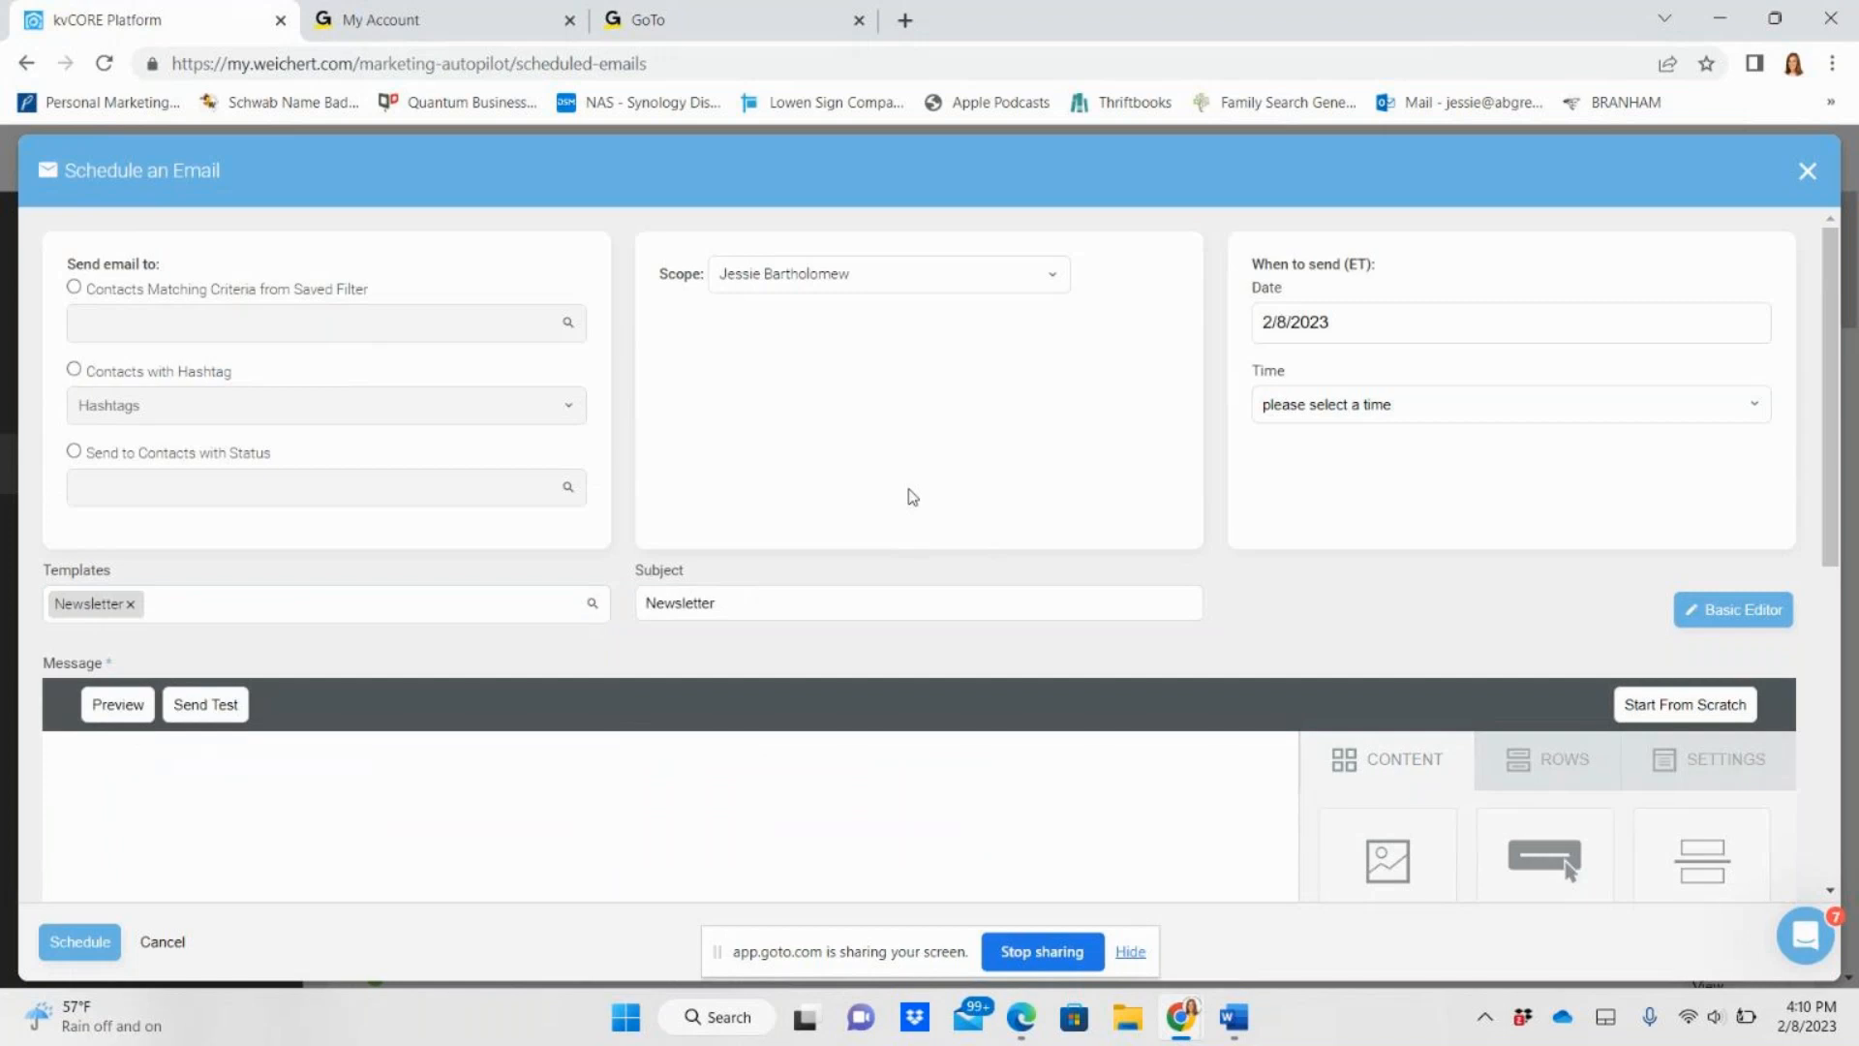
- Examine the Newsletter template's layout from the agent header down to the office footer
scroll(978, 494, "down", 5)
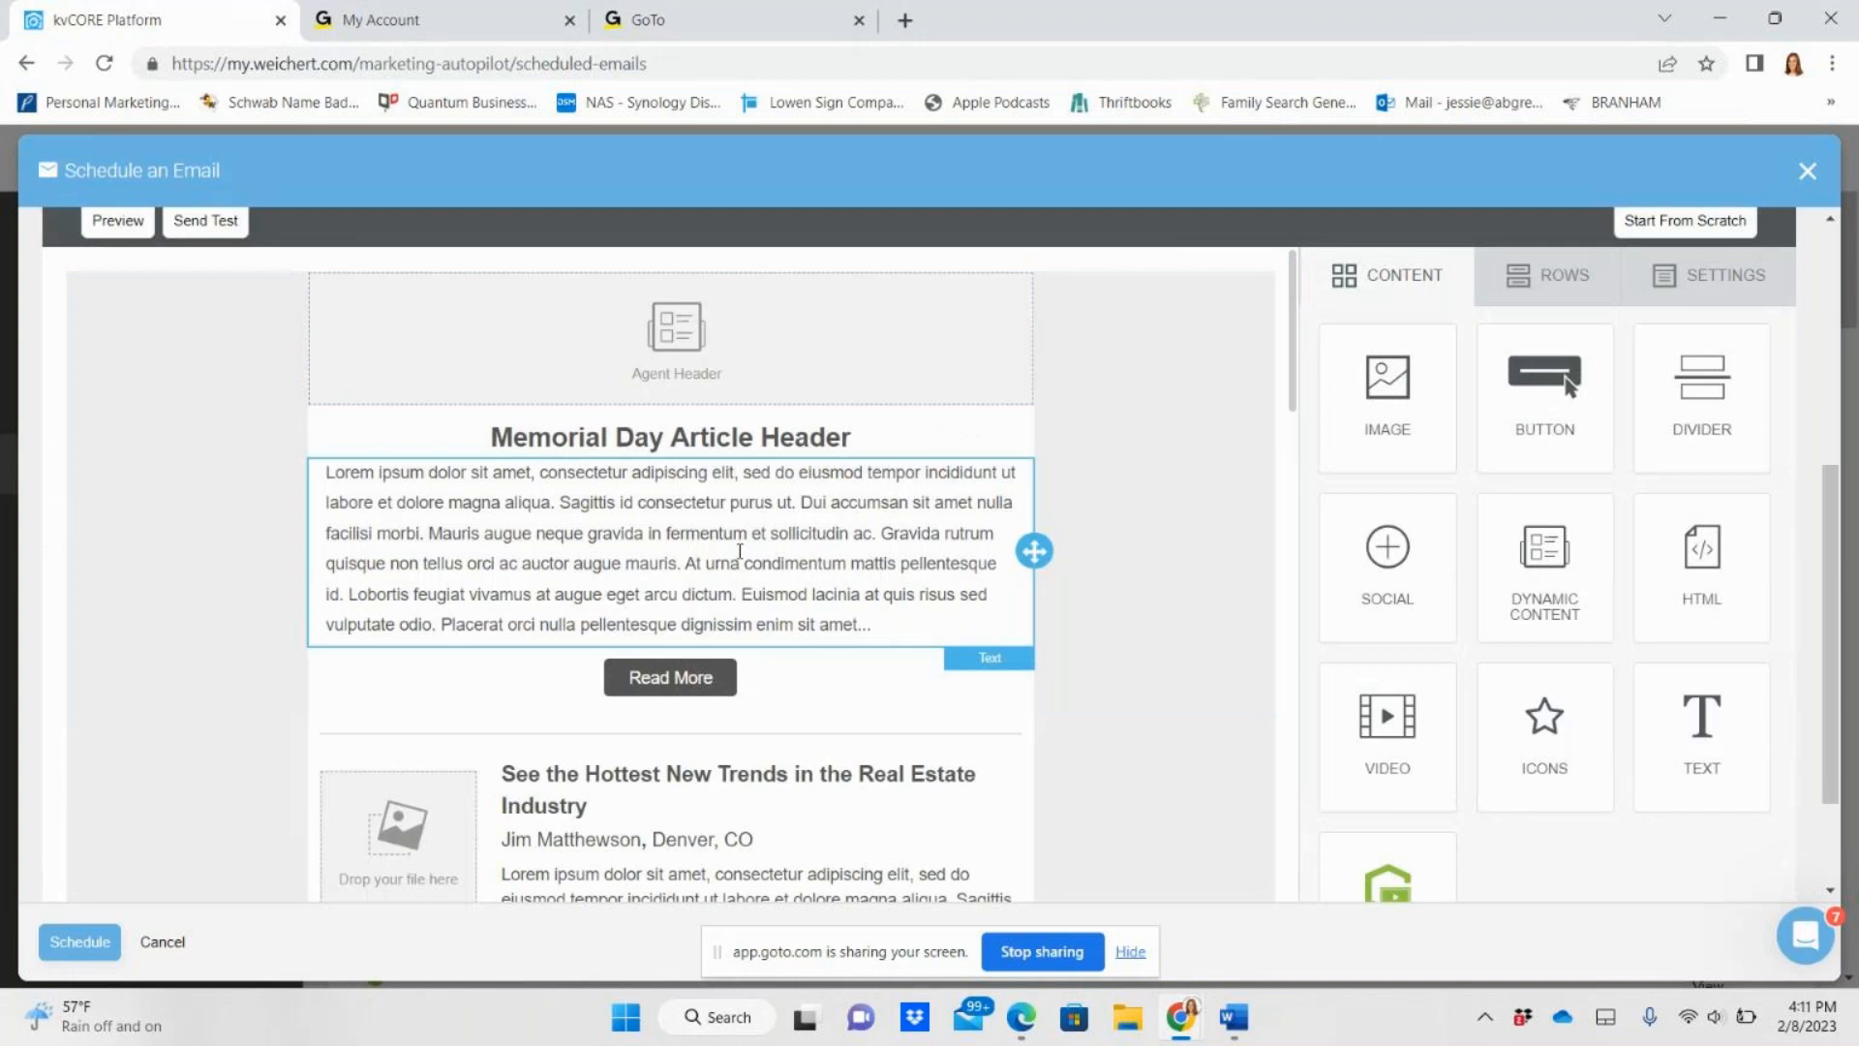
scroll(475, 644, "down", 5)
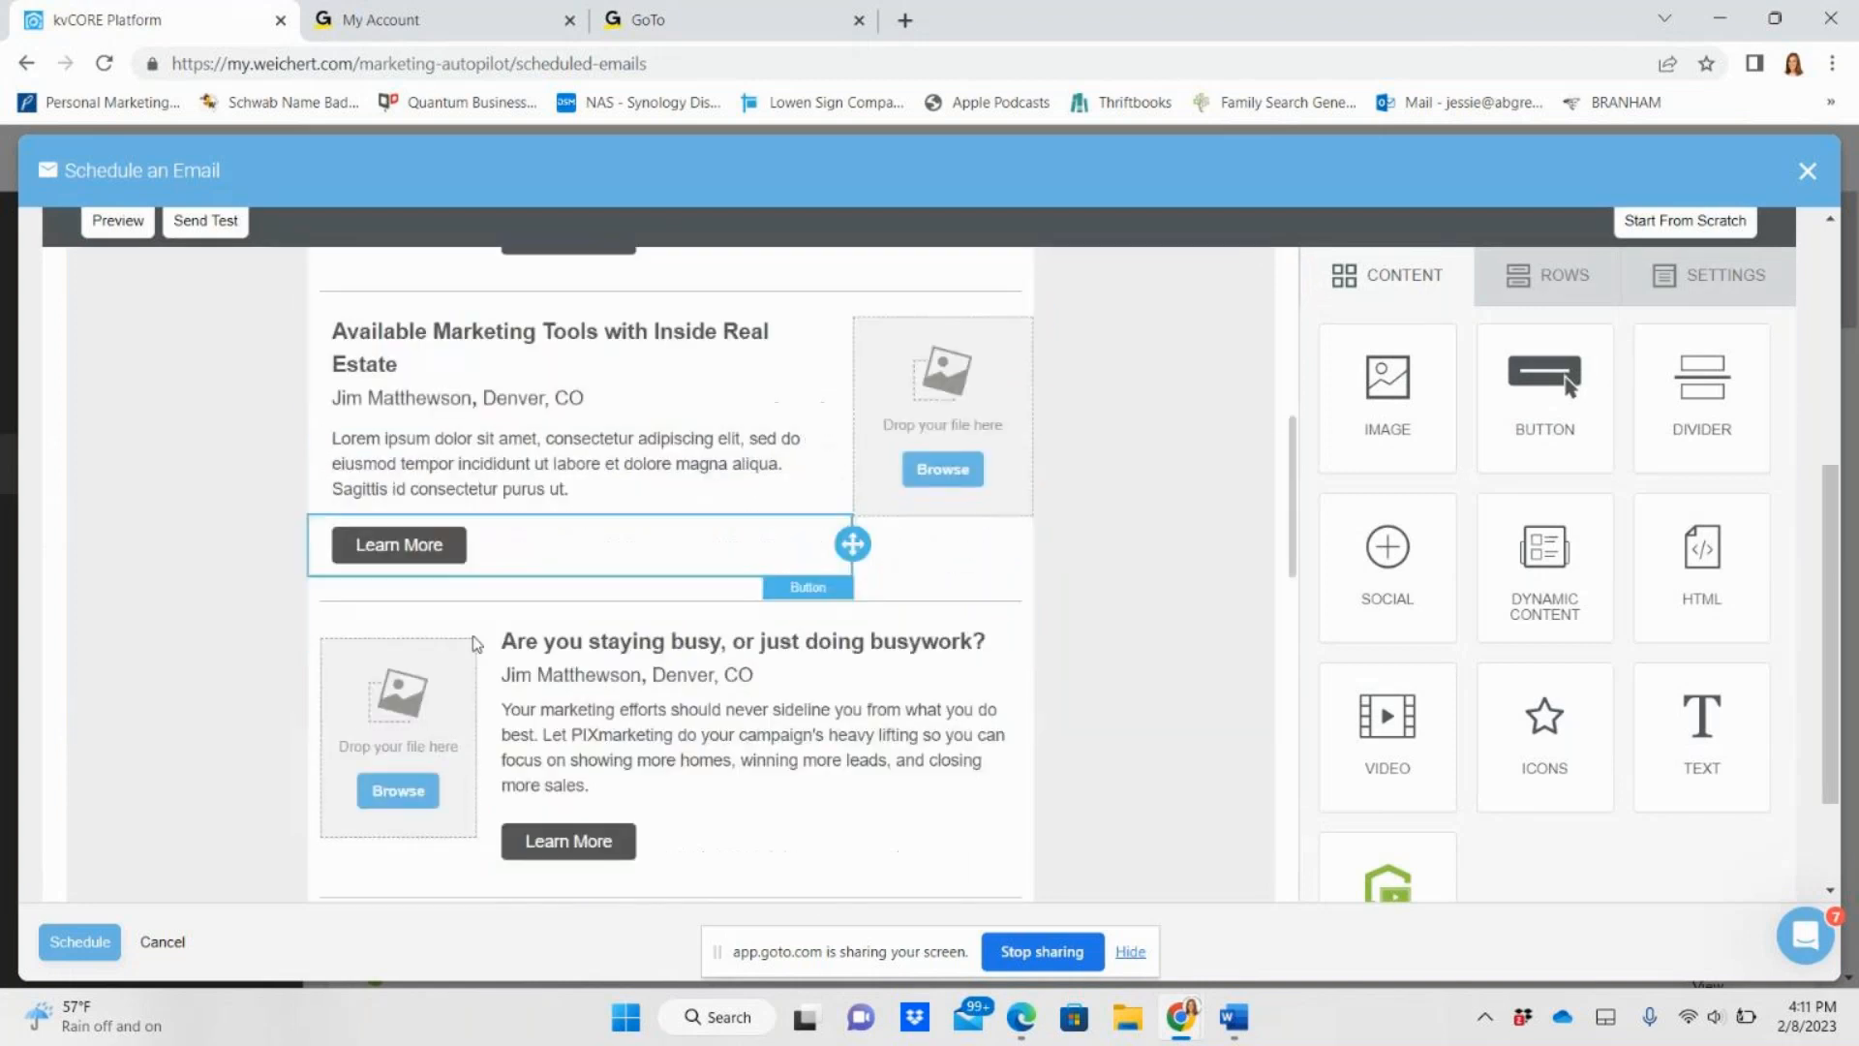
scroll(475, 644, "down", 13)
scroll(547, 721, "up", 12)
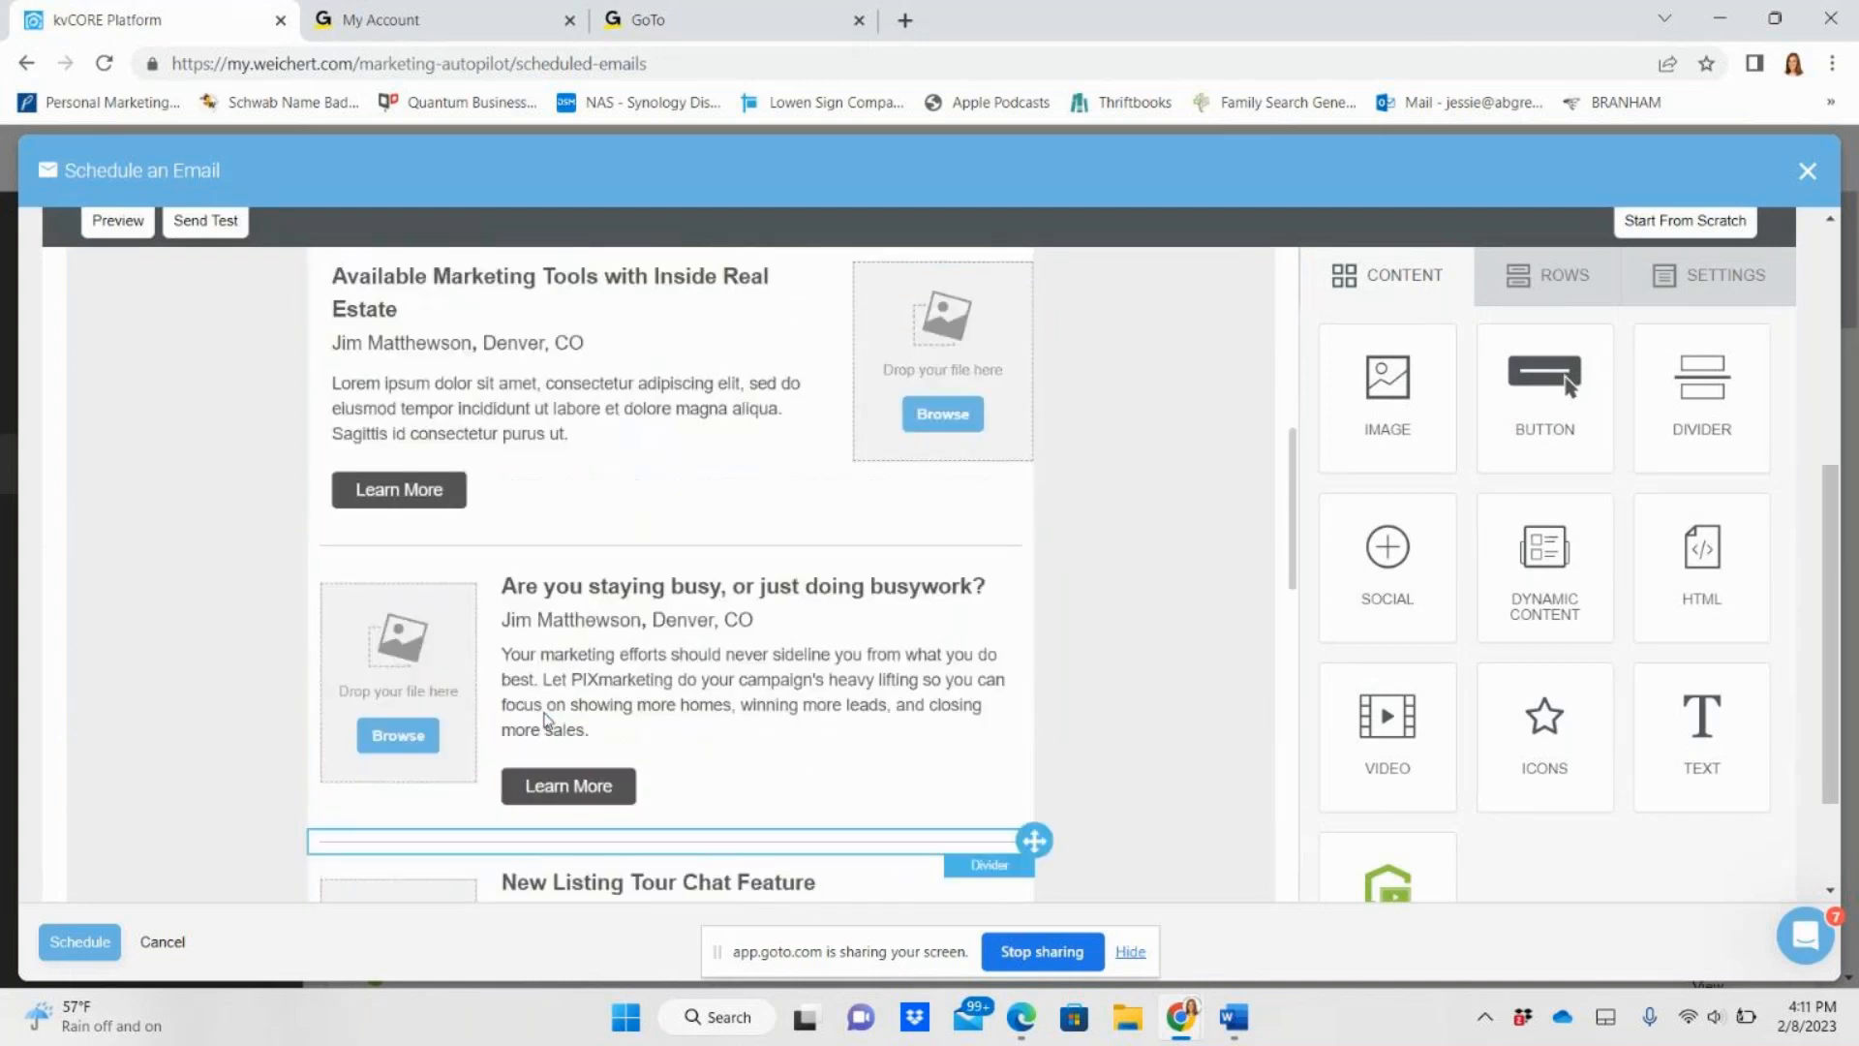
scroll(547, 722, "up", 5)
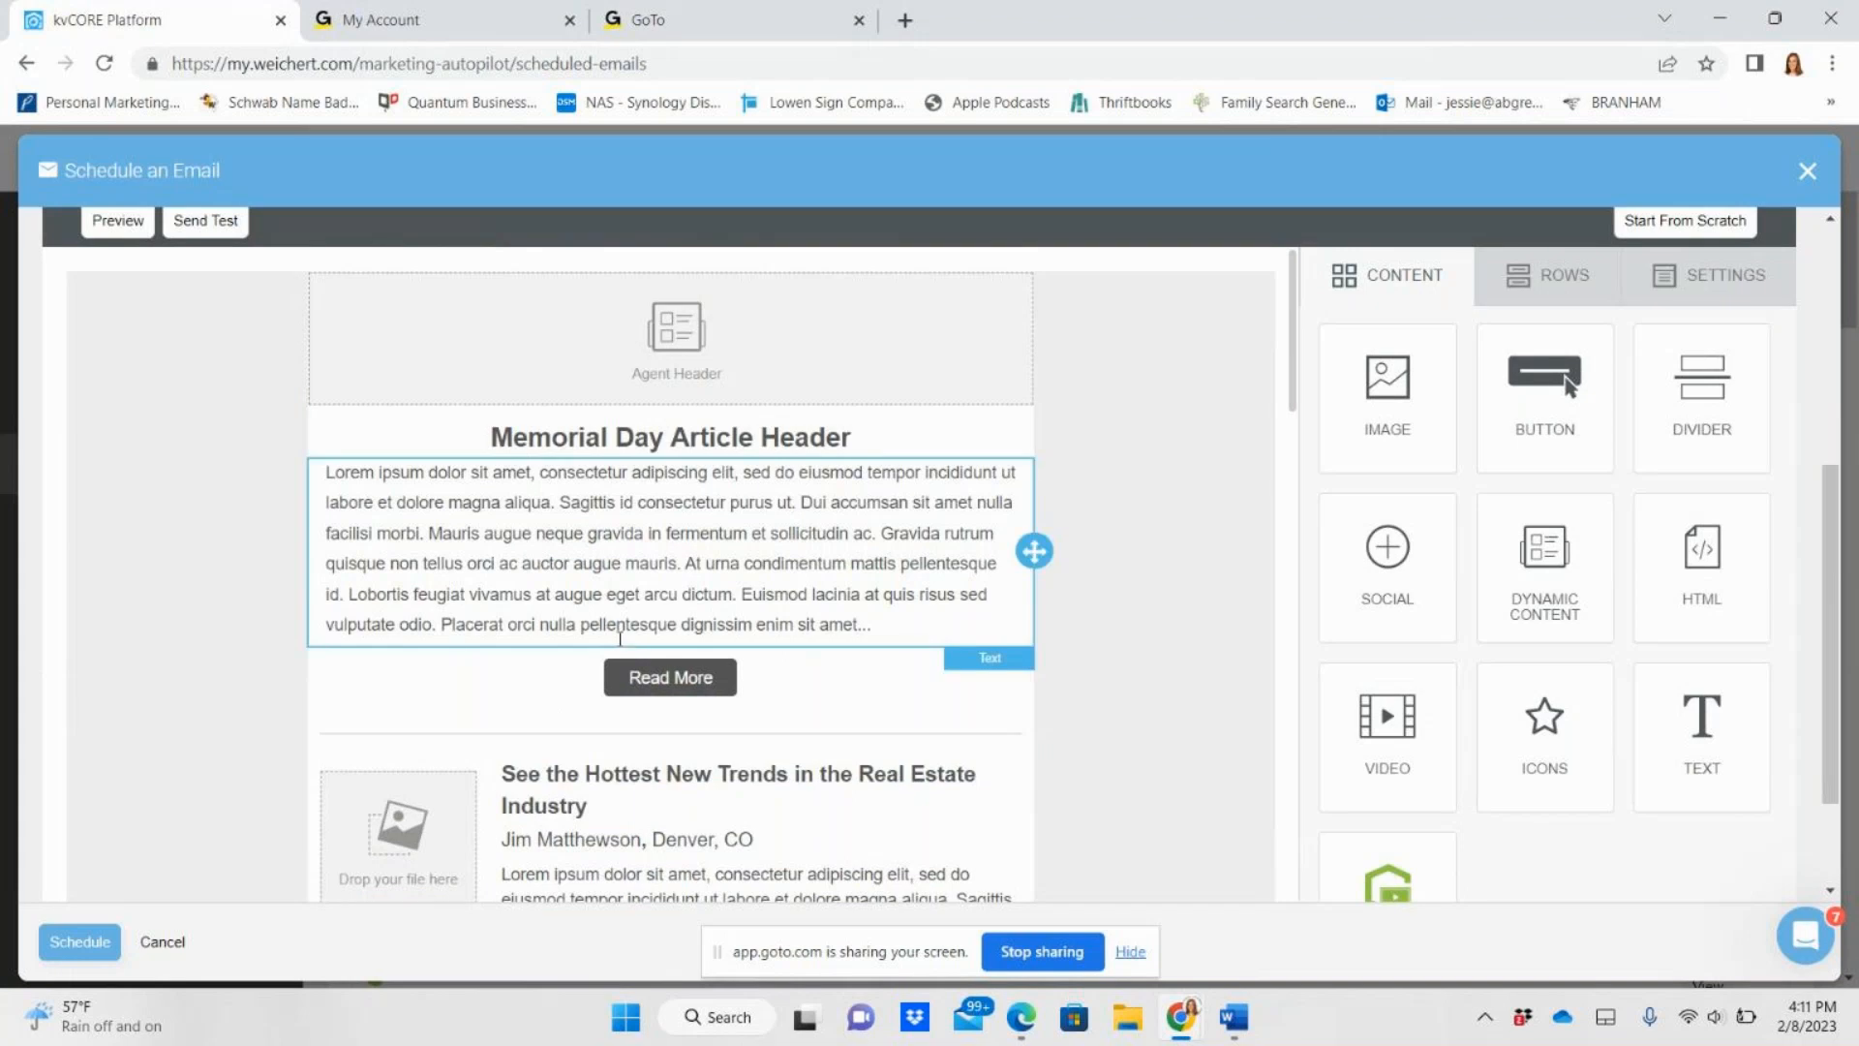
scroll(619, 659, "down", 8)
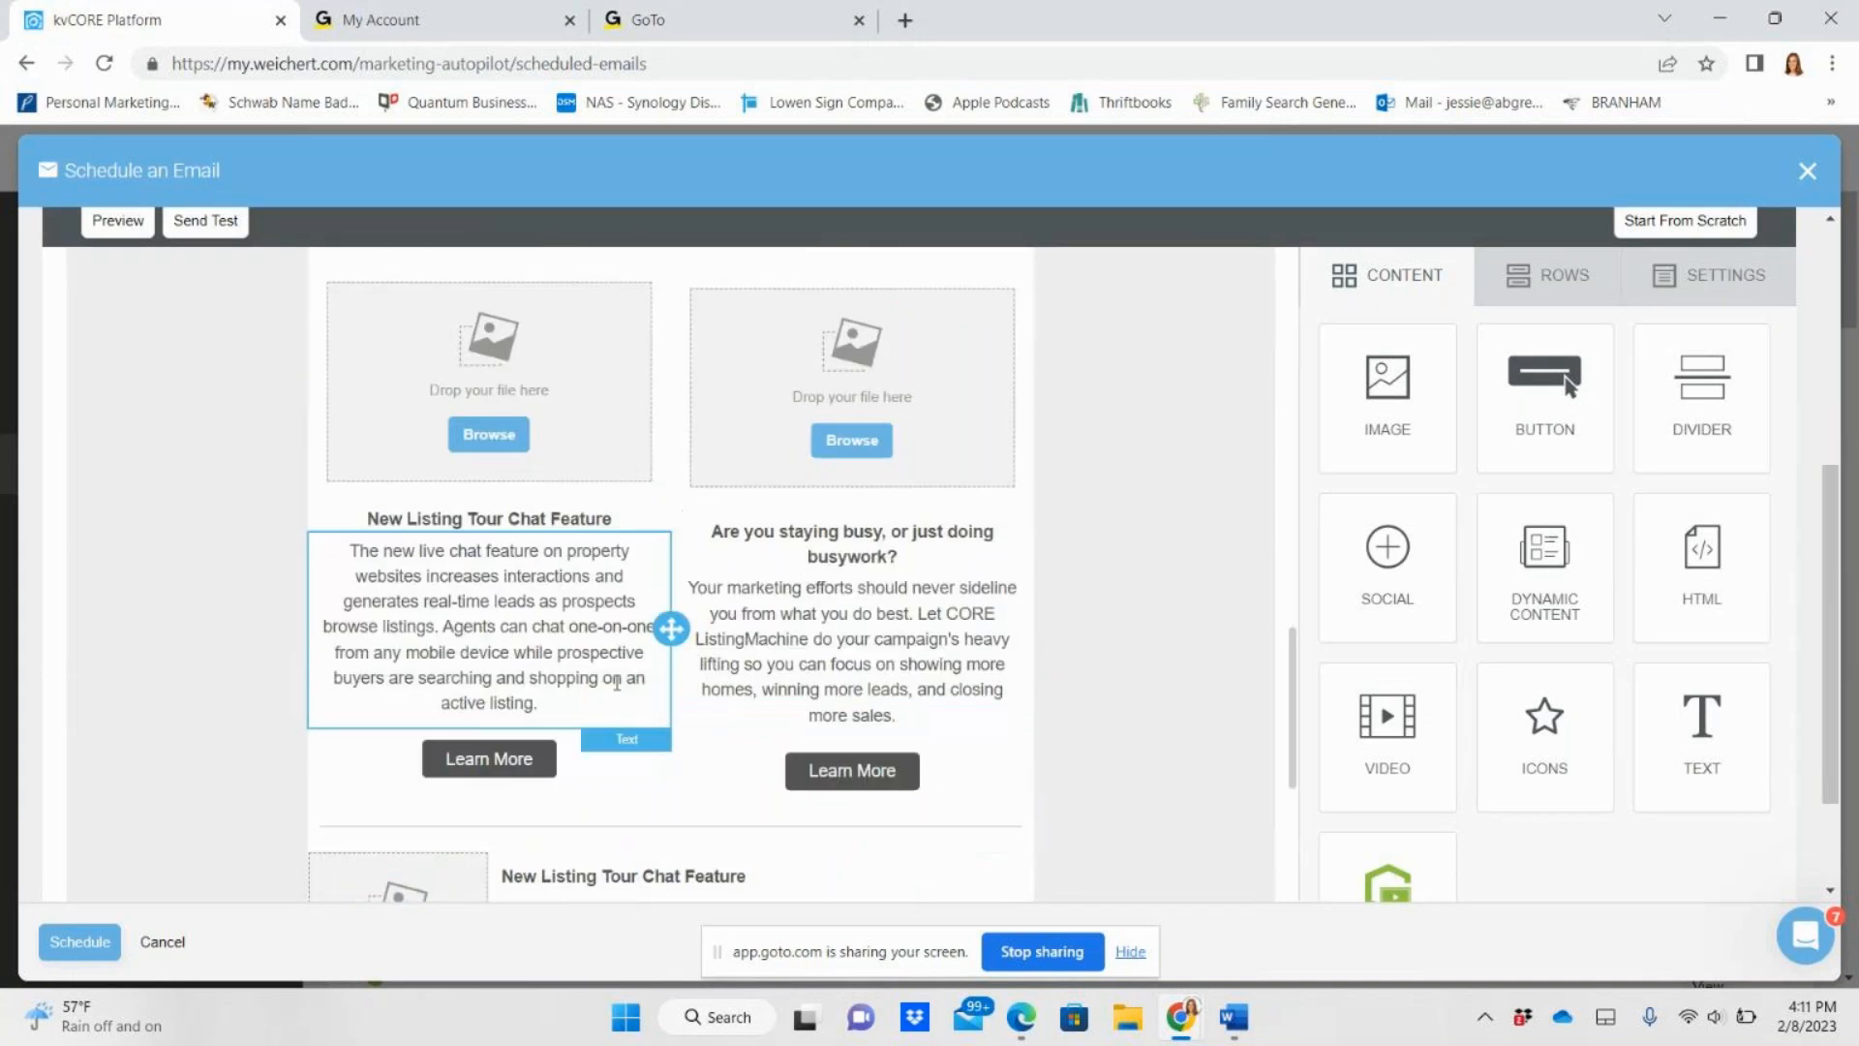
scroll(619, 678, "down", 10)
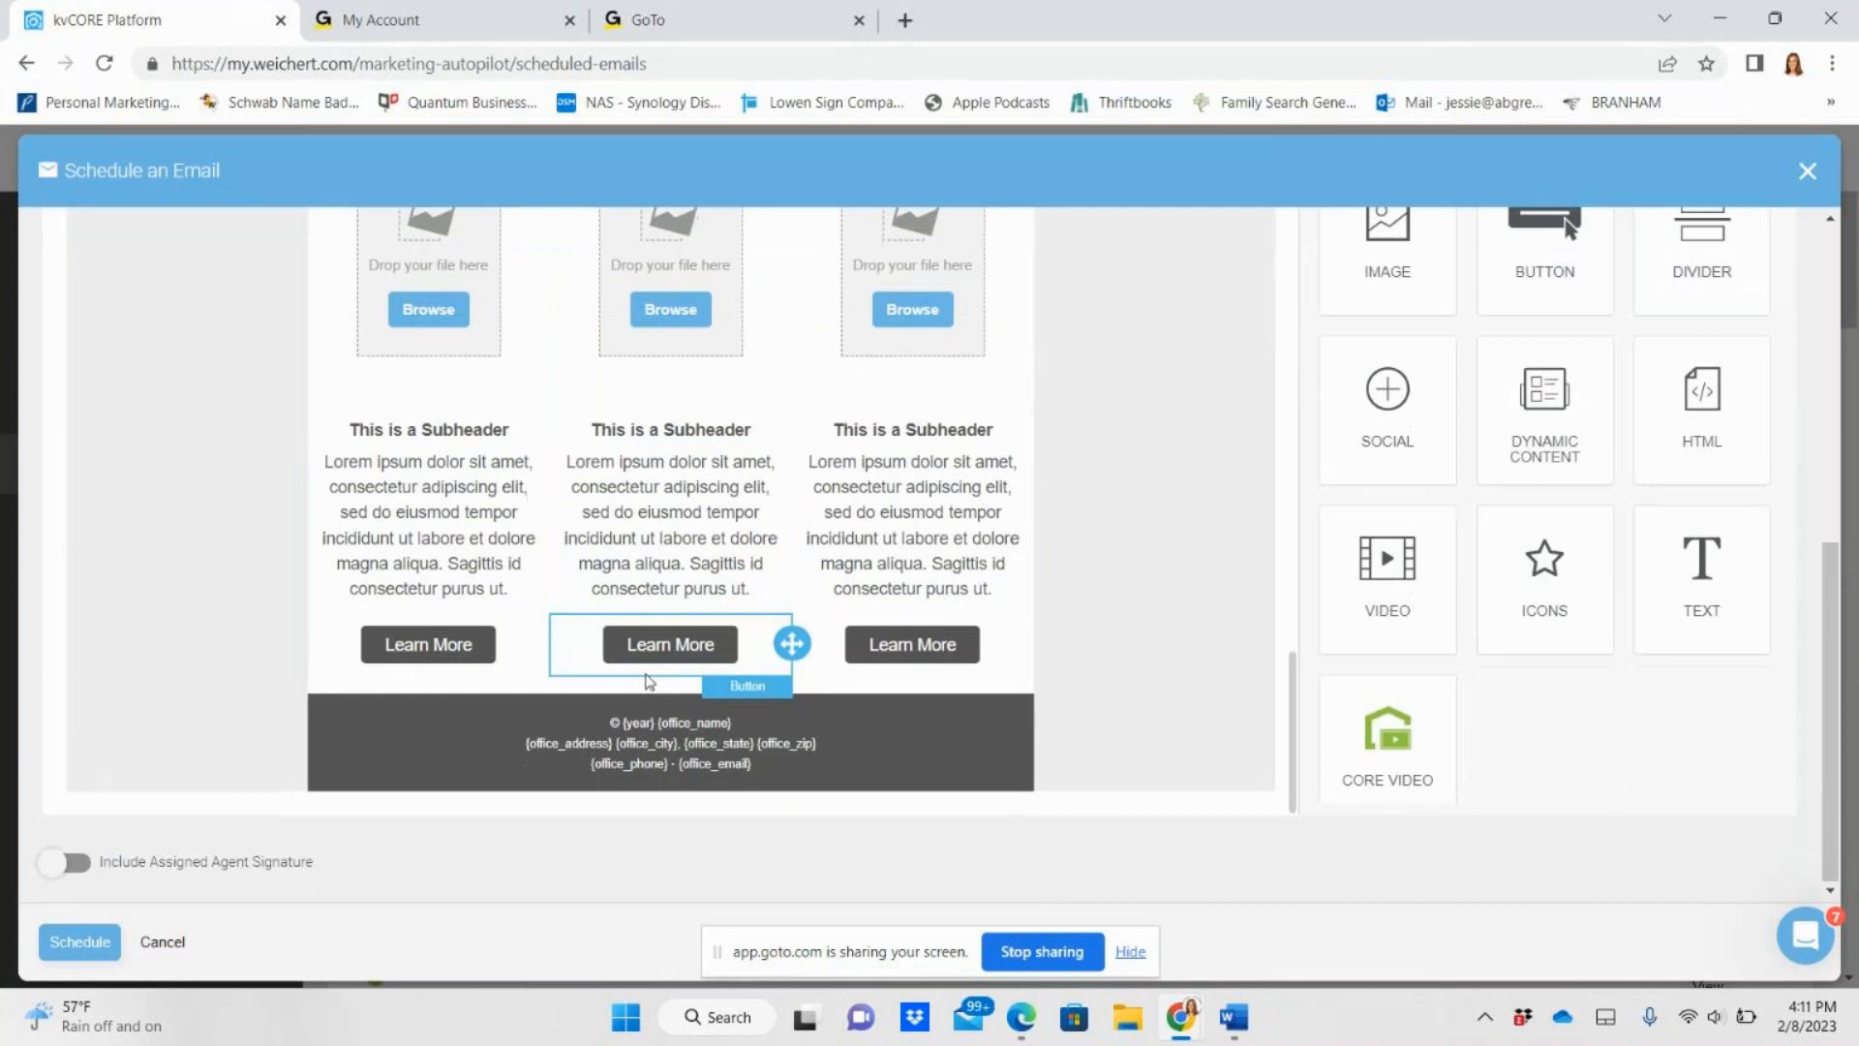
scroll(650, 666, "down", 8)
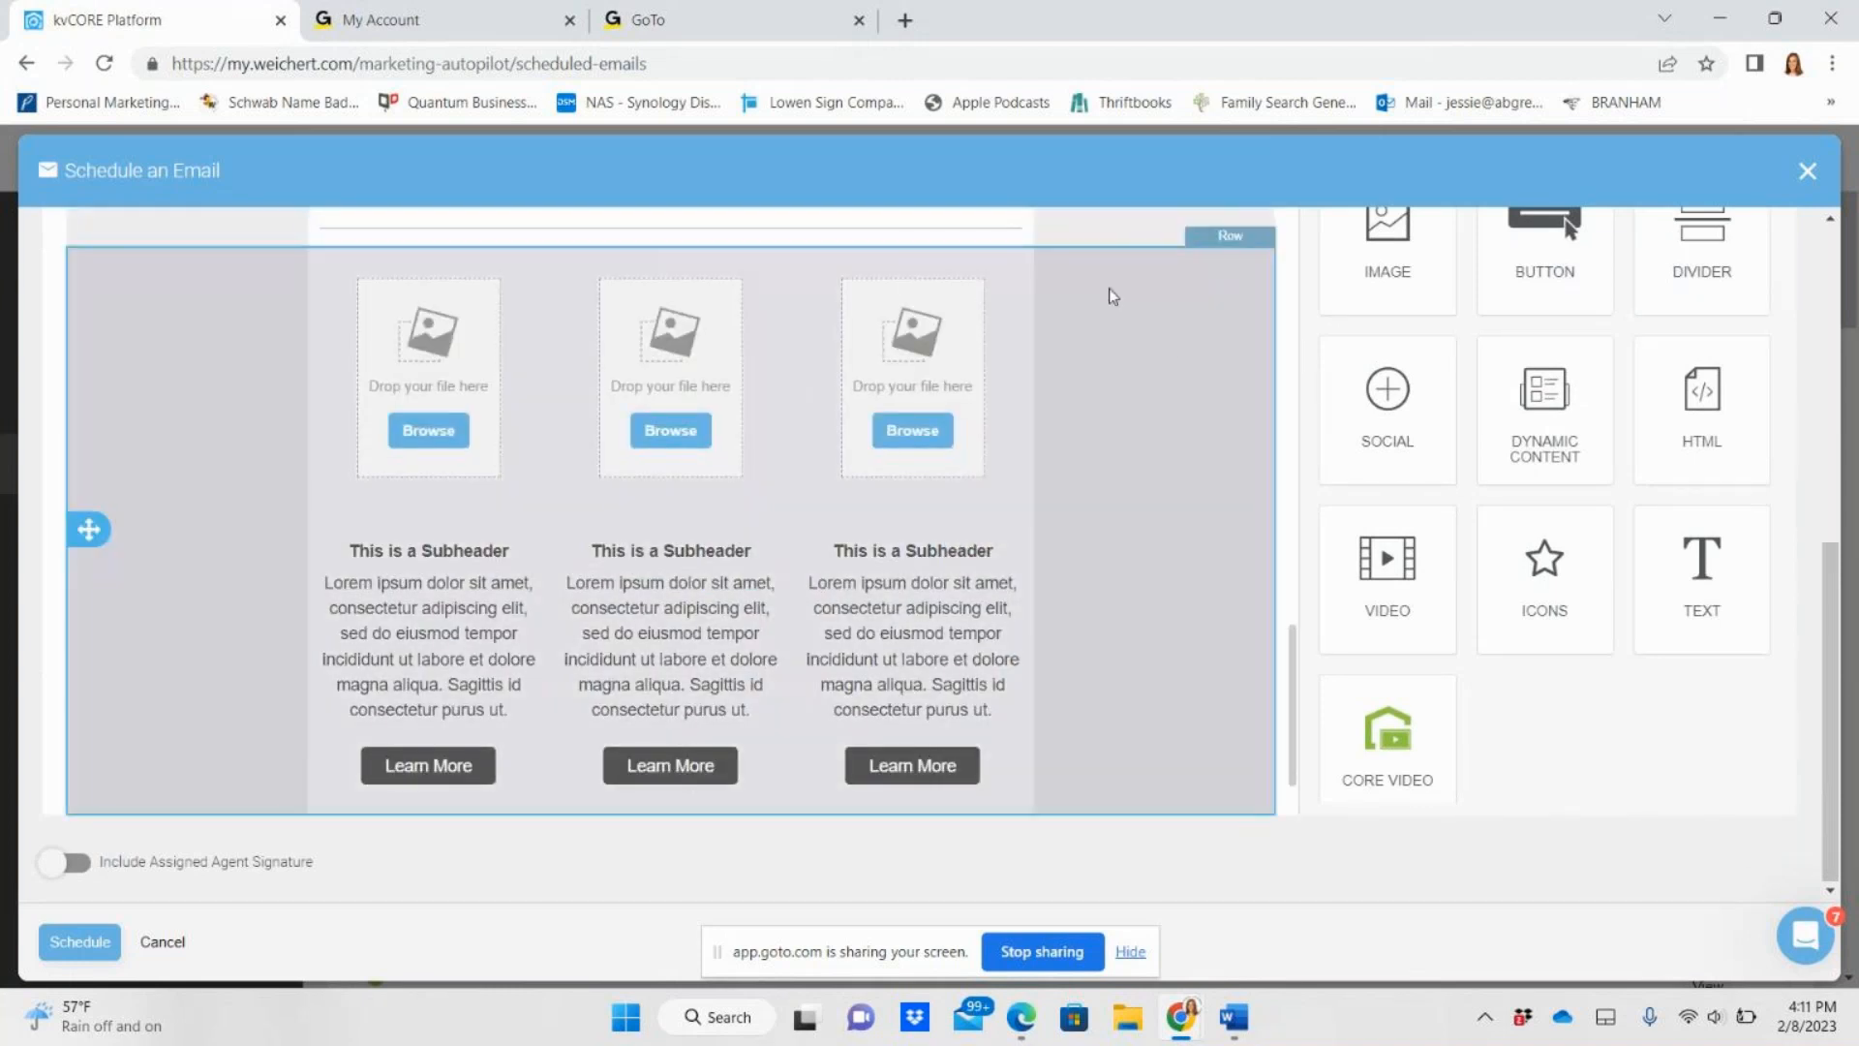
- Delete the three-column row of images and "This is a Subheader" texts near the end of the newsletter
left_click(1168, 355)
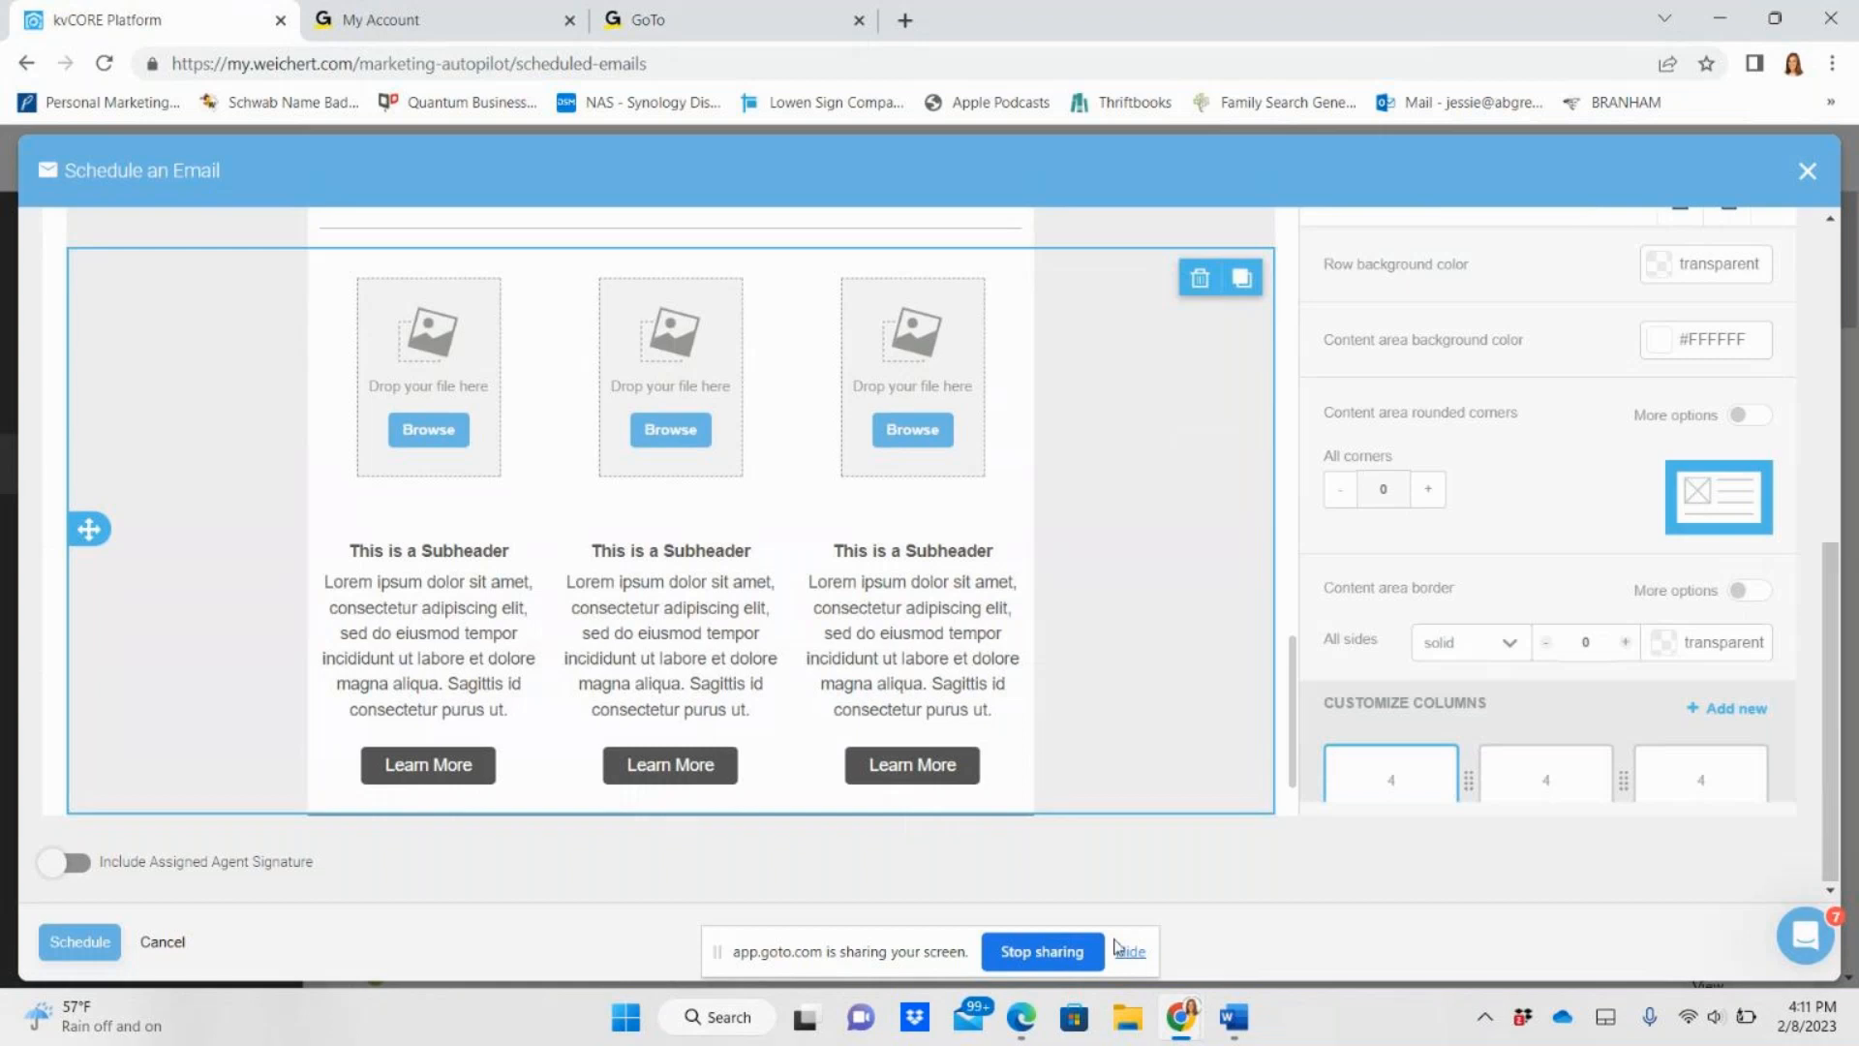
scroll(1123, 875, "up", 6)
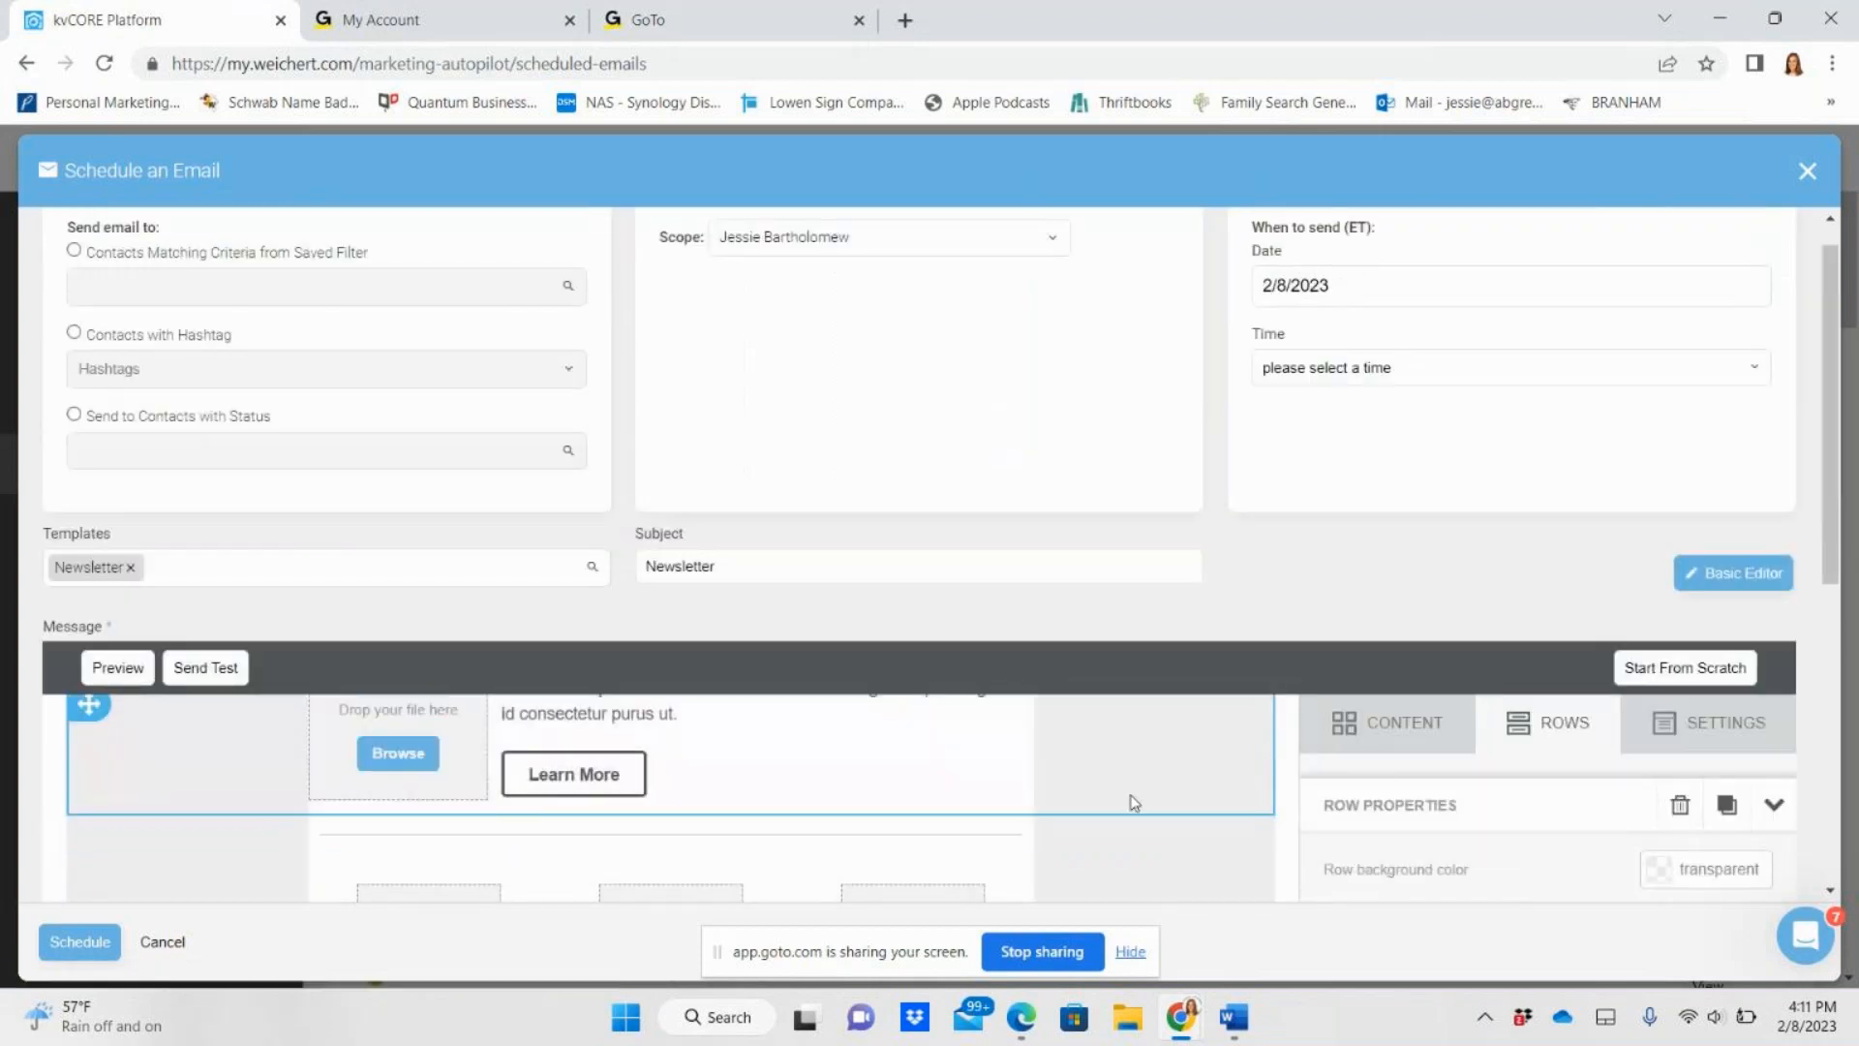
scroll(1128, 800, "up", 1)
scroll(1660, 553, "down", 1)
scroll(1659, 558, "down", 3)
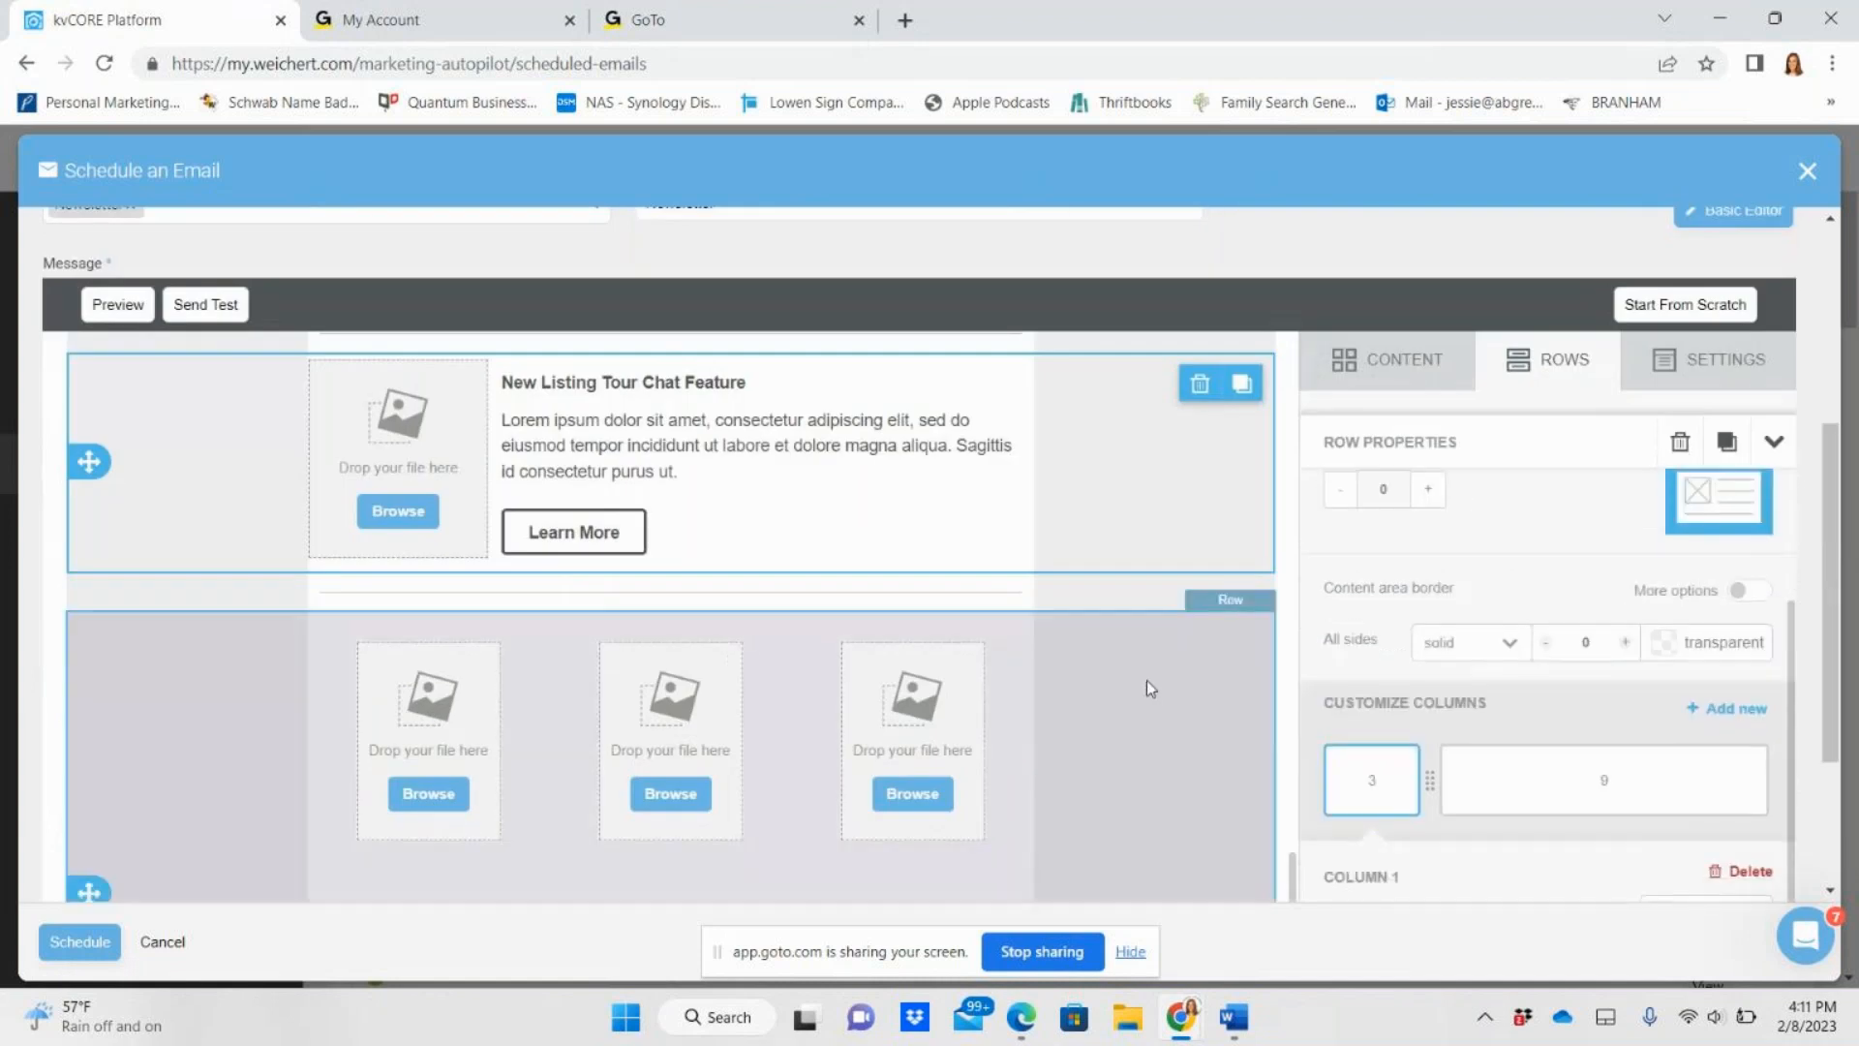
left_click(1148, 683)
scroll(1148, 682, "down", 2)
left_click(1200, 523)
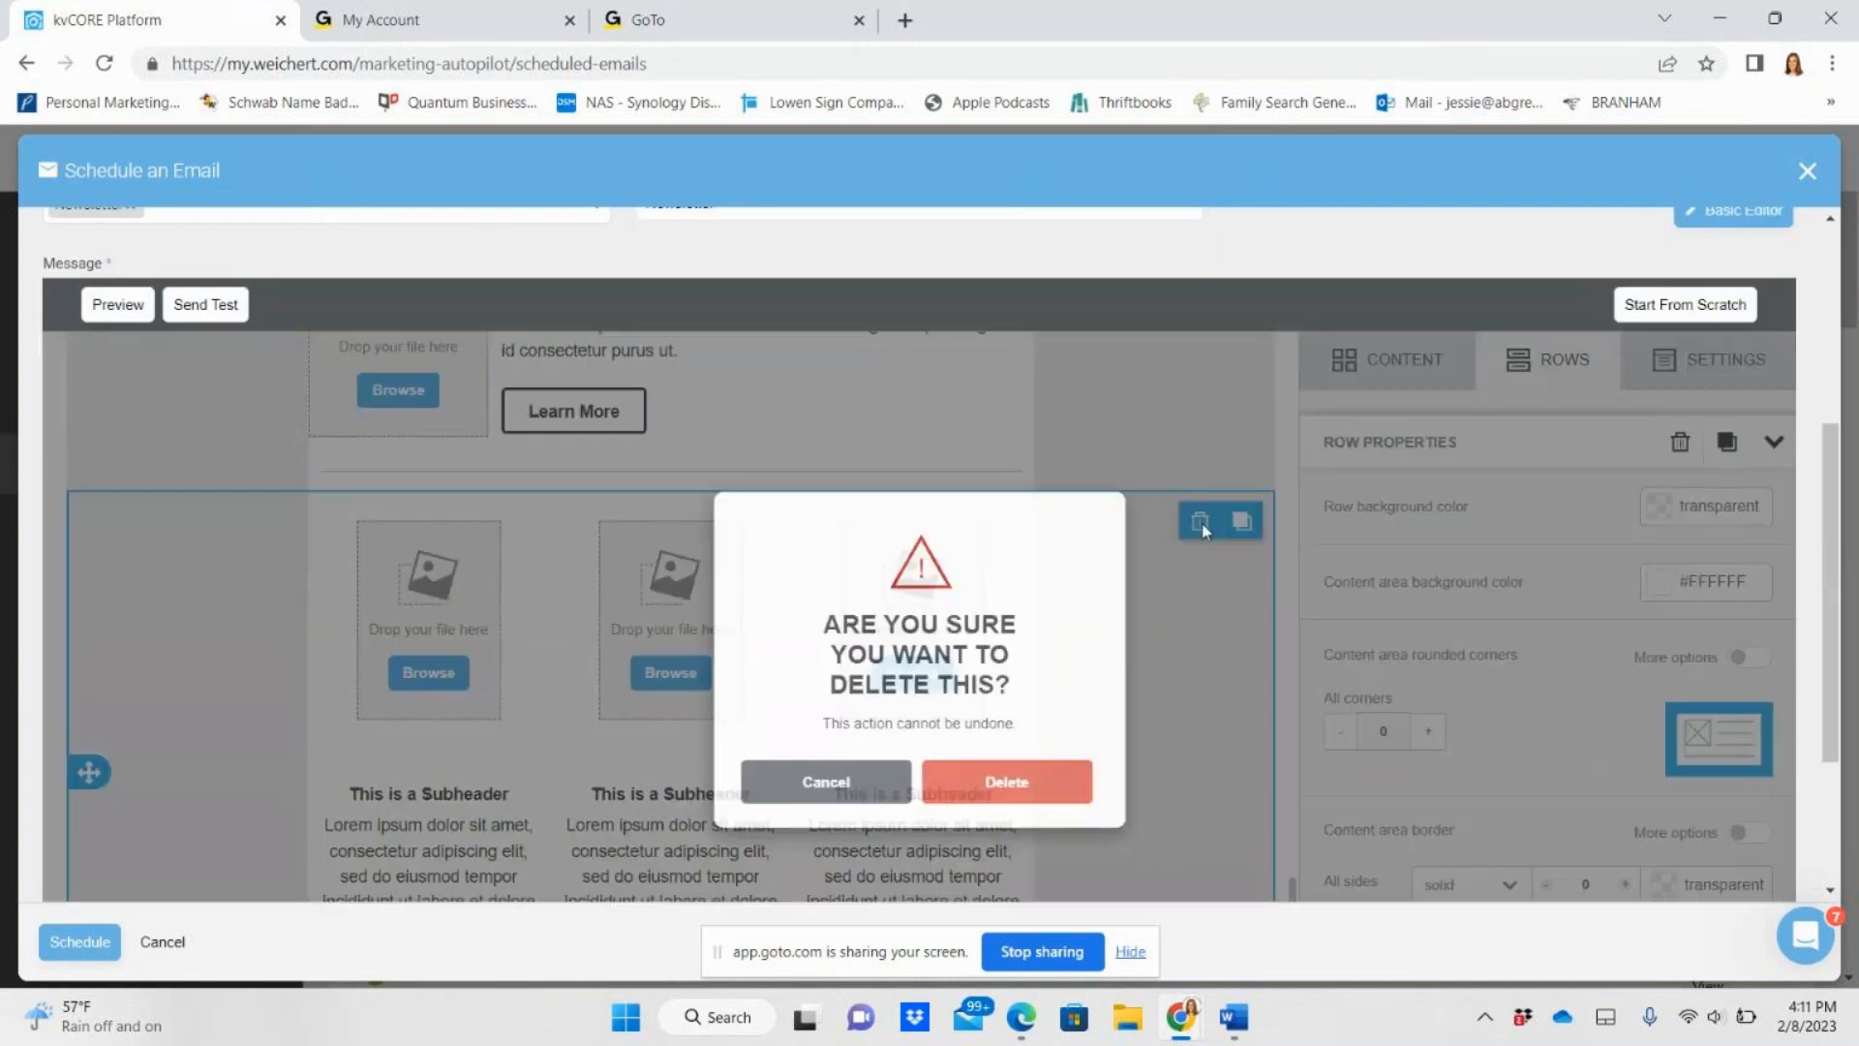
left_click(994, 811)
- Delete the article rows "See the Hottest New Trends in the Real Estate Industry" and "Available Marketing Tools with Inside Real Estate"
scroll(1041, 747, "up", 10)
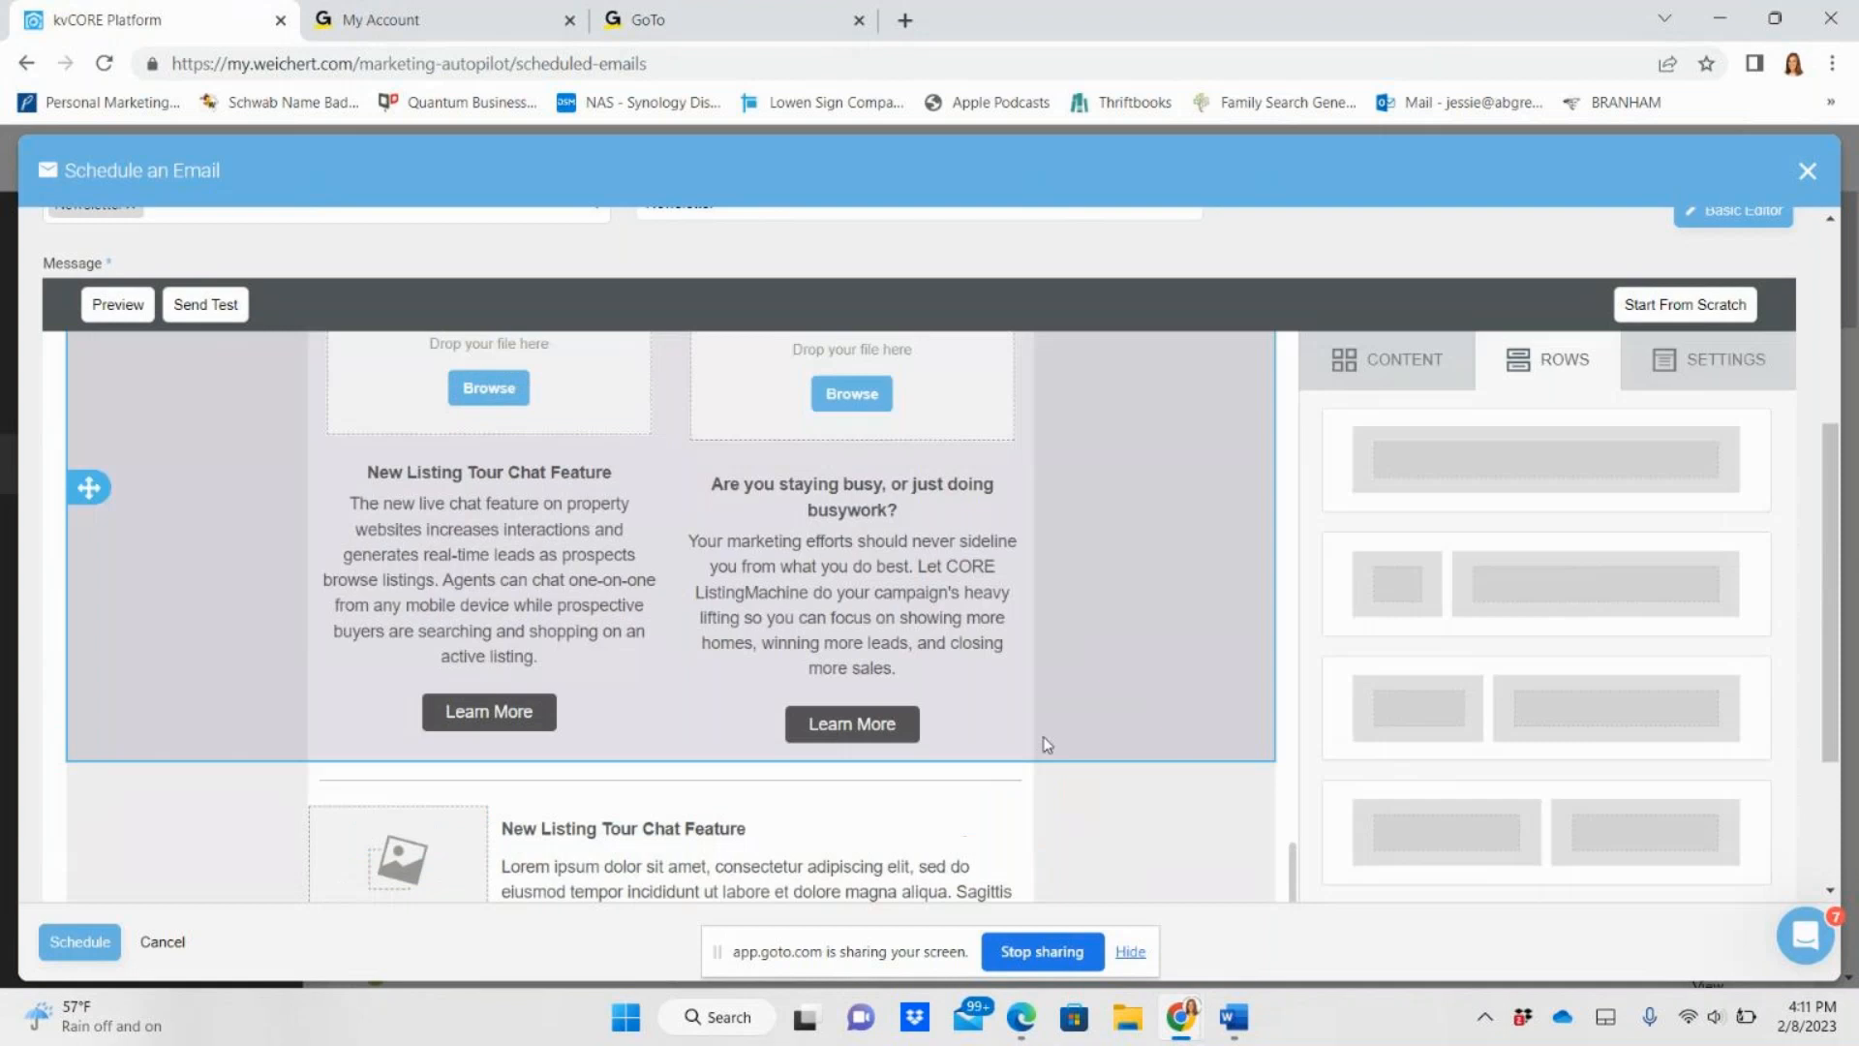
scroll(956, 750, "up", 8)
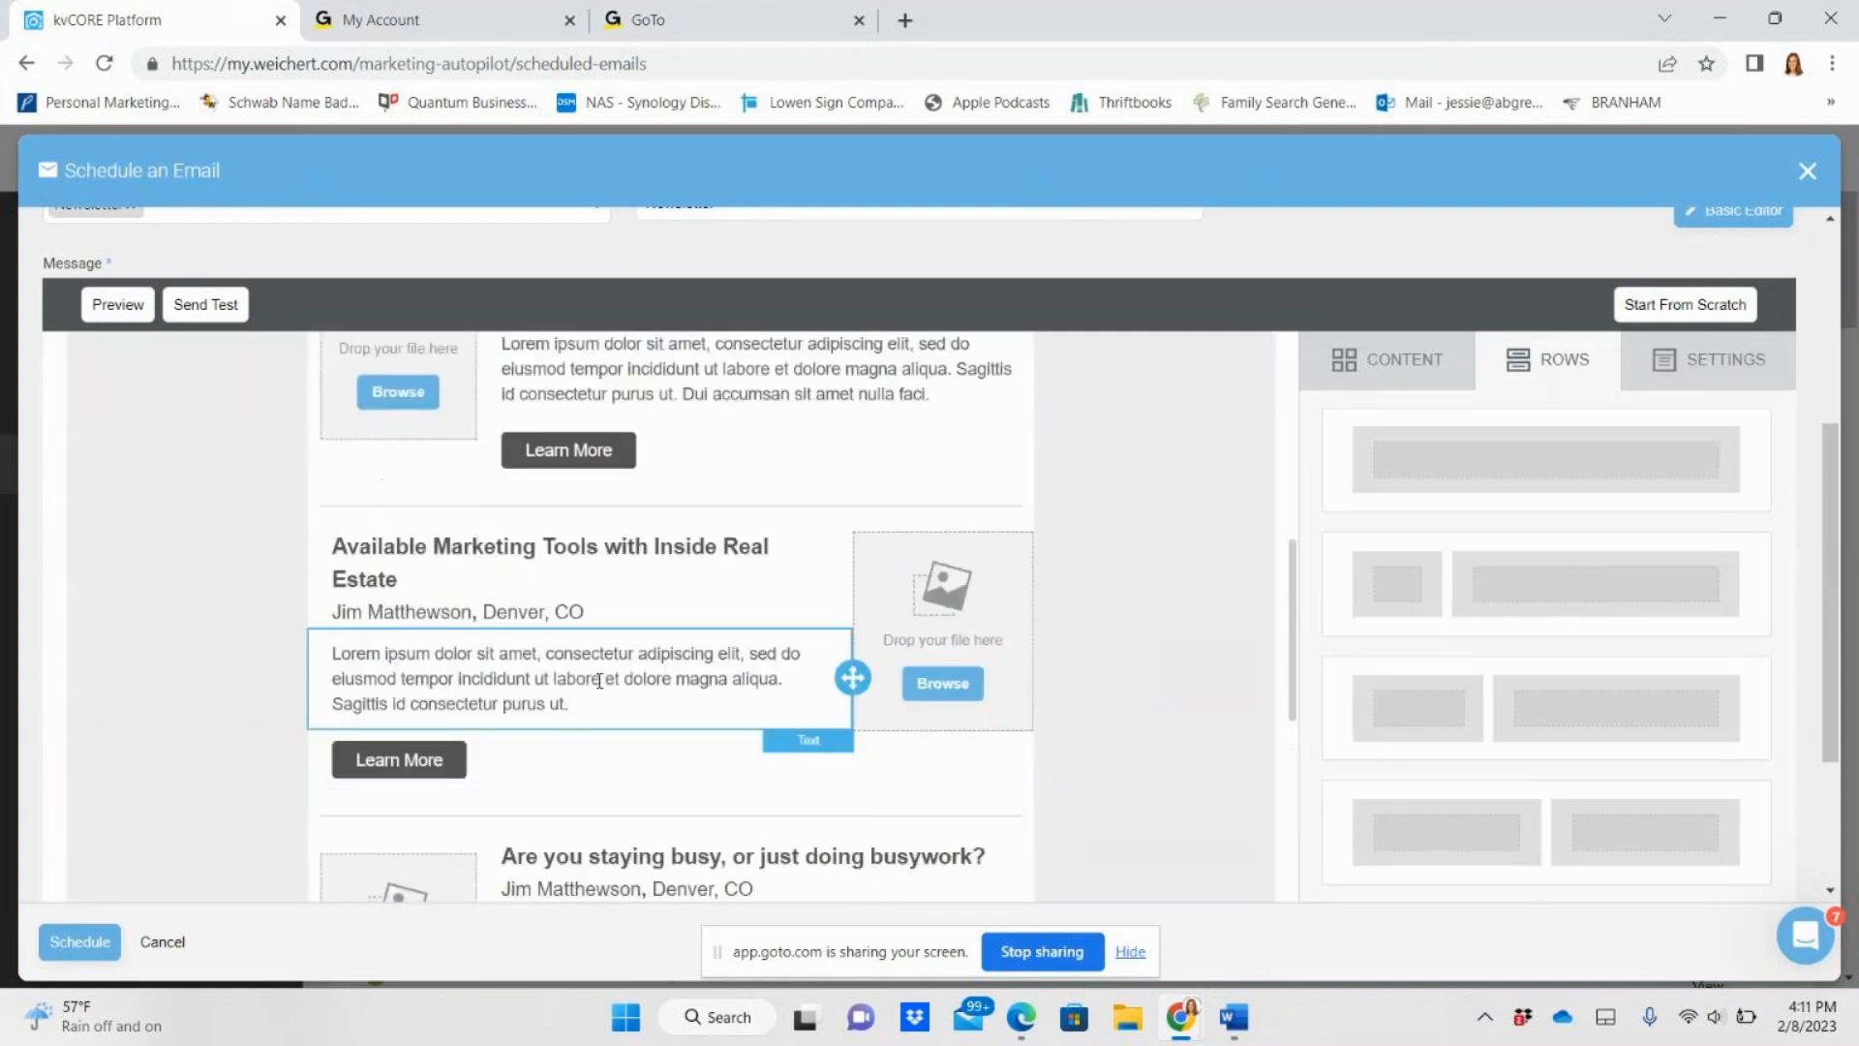
scroll(1116, 581, "up", 3)
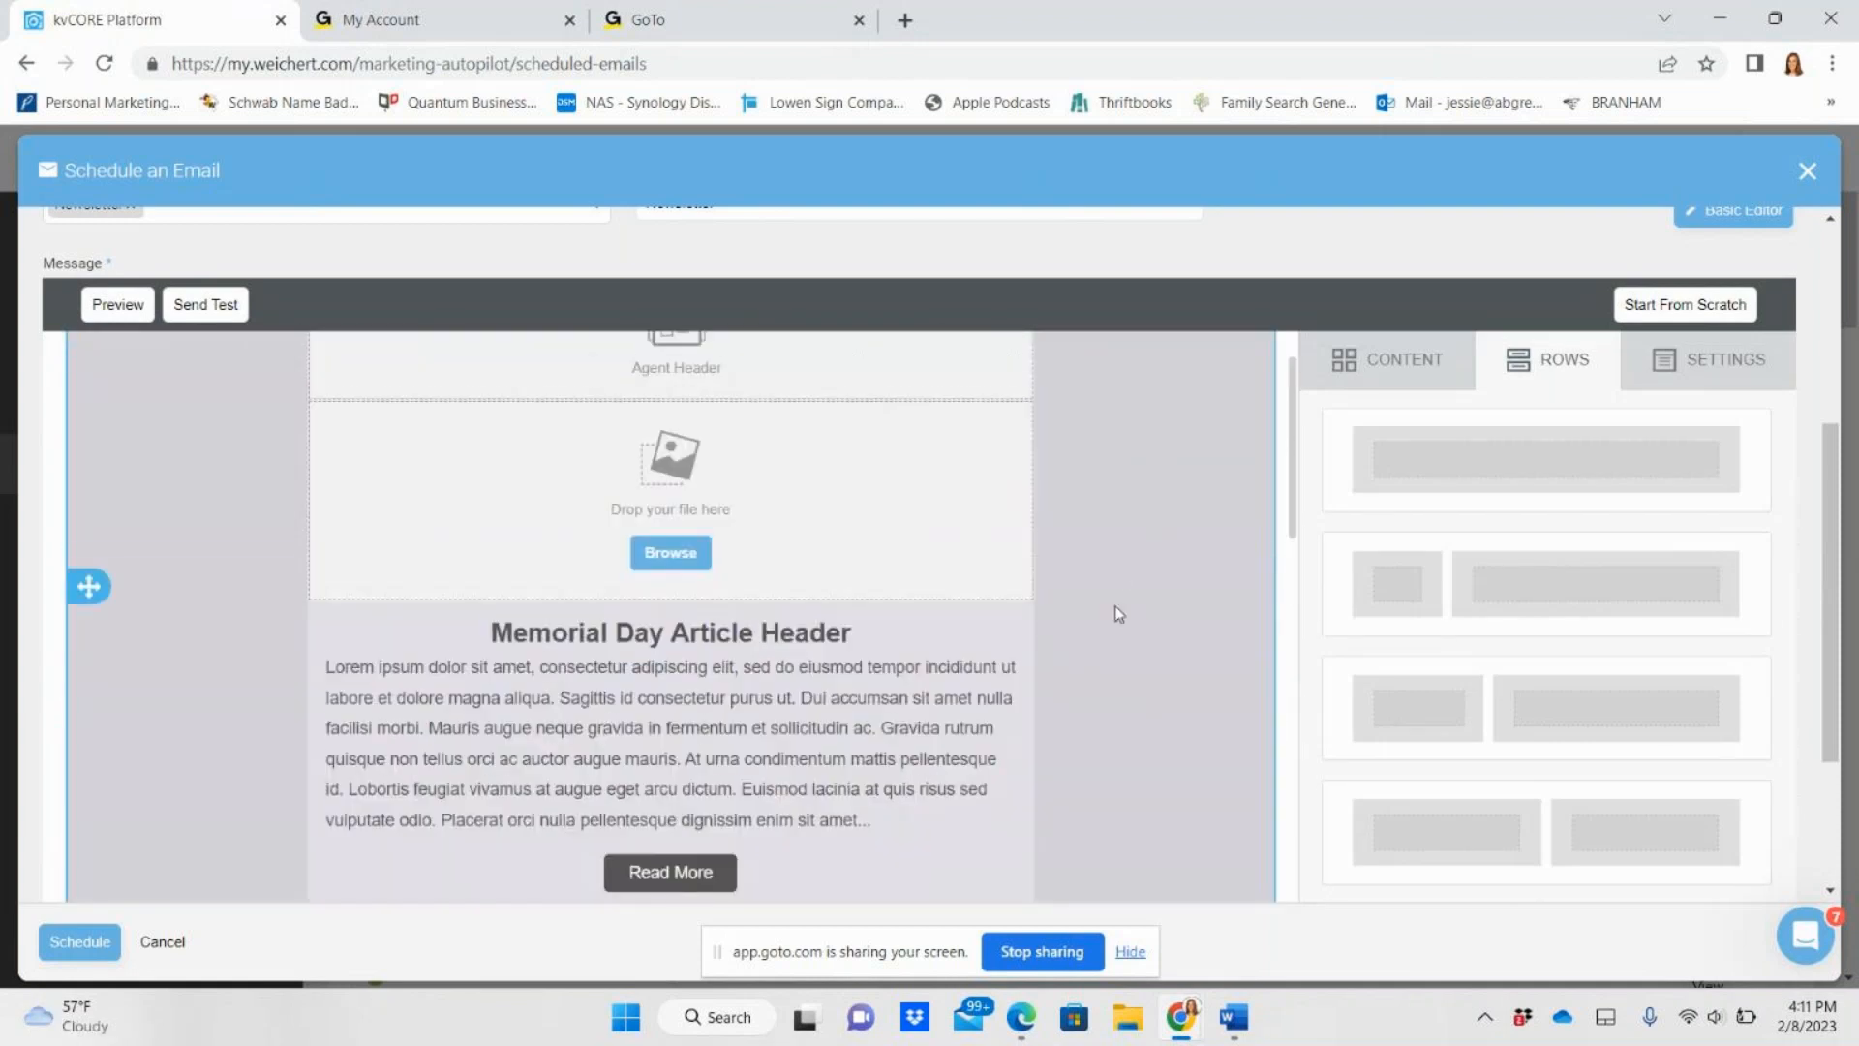
scroll(1113, 606, "down", 8)
left_click(1194, 465)
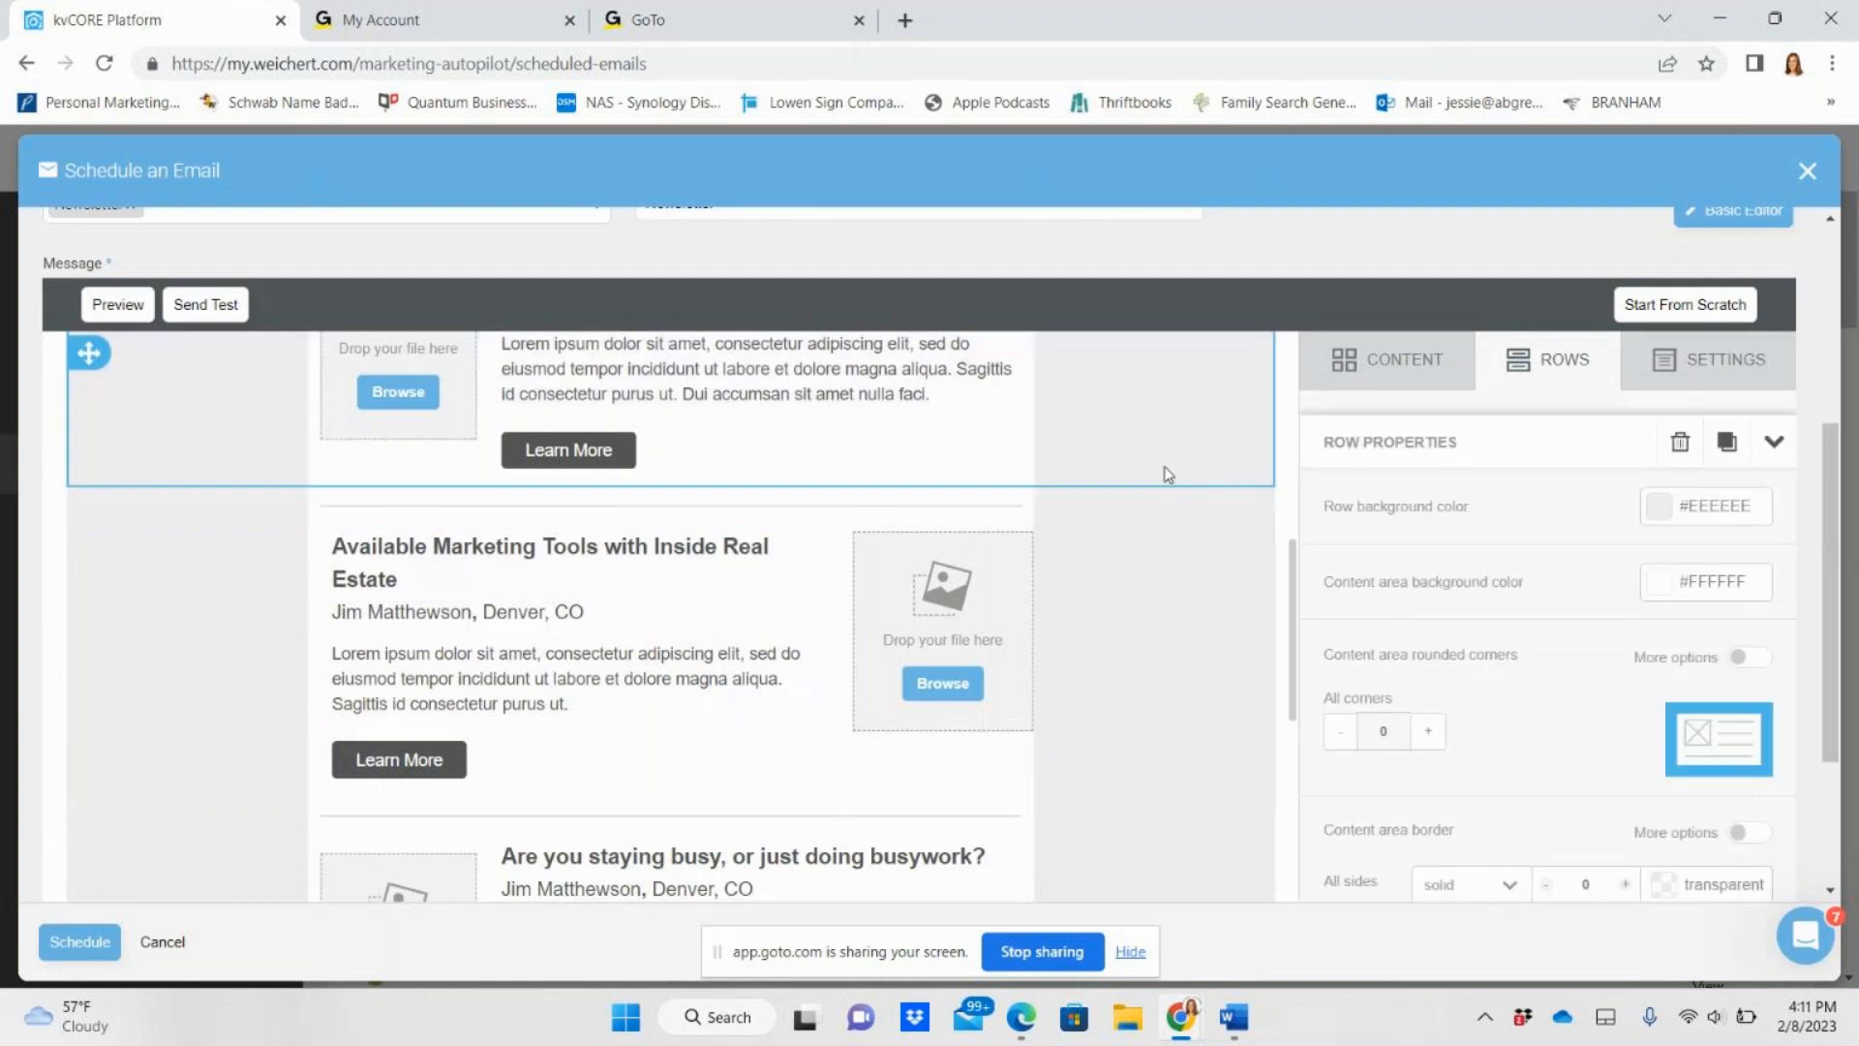
scroll(1210, 502, "up", 3)
left_click(1210, 495)
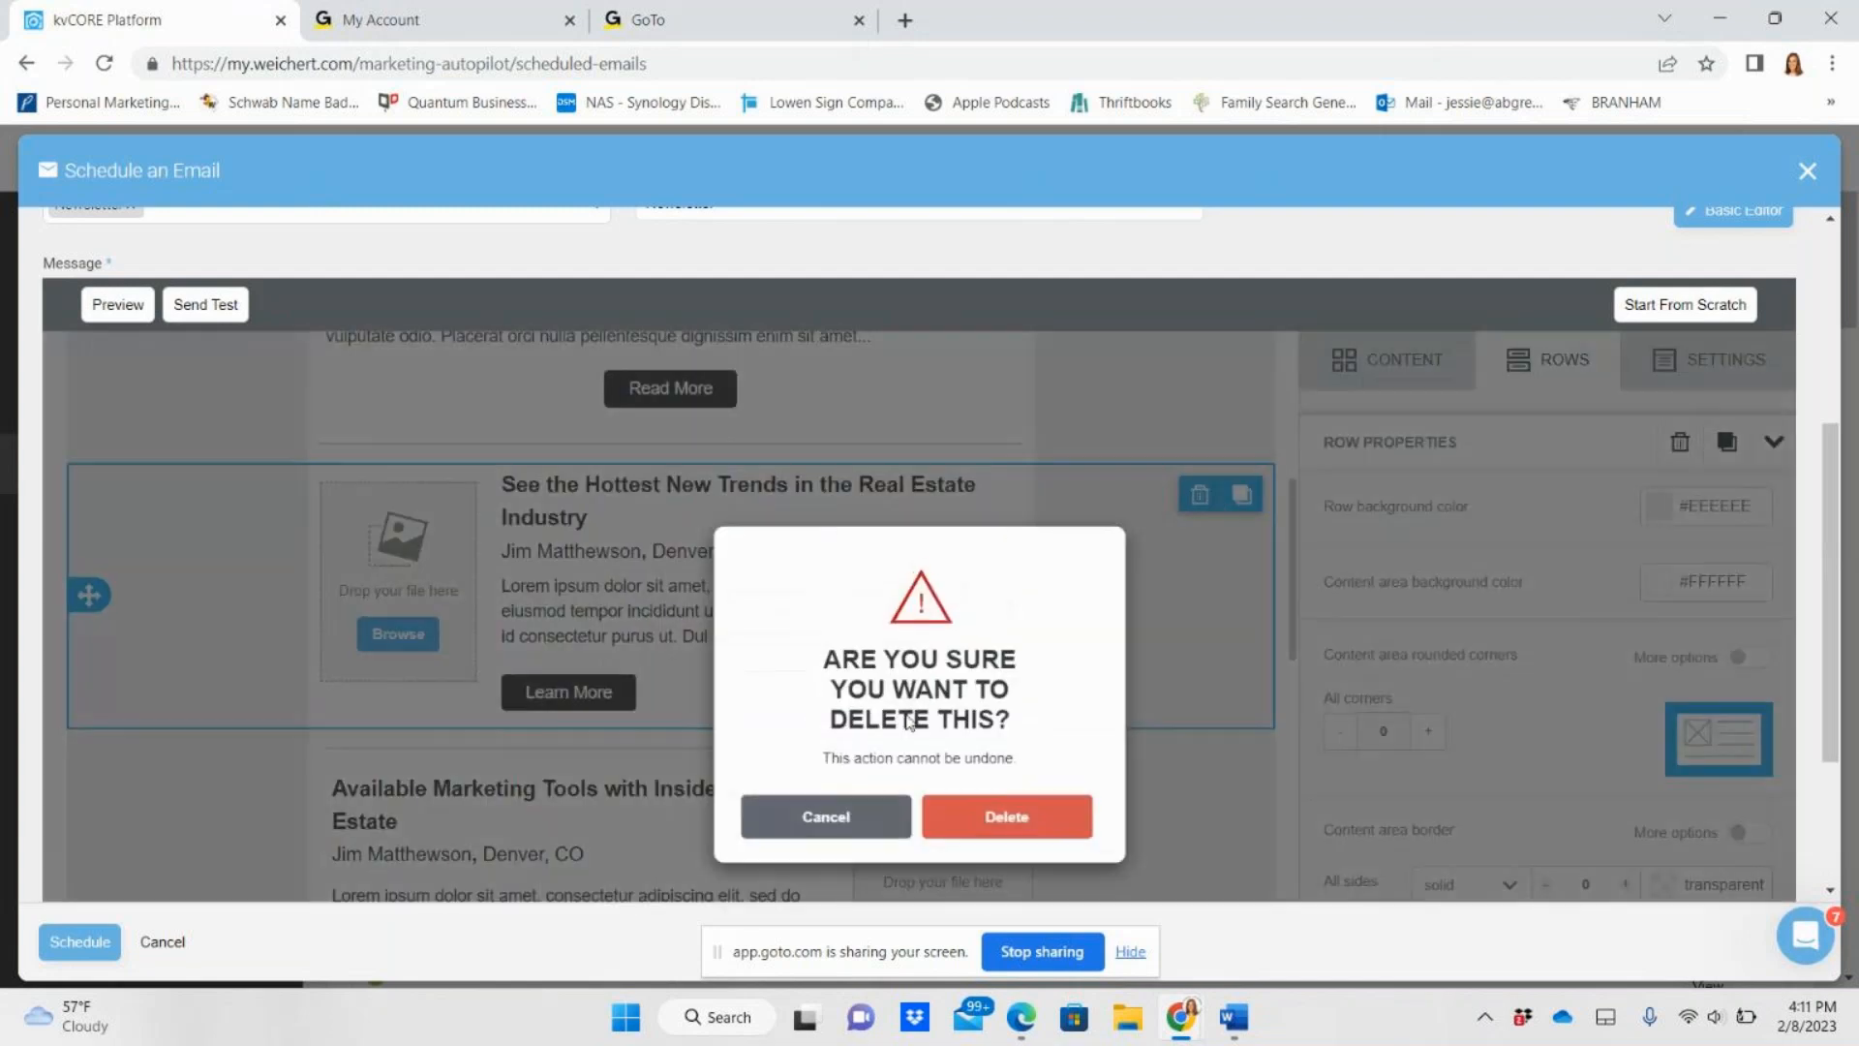
left_click(1000, 818)
left_click(1147, 592)
left_click(1195, 530)
left_click(976, 815)
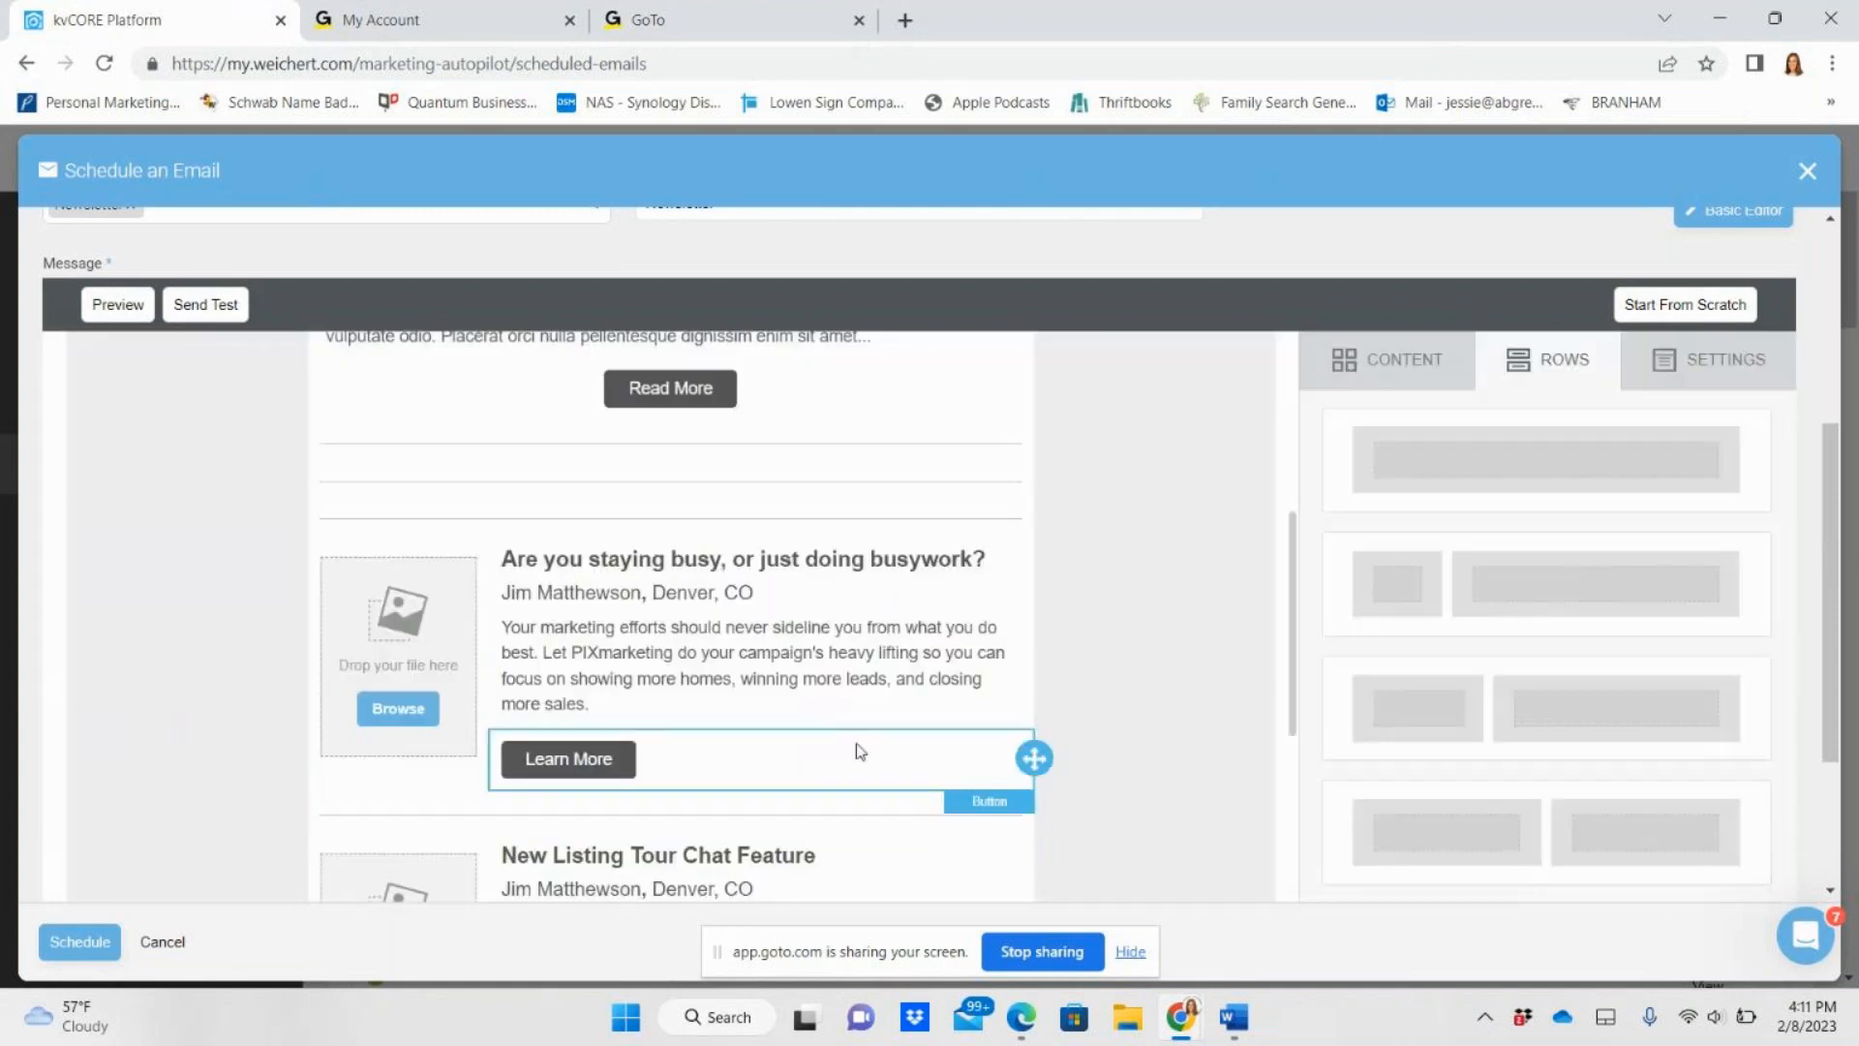
- Show the available content blocks and review the newsletter's header and Memorial Day article area
scroll(855, 746, "up", 10)
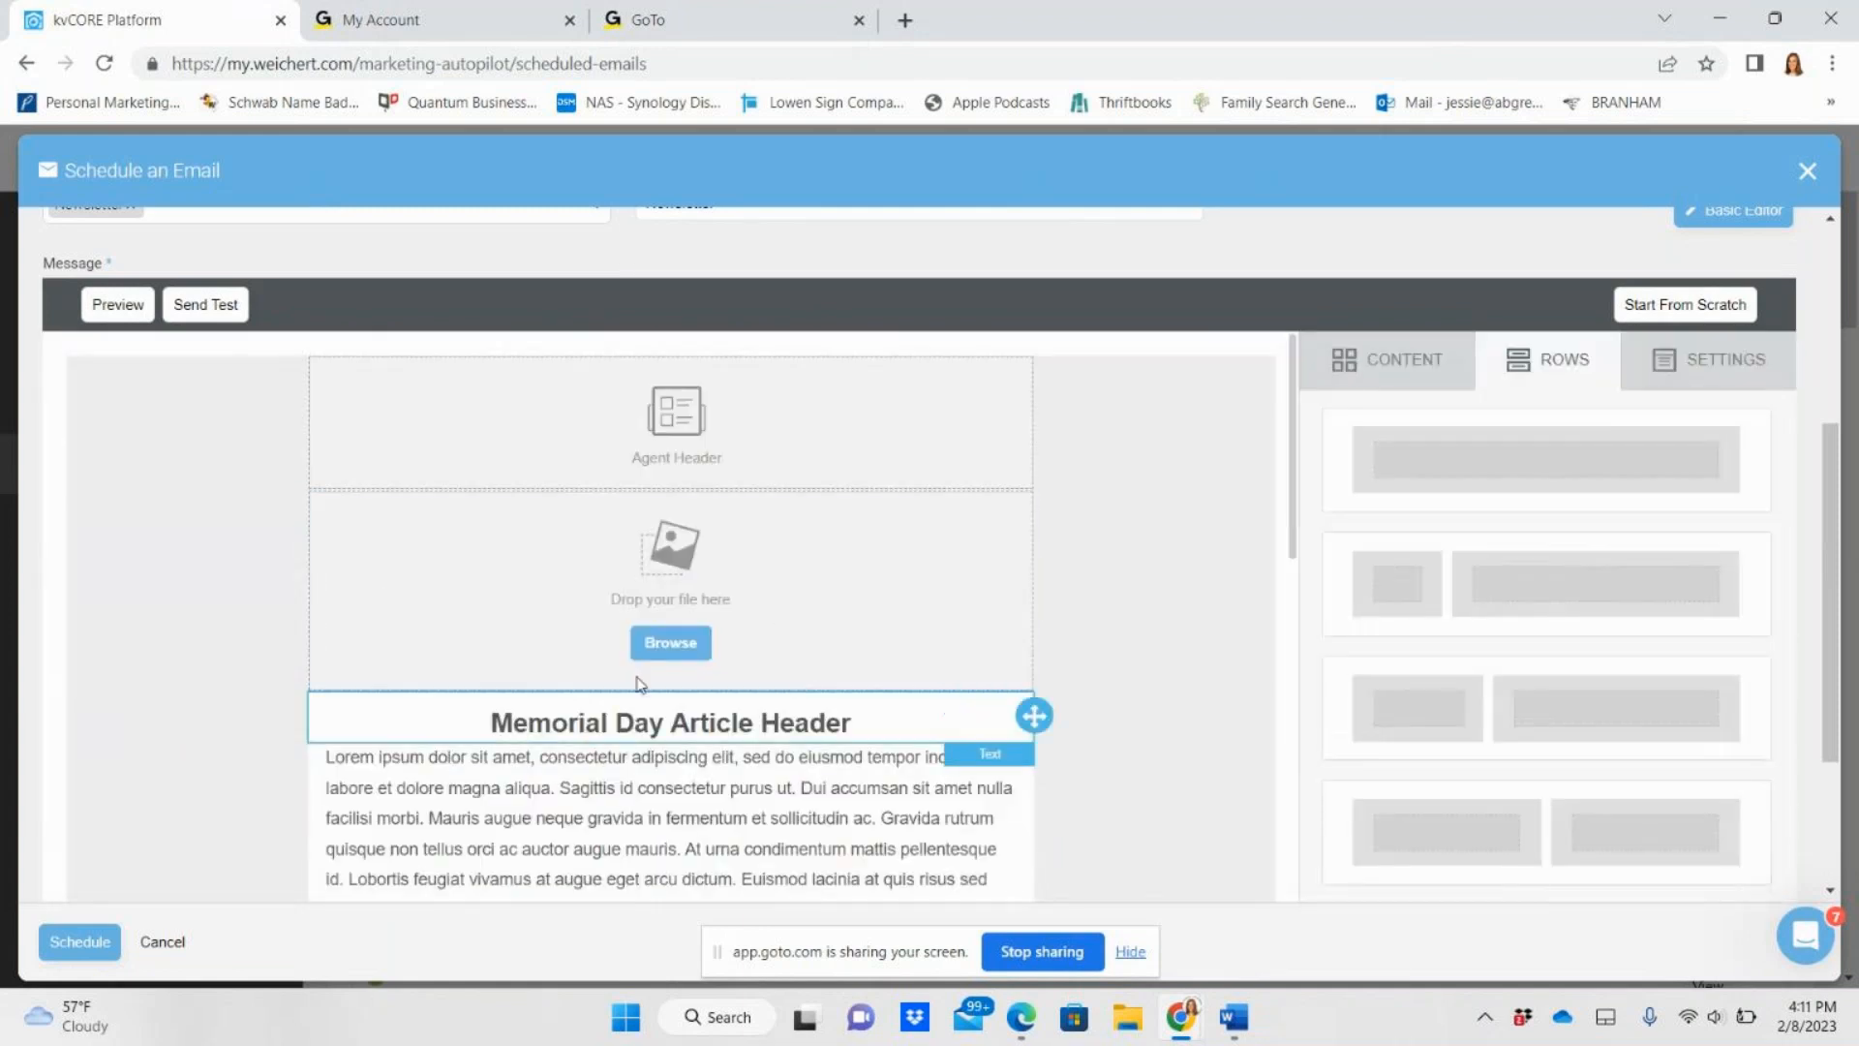
left_click(1423, 361)
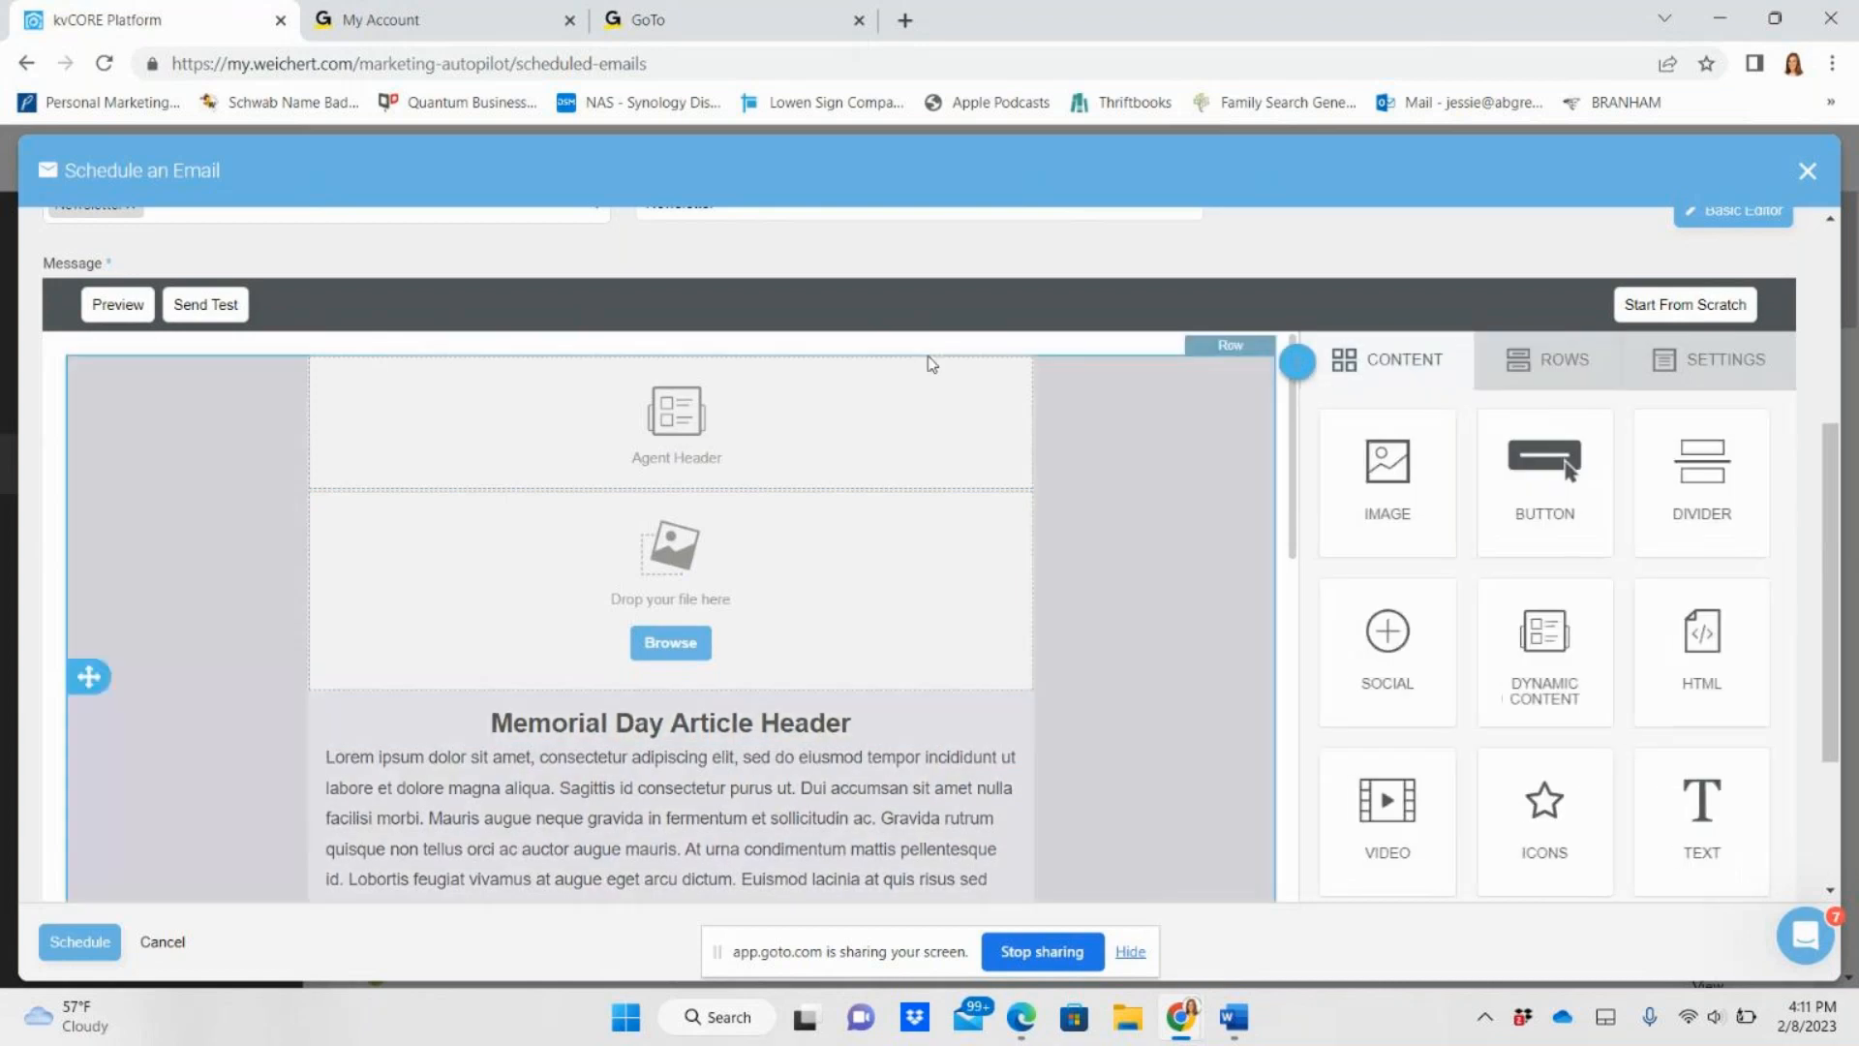
scroll(594, 699, "up", 2)
scroll(621, 645, "down", 2)
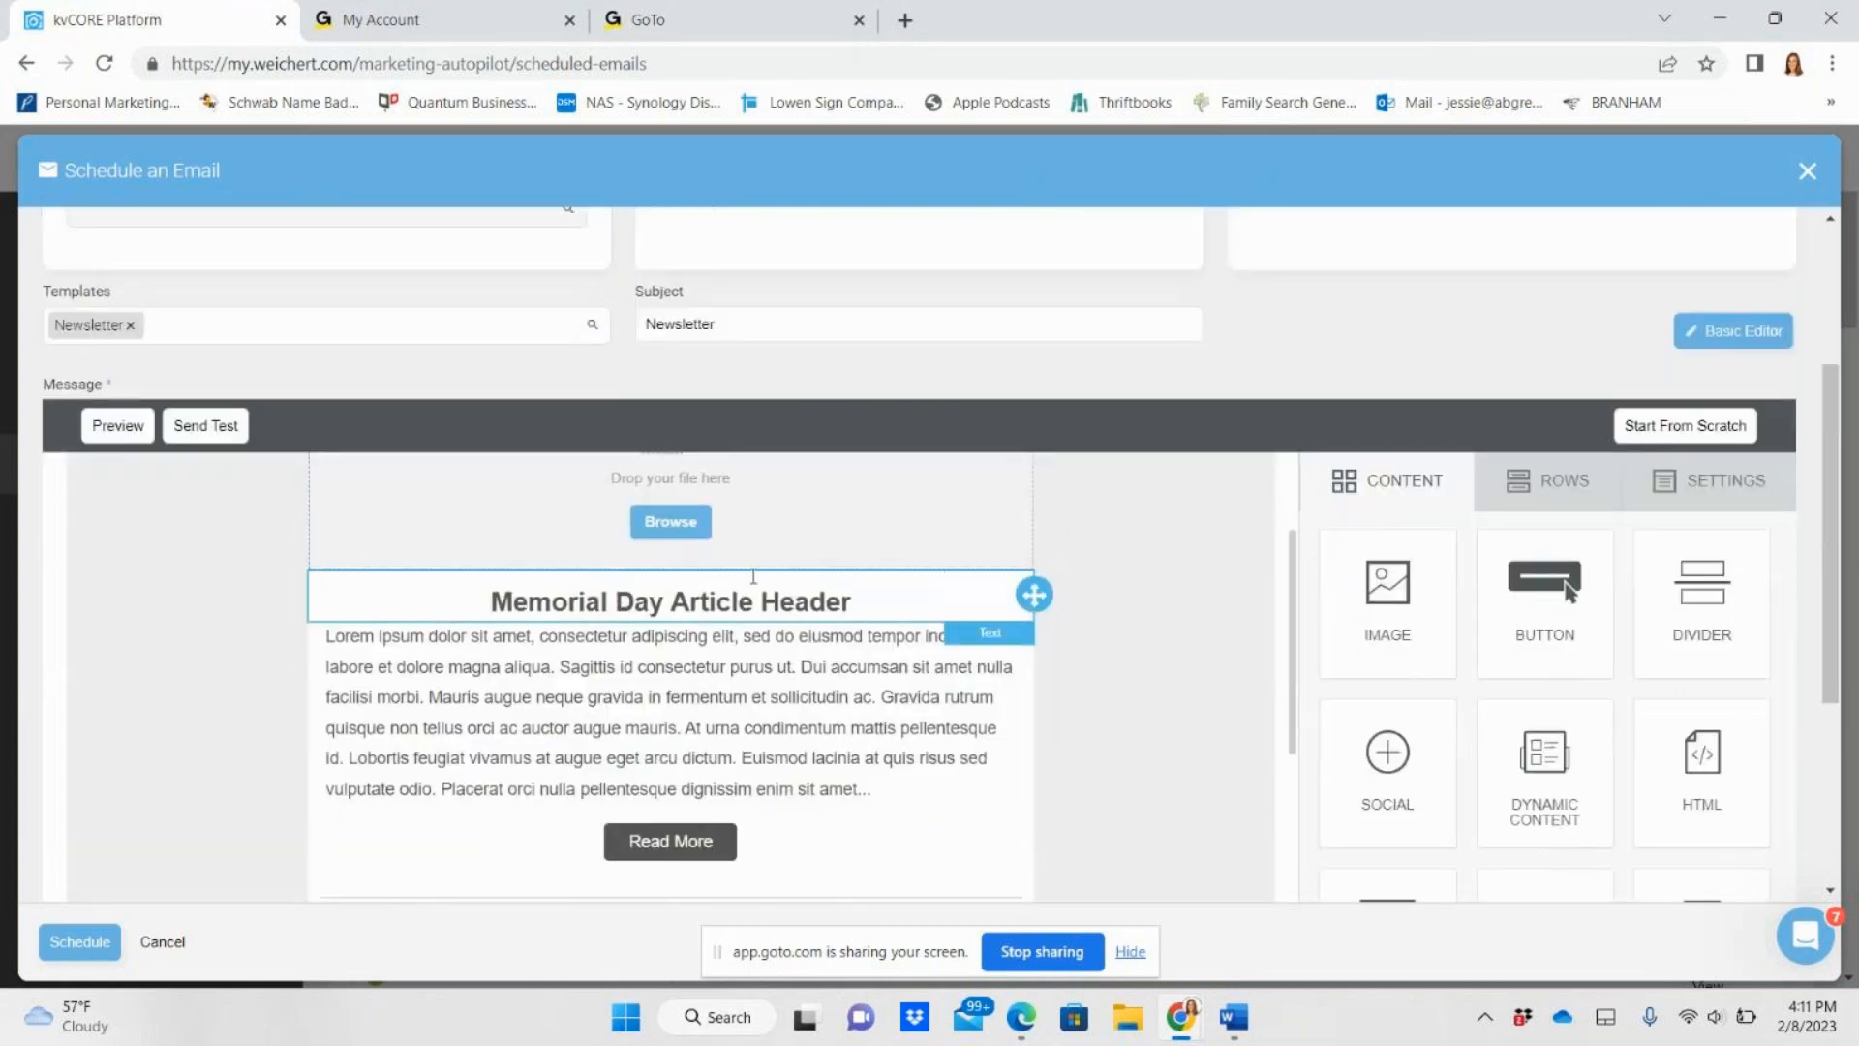
- Delete the empty image block above the Memorial Day article header
scroll(714, 655, "up", 1)
left_click(874, 584)
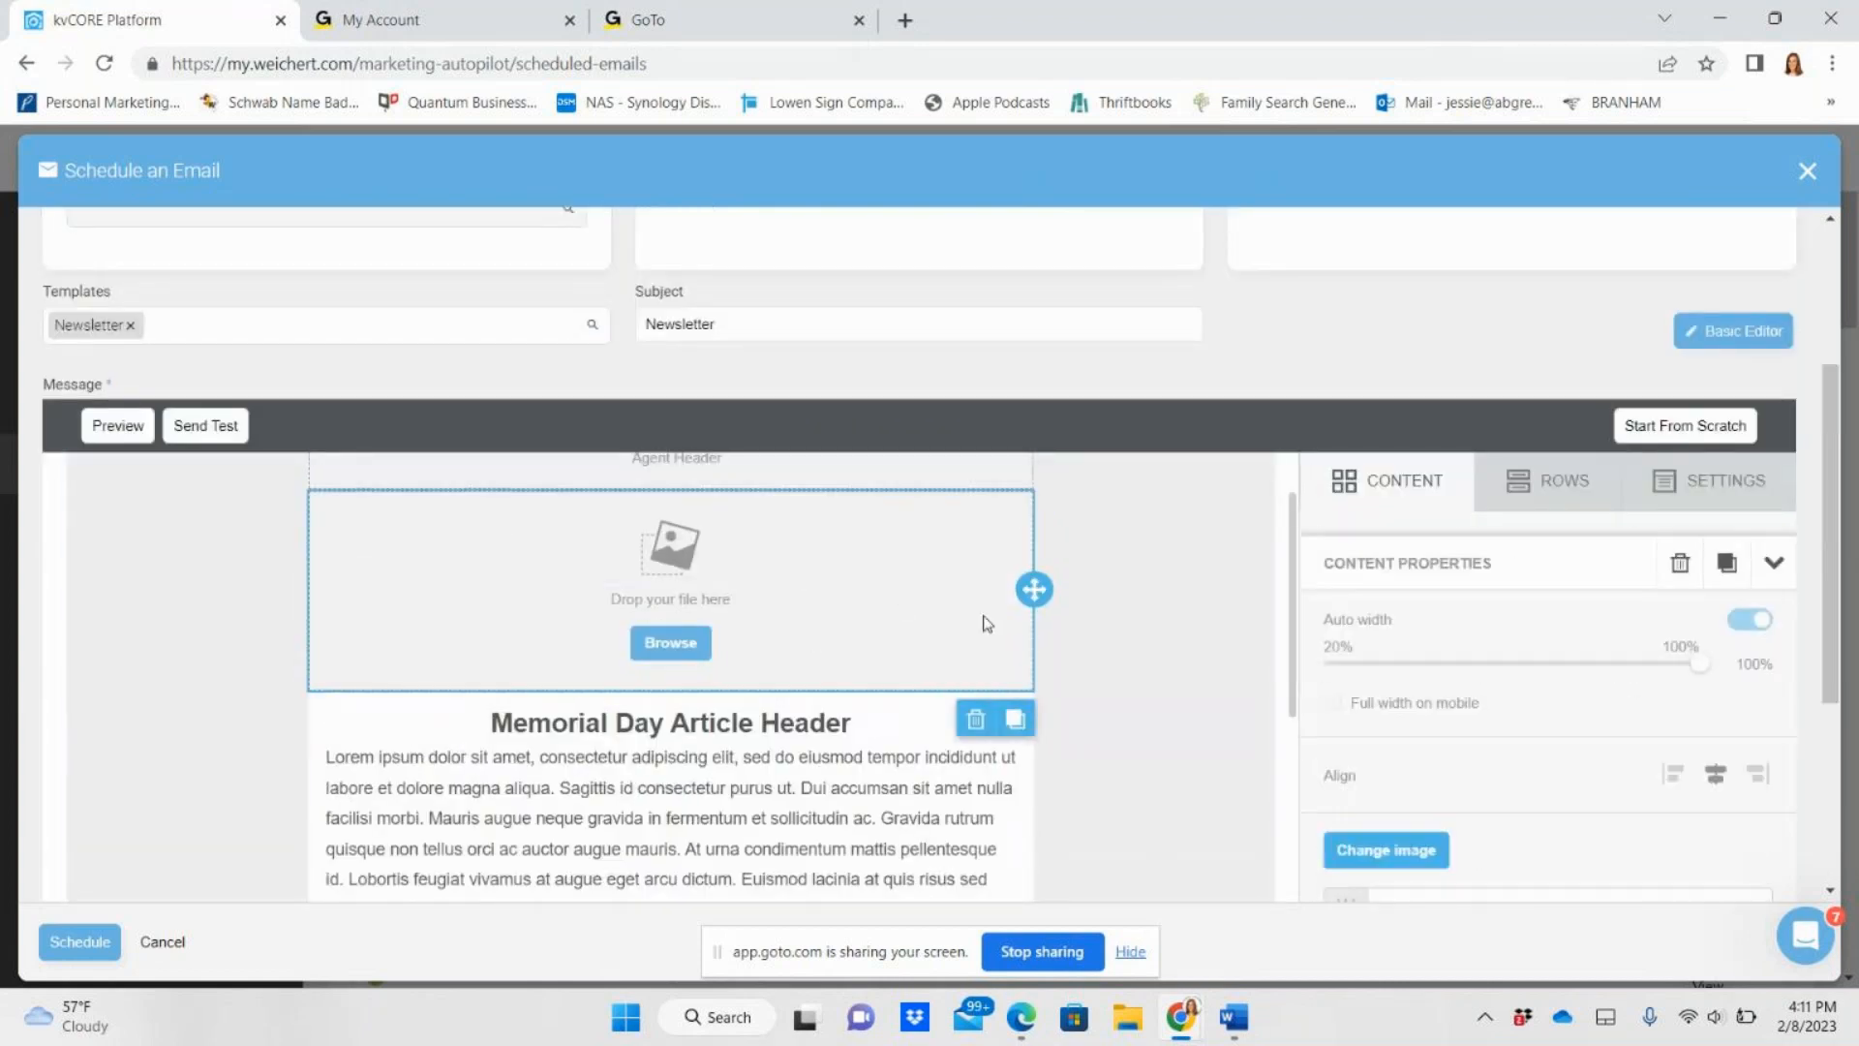
left_click(985, 722)
scroll(985, 858, "down", 1)
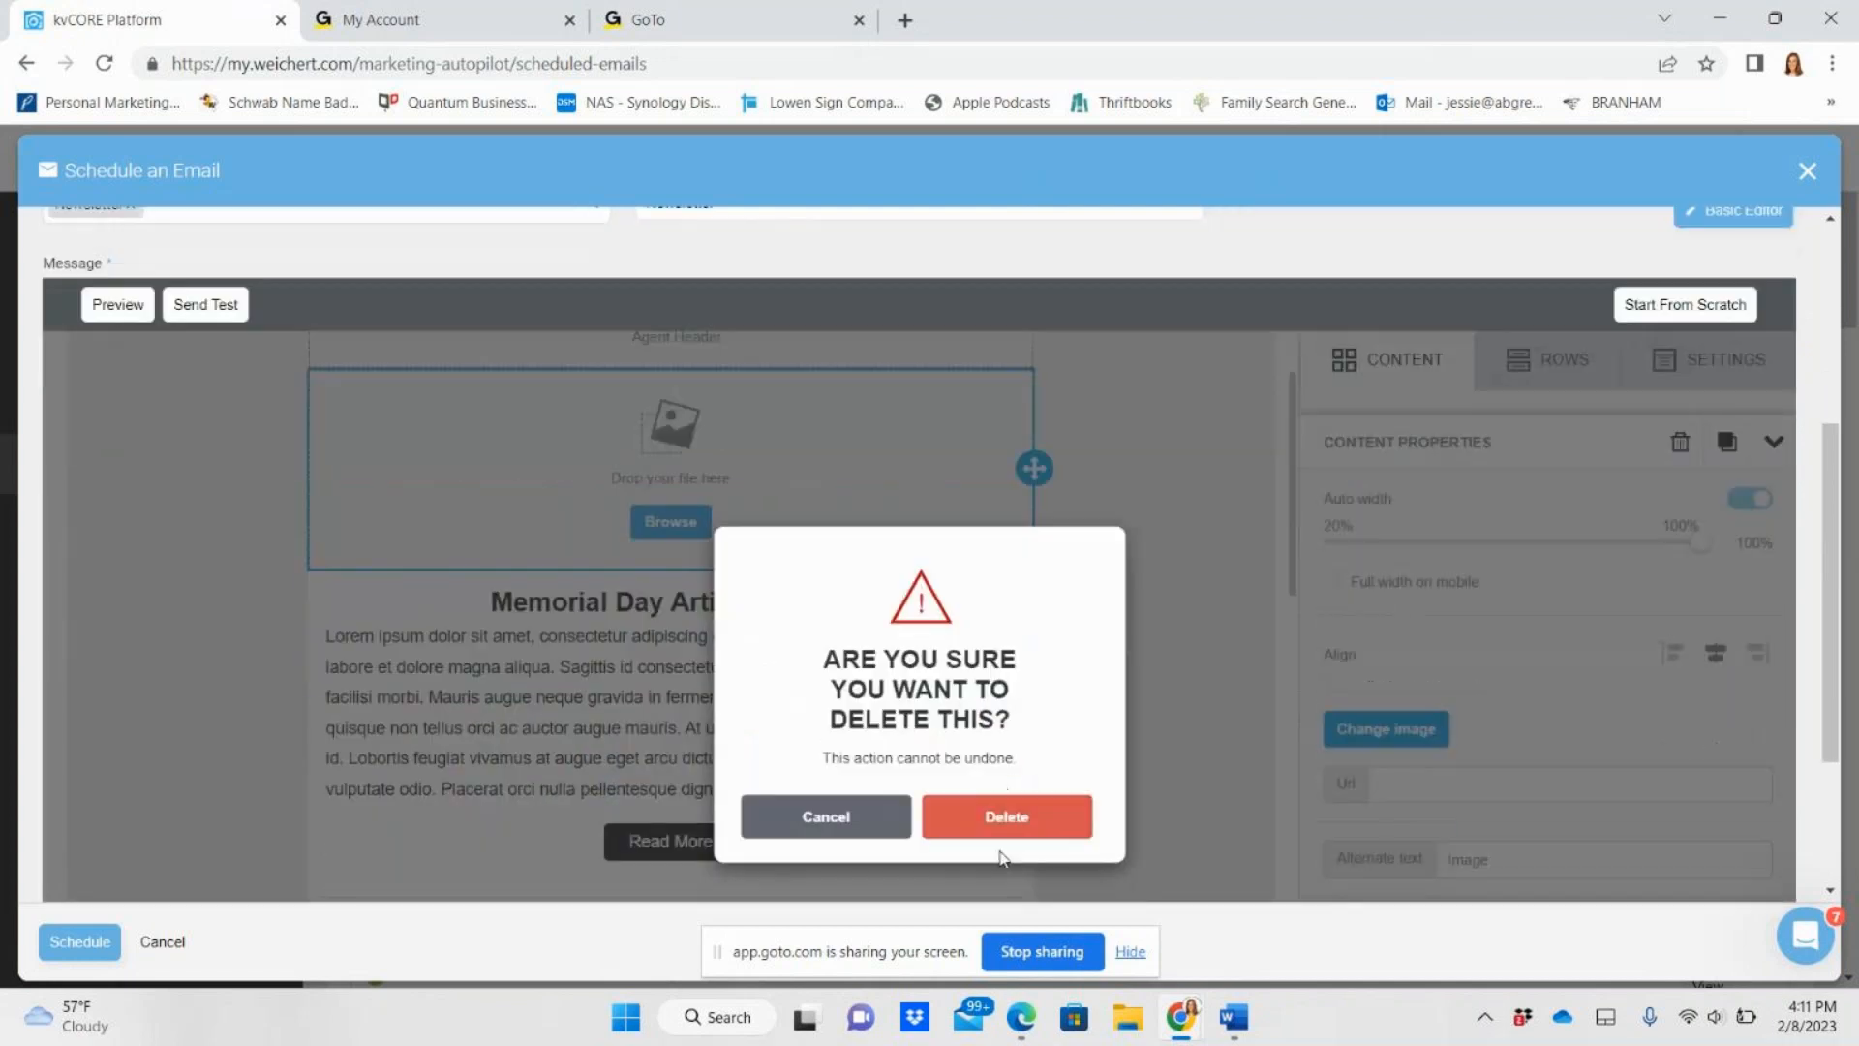
left_click(1008, 813)
- Replace the Memorial Day article header with "Real Estate Updates February 2023"
left_click(639, 404)
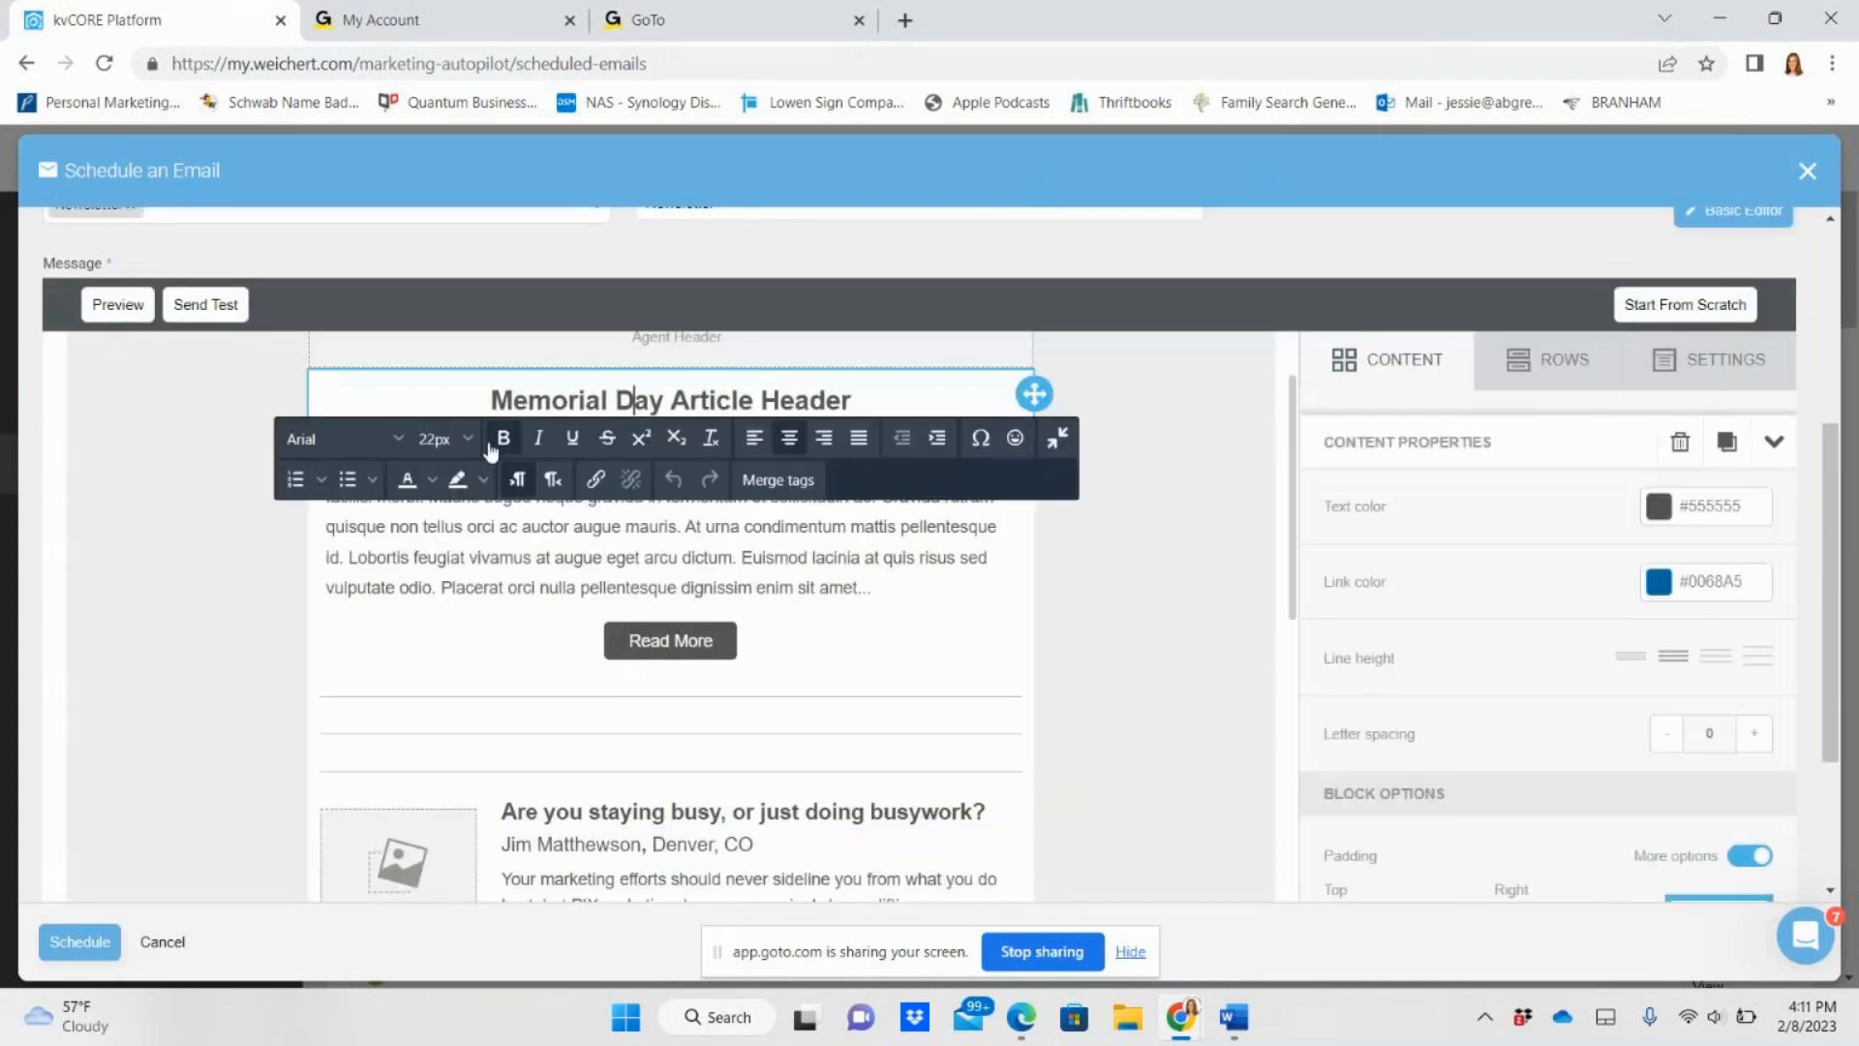
left_click_drag(909, 403, 335, 381)
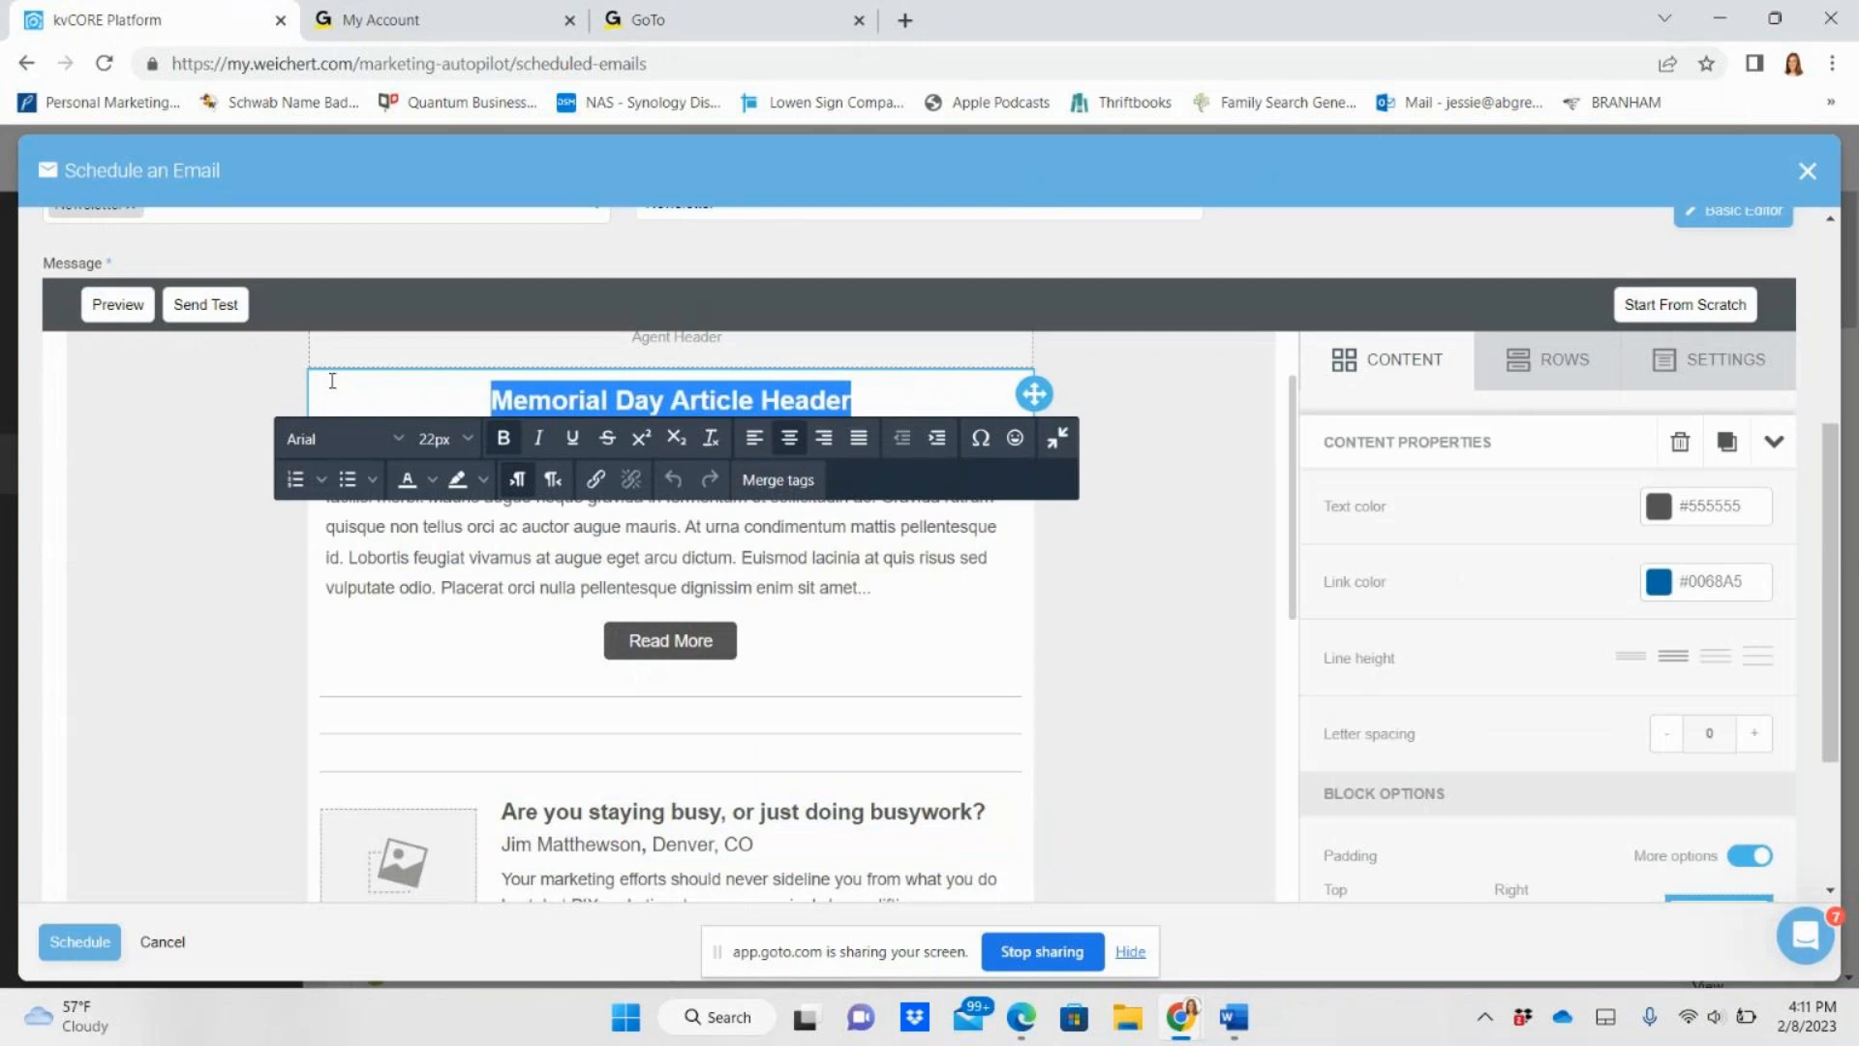
type("Real e")
key("BackSpace")
type("Estate ")
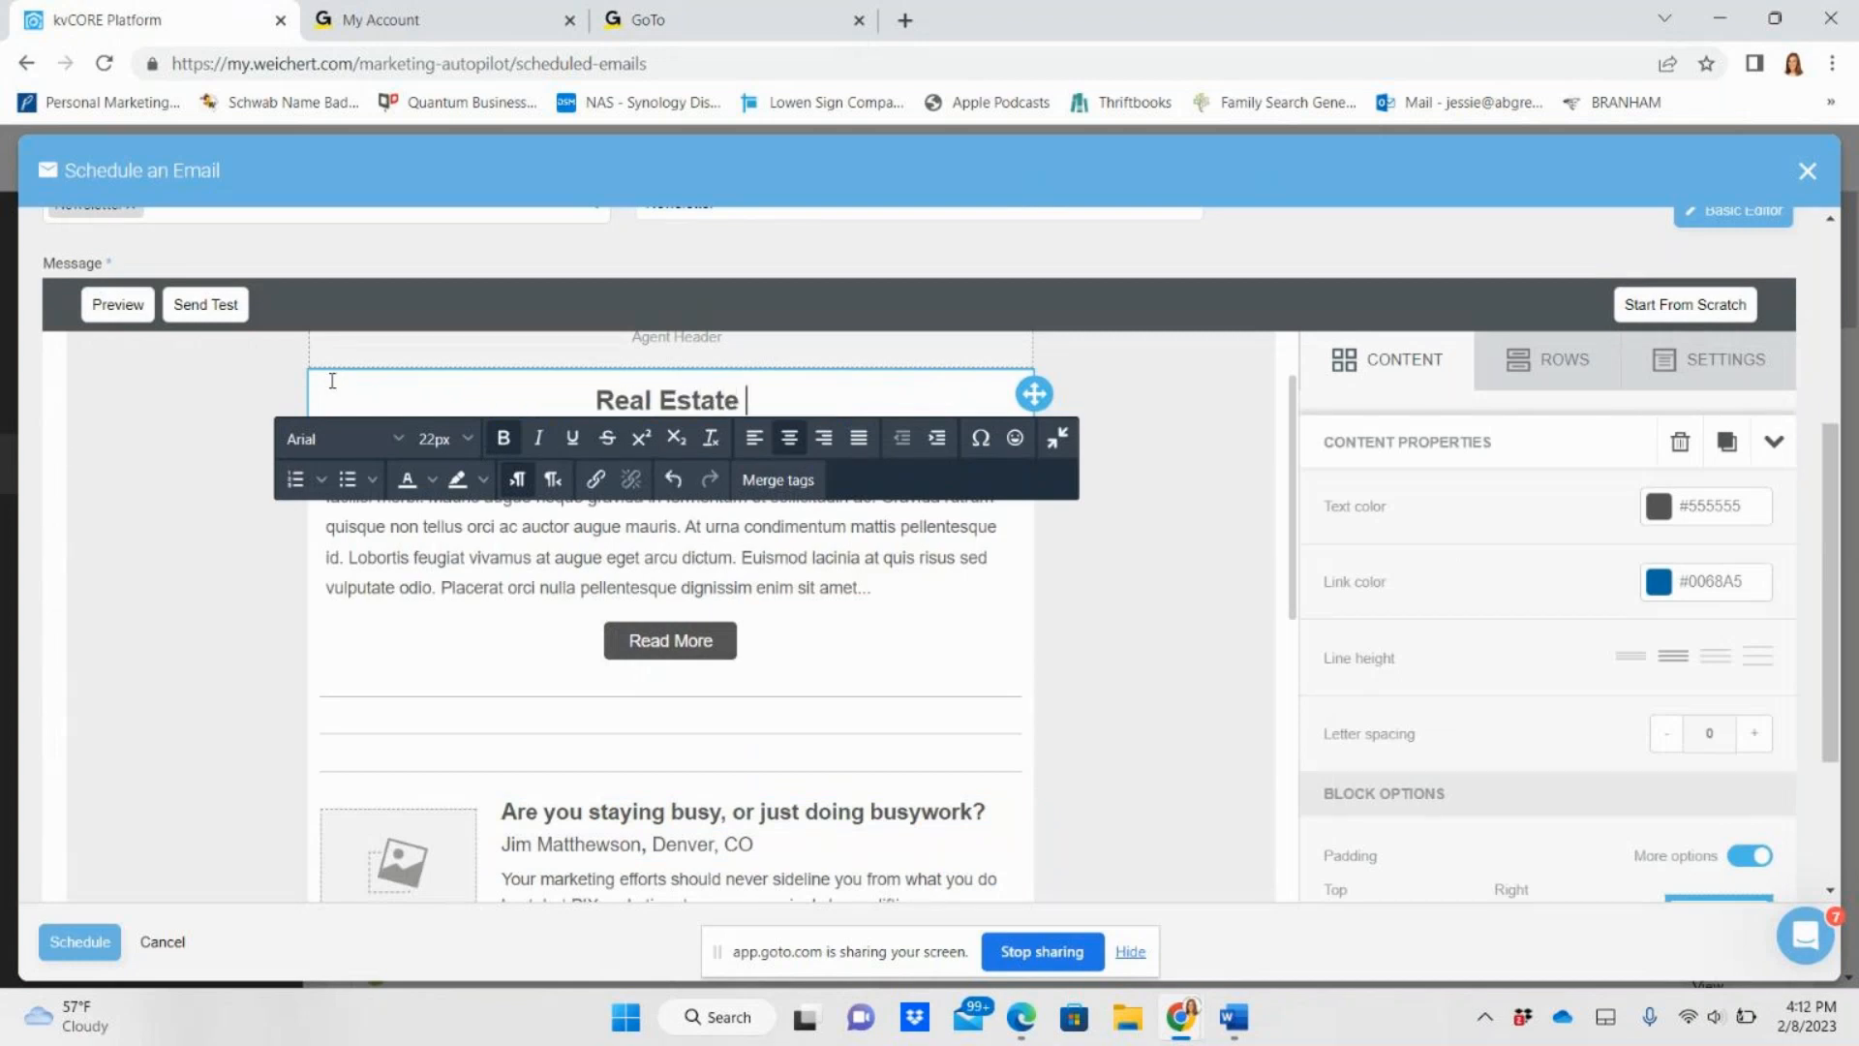
type("Updates Februar")
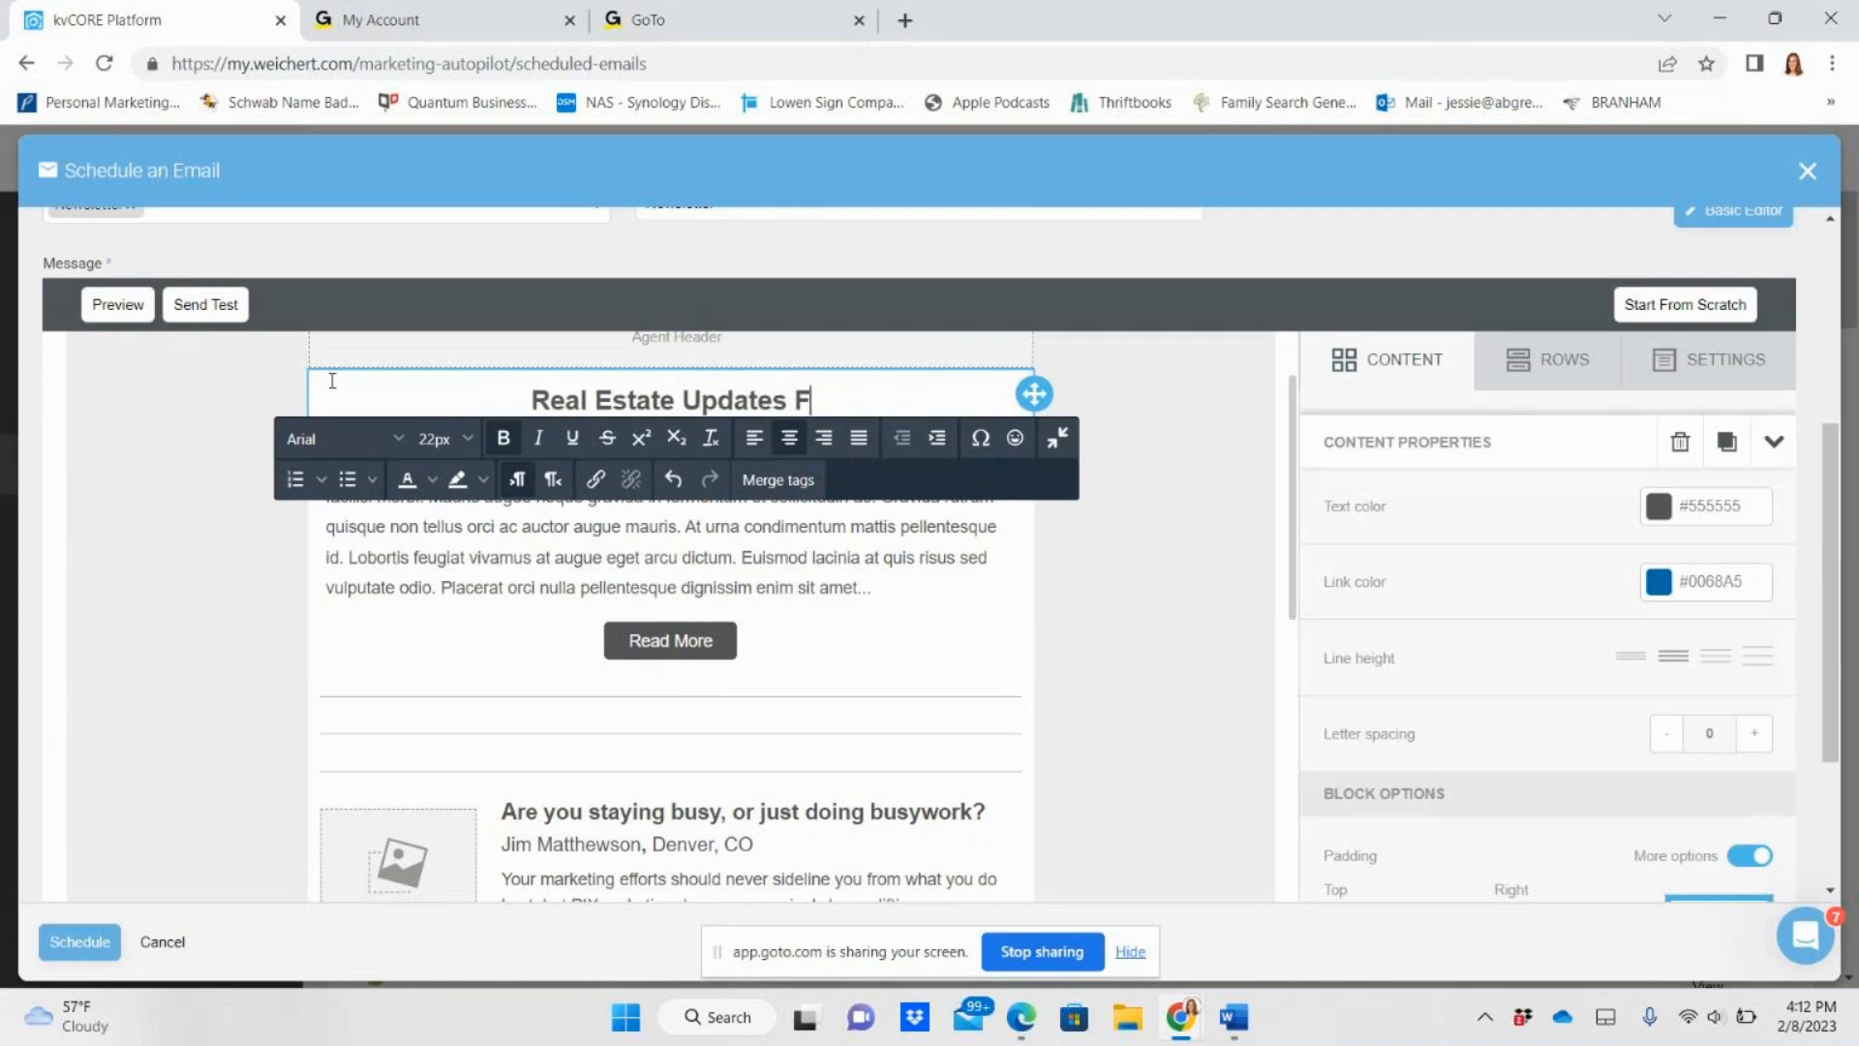
key("BackSpace")
key("BackSpace")
key("BackSpace")
type("uary 2023")
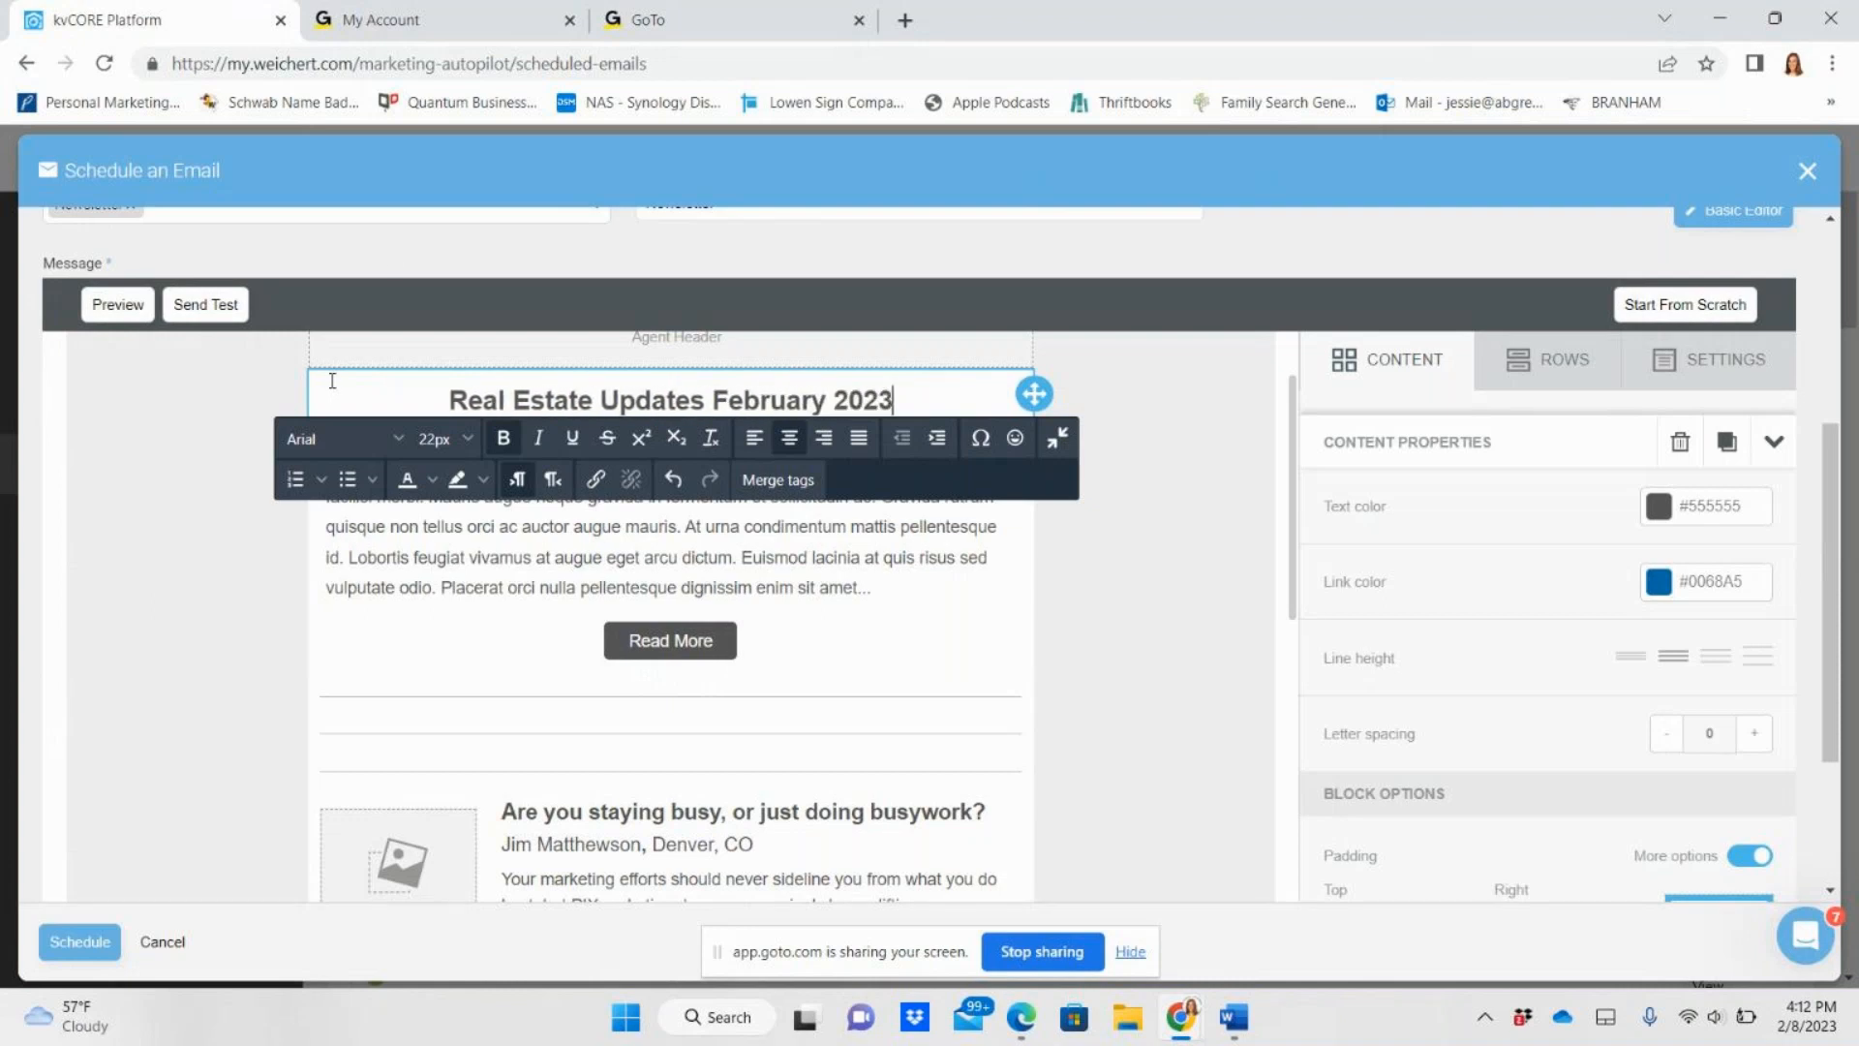
- Replace the Lorem ipsum paragraph under the "Real Estate Updates February 2023" header with the filler text "ADFBLIHADFBKSHFGBHSGB A:DLSKDC"
left_click(758, 537)
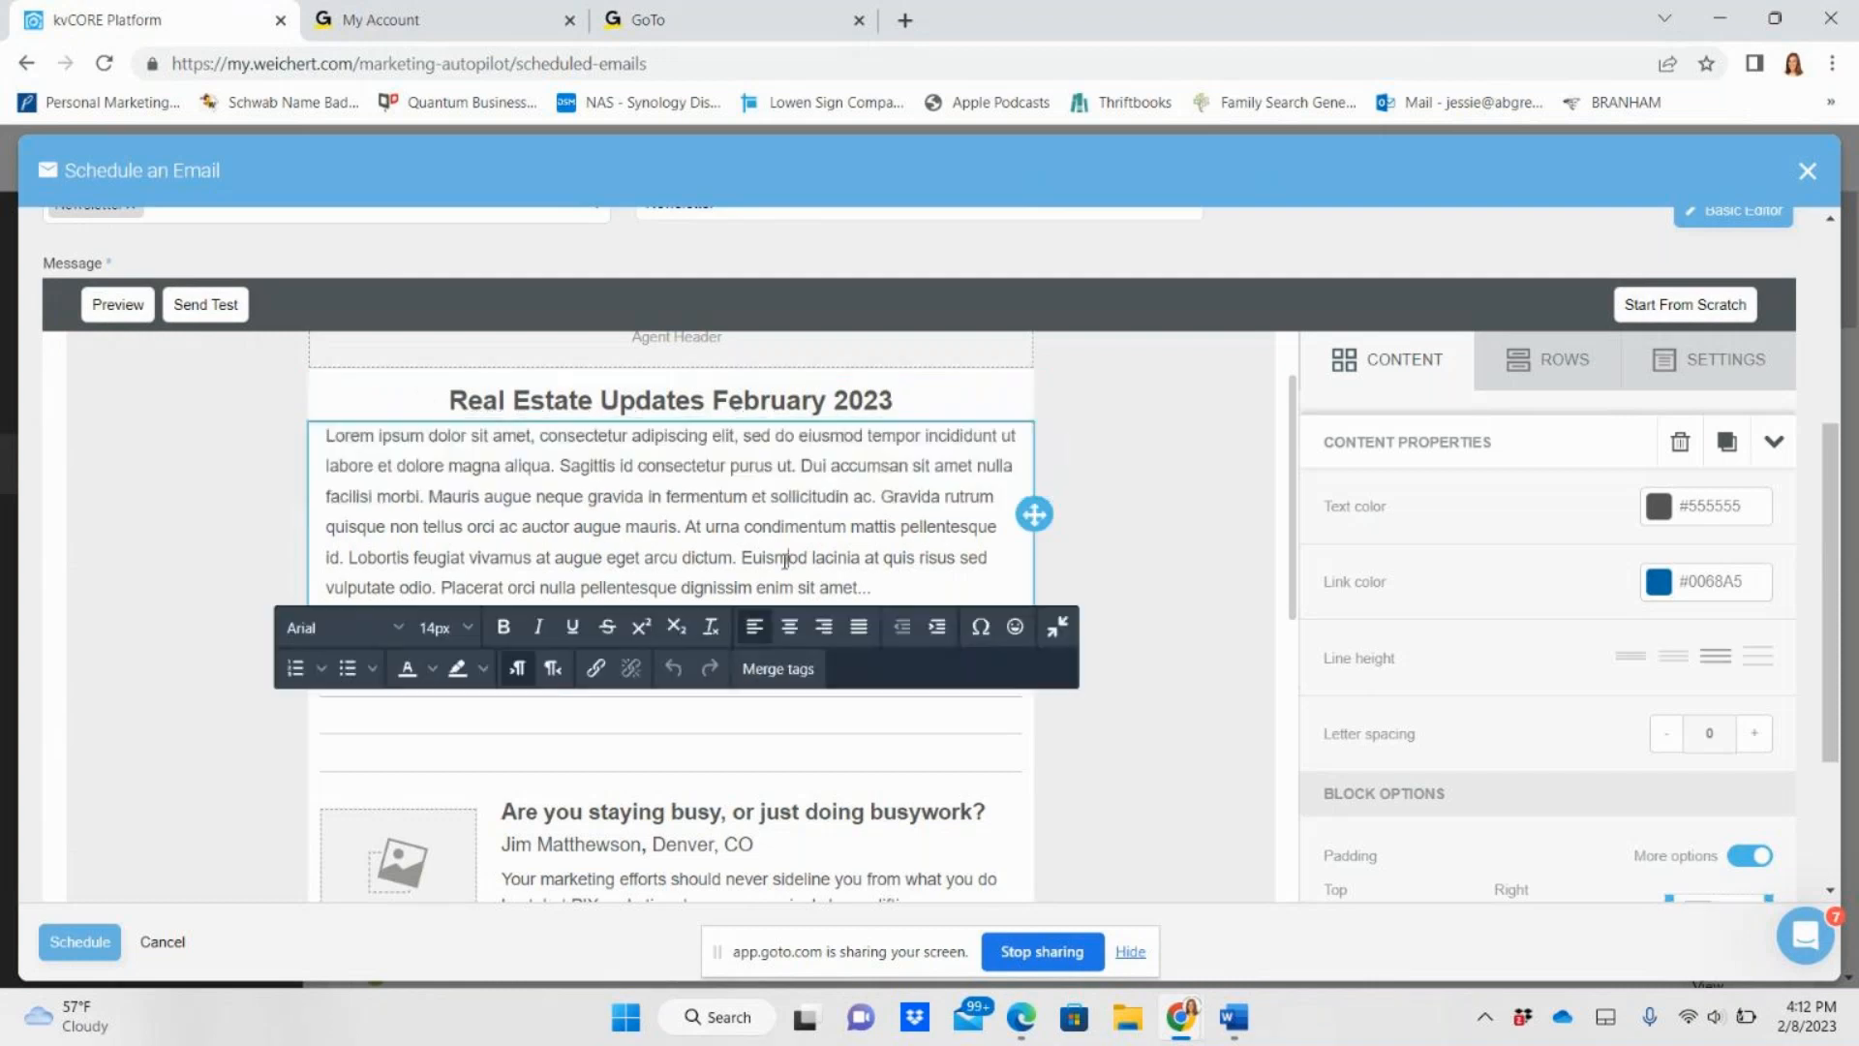
left_click_drag(329, 435, 993, 629)
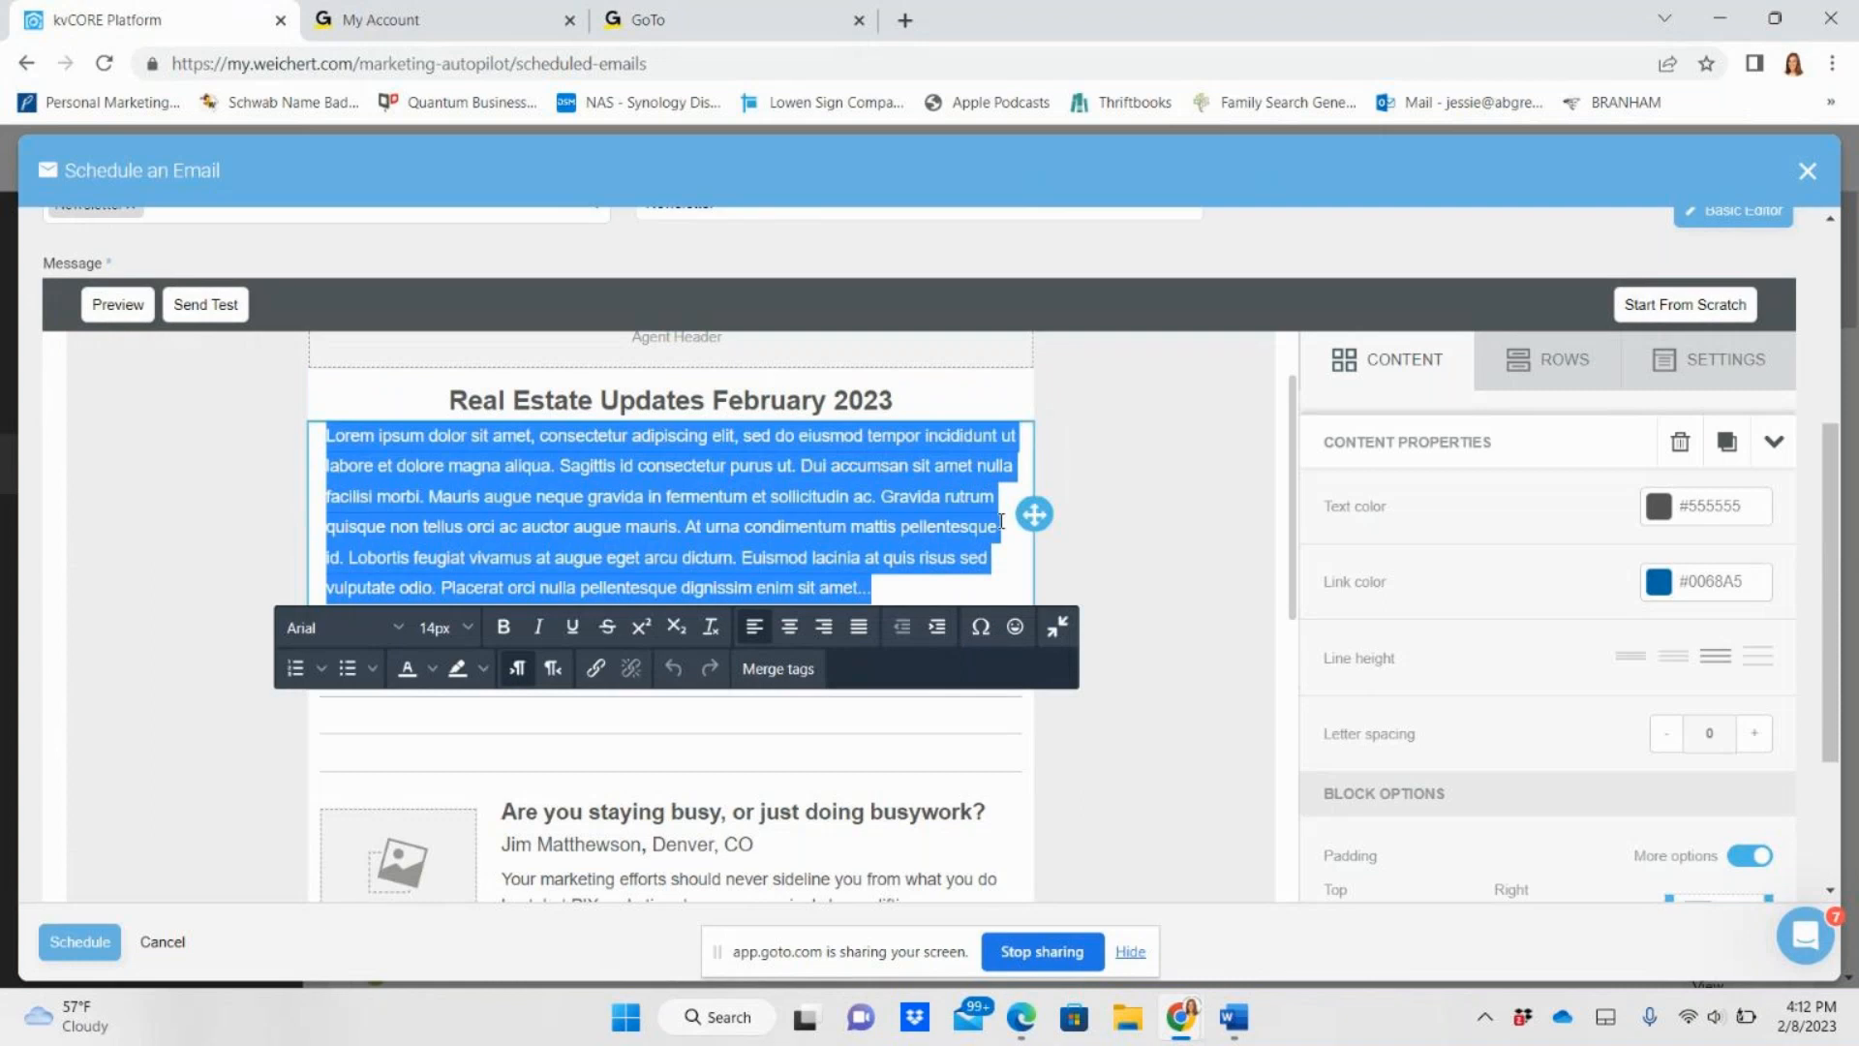
key("BackSpace")
type("ADFBLIHADFBKSHFGBHSGB A:DLSKDC")
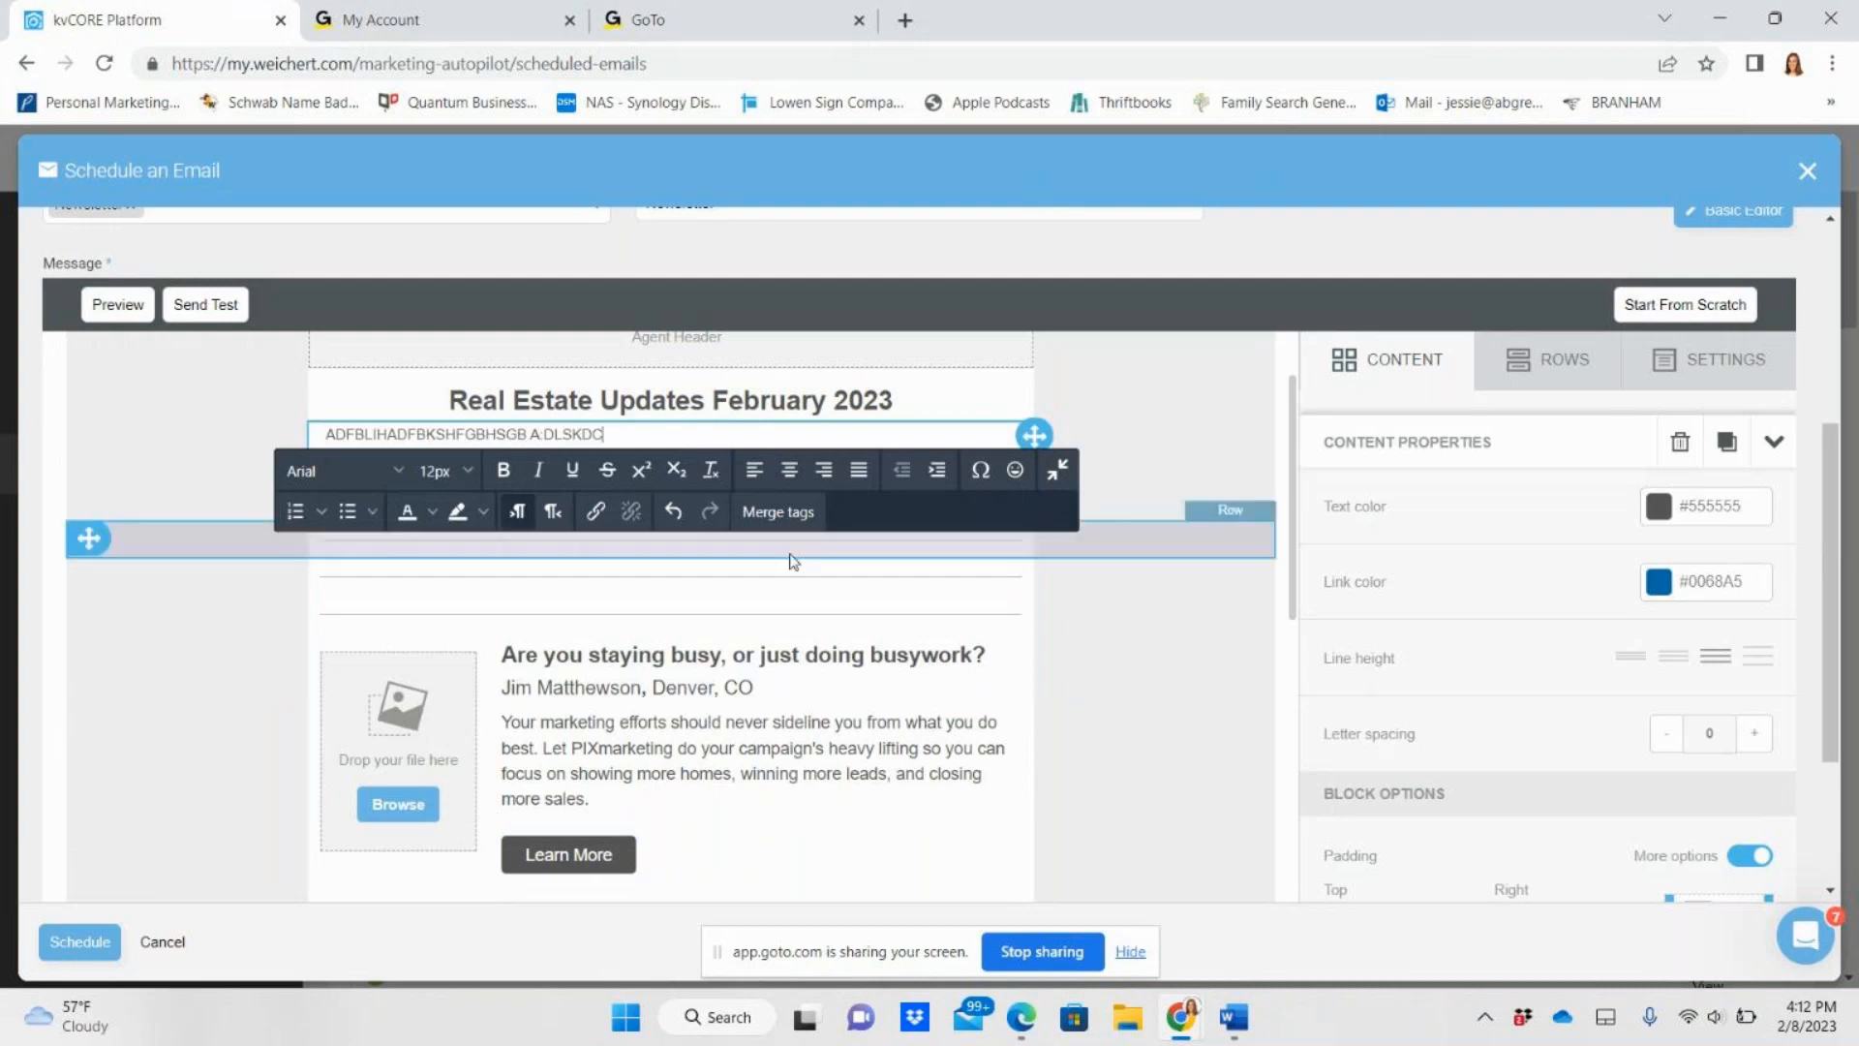
left_click(1222, 505)
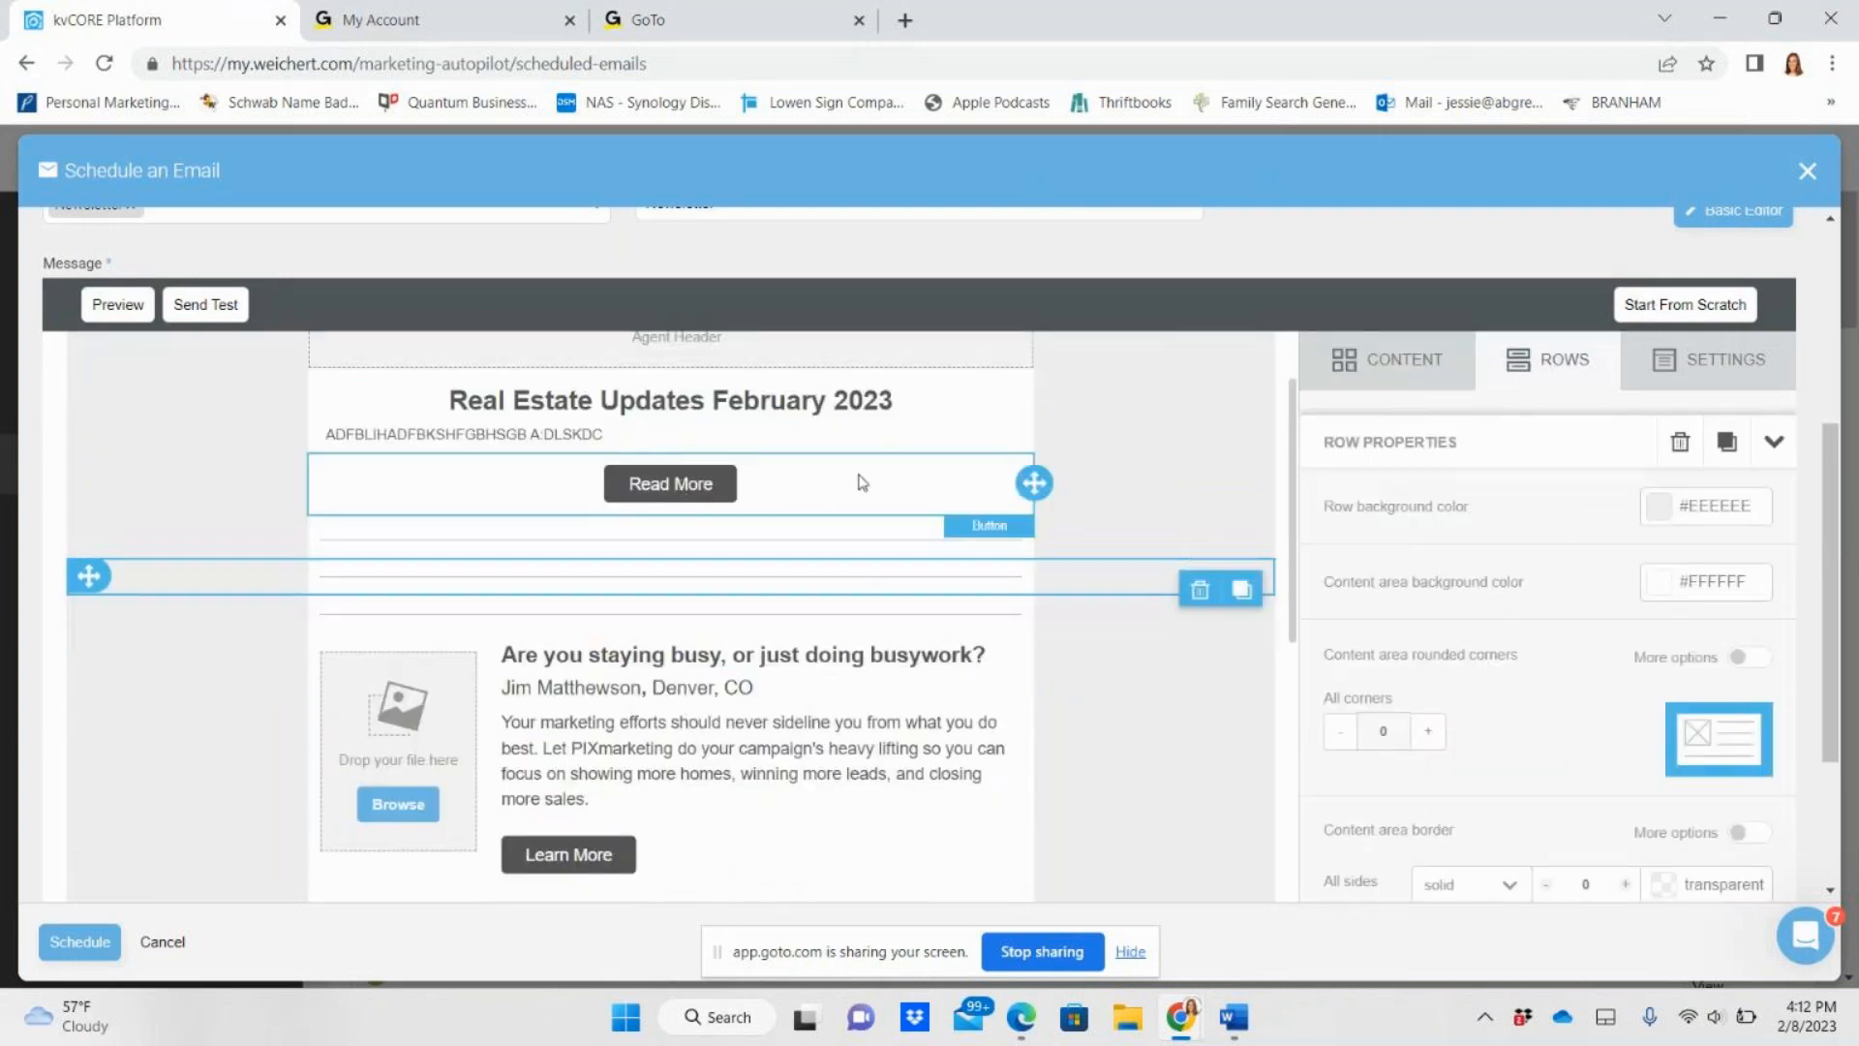
- For the Read More button's link, search the web for "real estate market update" in a new browser tab and open Redfin's Louisville Housing Market page
left_click(683, 482)
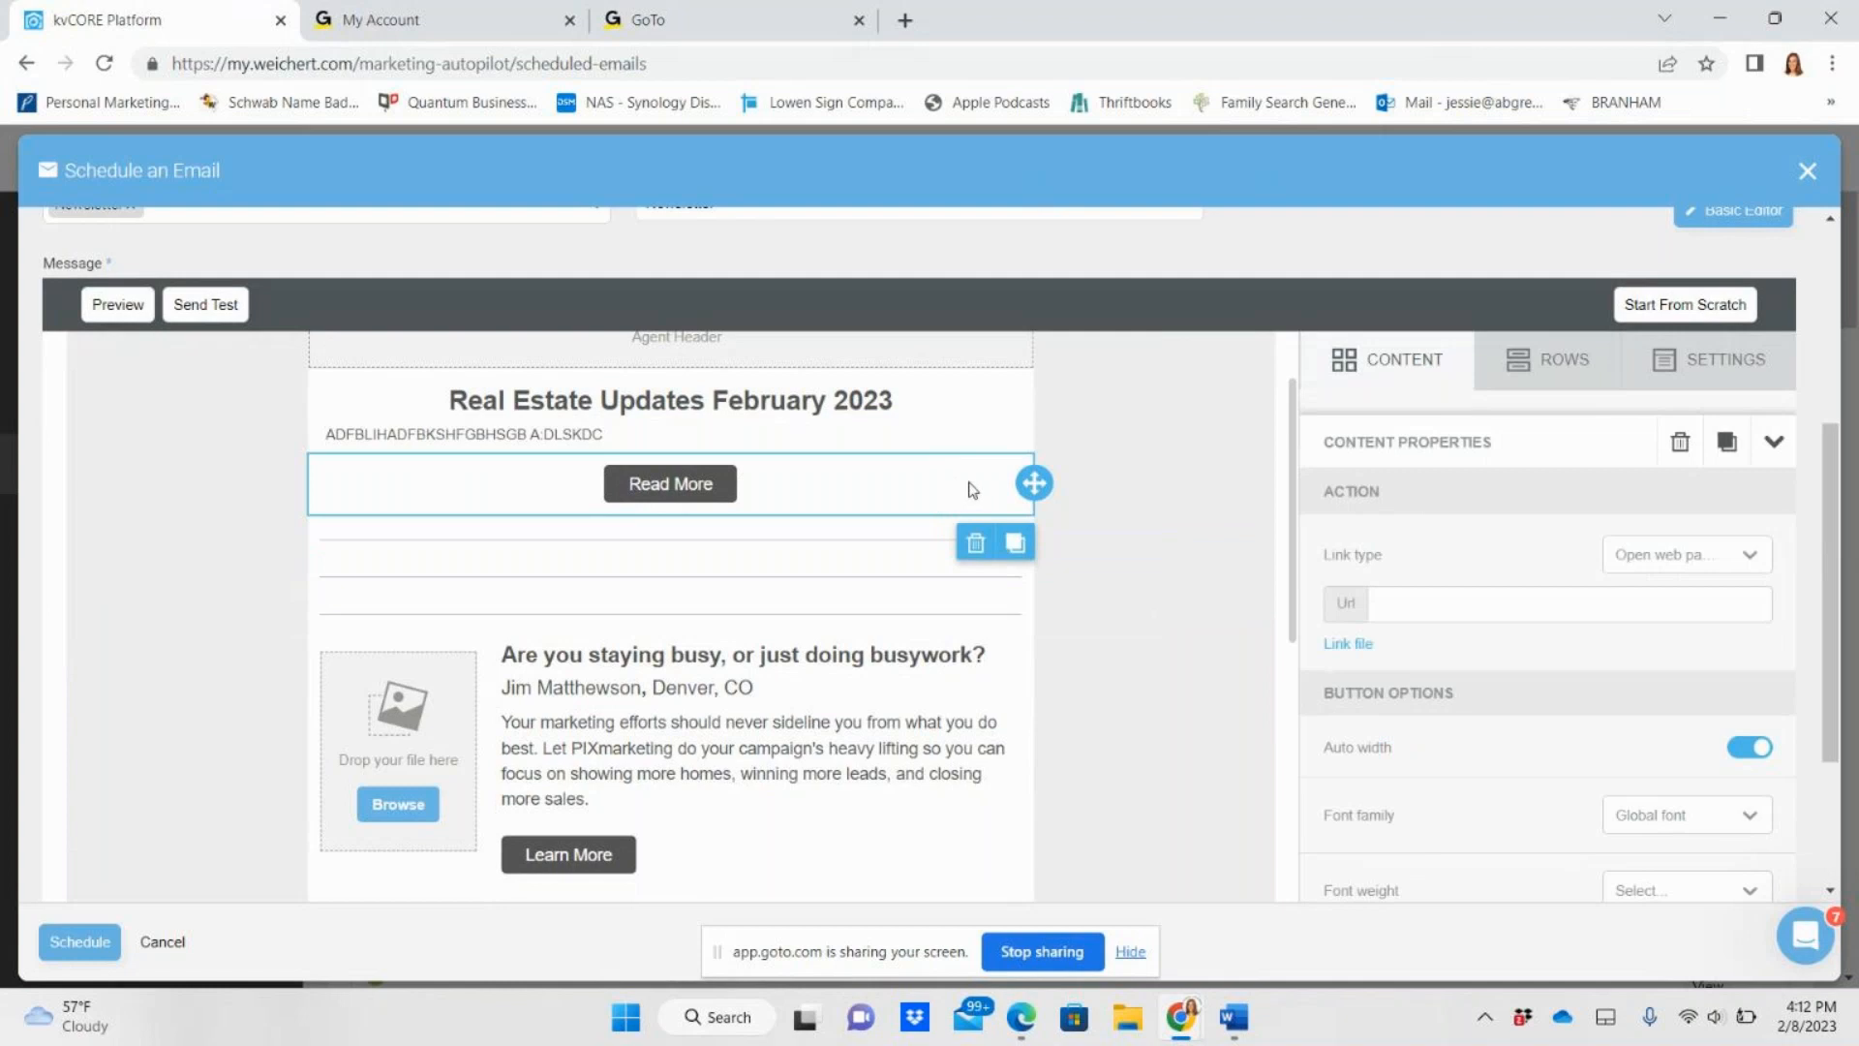
left_click(1438, 602)
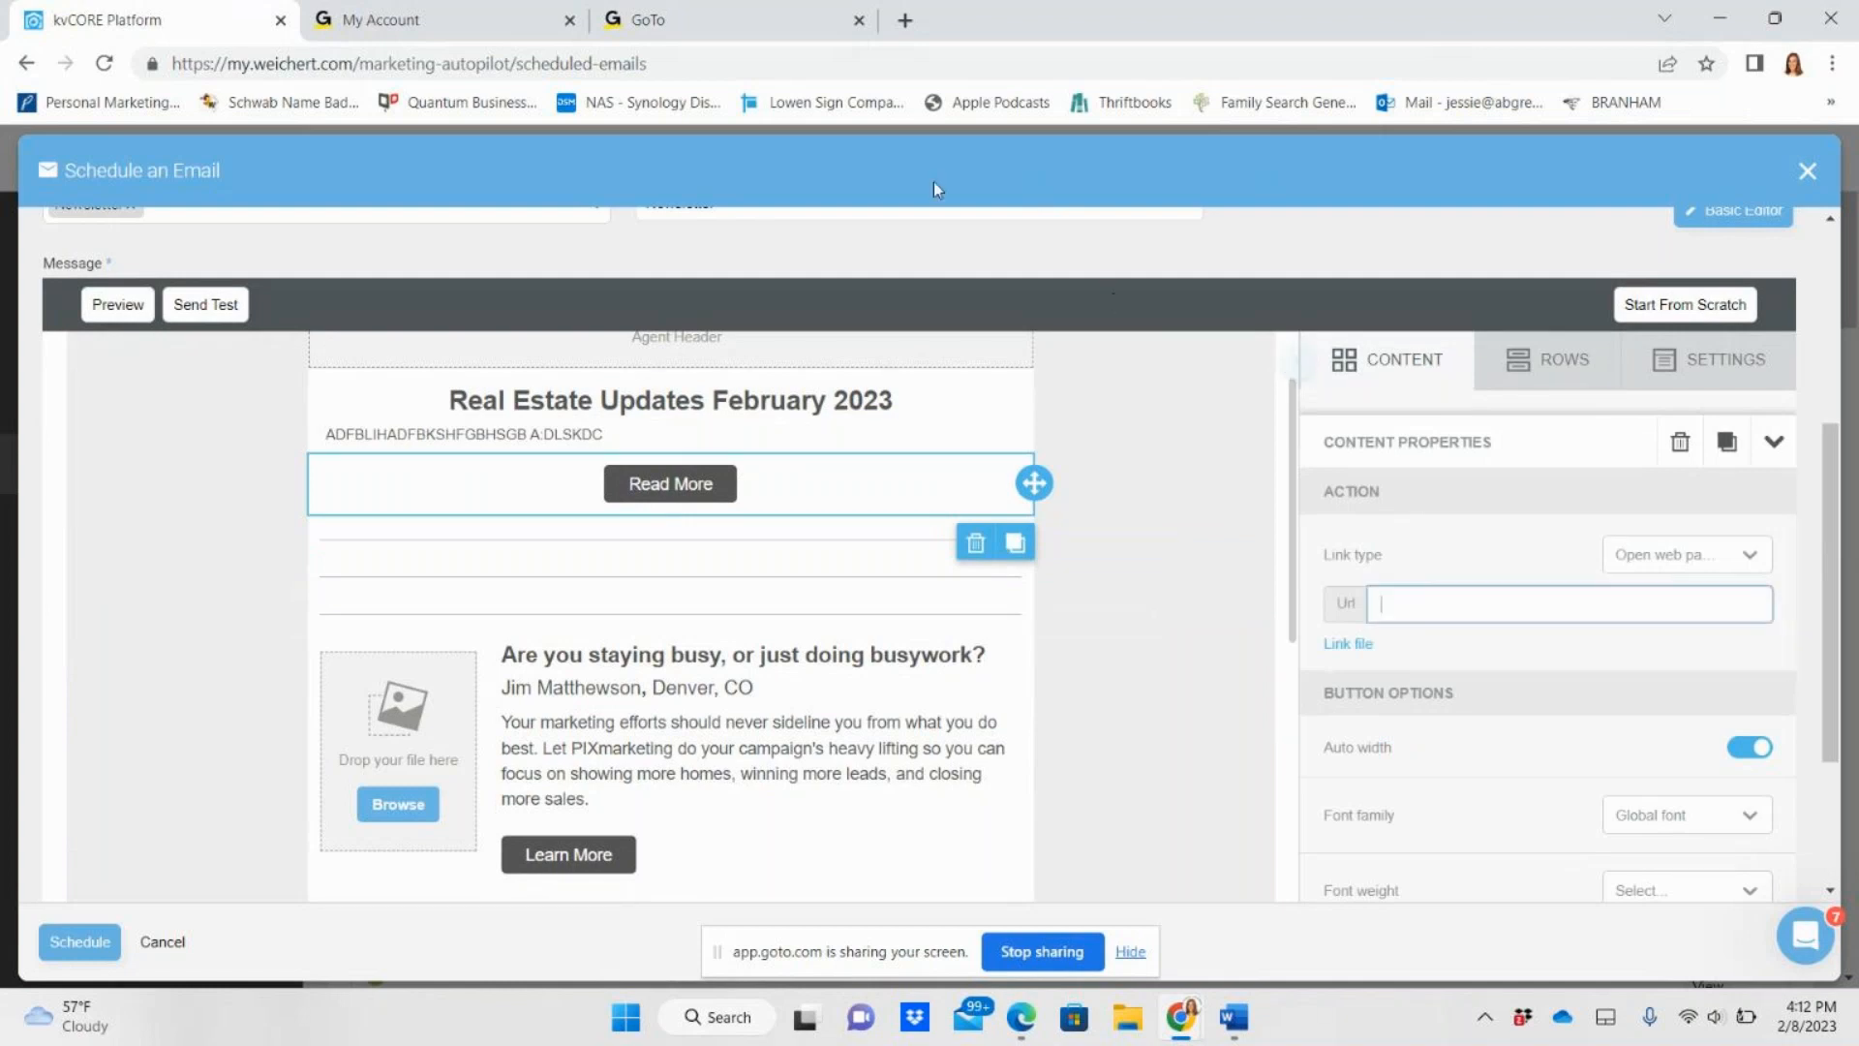
left_click(906, 19)
type("real estate market update")
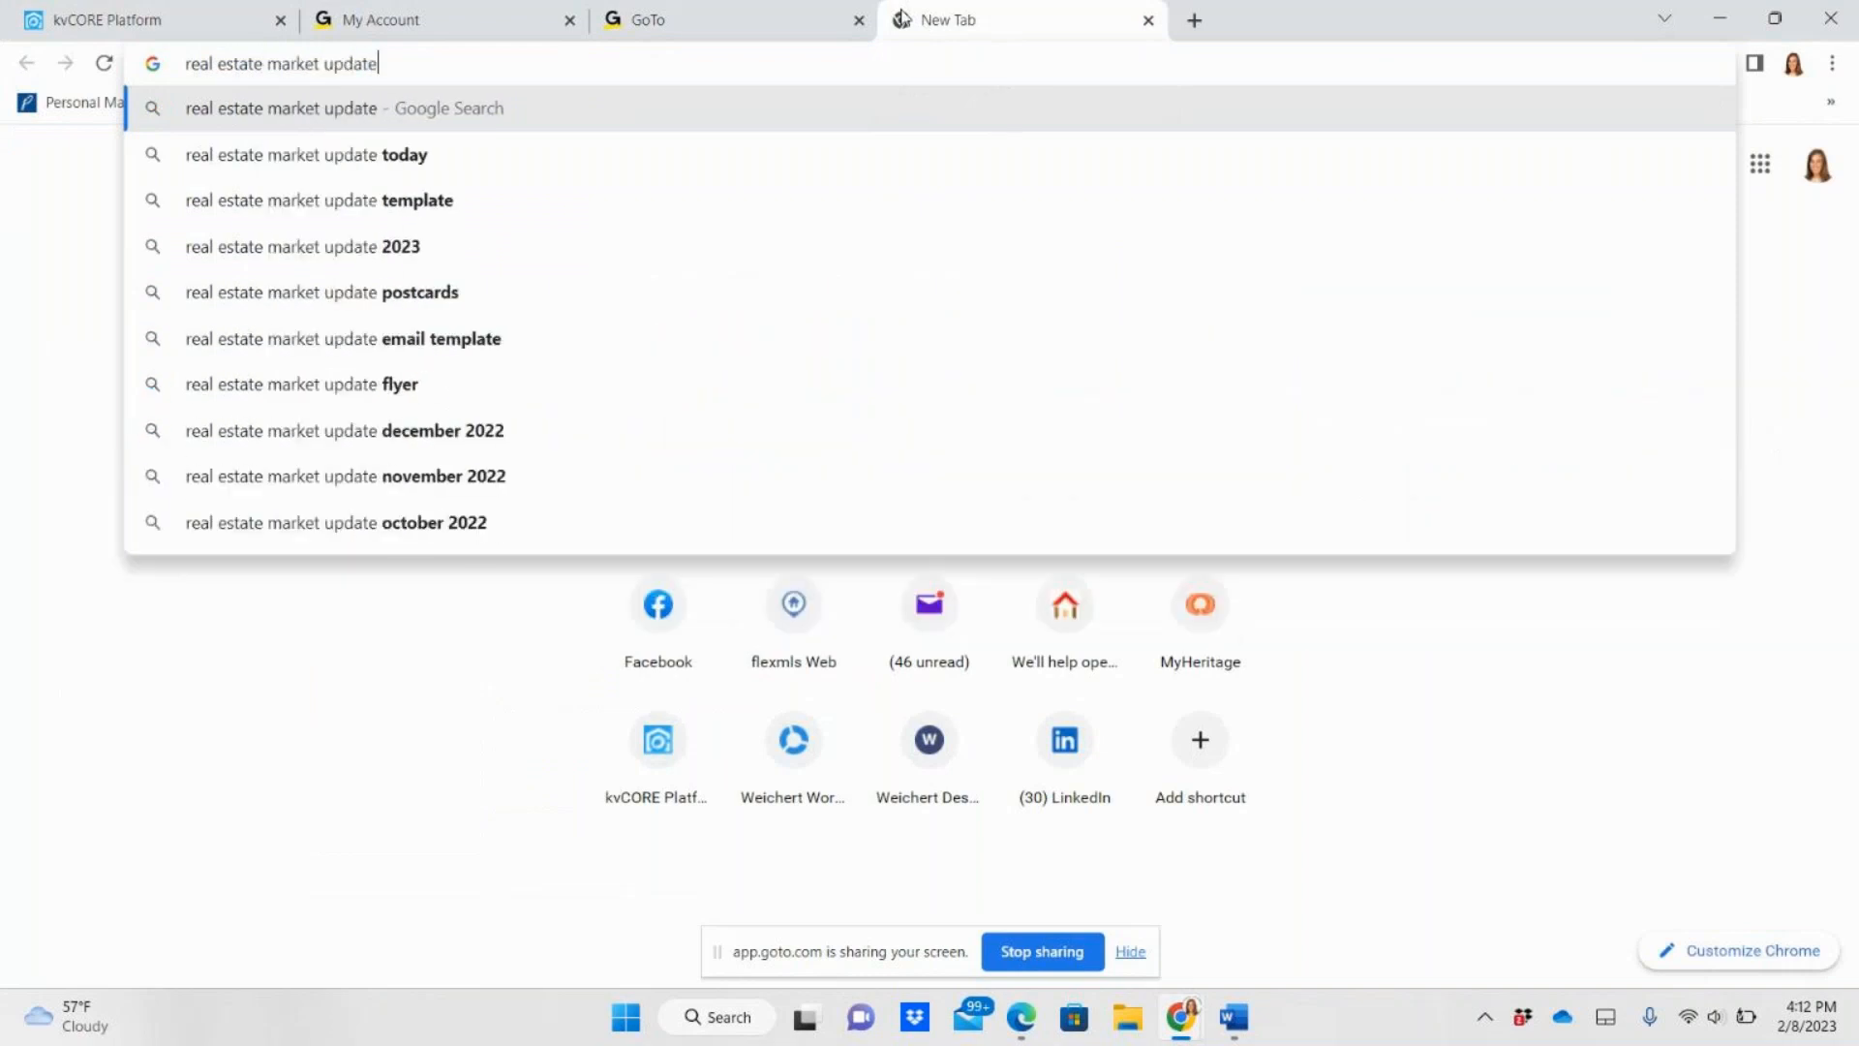
key("Return")
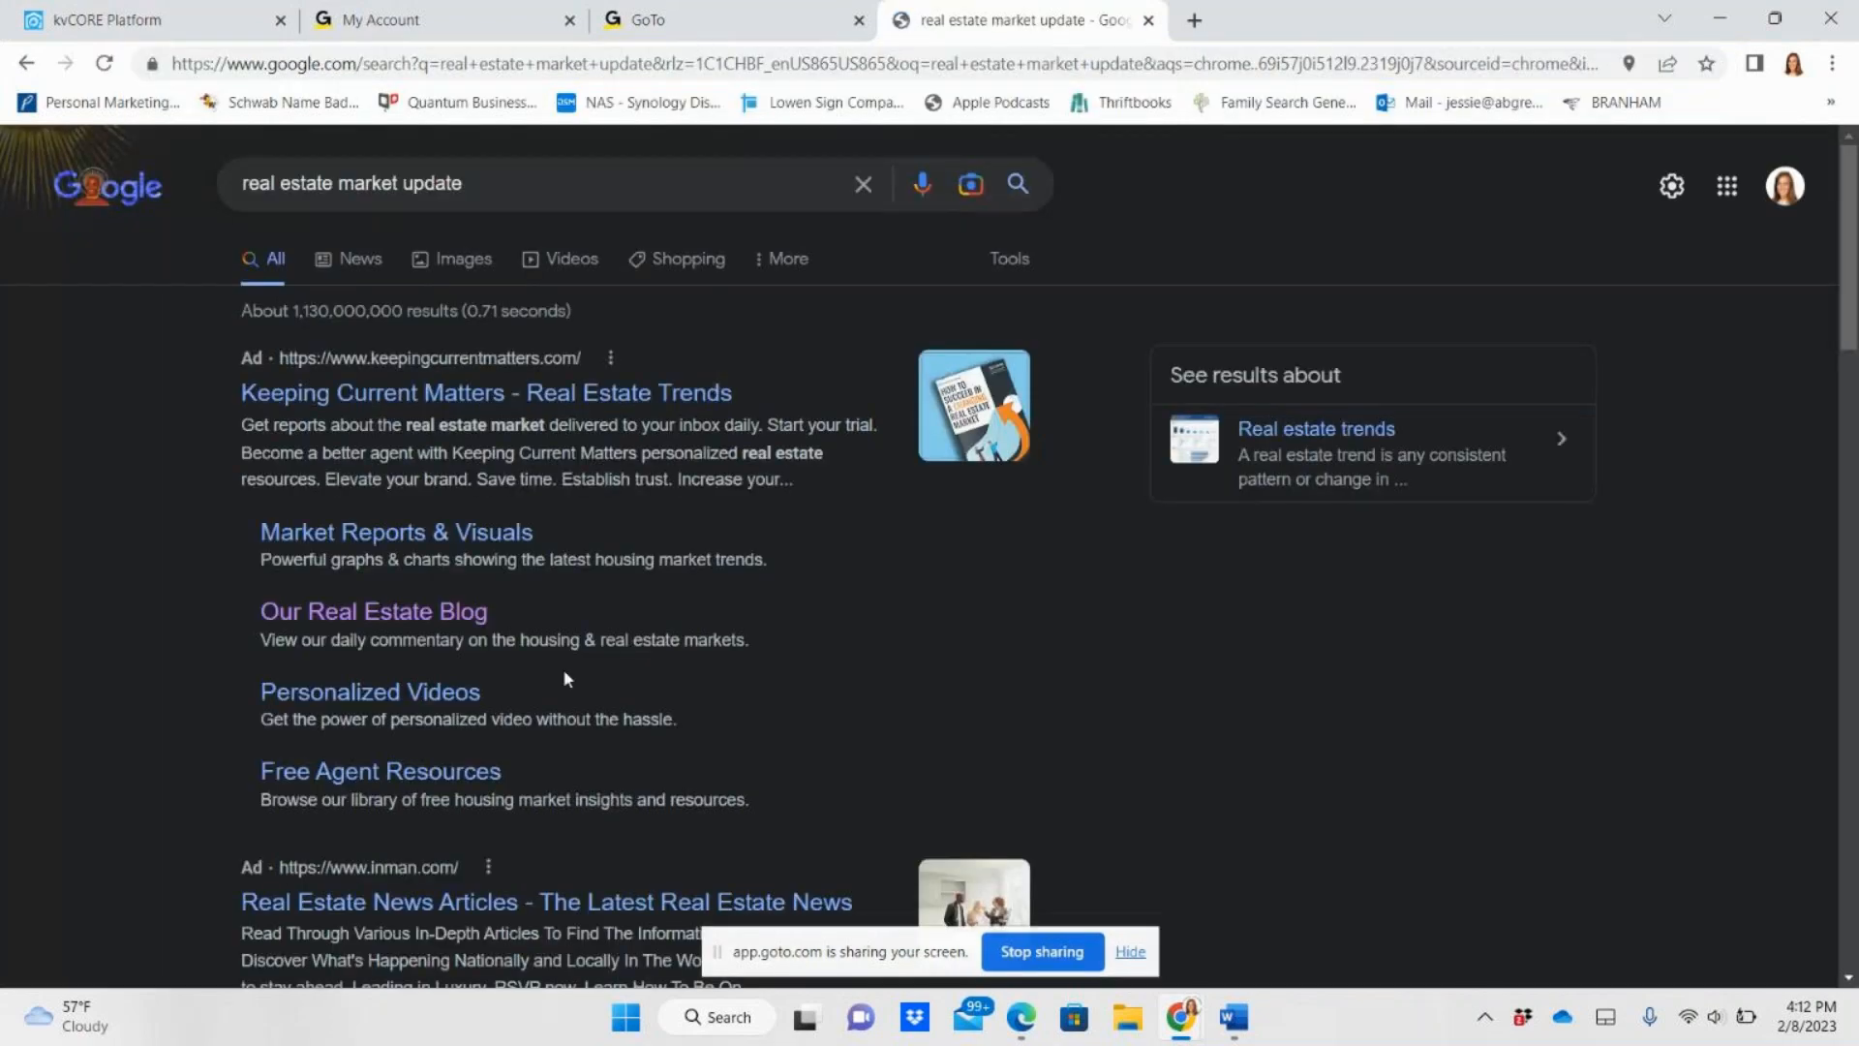
scroll(561, 668, "down", 2)
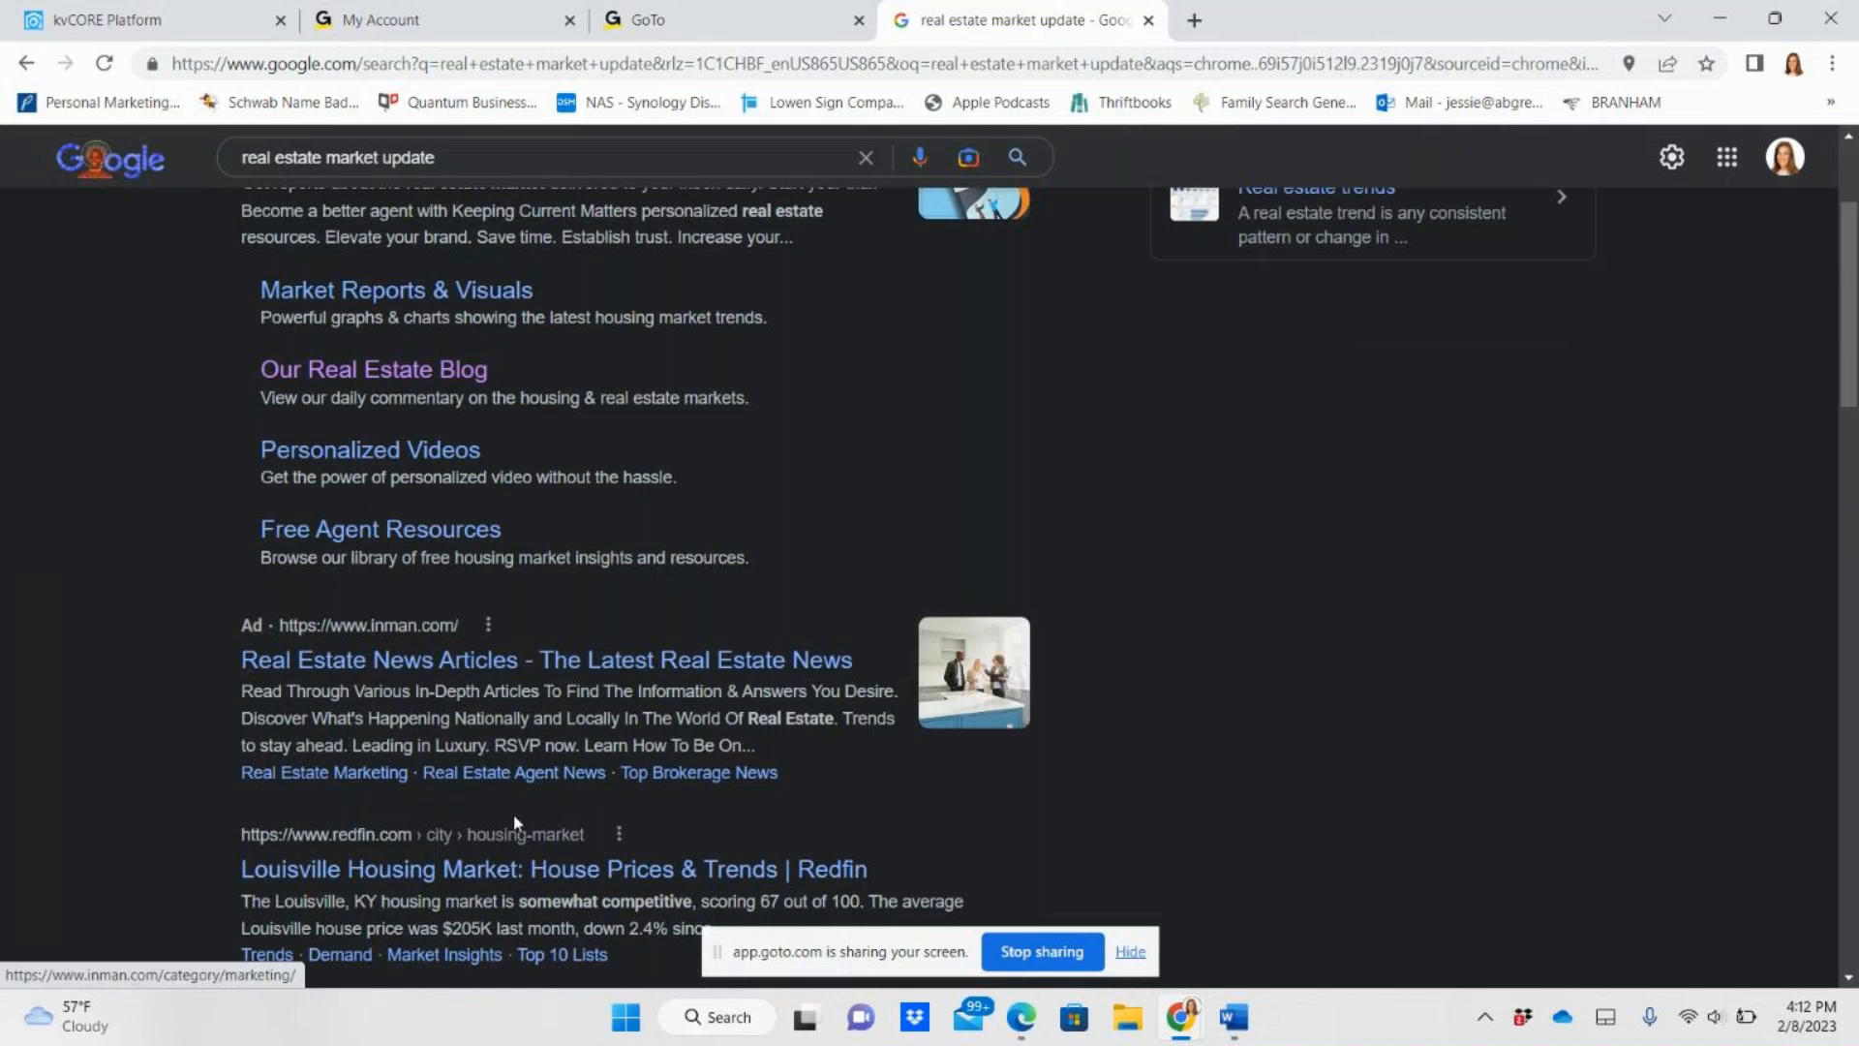
left_click(547, 874)
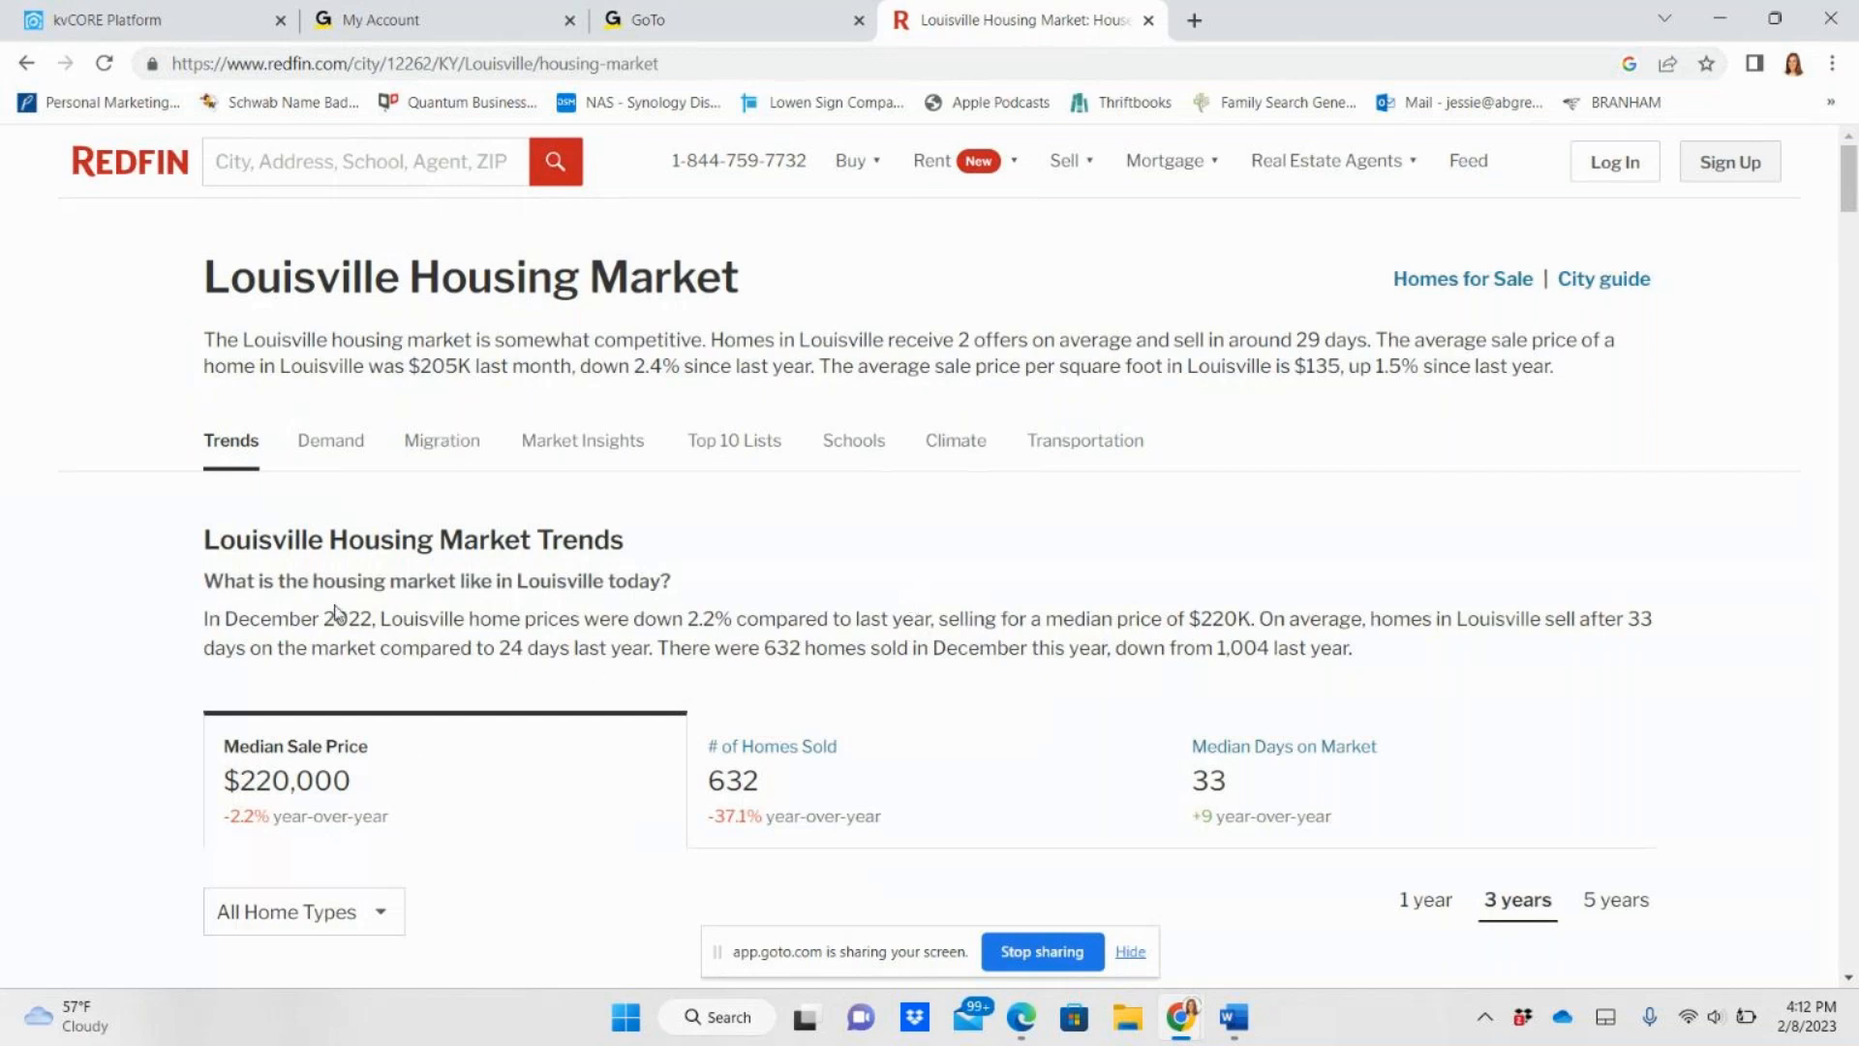
- Copy the web address of the Redfin Louisville Housing Market page
left_click(418, 64)
right_click(419, 64)
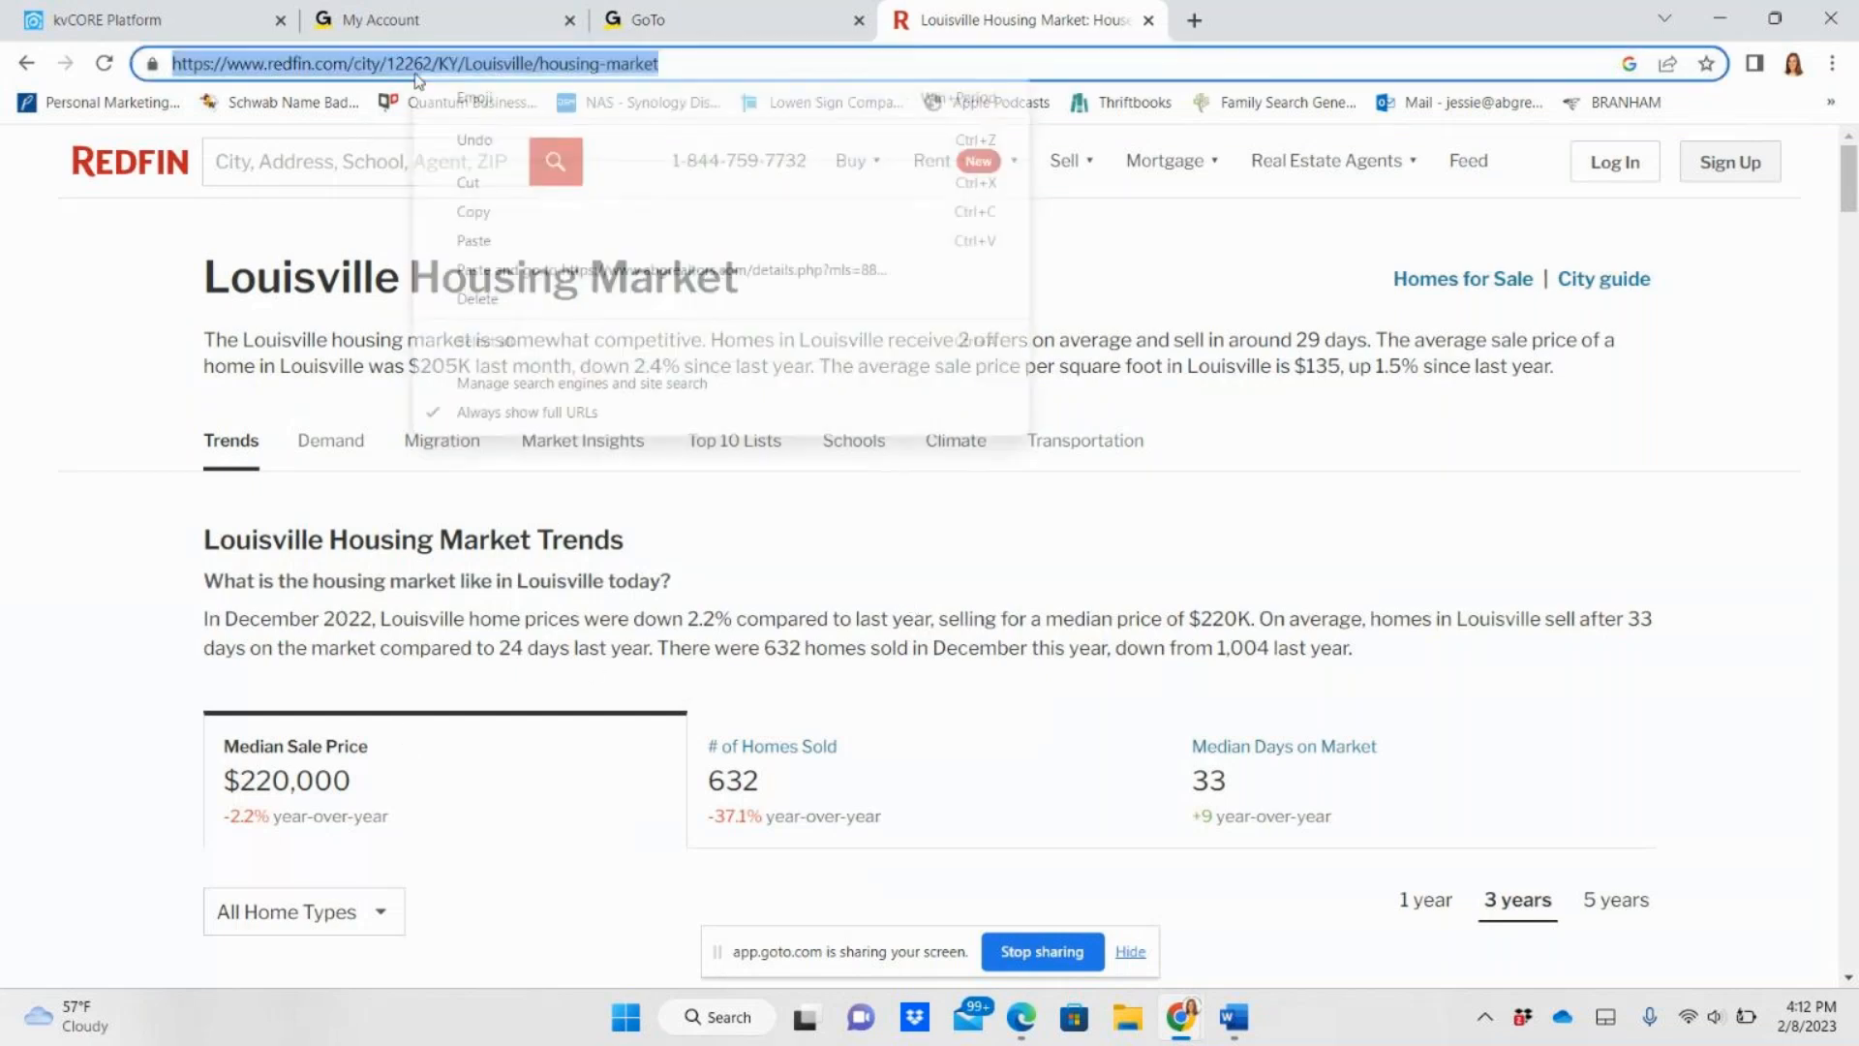
left_click(464, 204)
left_click(682, 17)
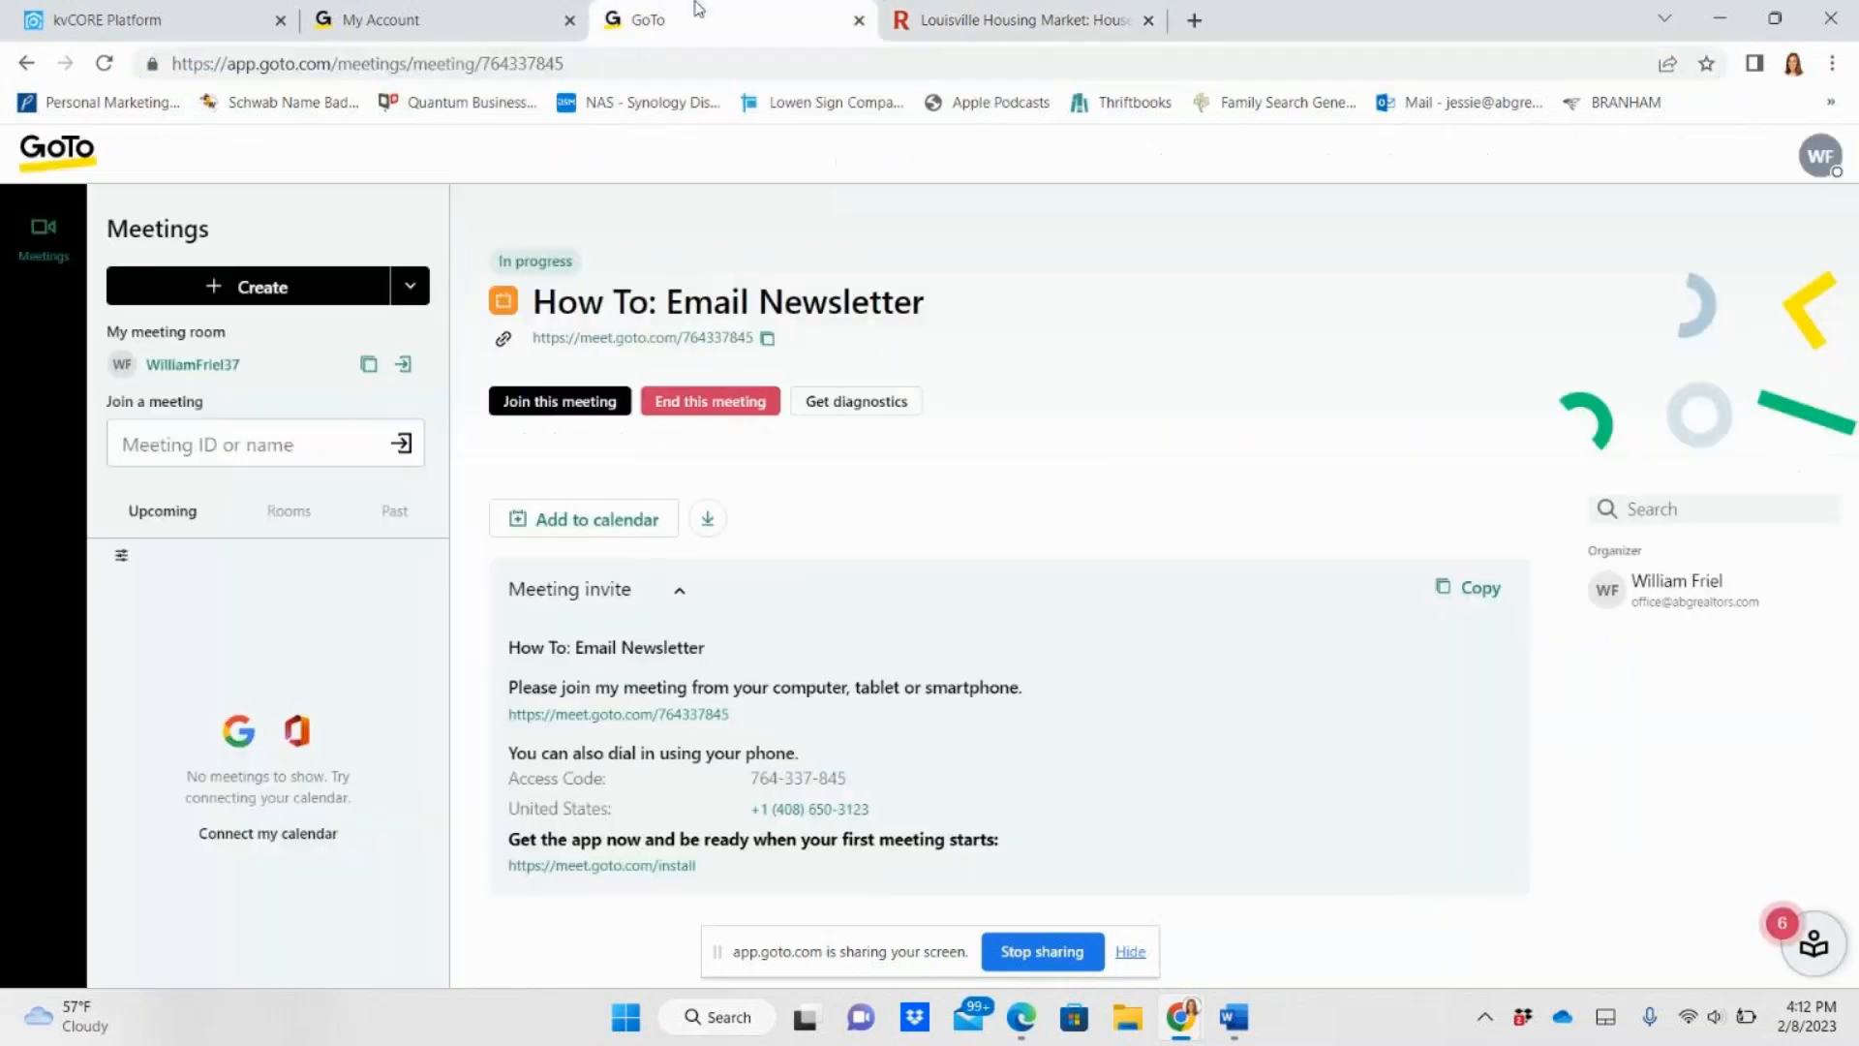
left_click(262, 17)
left_click(1045, 11)
left_click(367, 64)
left_click(383, 64)
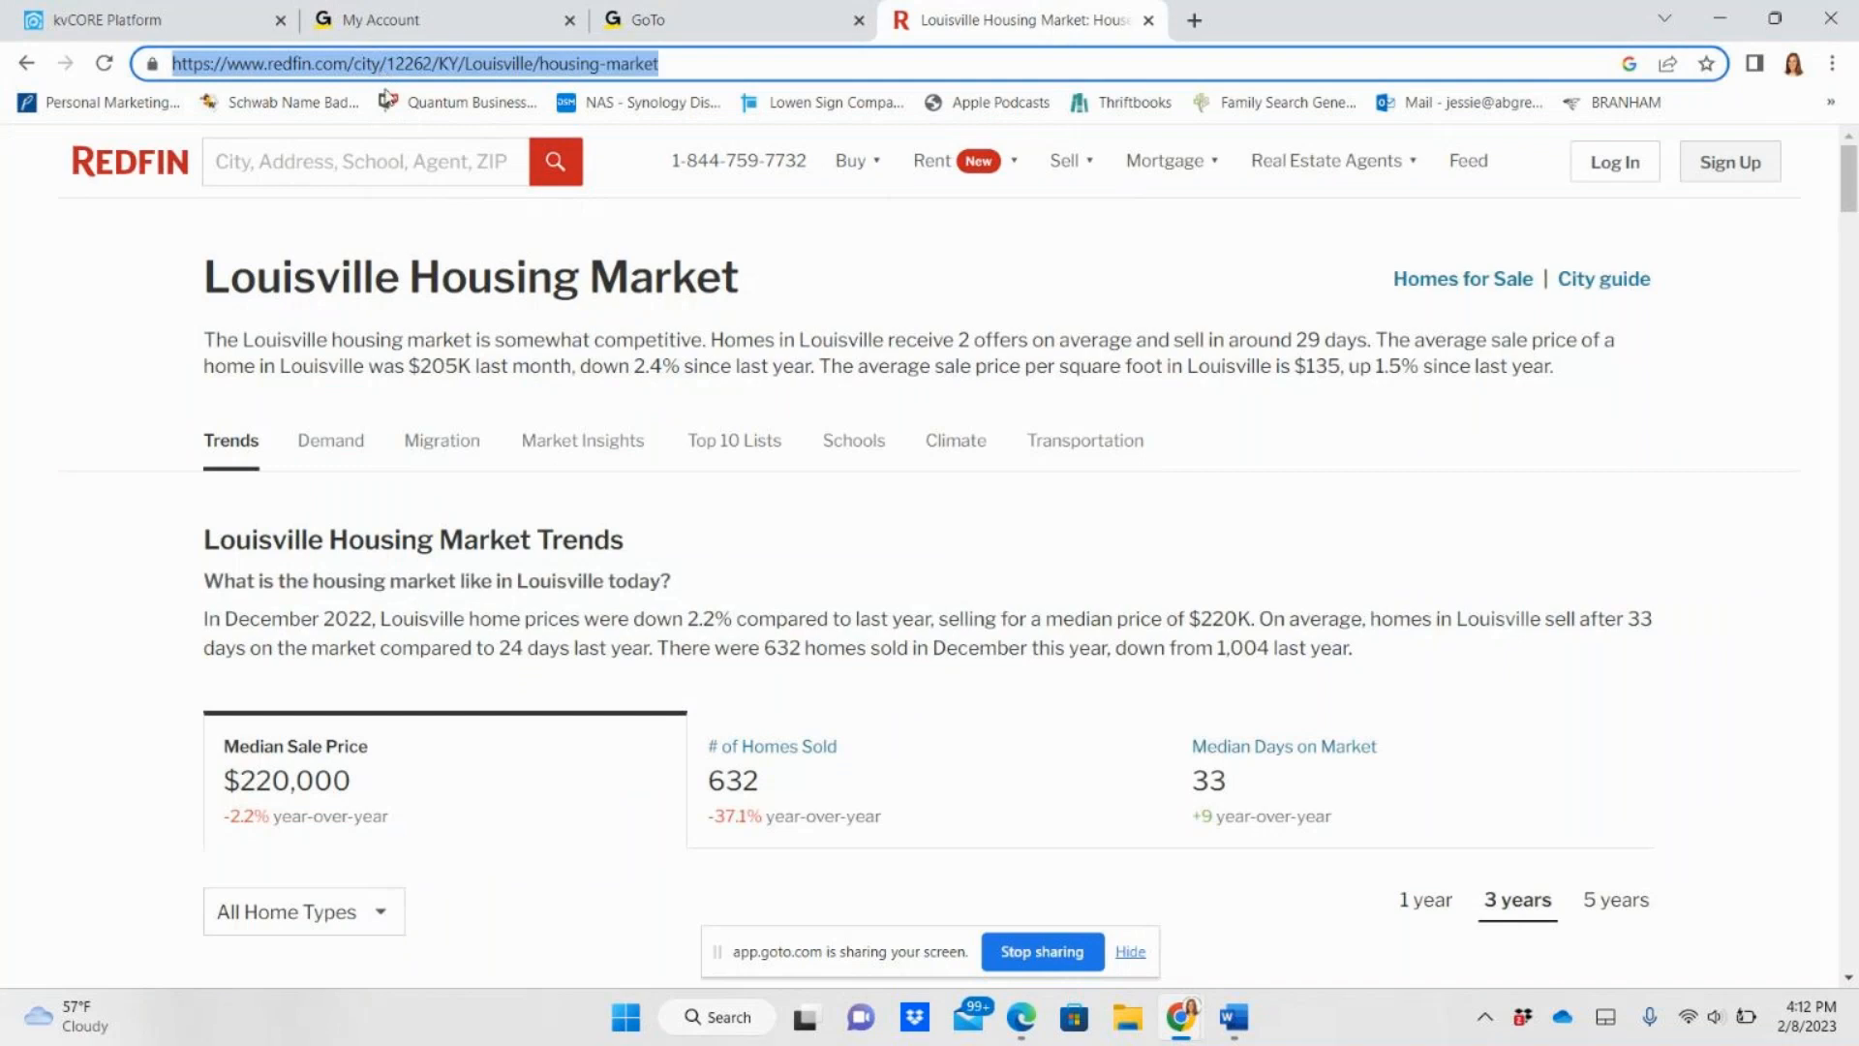
right_click(387, 101)
right_click(400, 66)
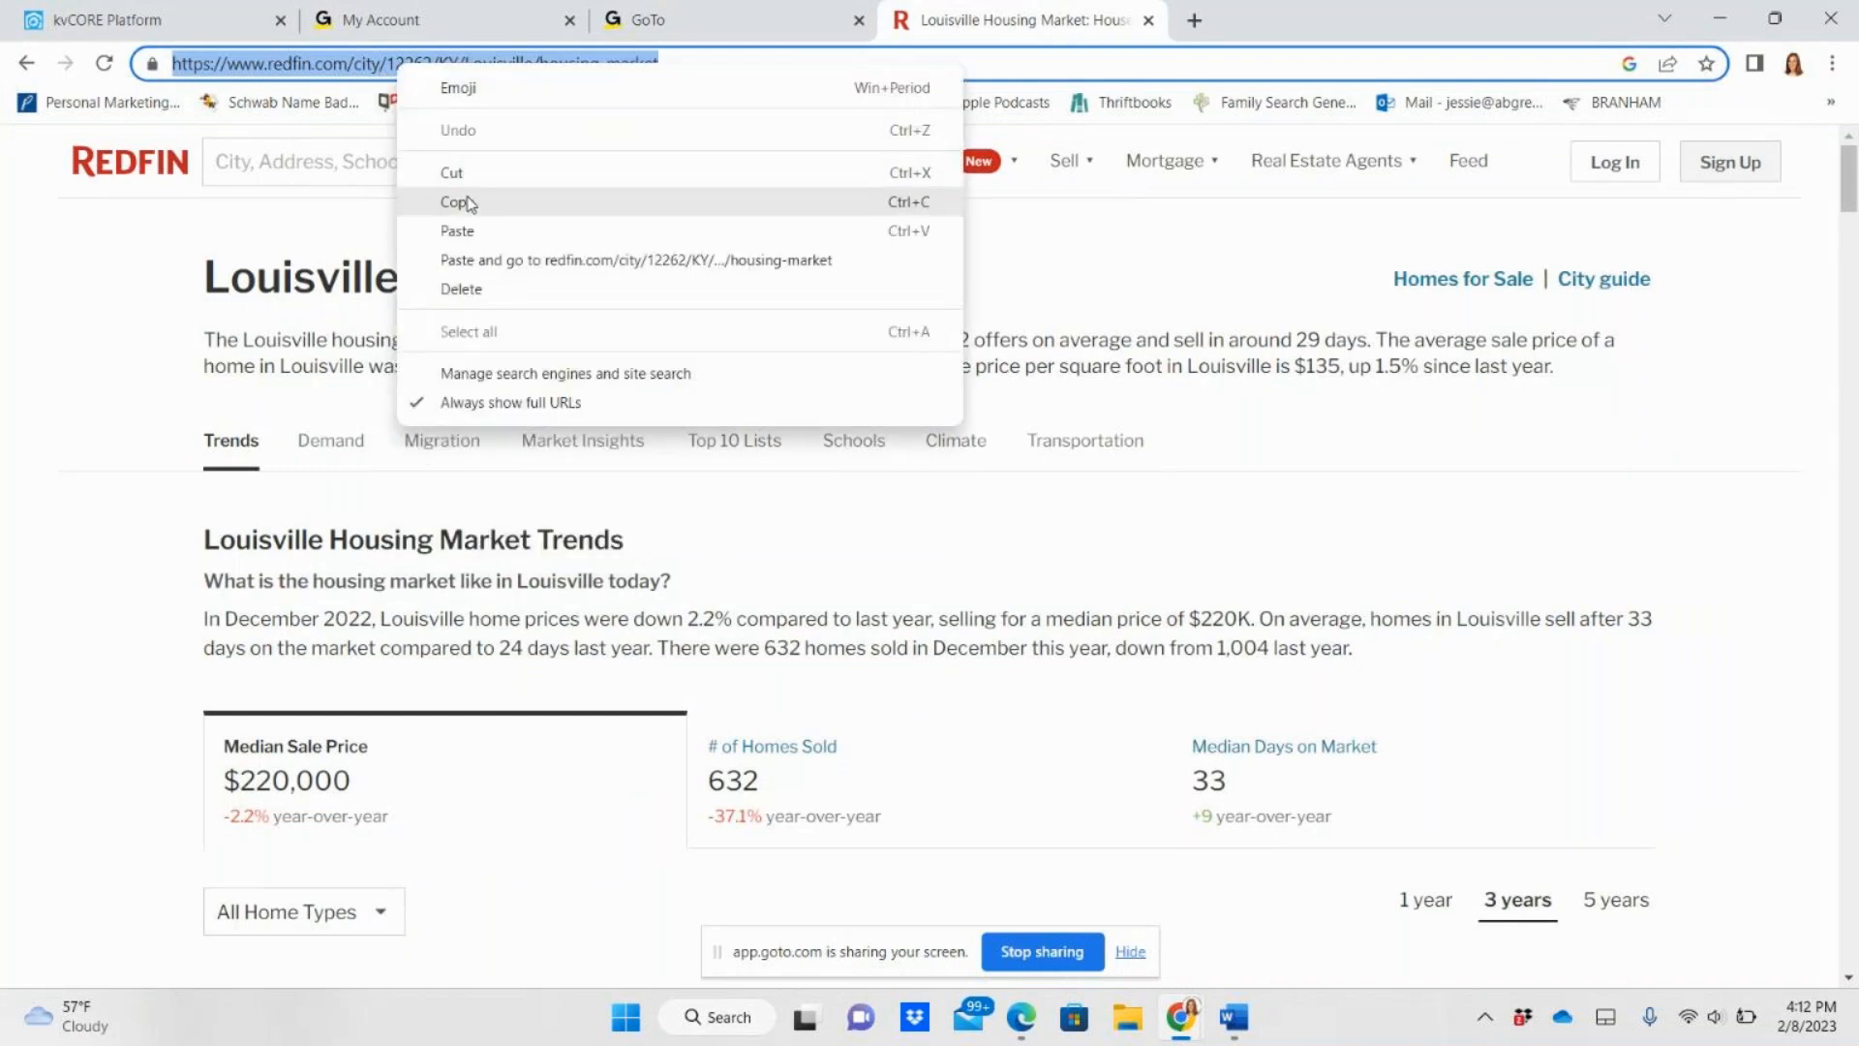
left_click(465, 199)
- Set the Read More button's URL to the copied Redfin address, close the Redfin page and return to the newsletter
key("ctrl+1")
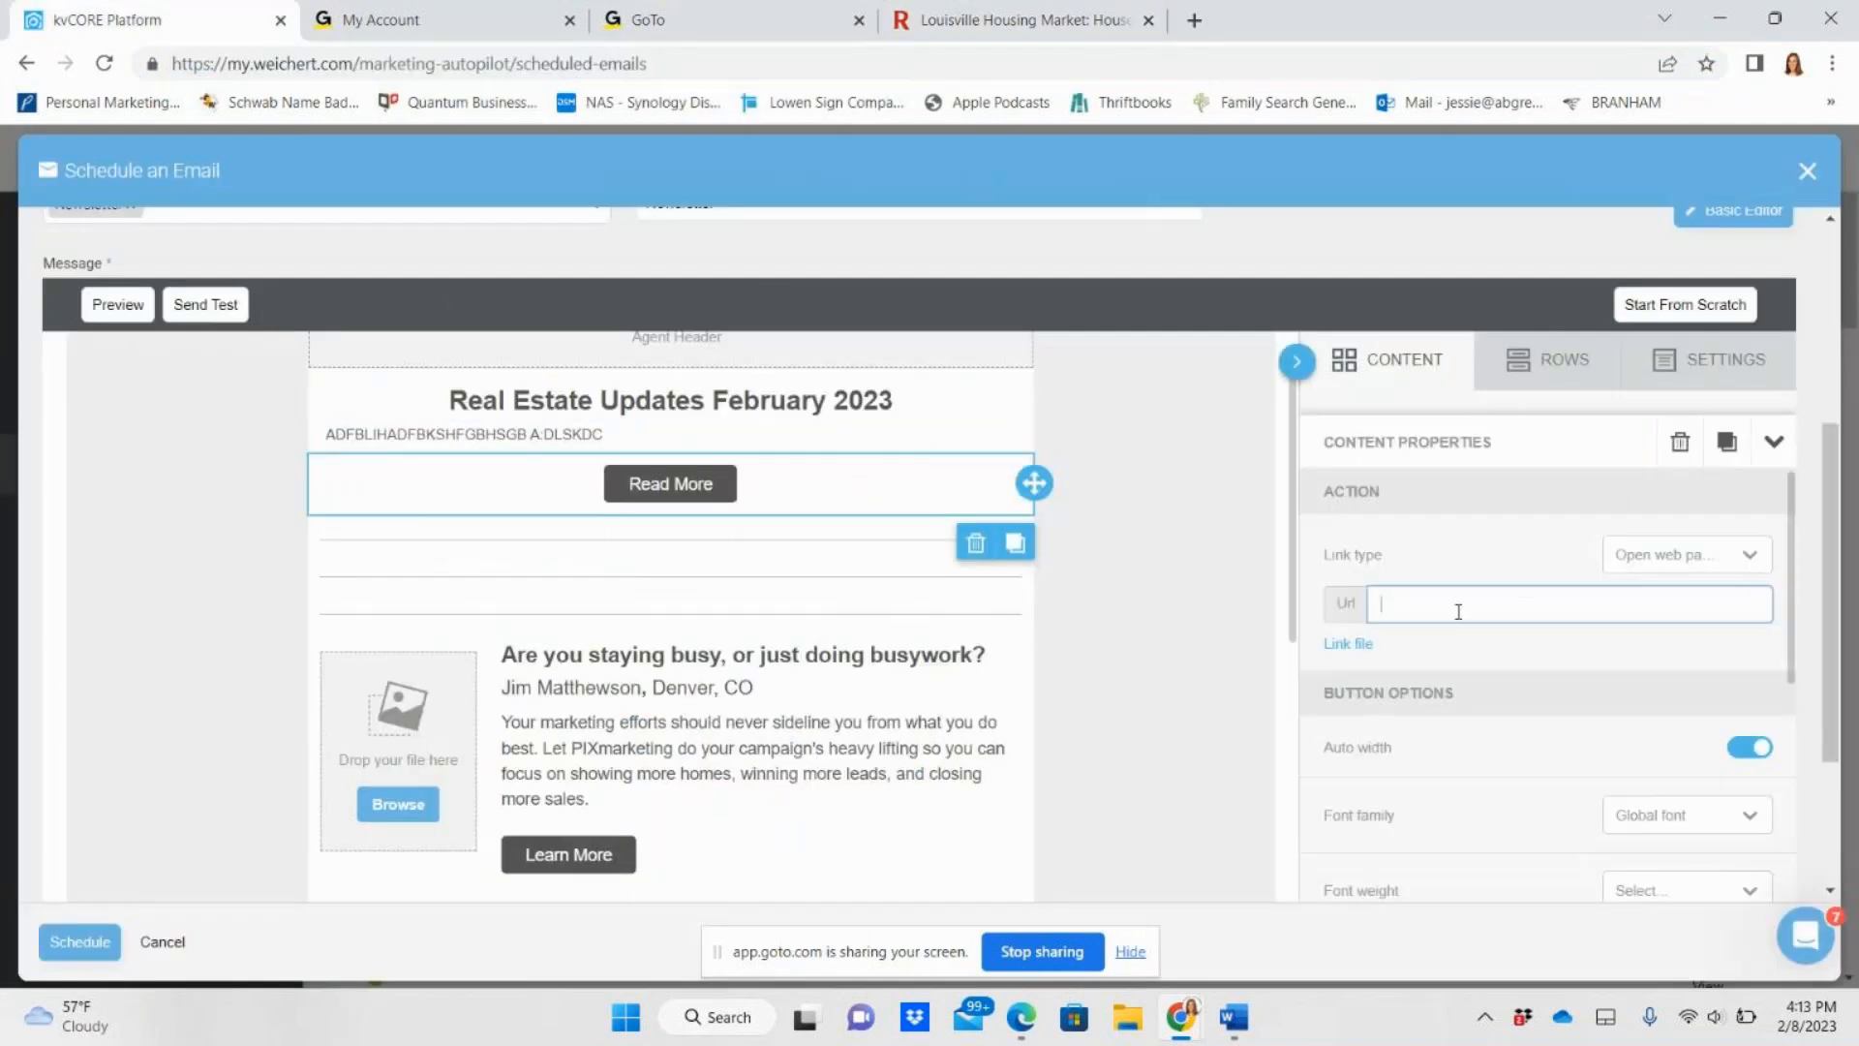
key("ctrl+v")
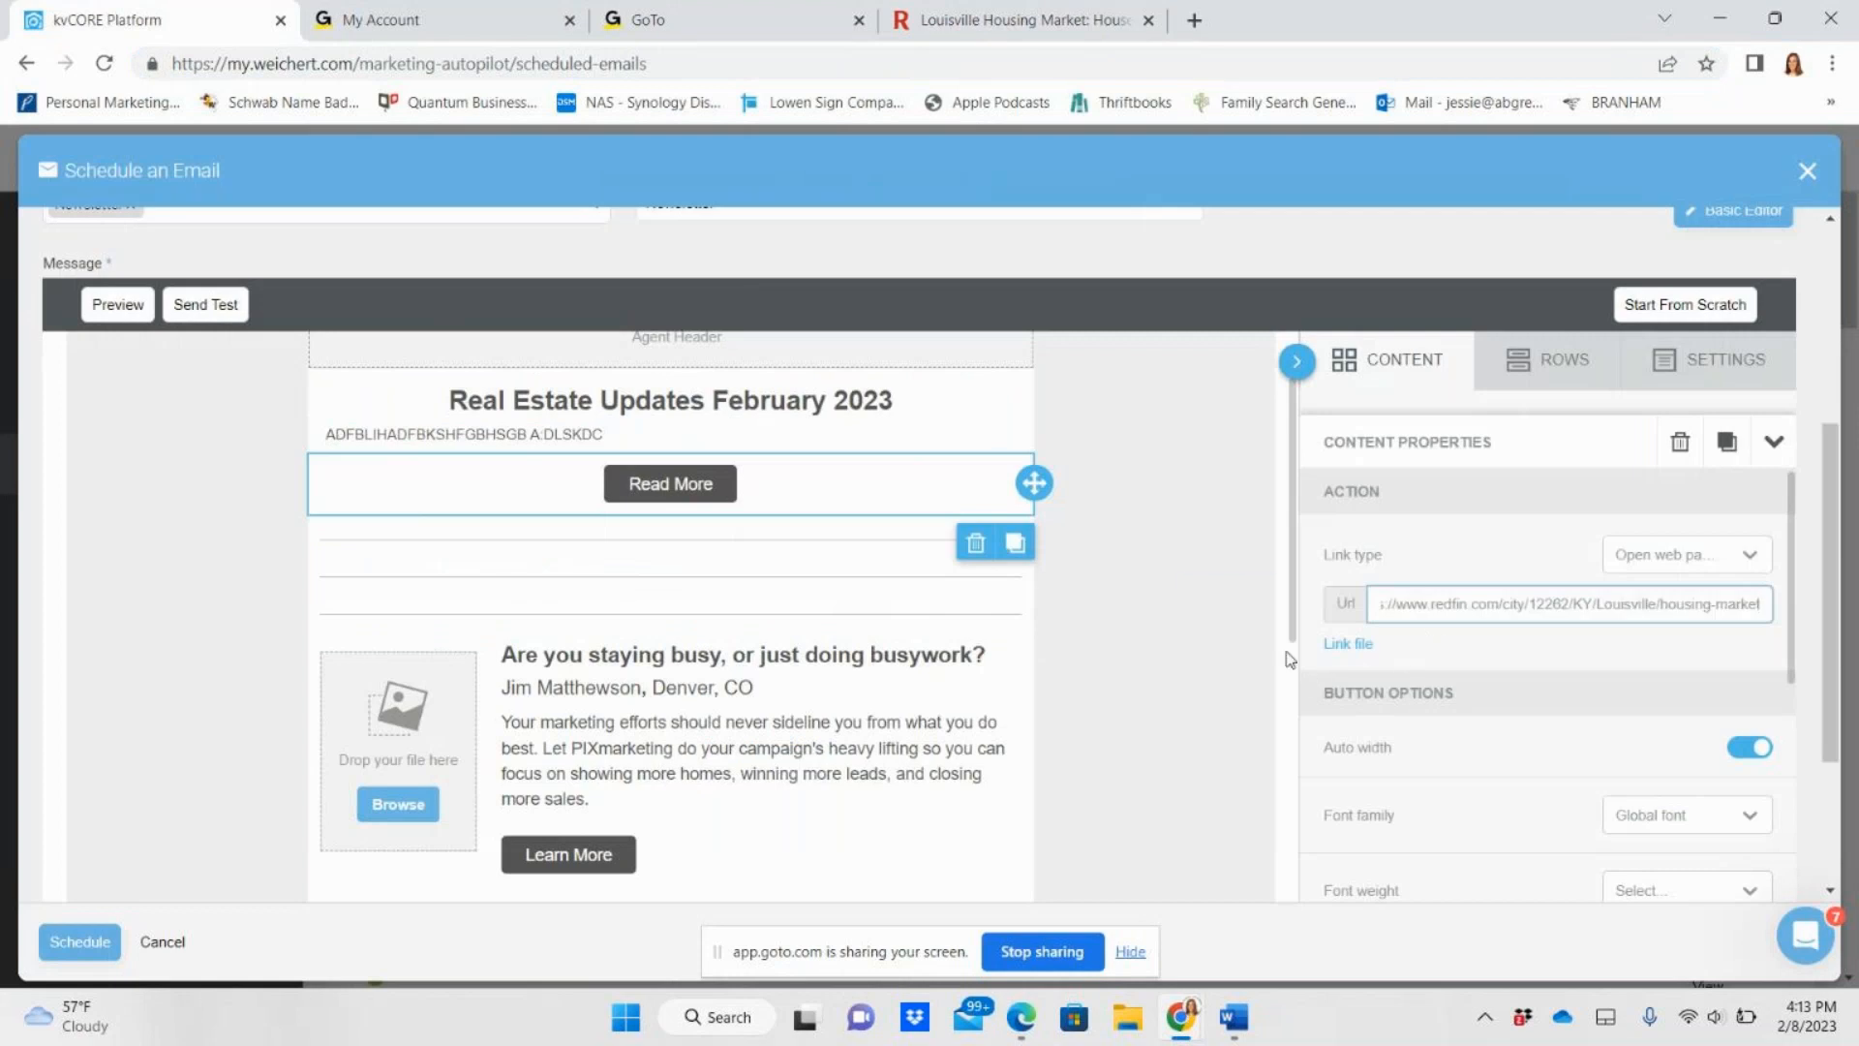
left_click(1206, 628)
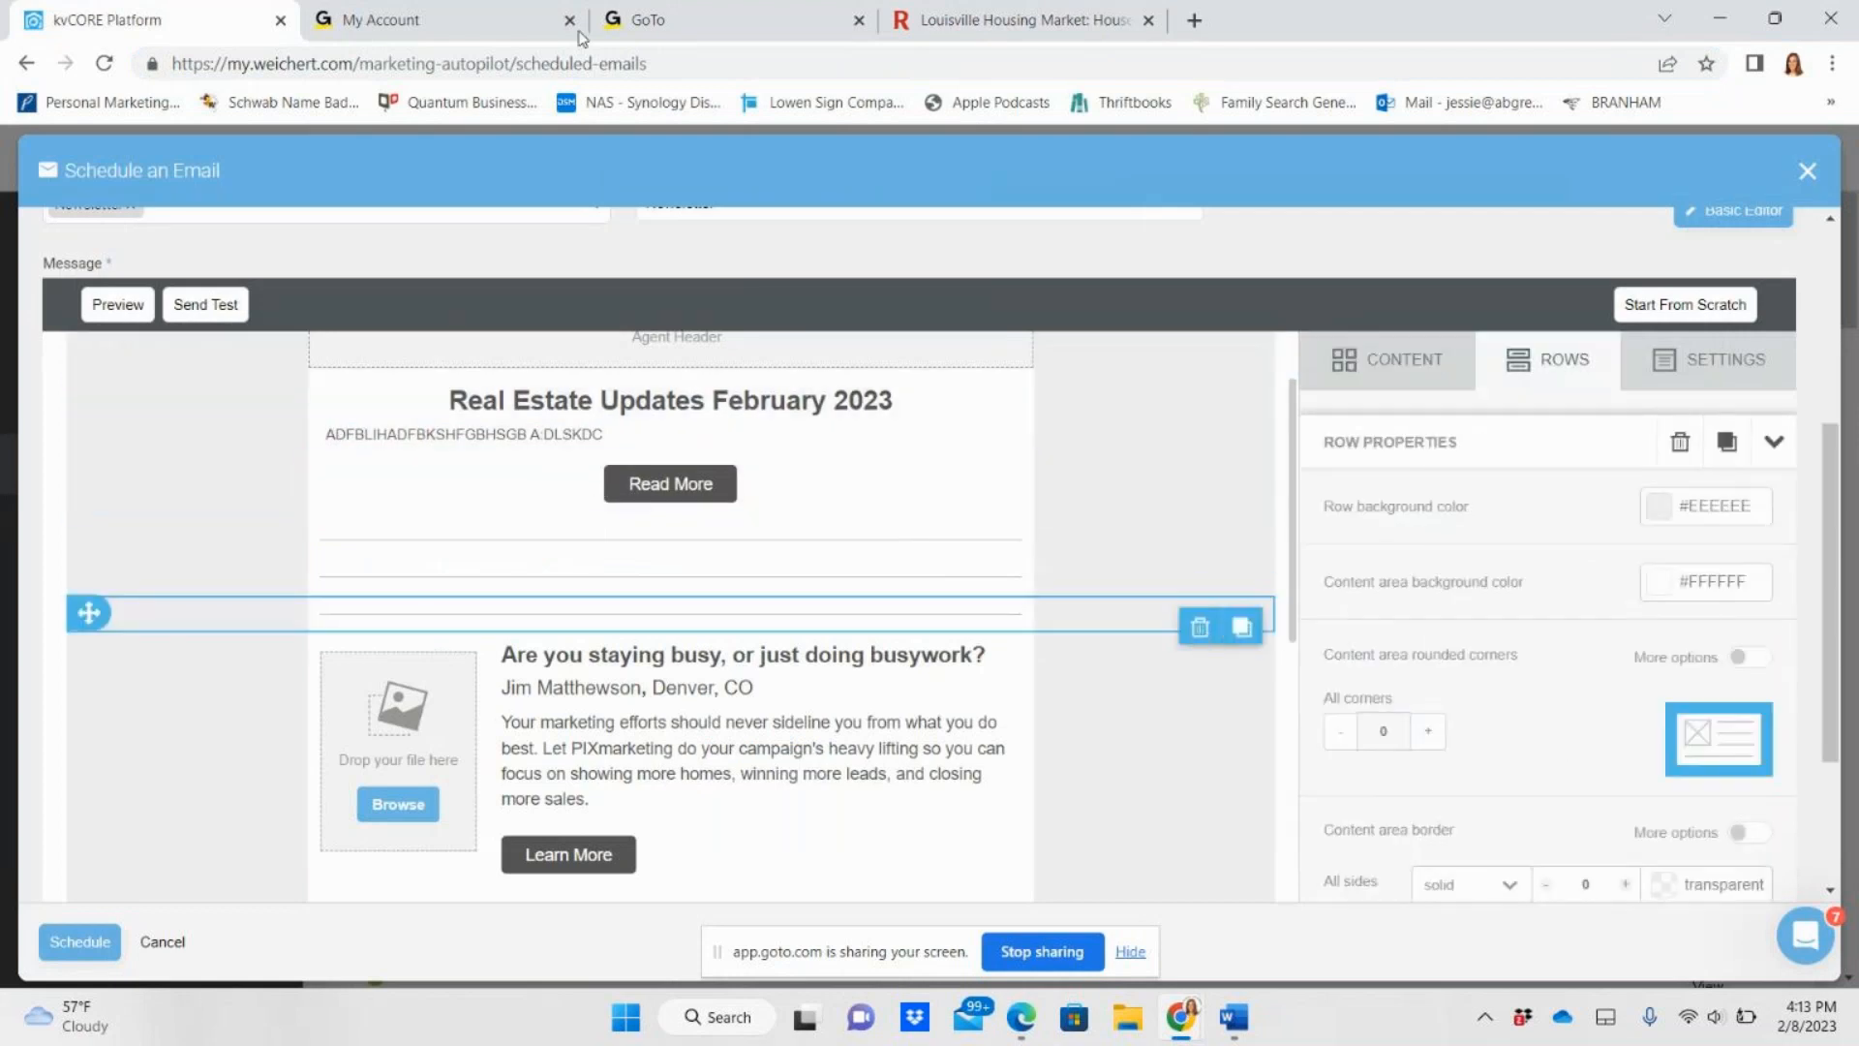
left_click(1014, 19)
left_click(1147, 20)
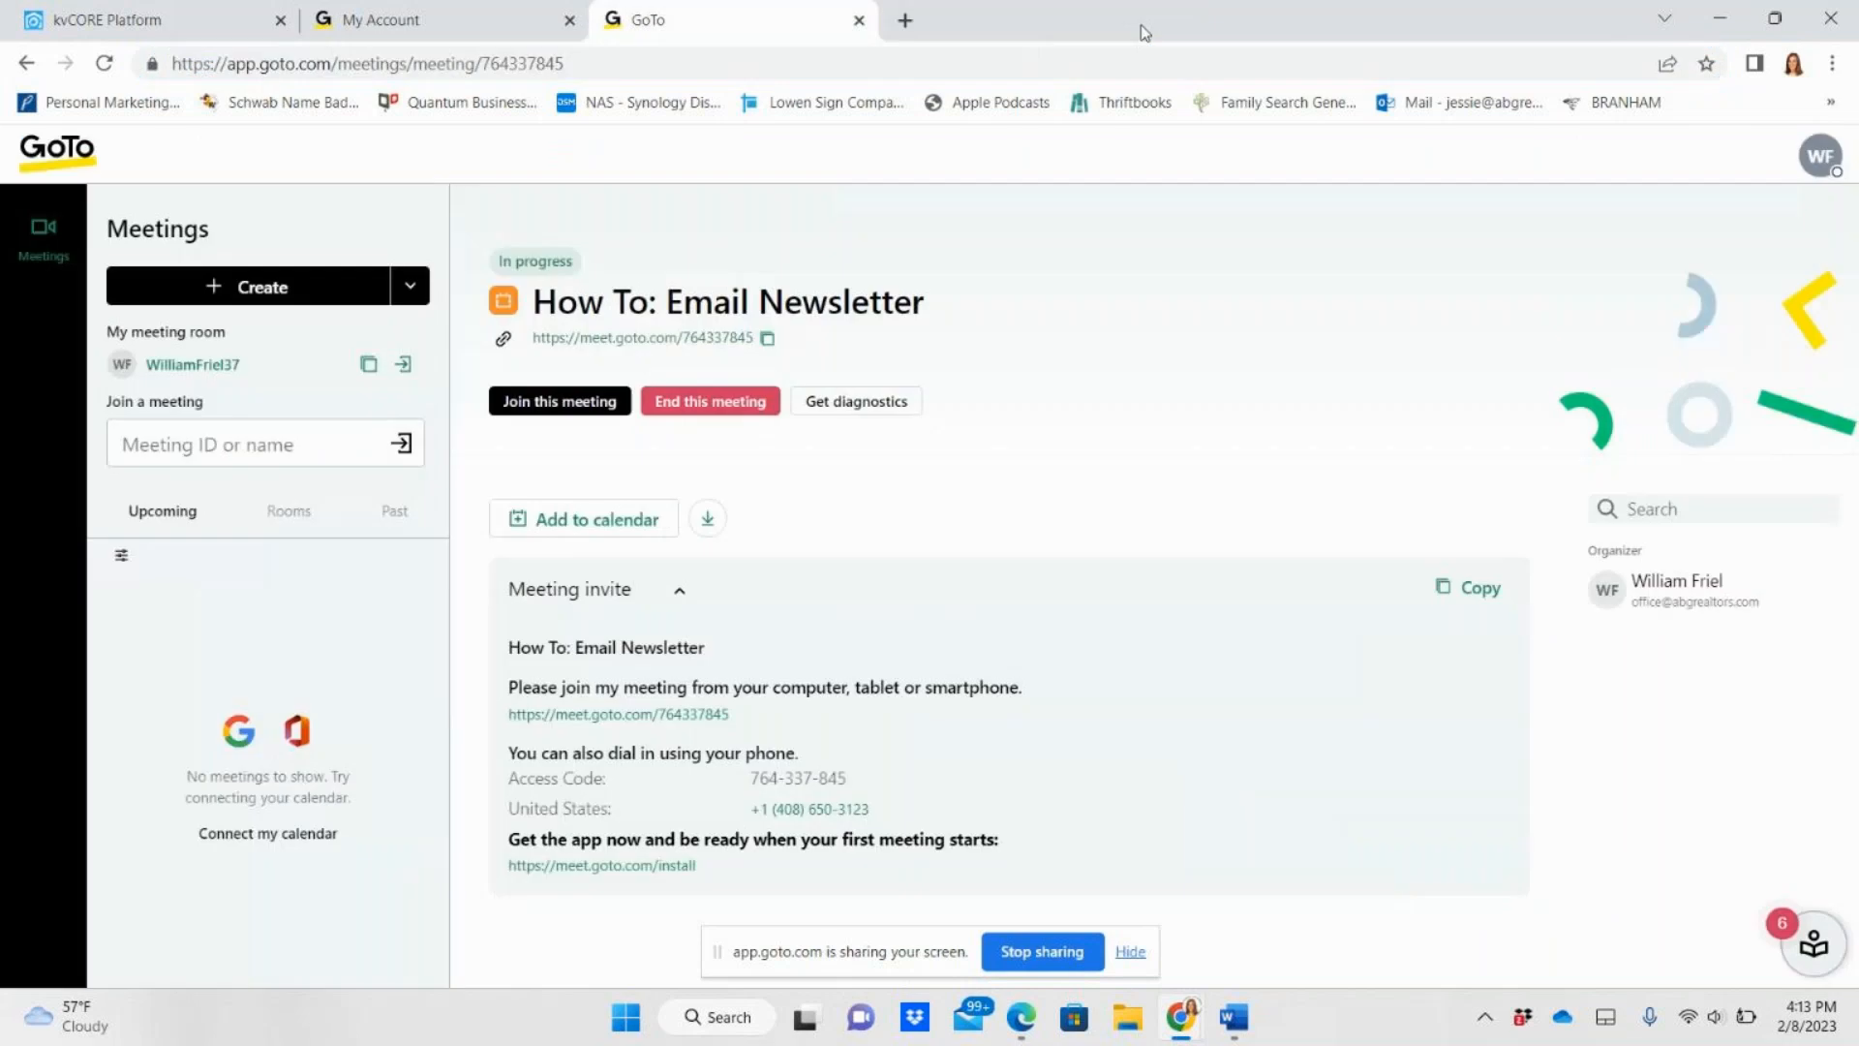
left_click(145, 19)
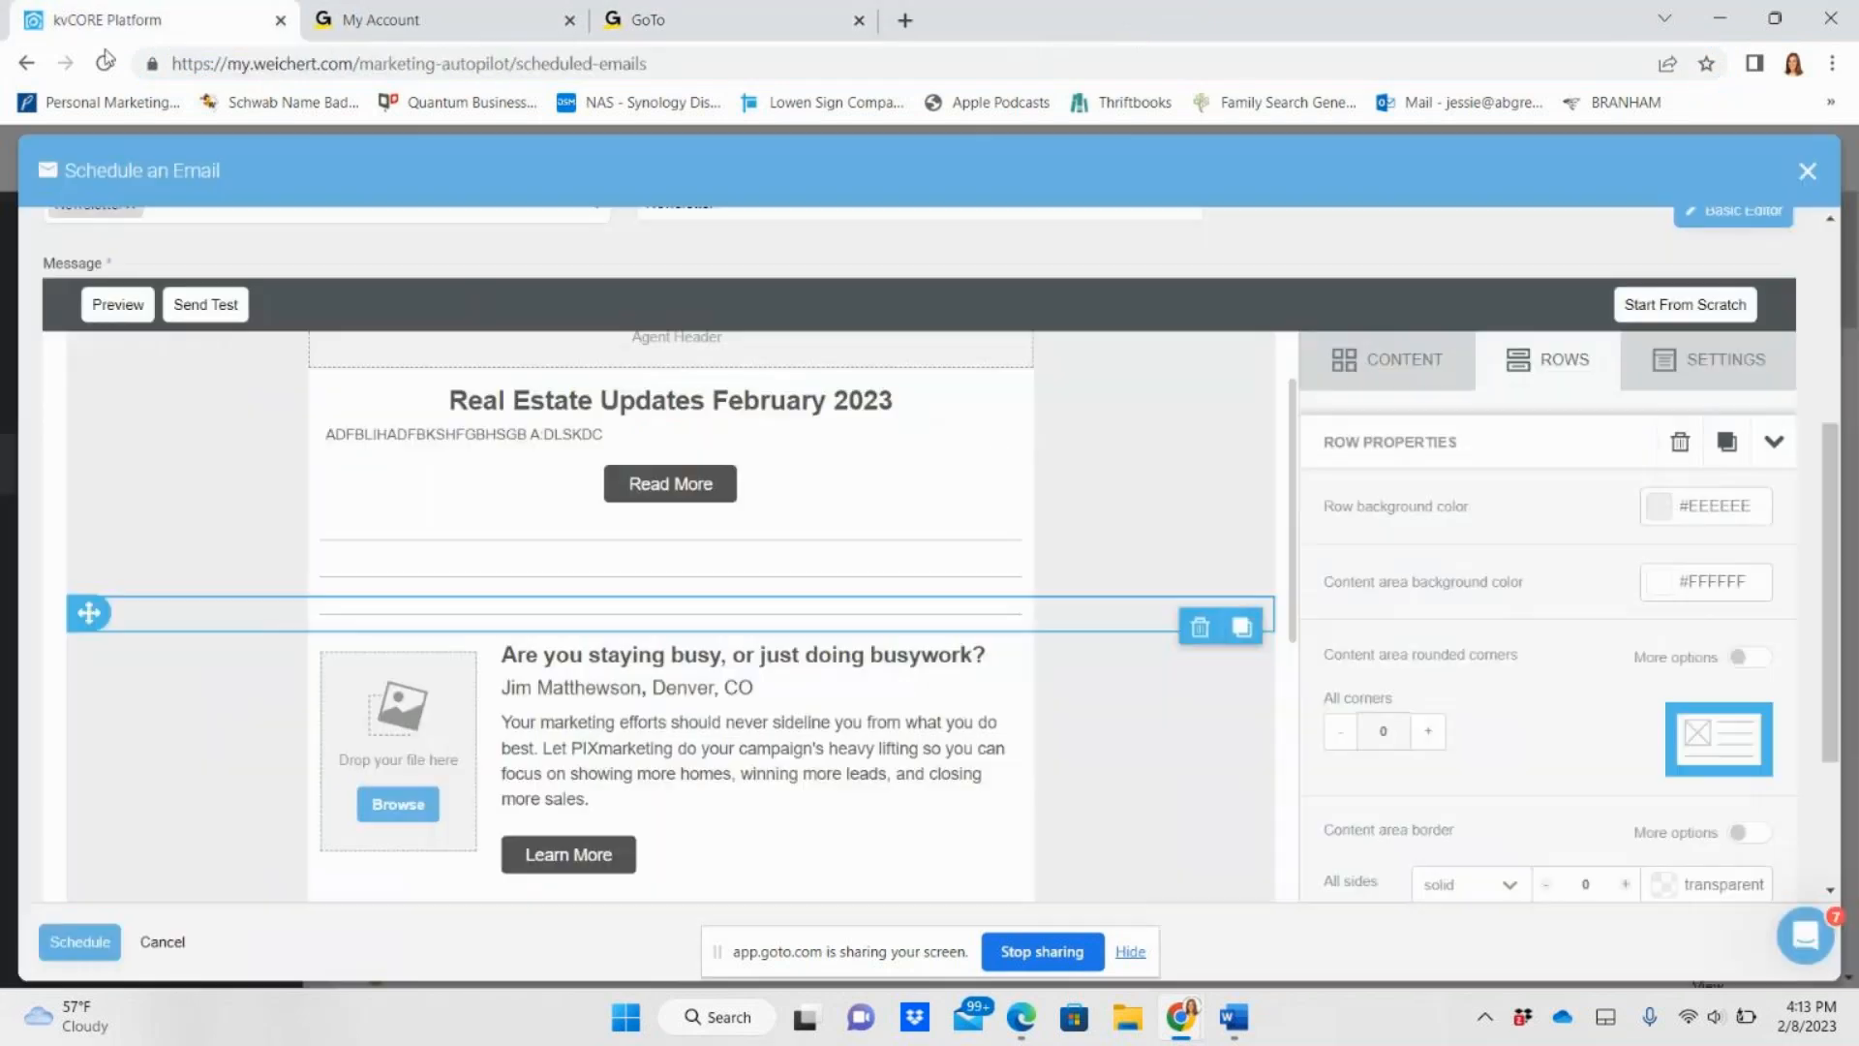
- Replace the article title "Are you staying busy, or just doing busywork?" with "Spring Maintenance Tips"
scroll(969, 698, "down", 1)
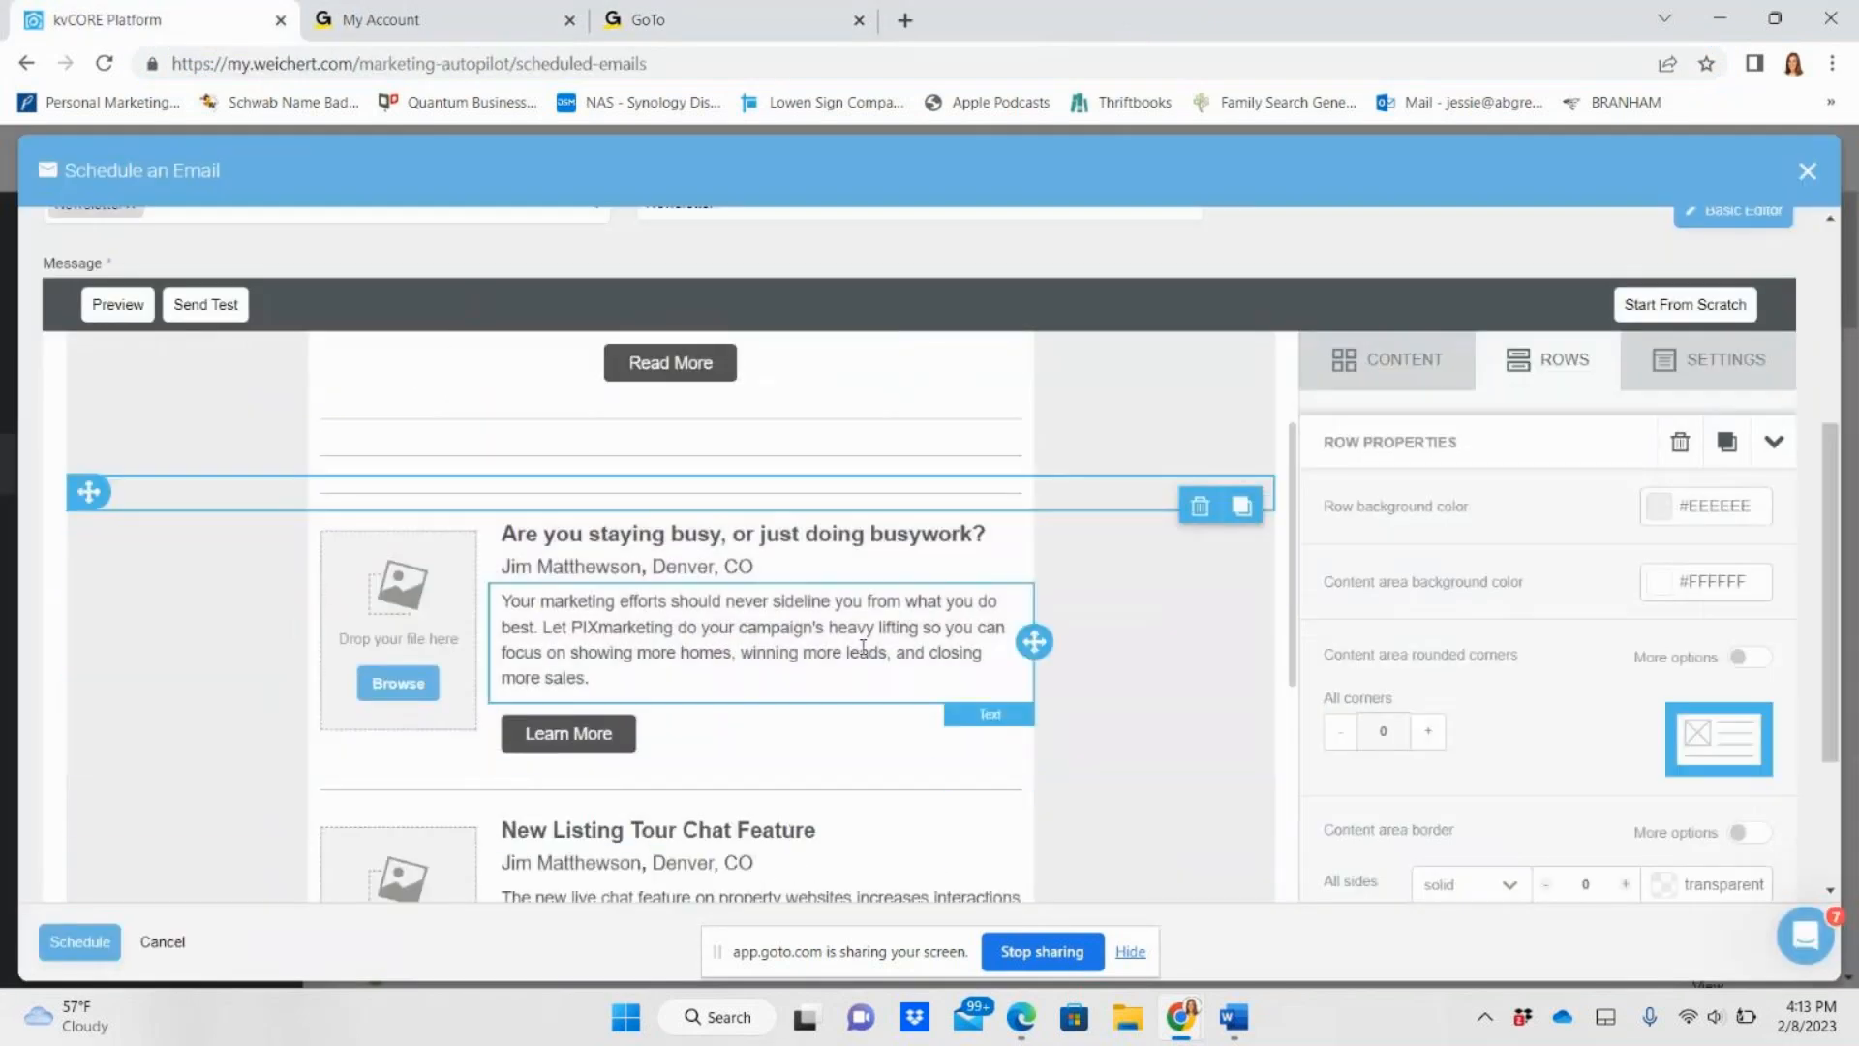
scroll(587, 690, "down", 1)
scroll(635, 721, "up", 1)
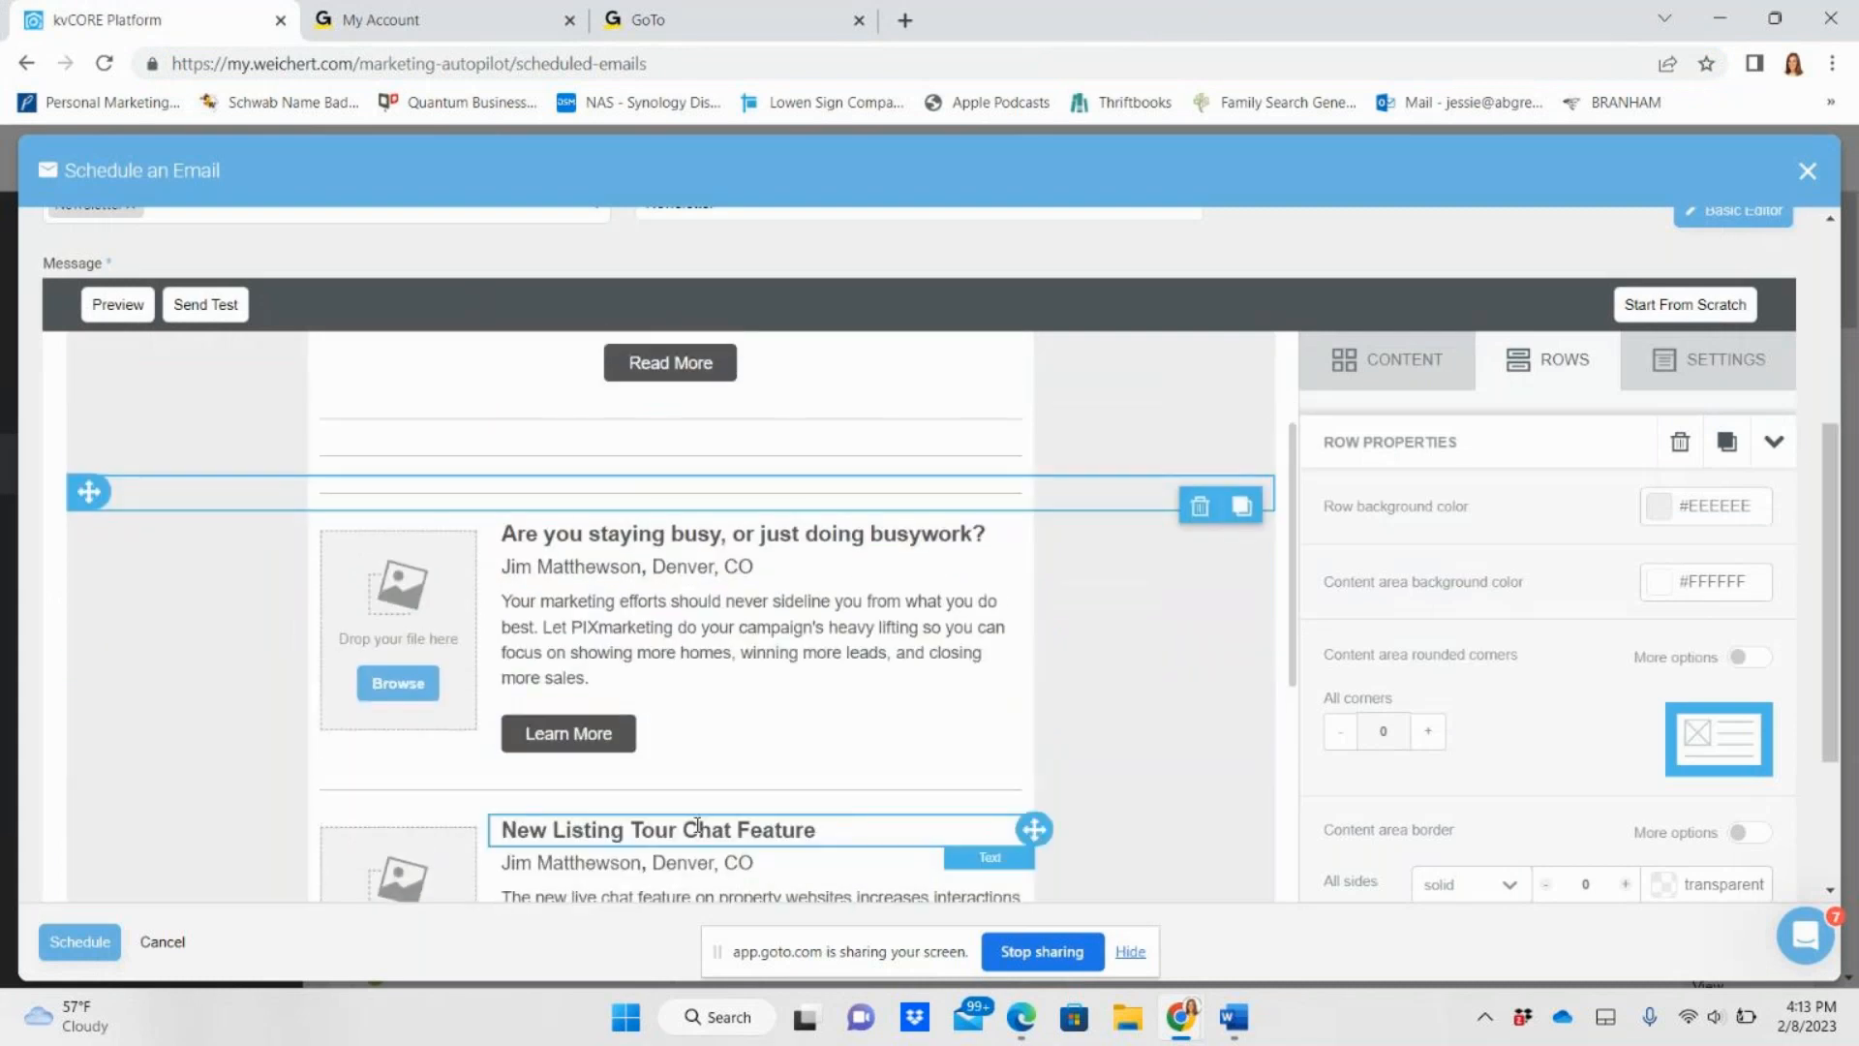
left_click(960, 537)
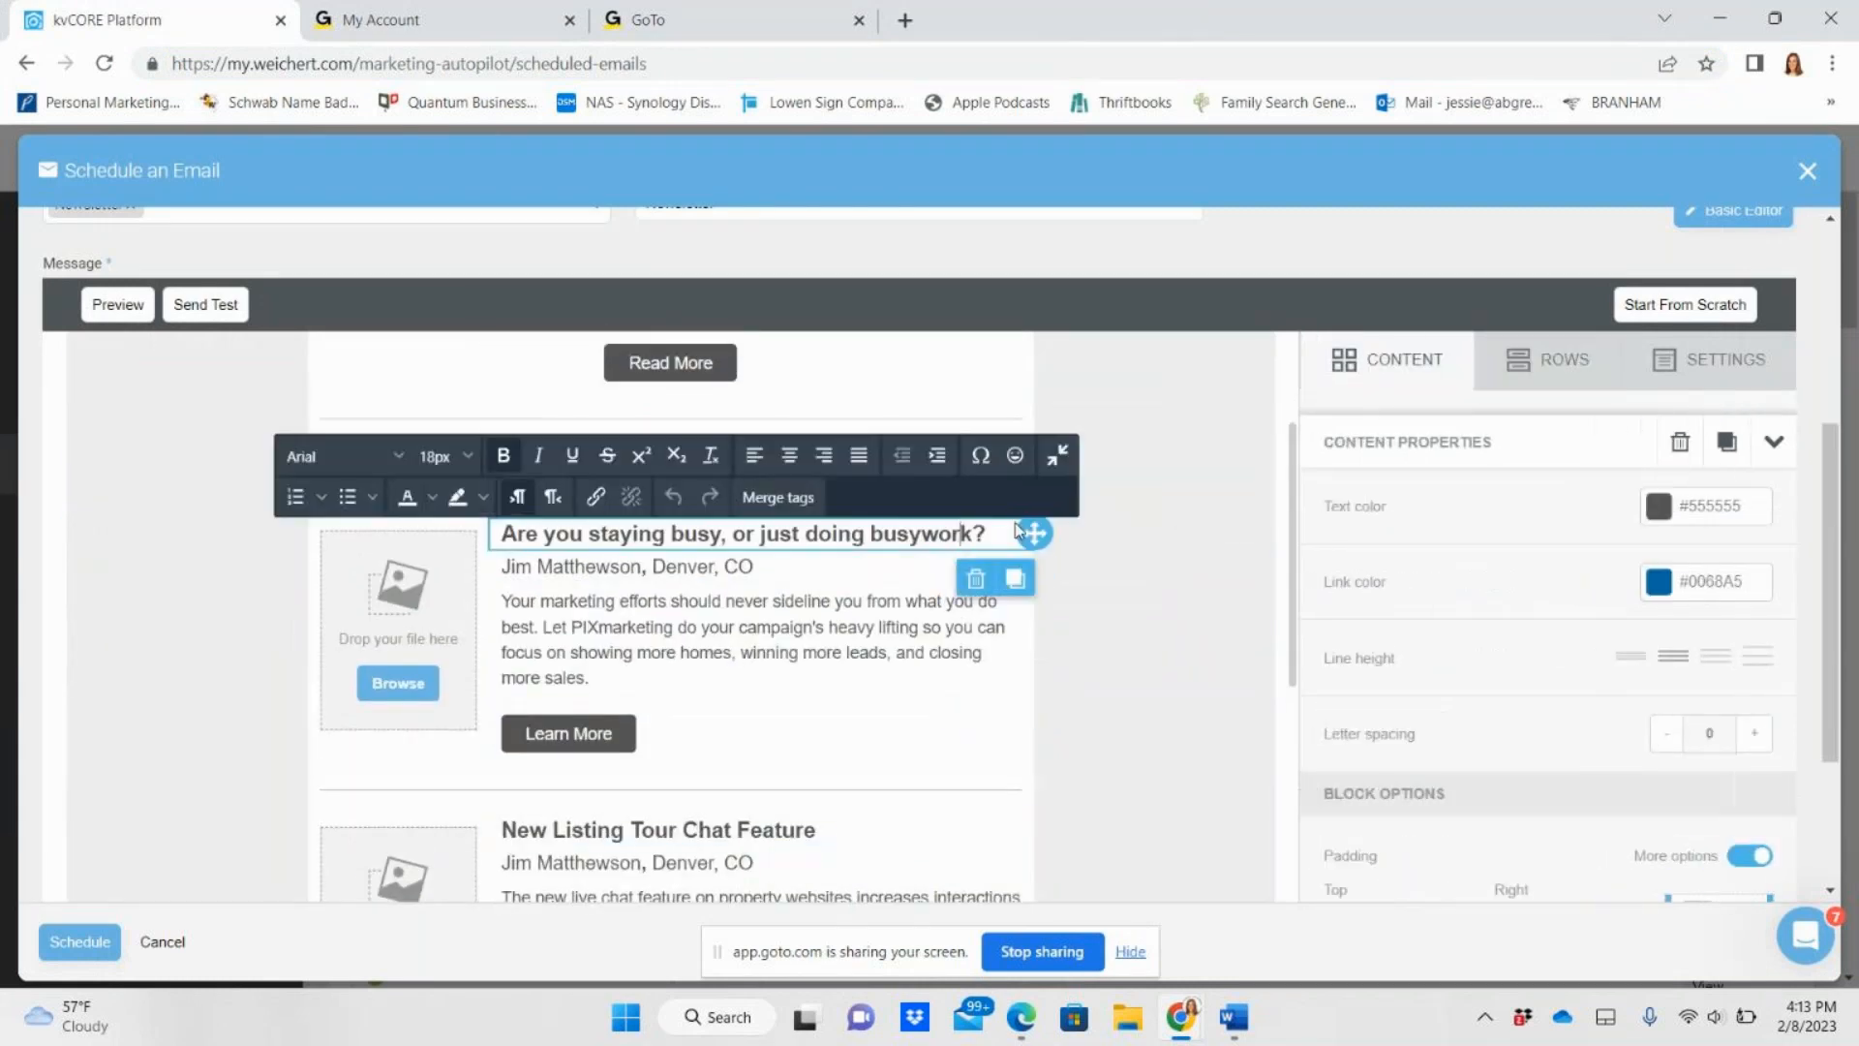
left_click_drag(999, 535, 395, 538)
type("Spring Maintenance Tips")
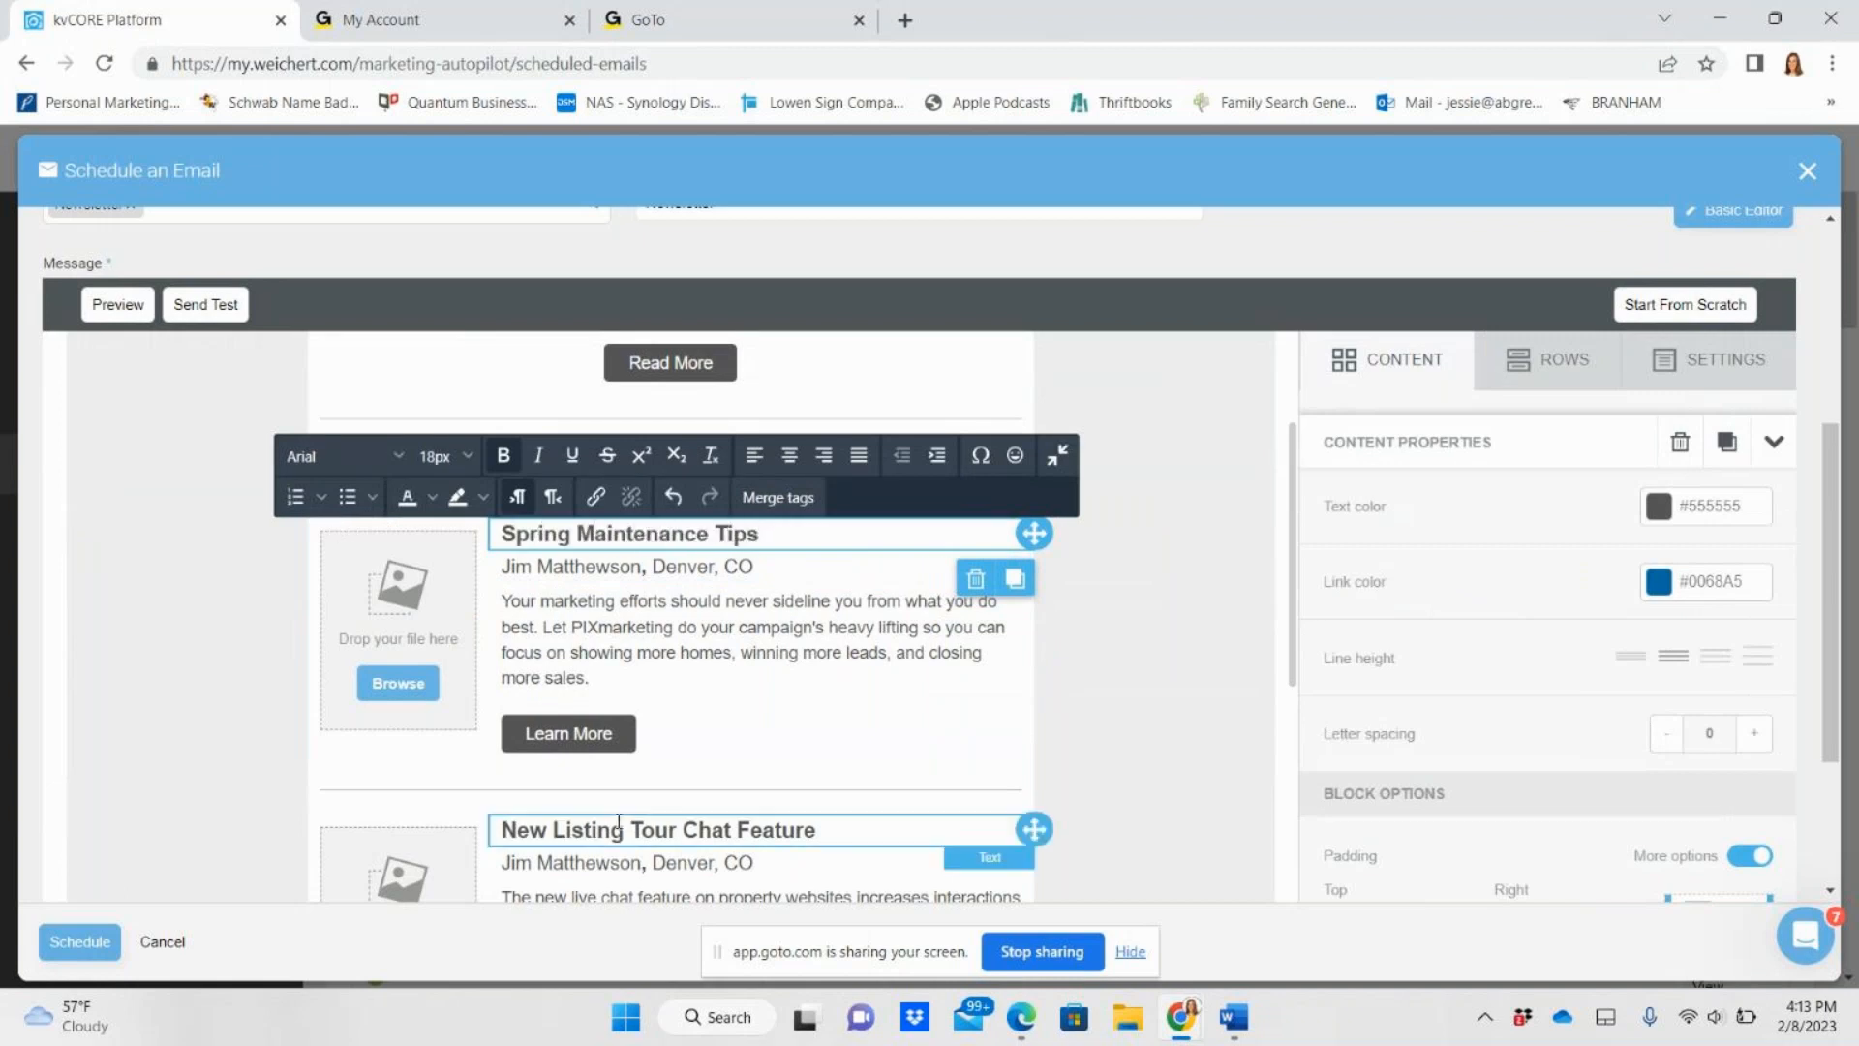
- Browse for an image for the placeholder beside "Spring Maintenance Tips" and open the agent's own folder in the file manager
left_click(398, 683)
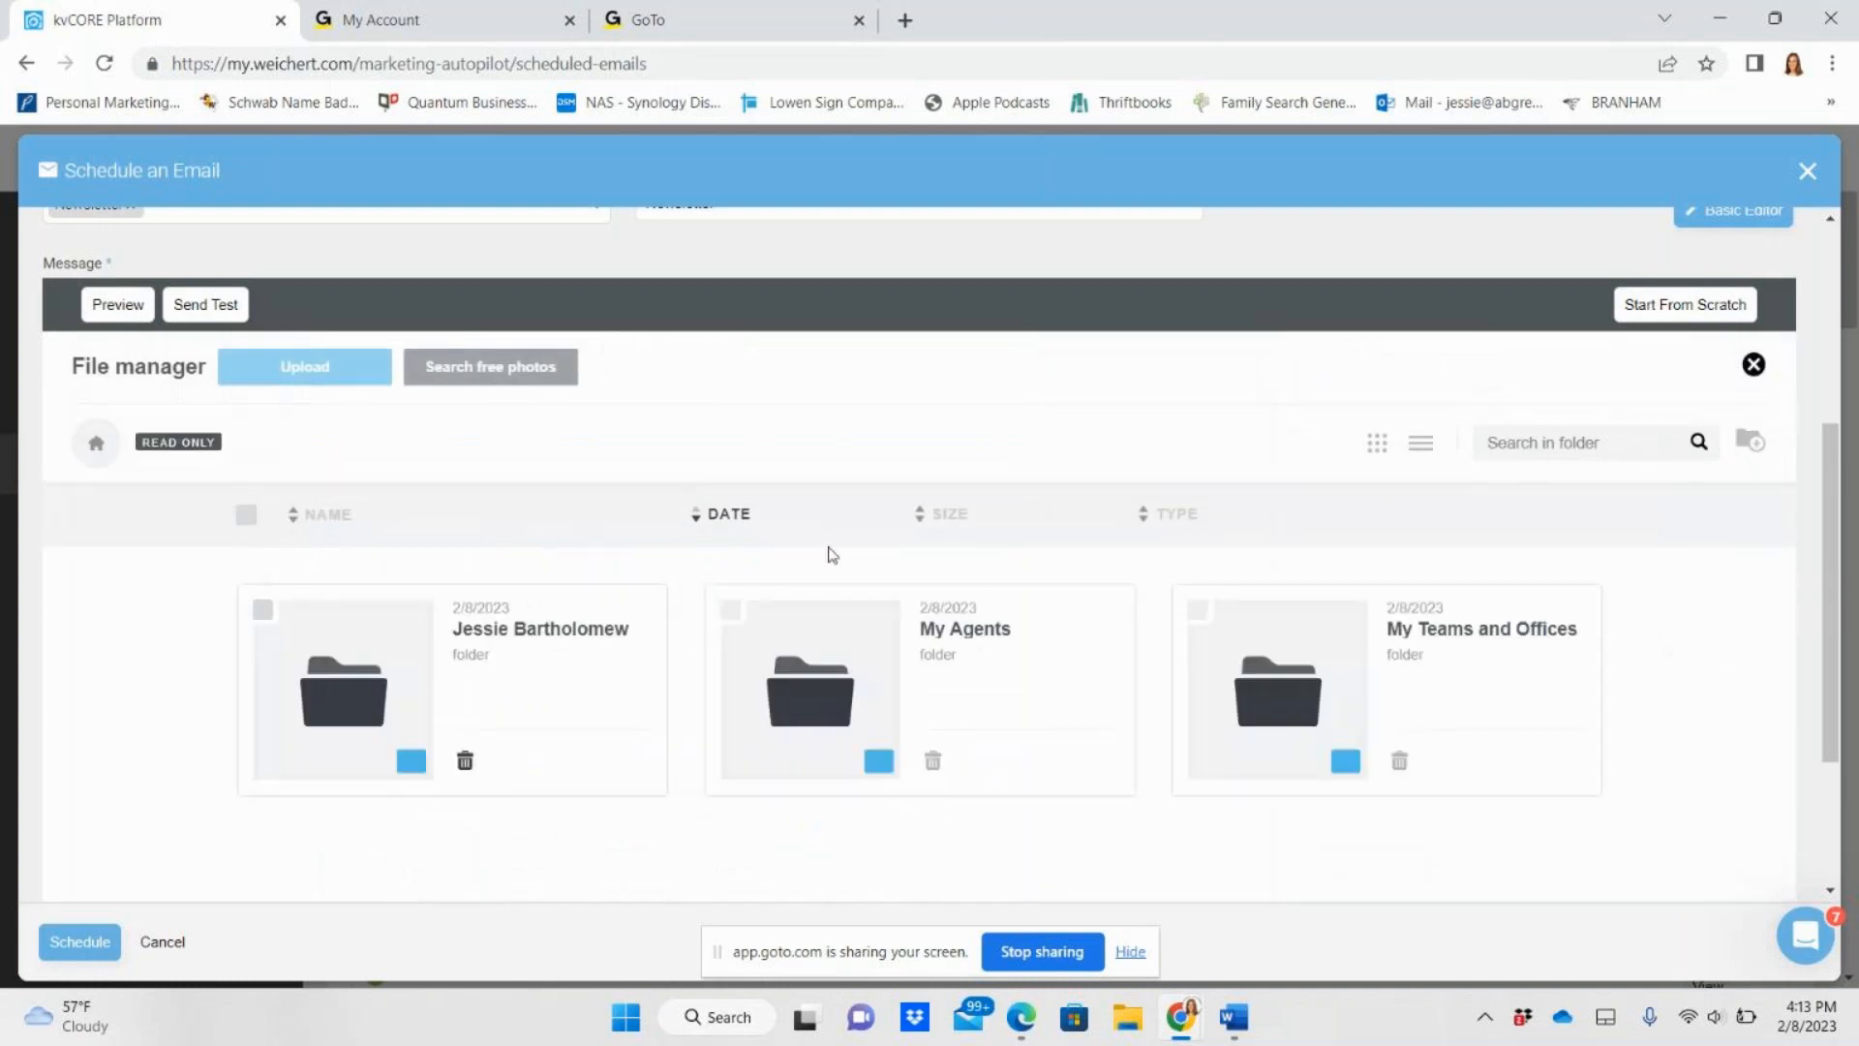
scroll(565, 613, "down", 1)
scroll(489, 610, "up", 1)
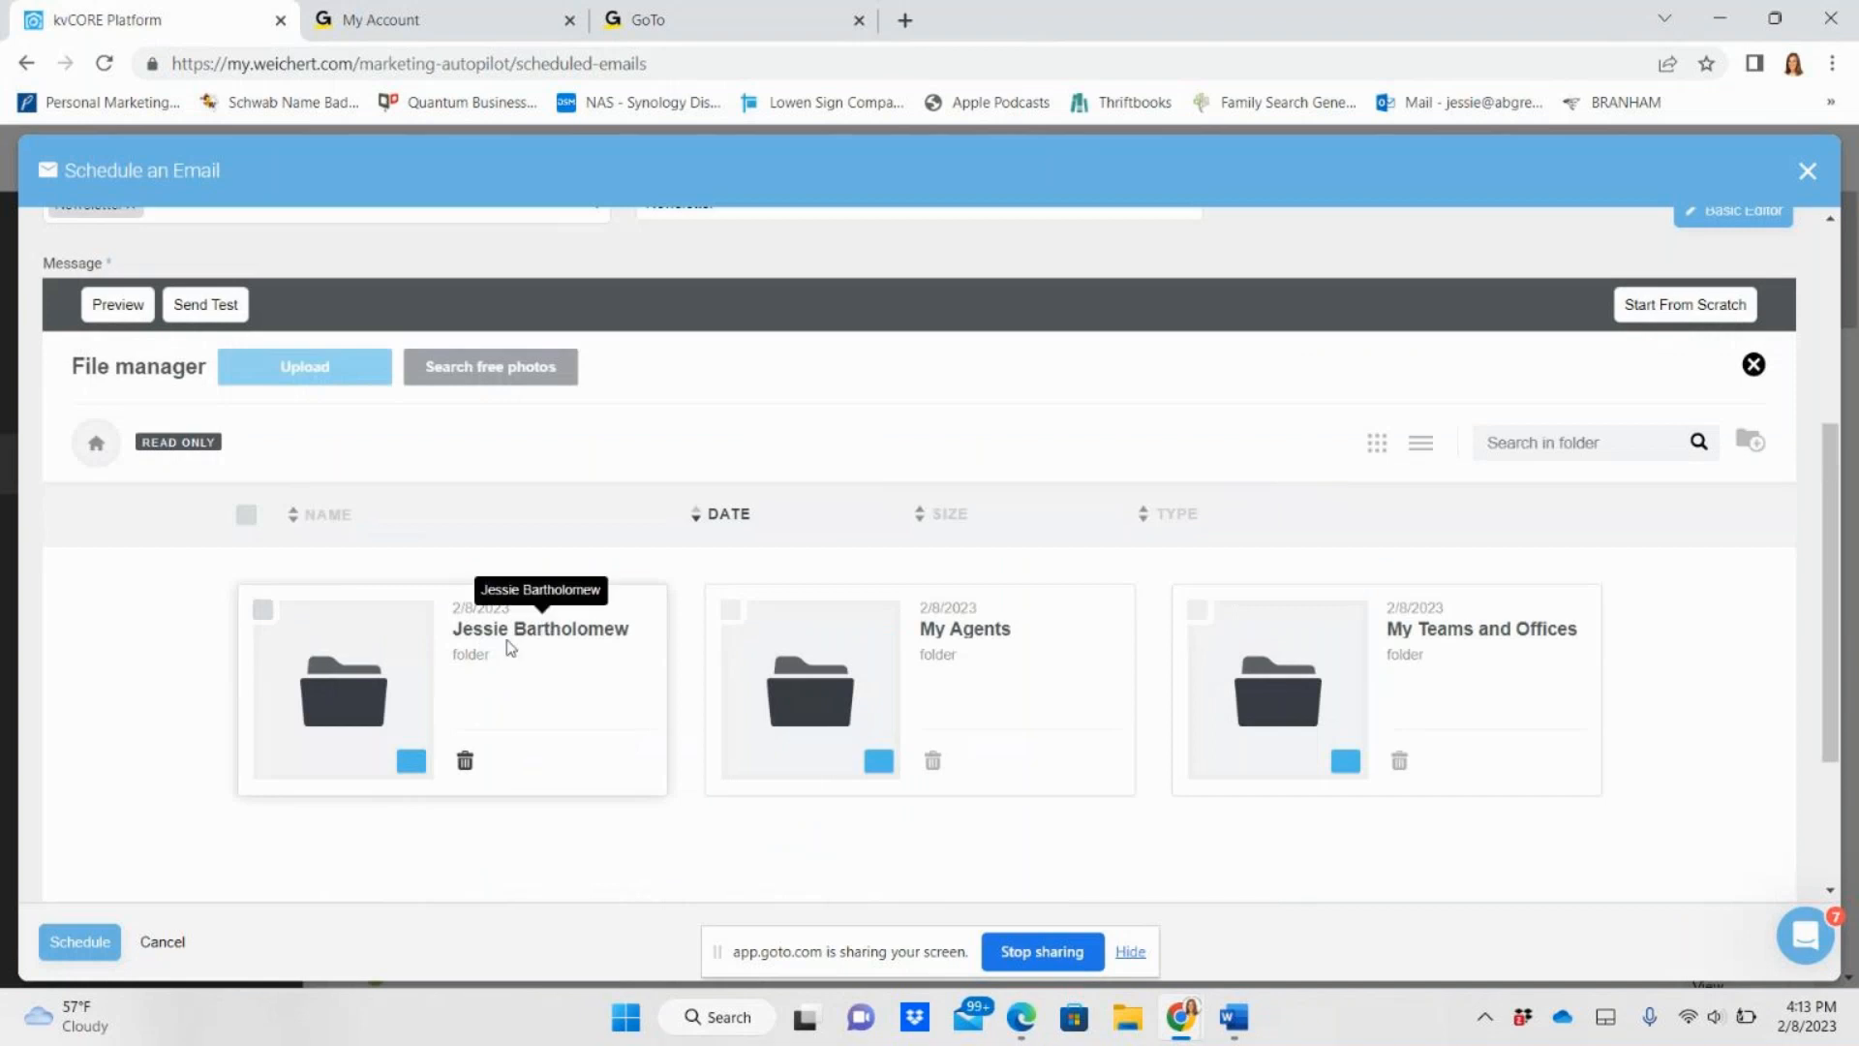
left_click(410, 682)
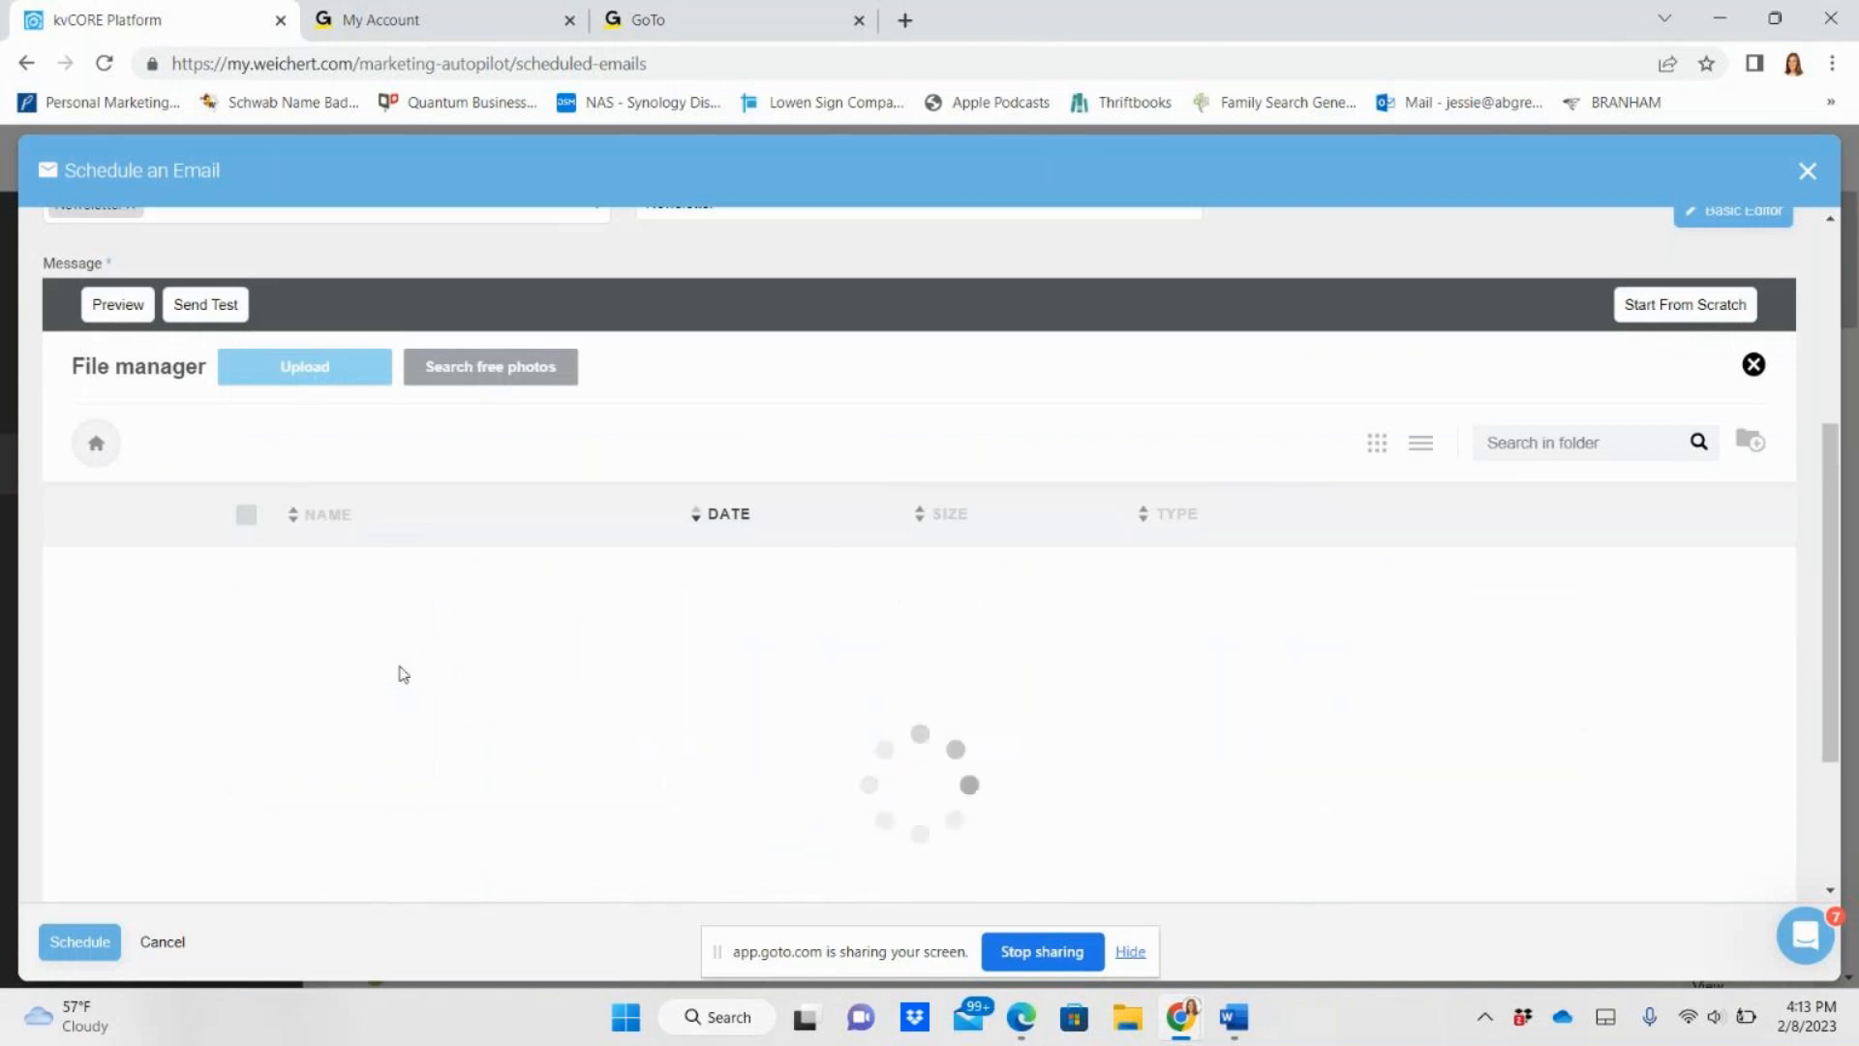
scroll(938, 703, "down", 1)
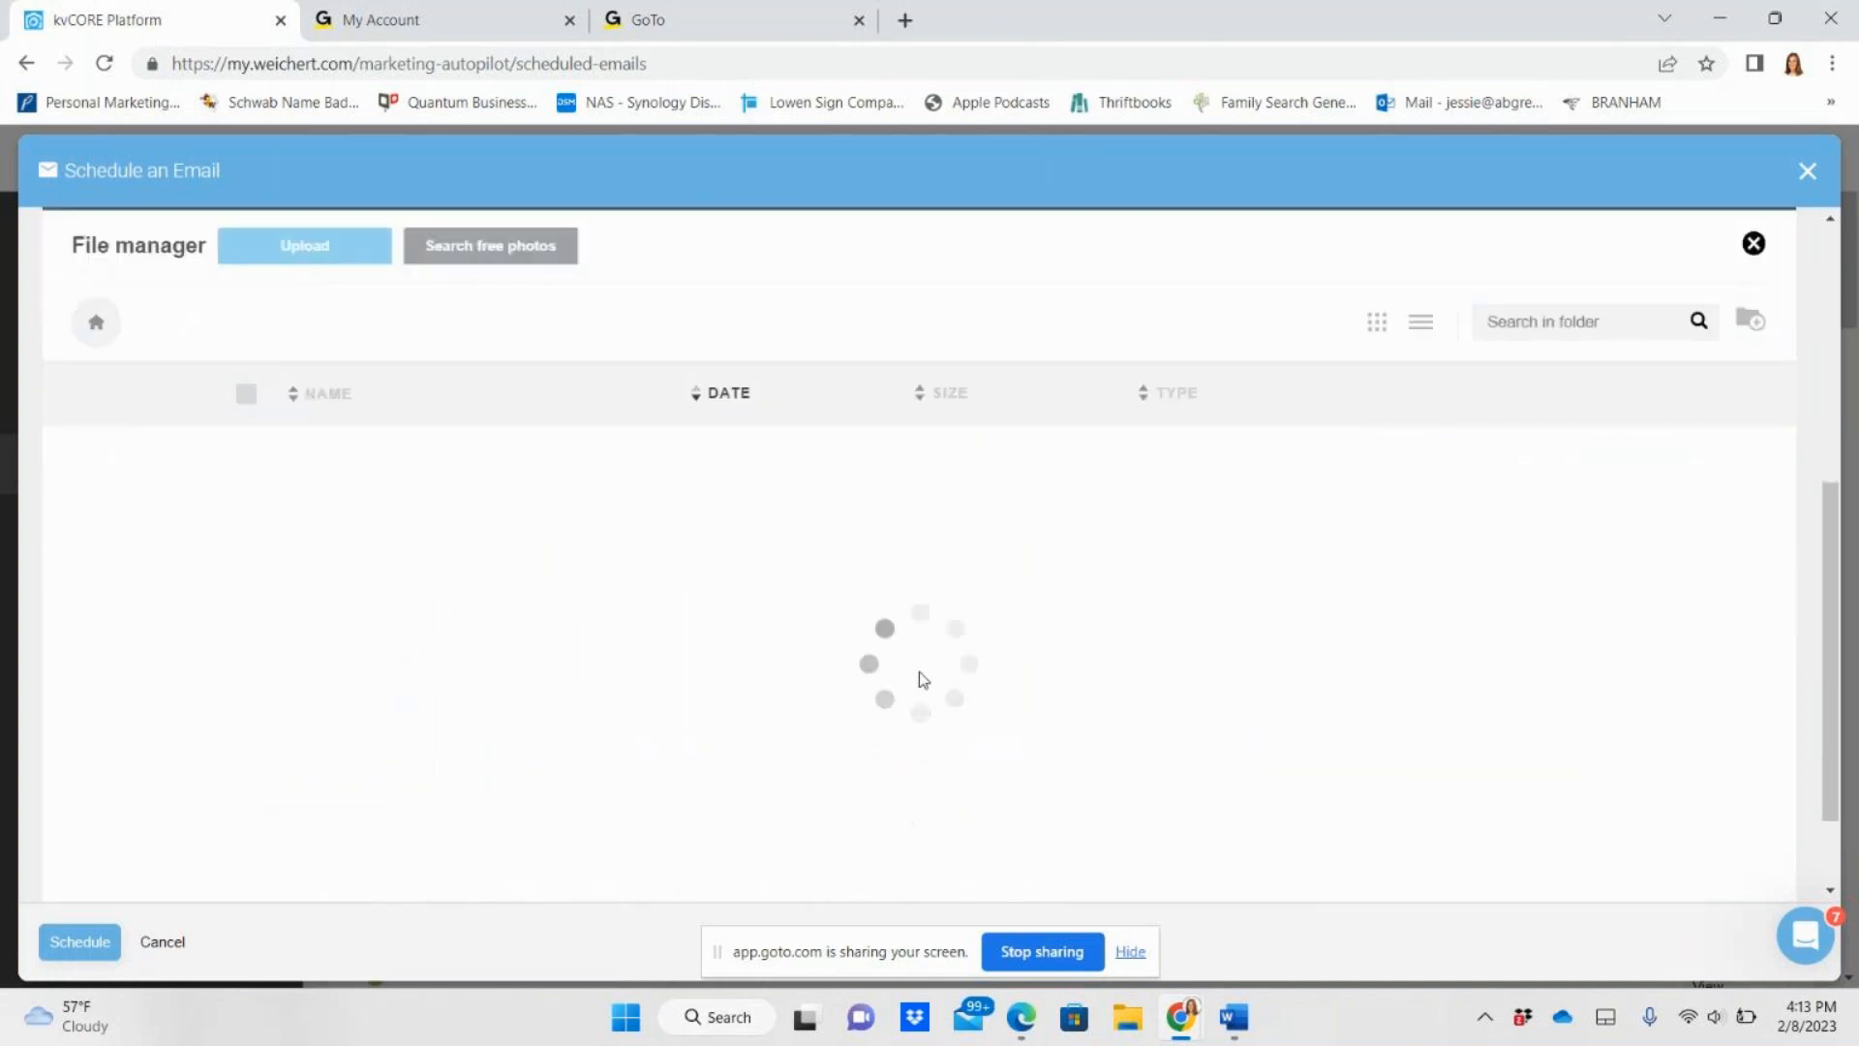
scroll(308, 282, "up", 4)
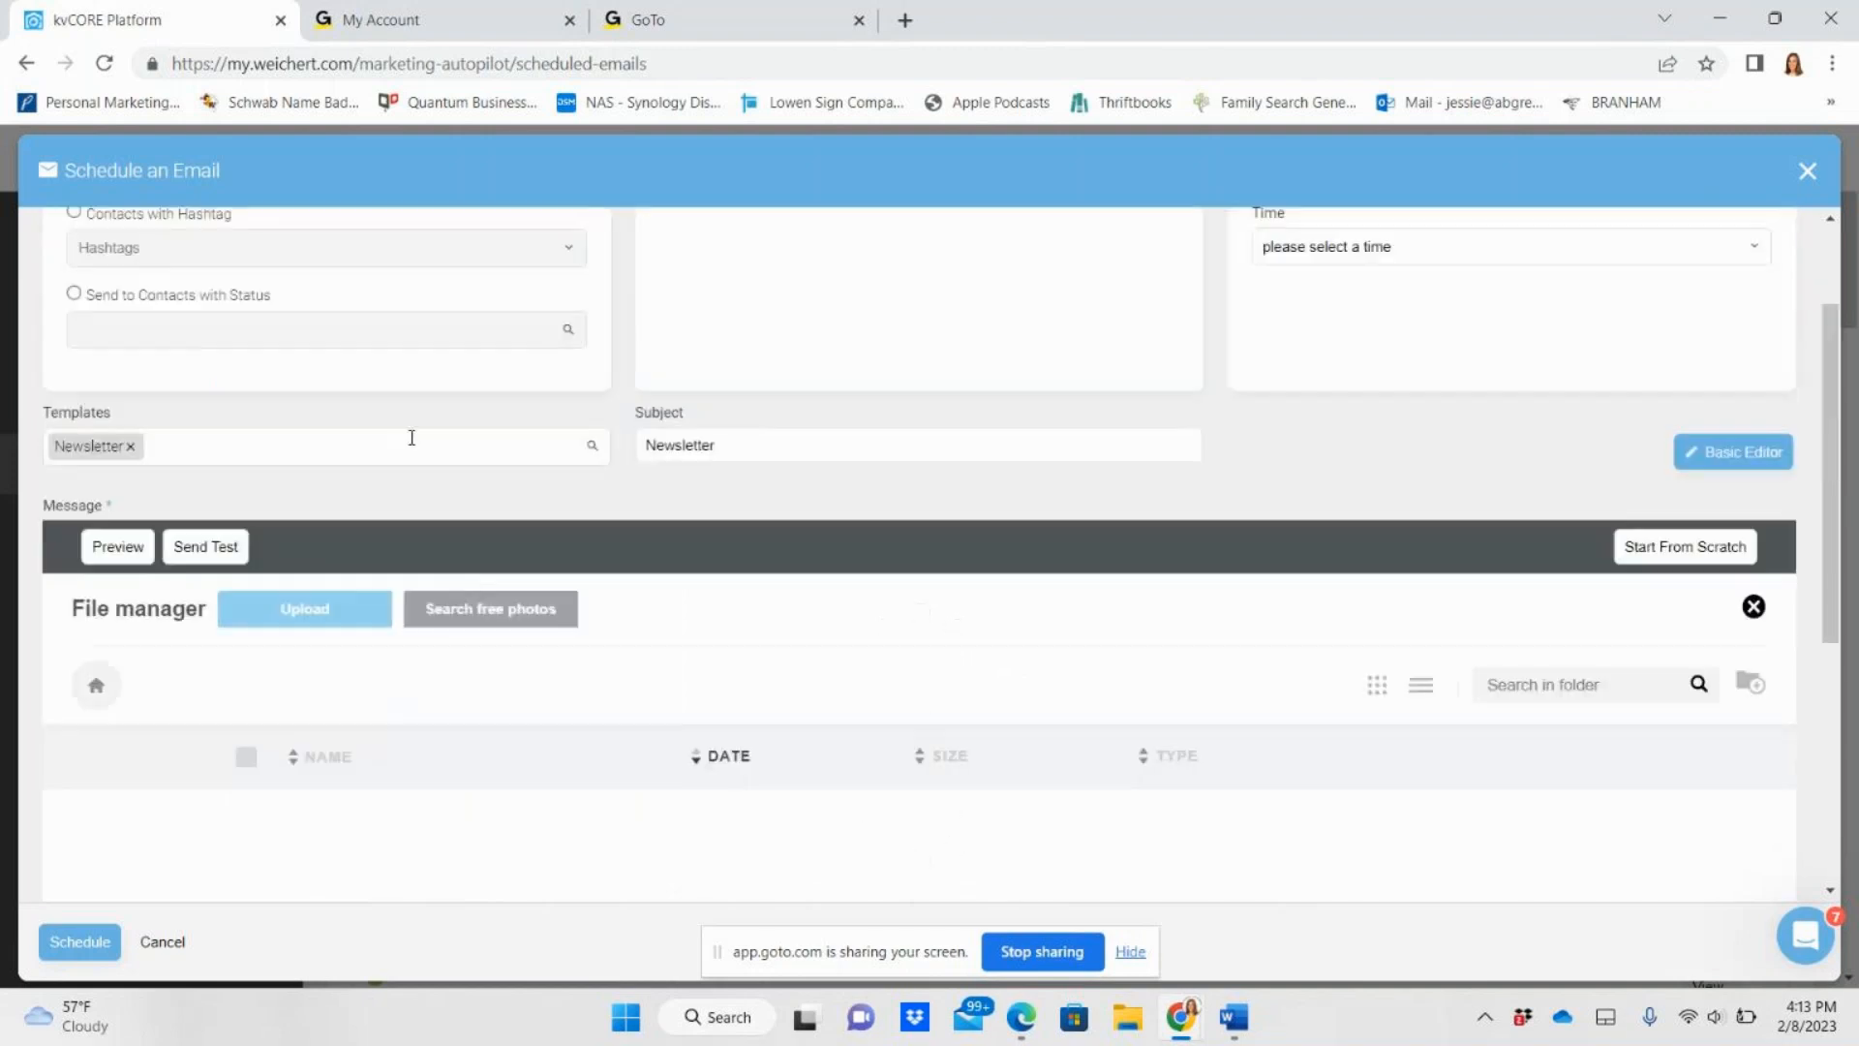
scroll(479, 634, "down", 3)
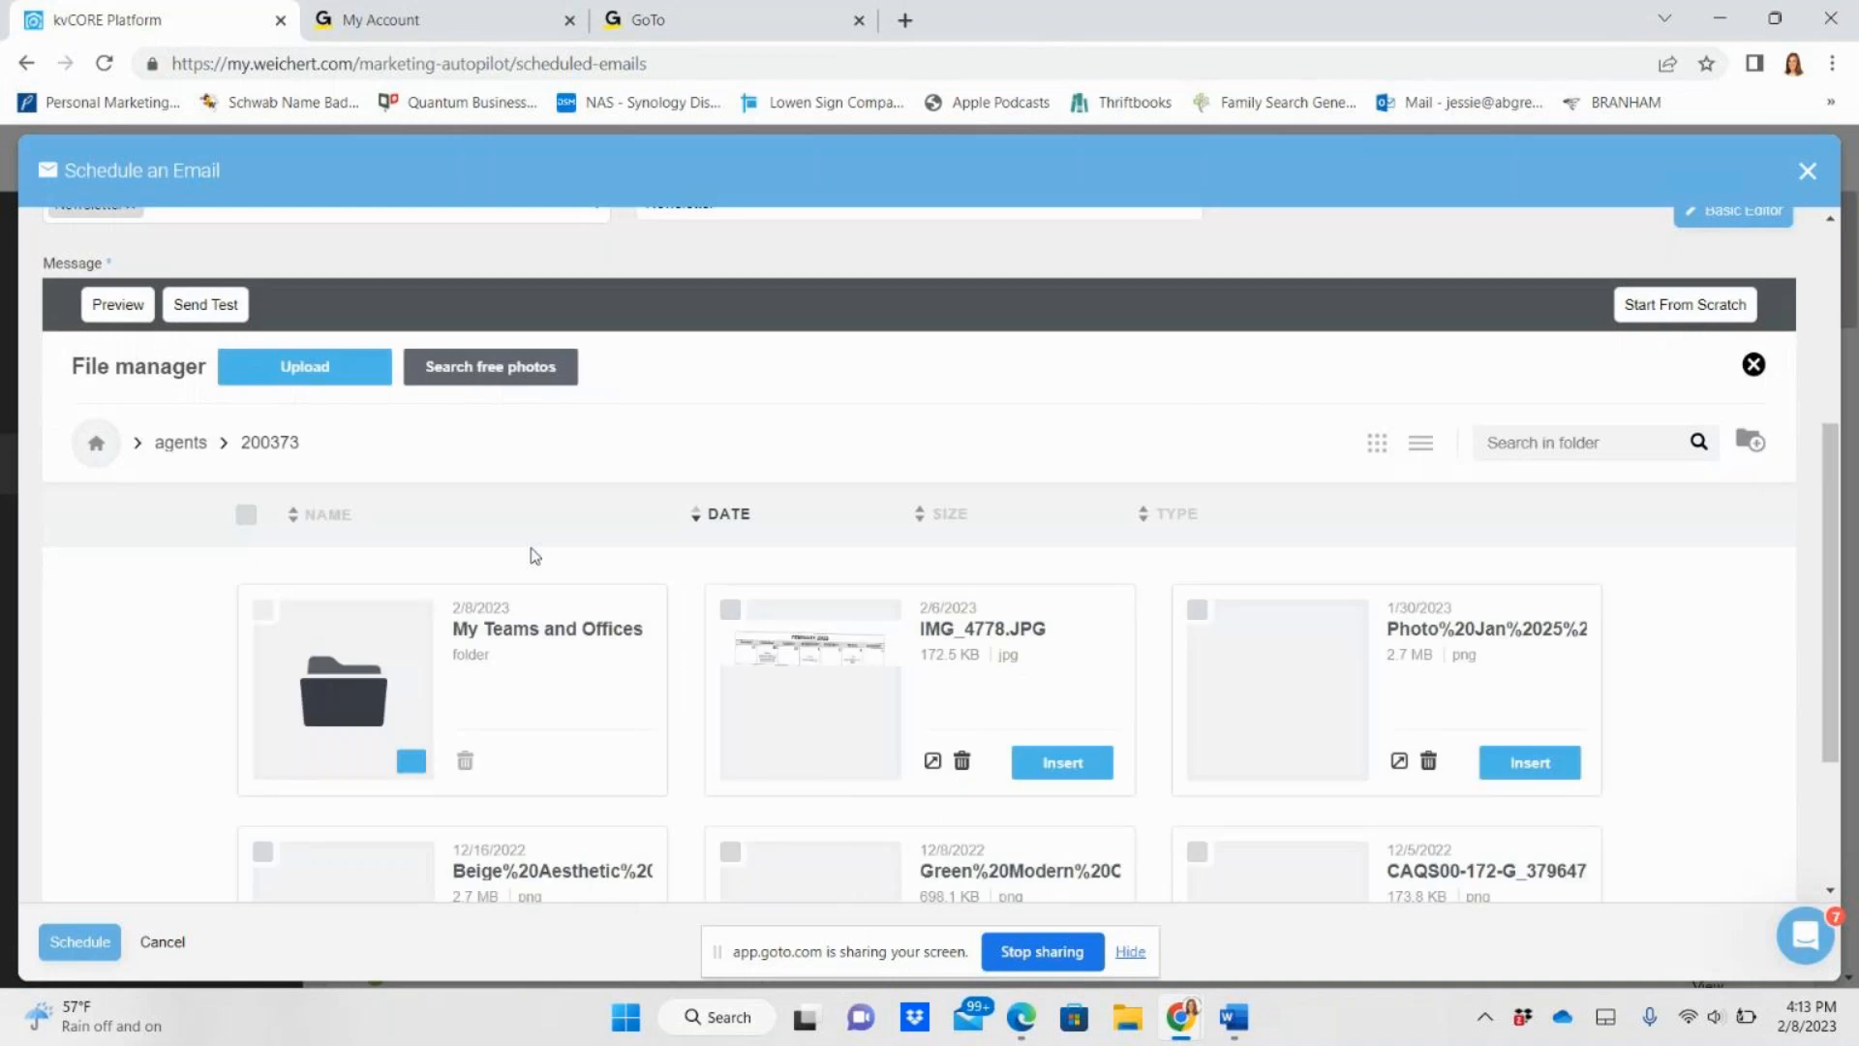
- Search the free stock photos for "house" and import the photo of the blue house at dusk
left_click(531, 364)
left_click(798, 694)
type("house")
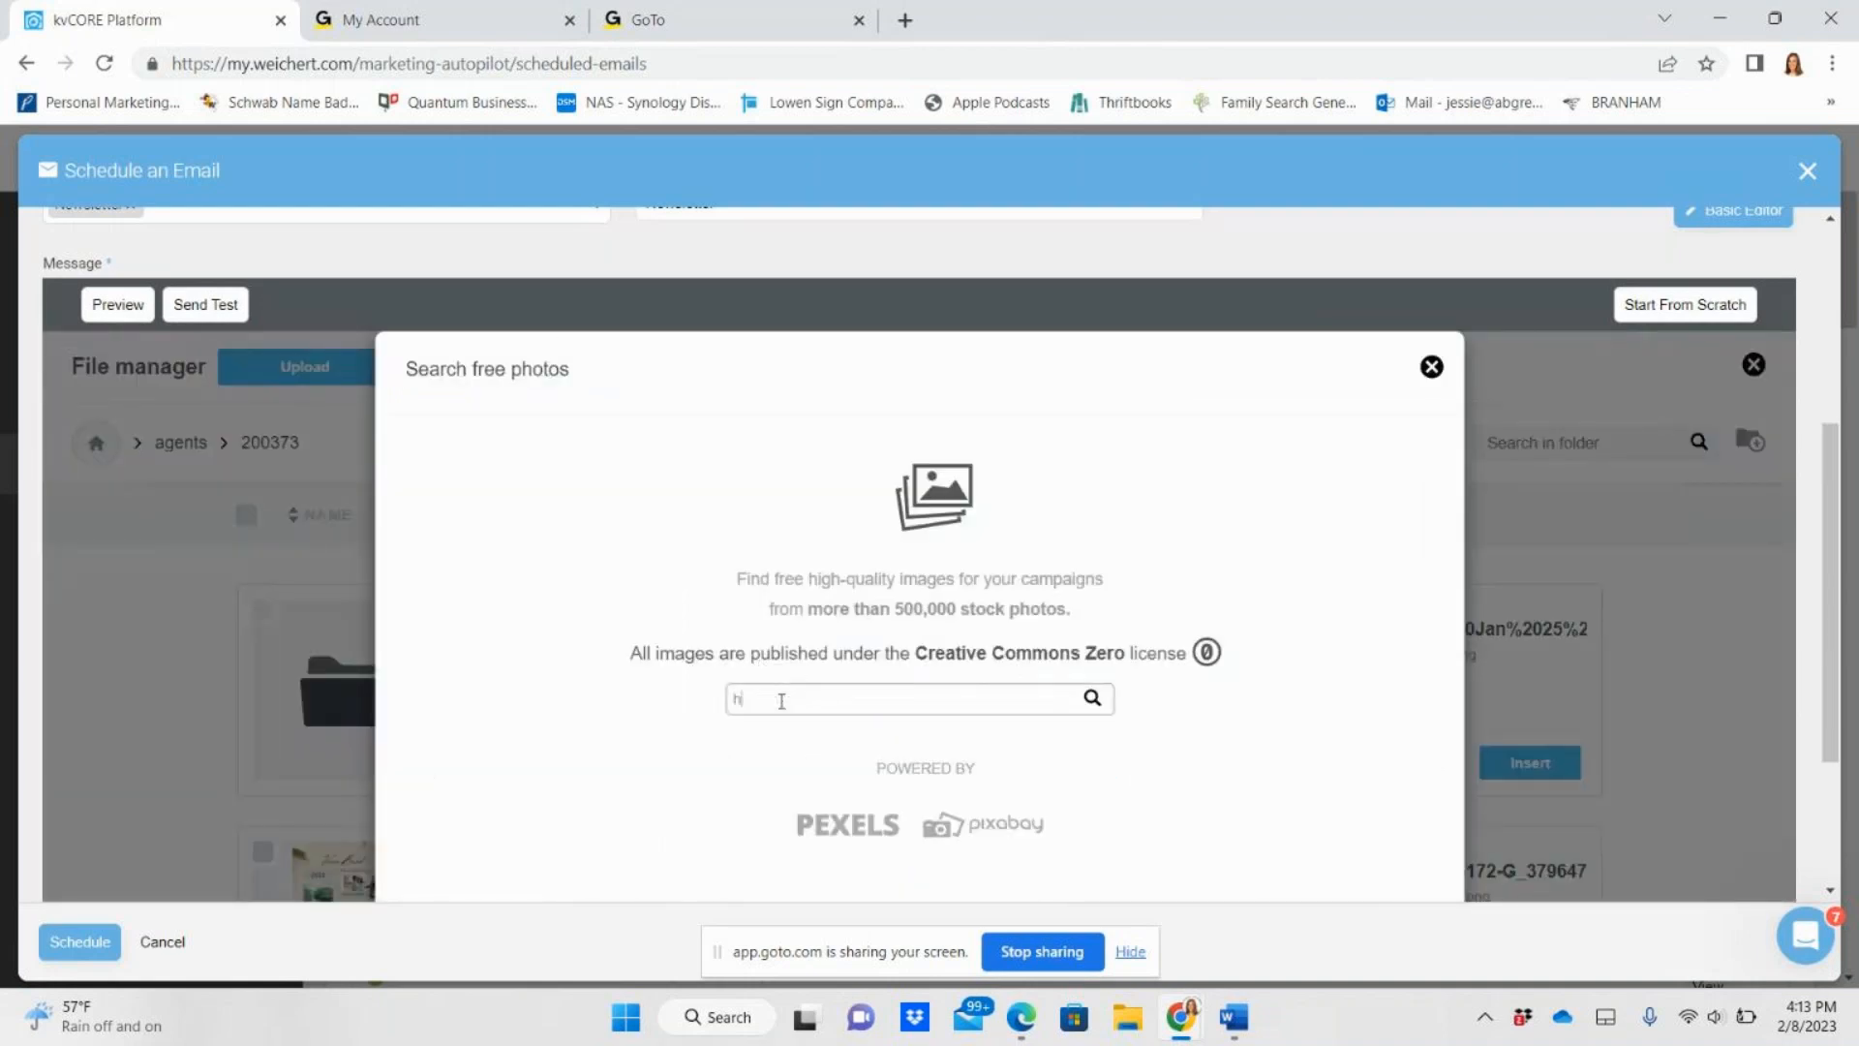
key("Return")
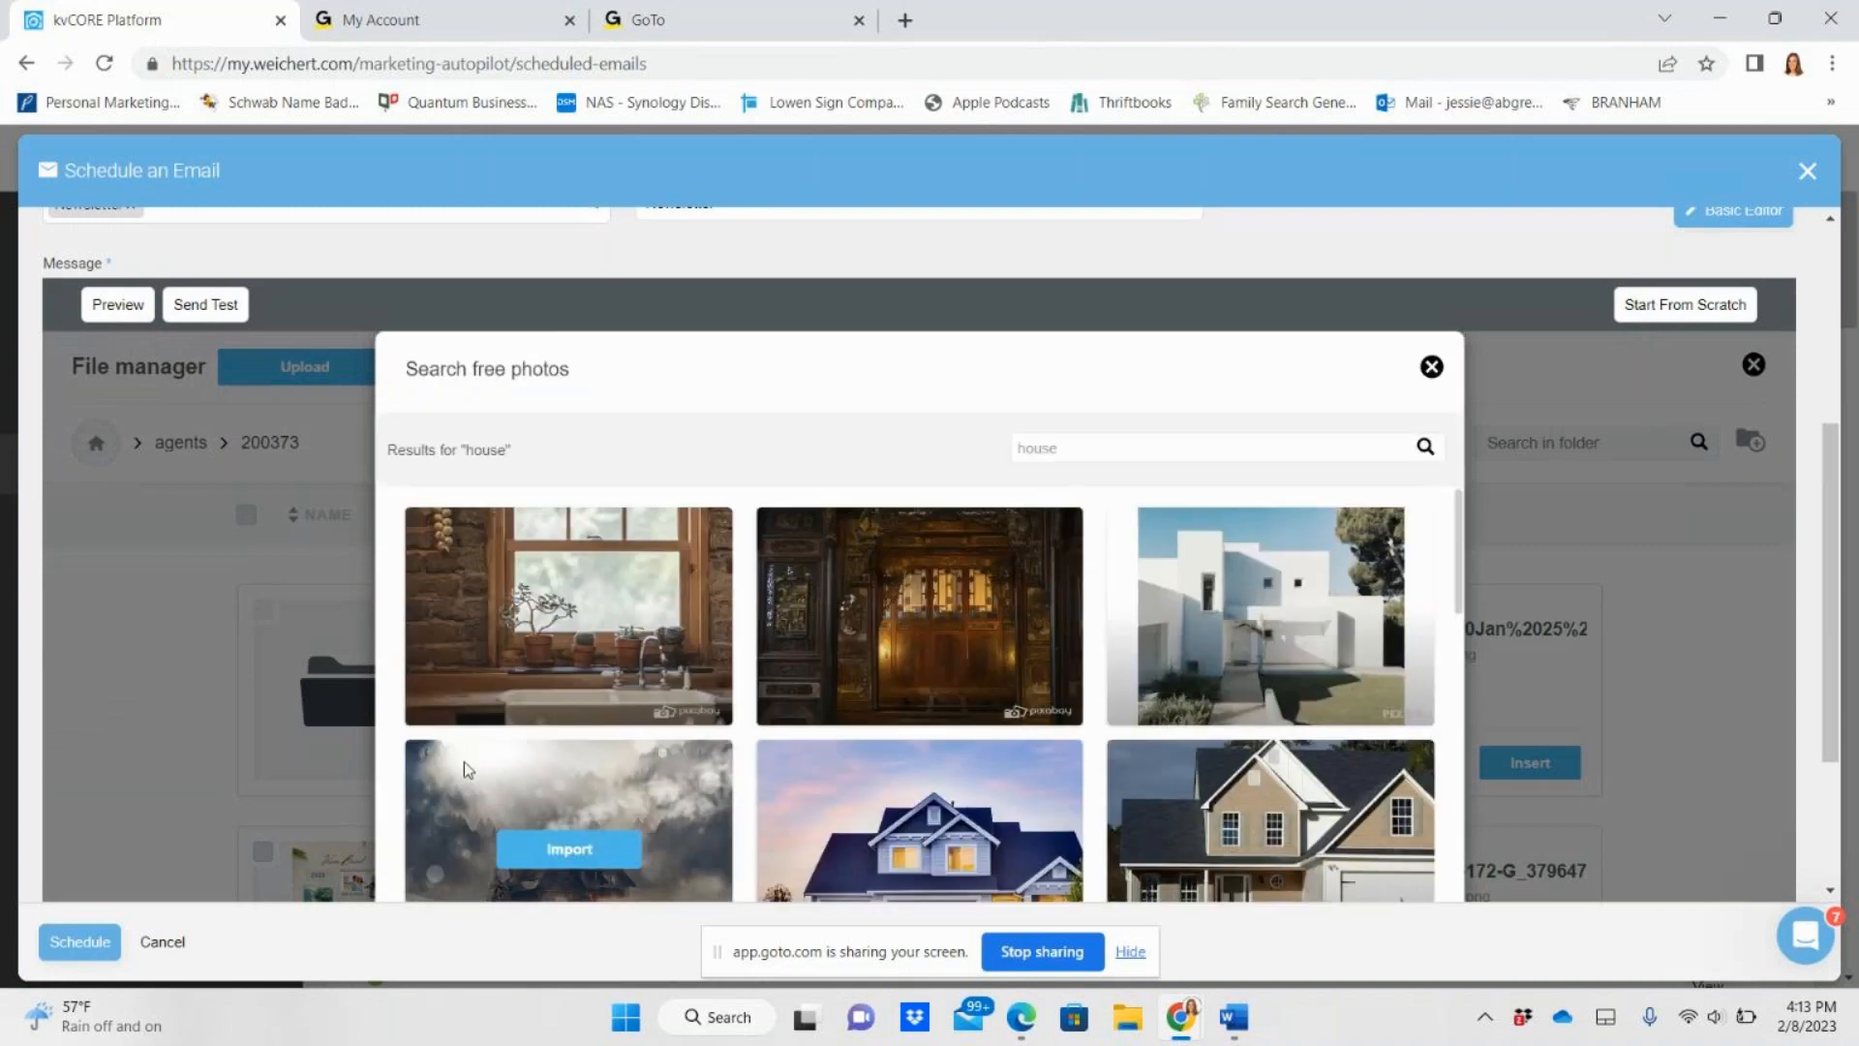
scroll(1150, 614, "down", 4)
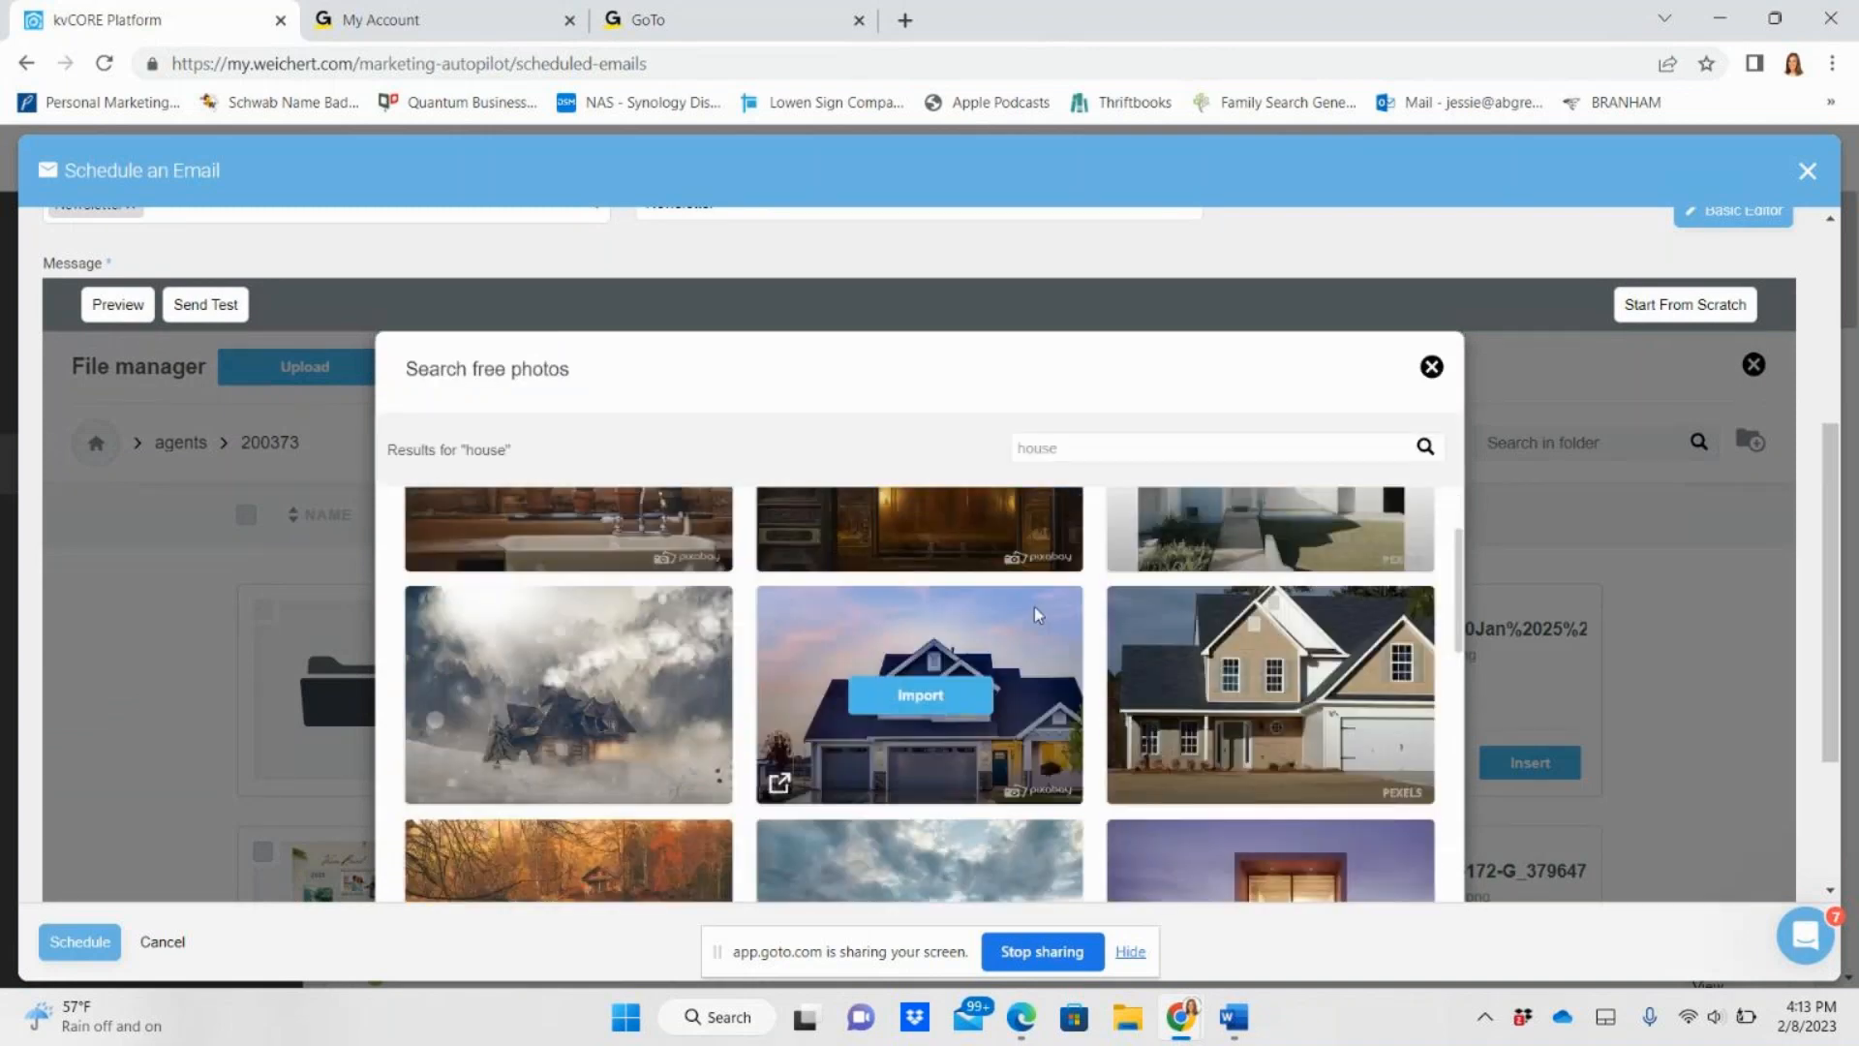
left_click(955, 726)
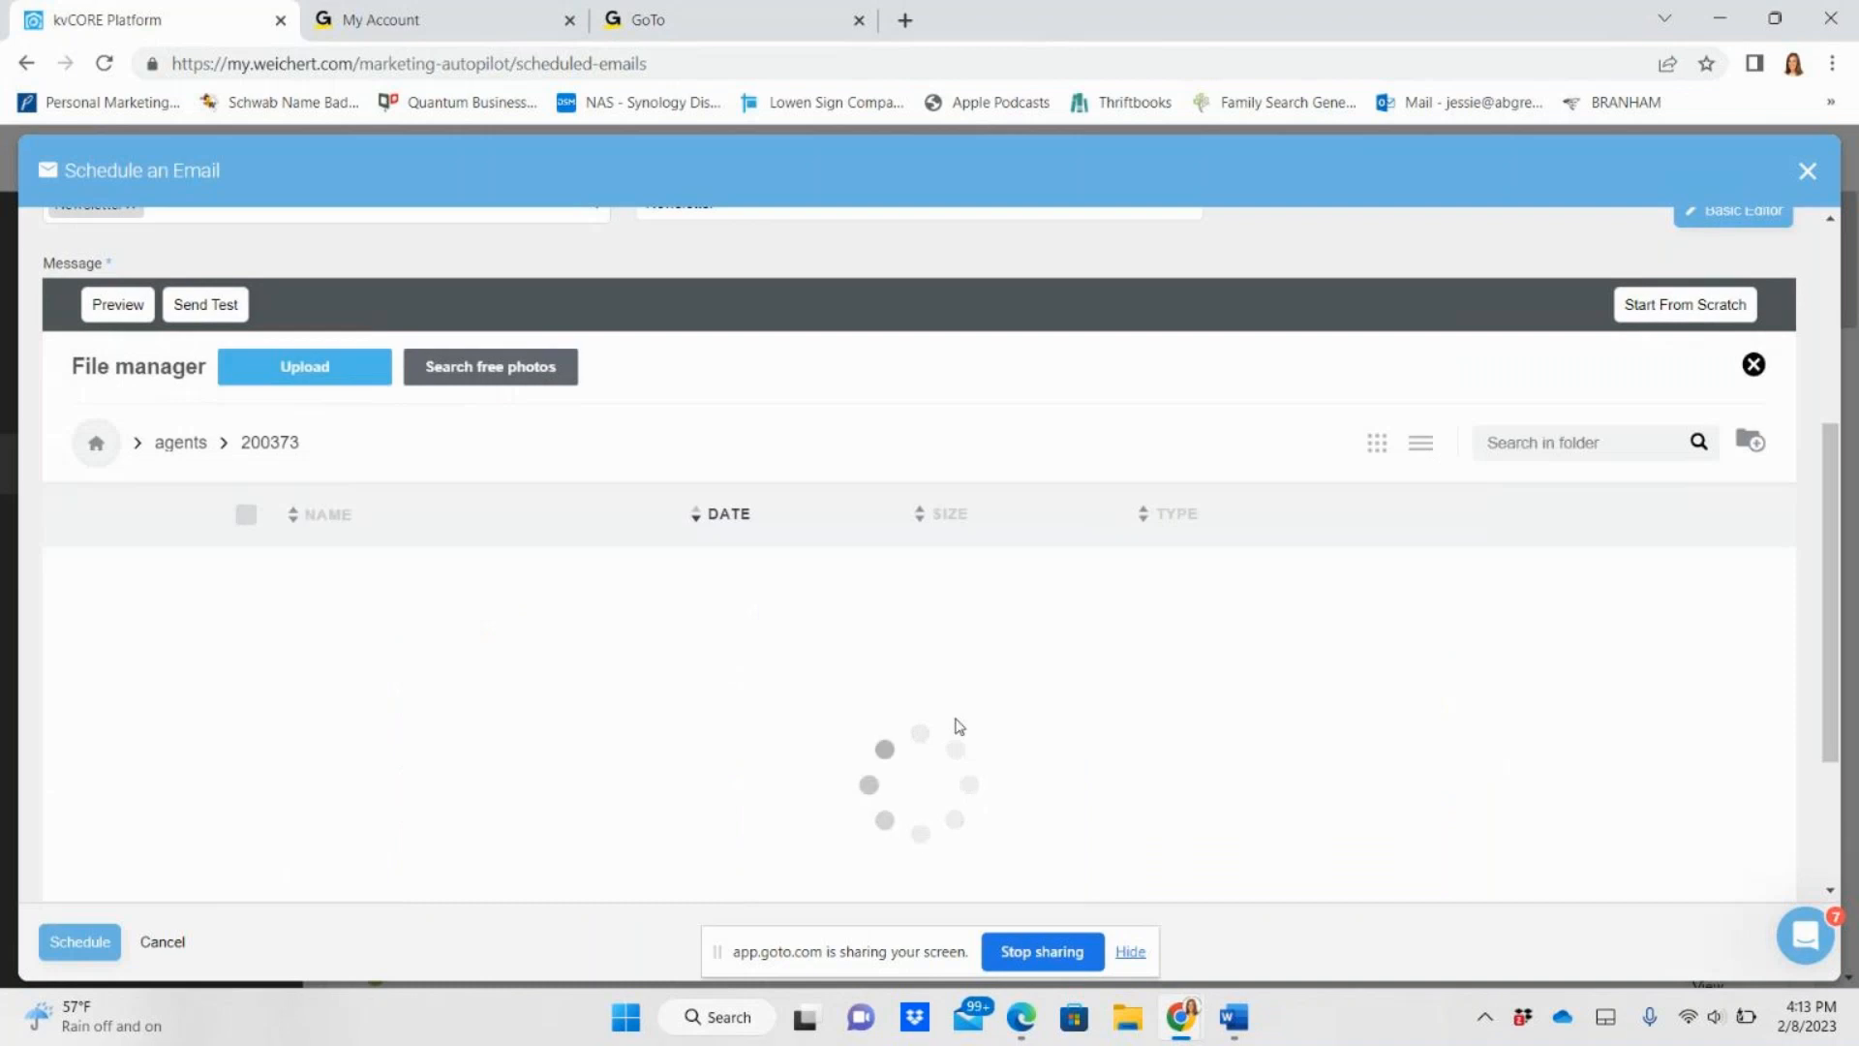
- Insert the imported house photo into the image block beside "Spring Maintenance Tips"
scroll(955, 735, "down", 1)
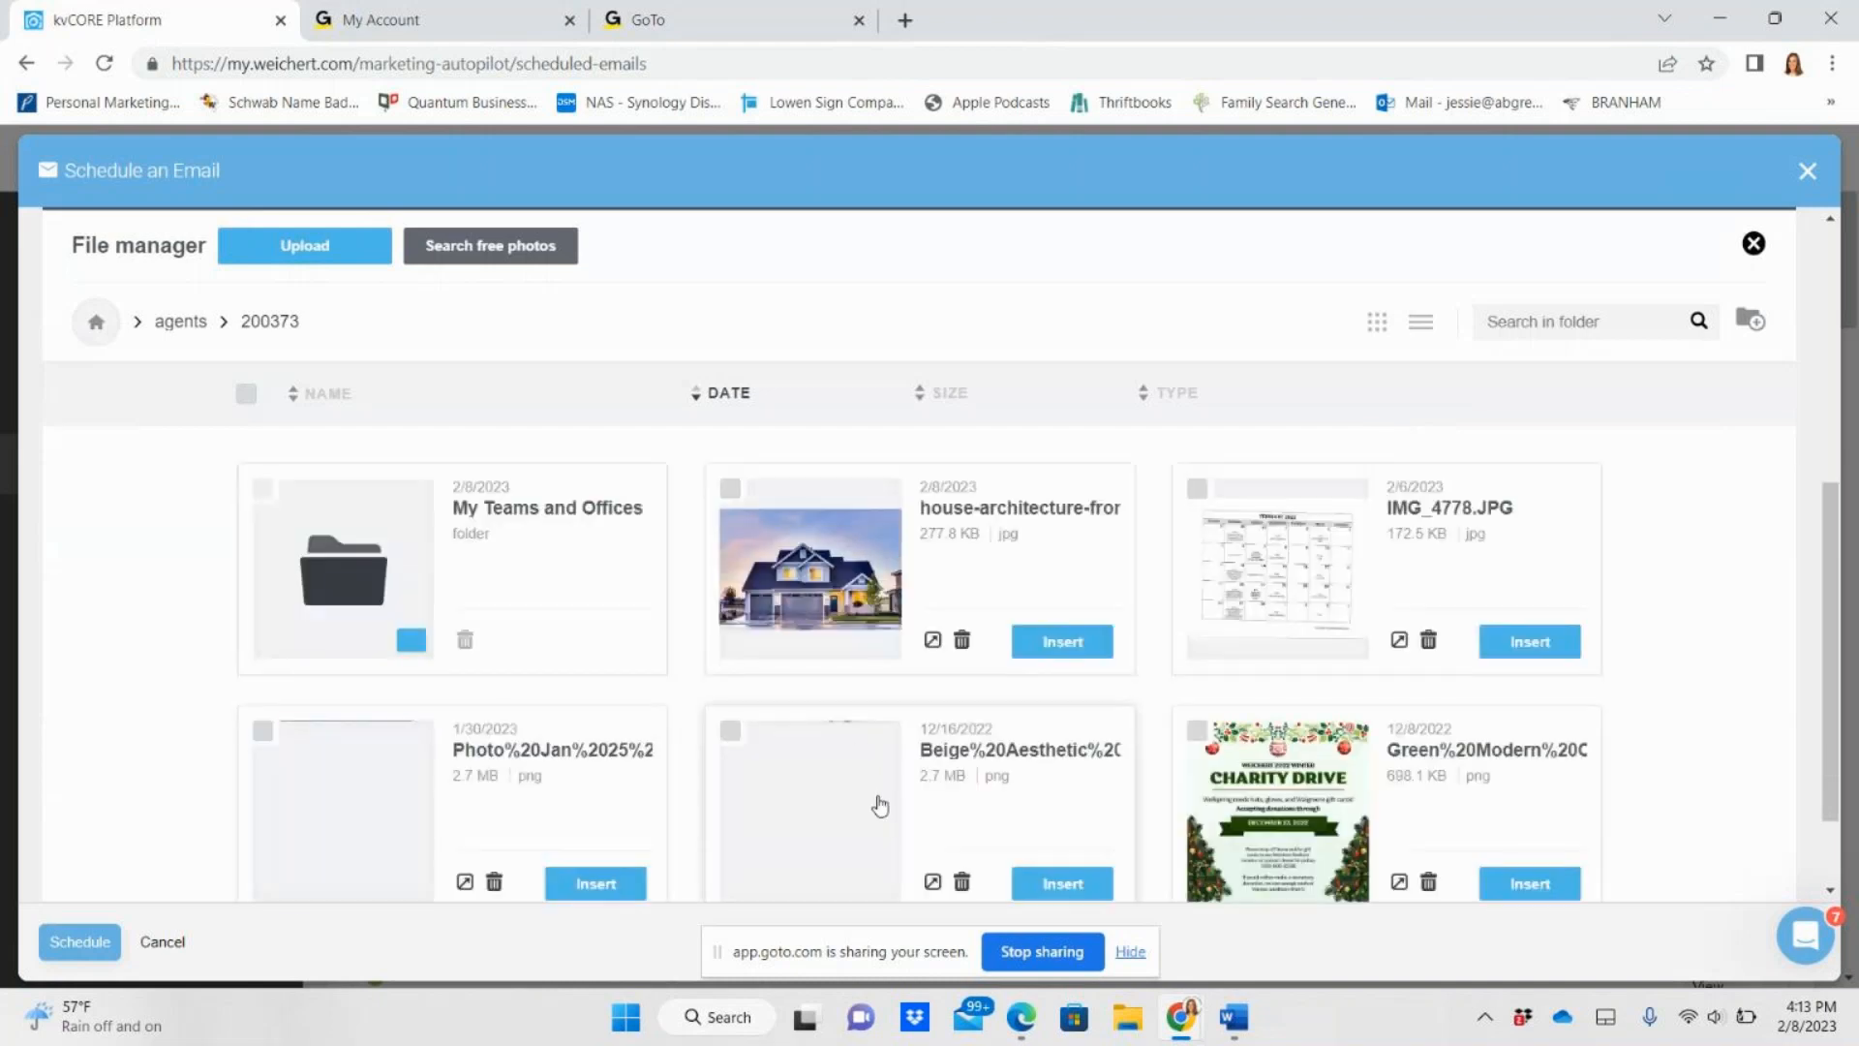
left_click(1062, 642)
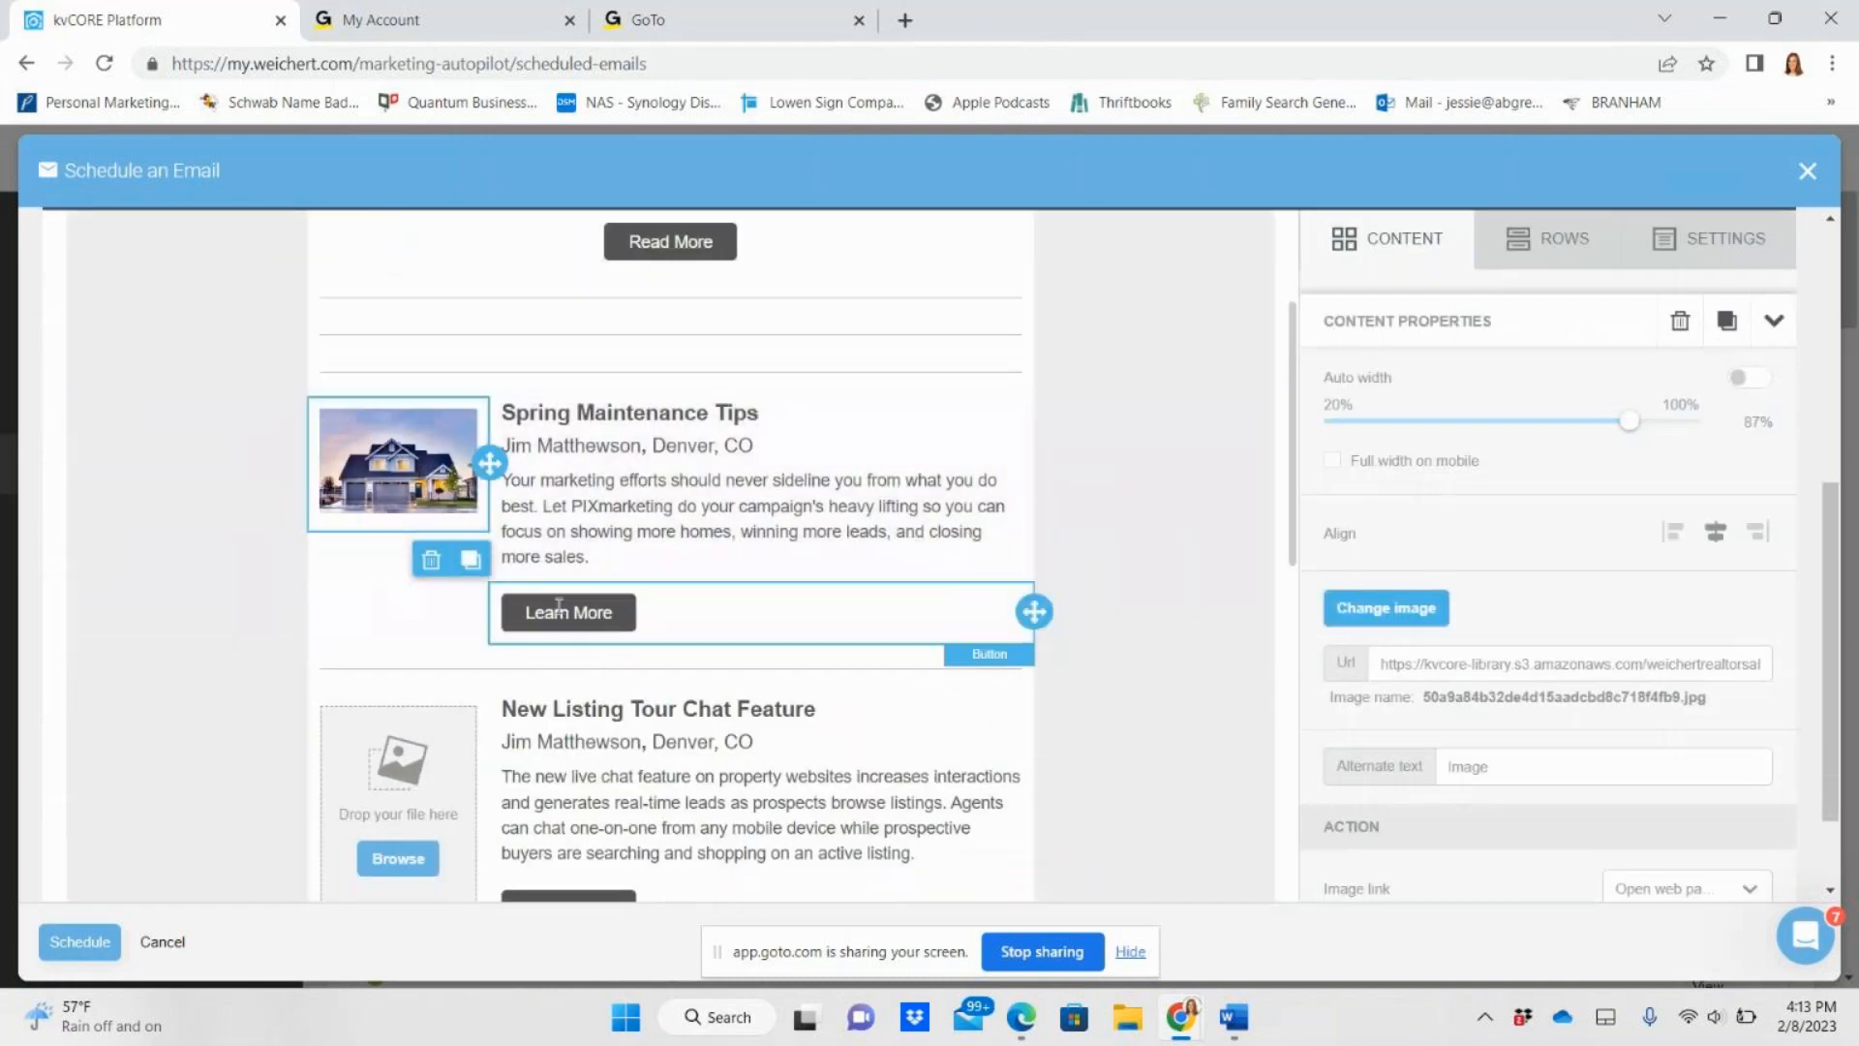
left_click(617, 560)
left_click(1203, 497)
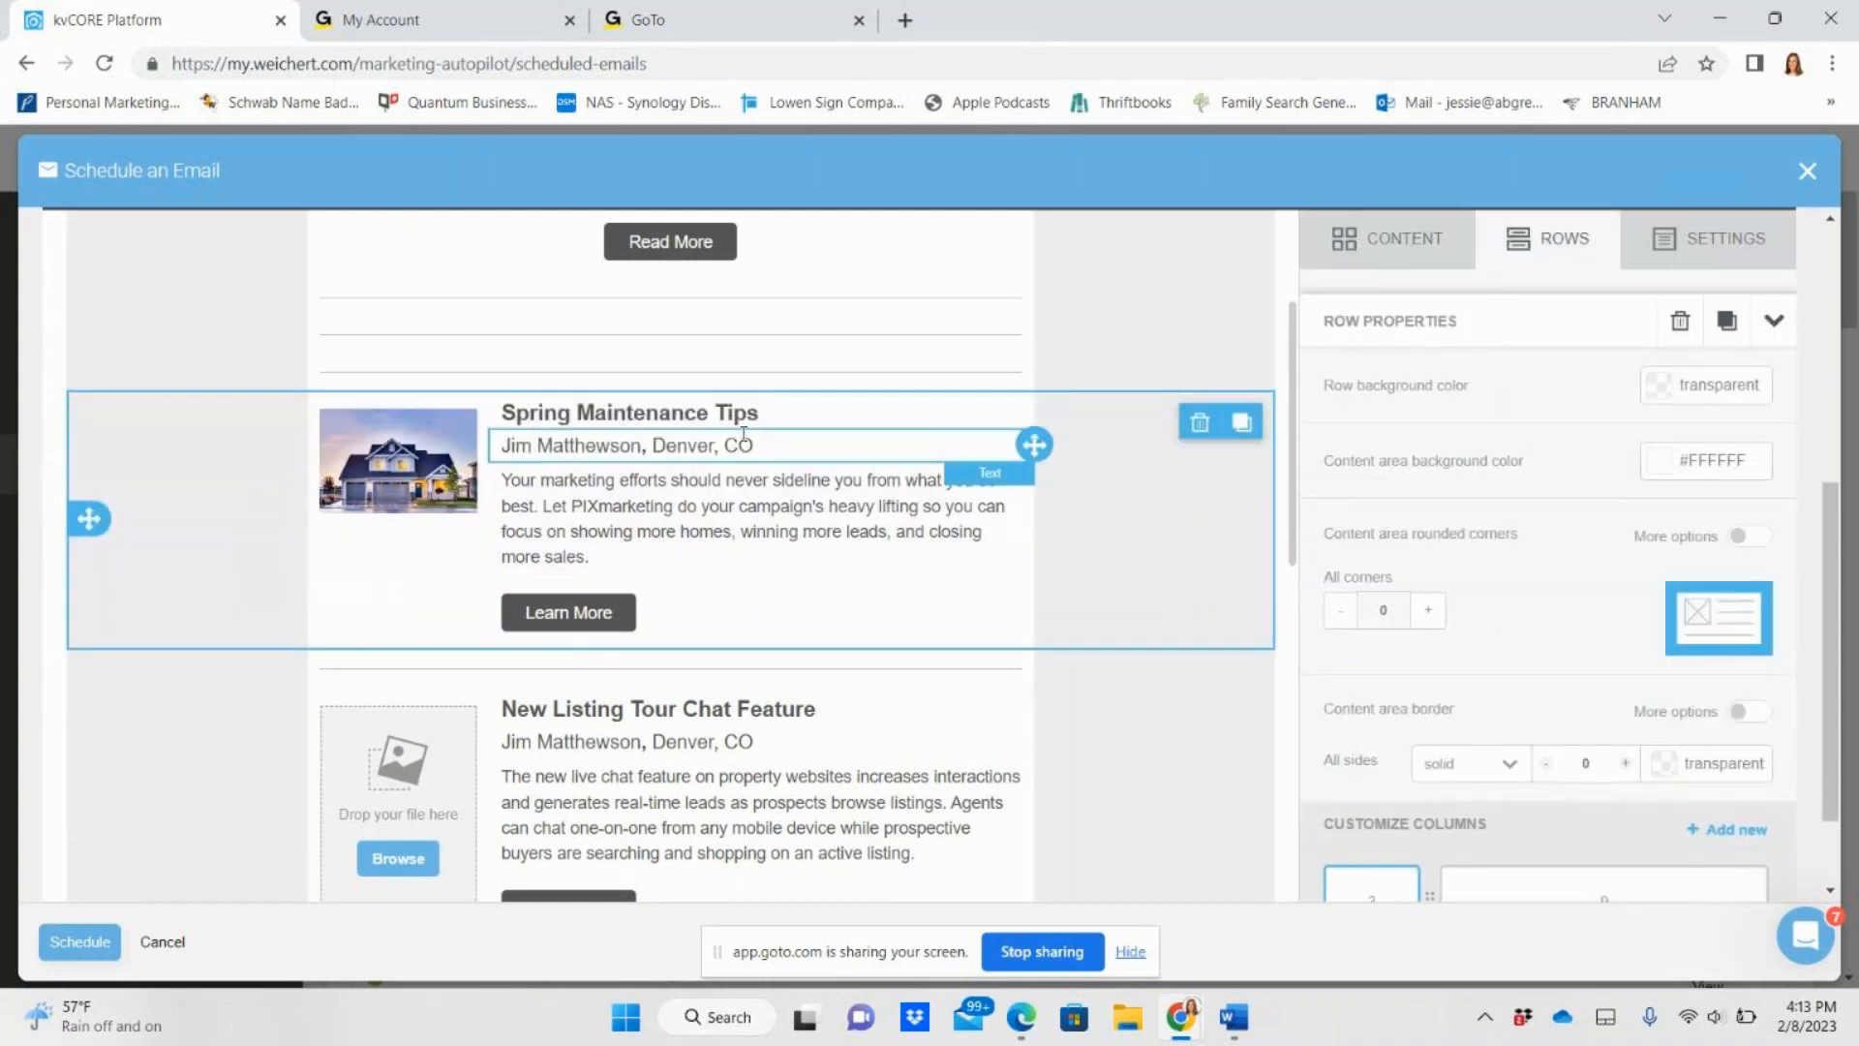
- Delete the author and location line below the "Spring Maintenance Tips" title
left_click(821, 448)
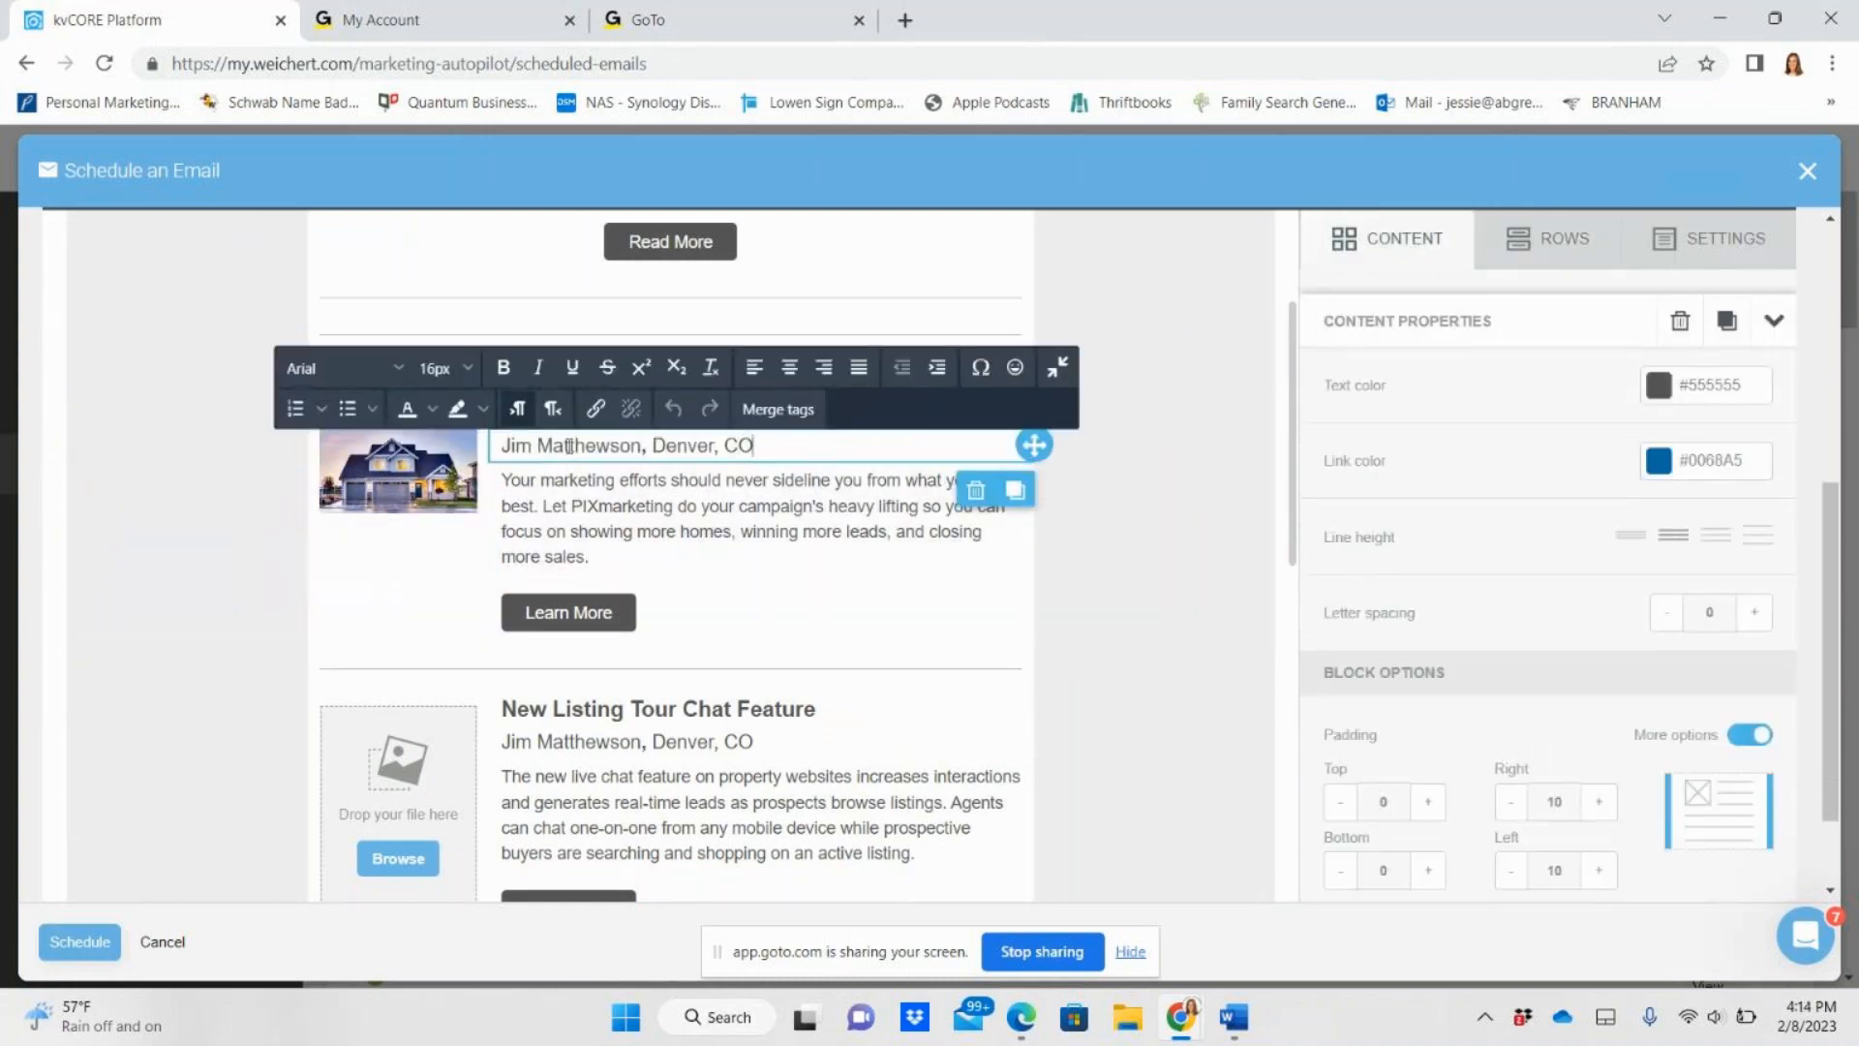
left_click(976, 491)
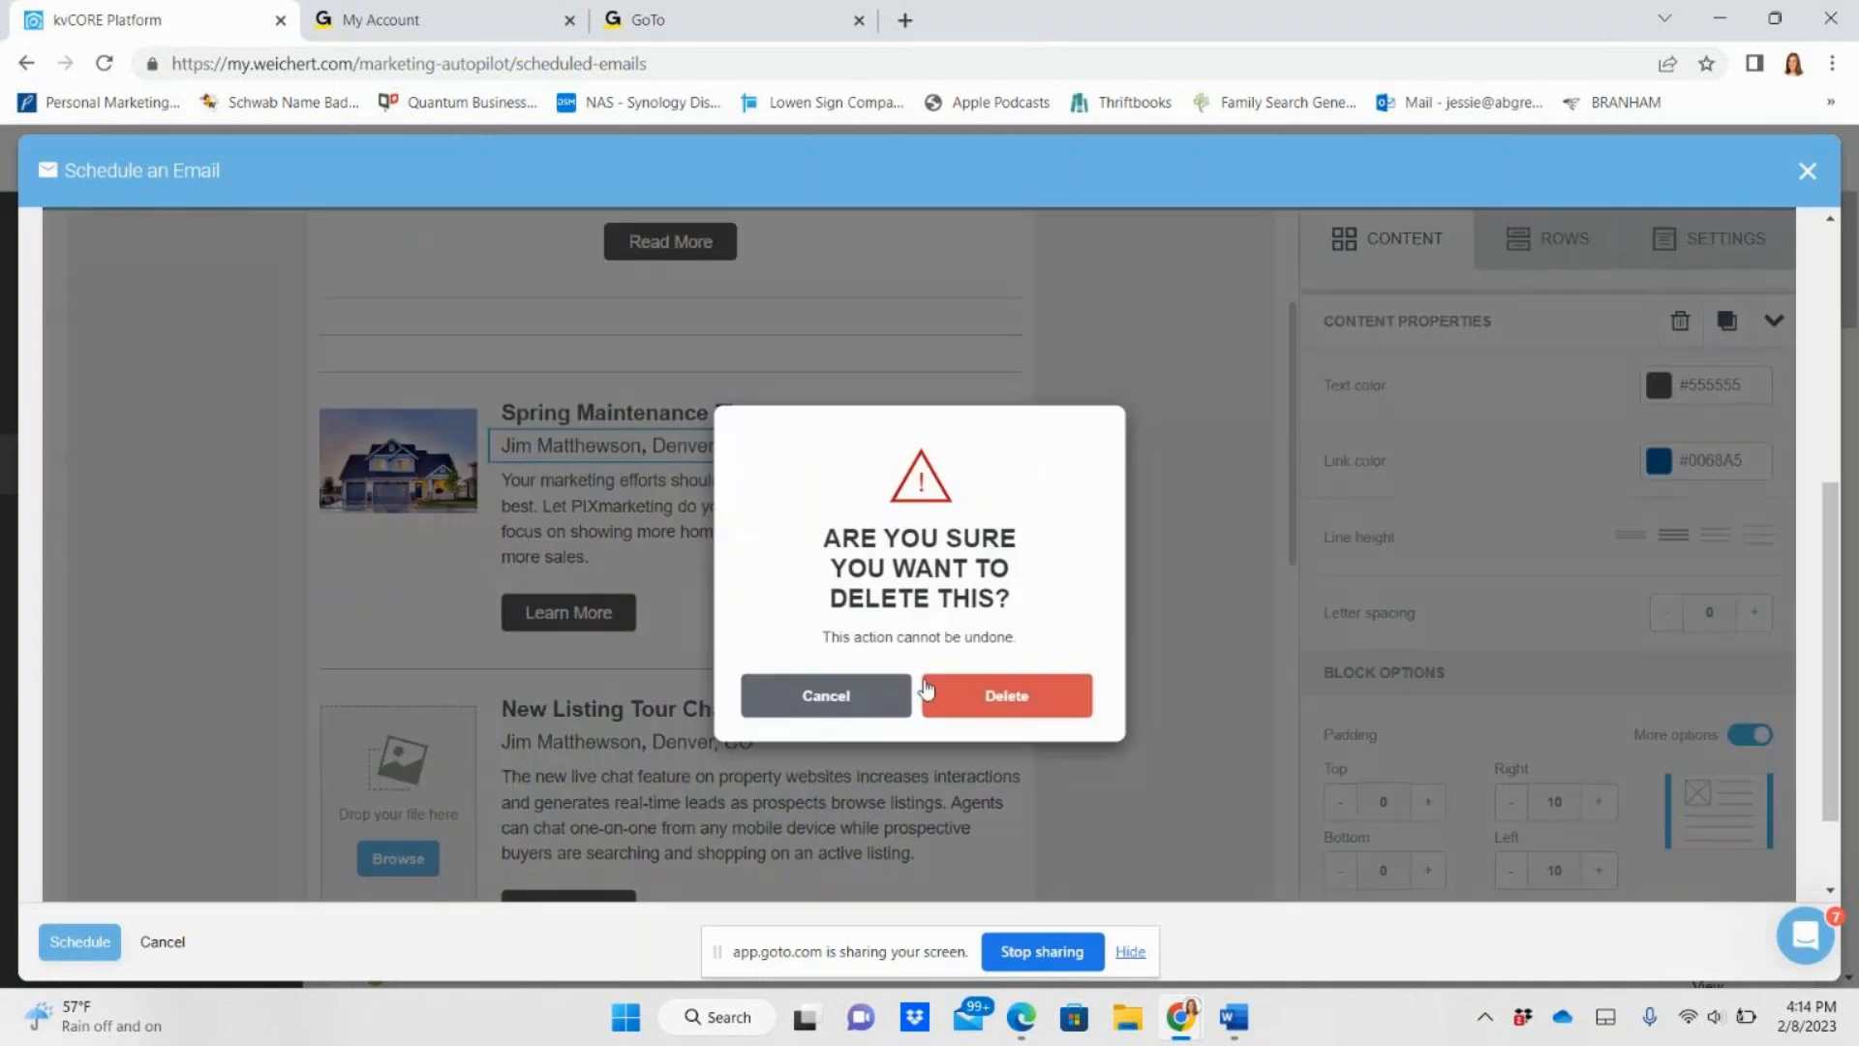
left_click(973, 714)
- Replace the body text of the "Spring Maintenance Tips" article with the placeholder text "ADLFBJAOGDBSLFKGBJSIOJGLSFJSF"
left_click(721, 523)
key("ctrl+a")
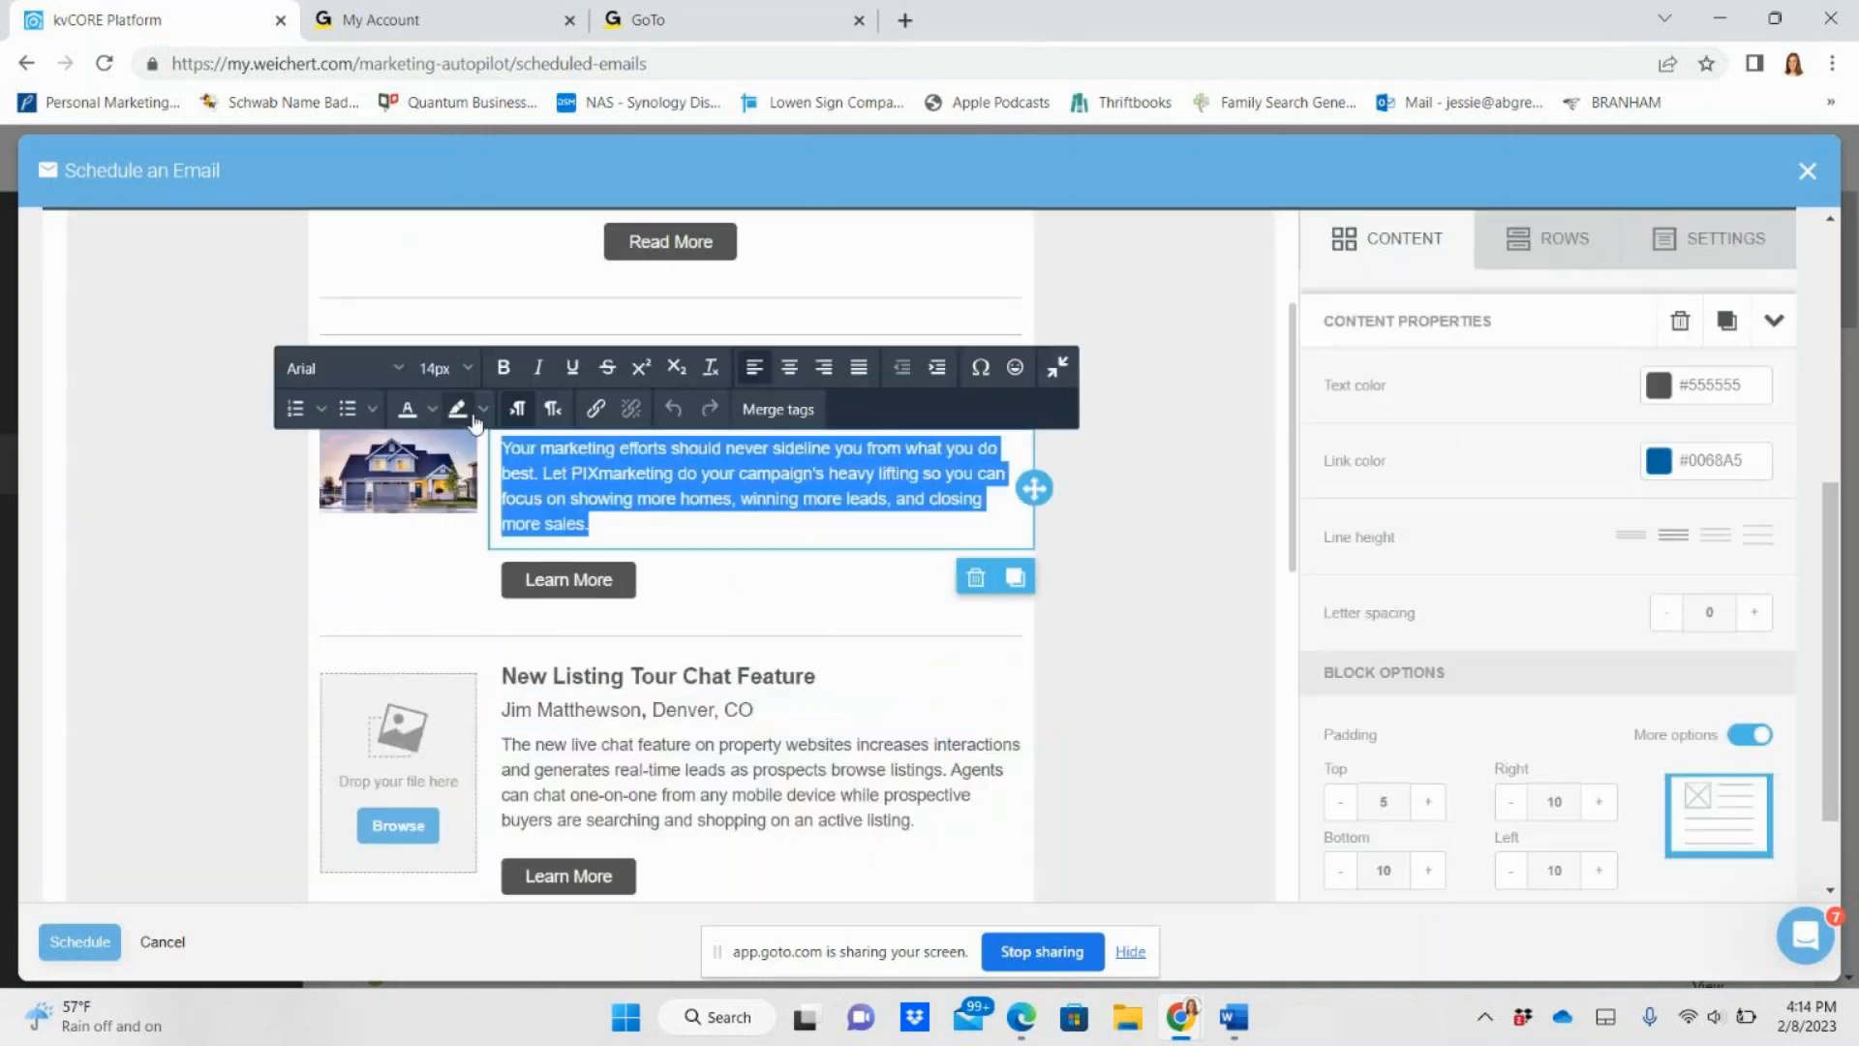
type("ADLFBJAOGDBSLFKGBJSIOJGLSFJSF")
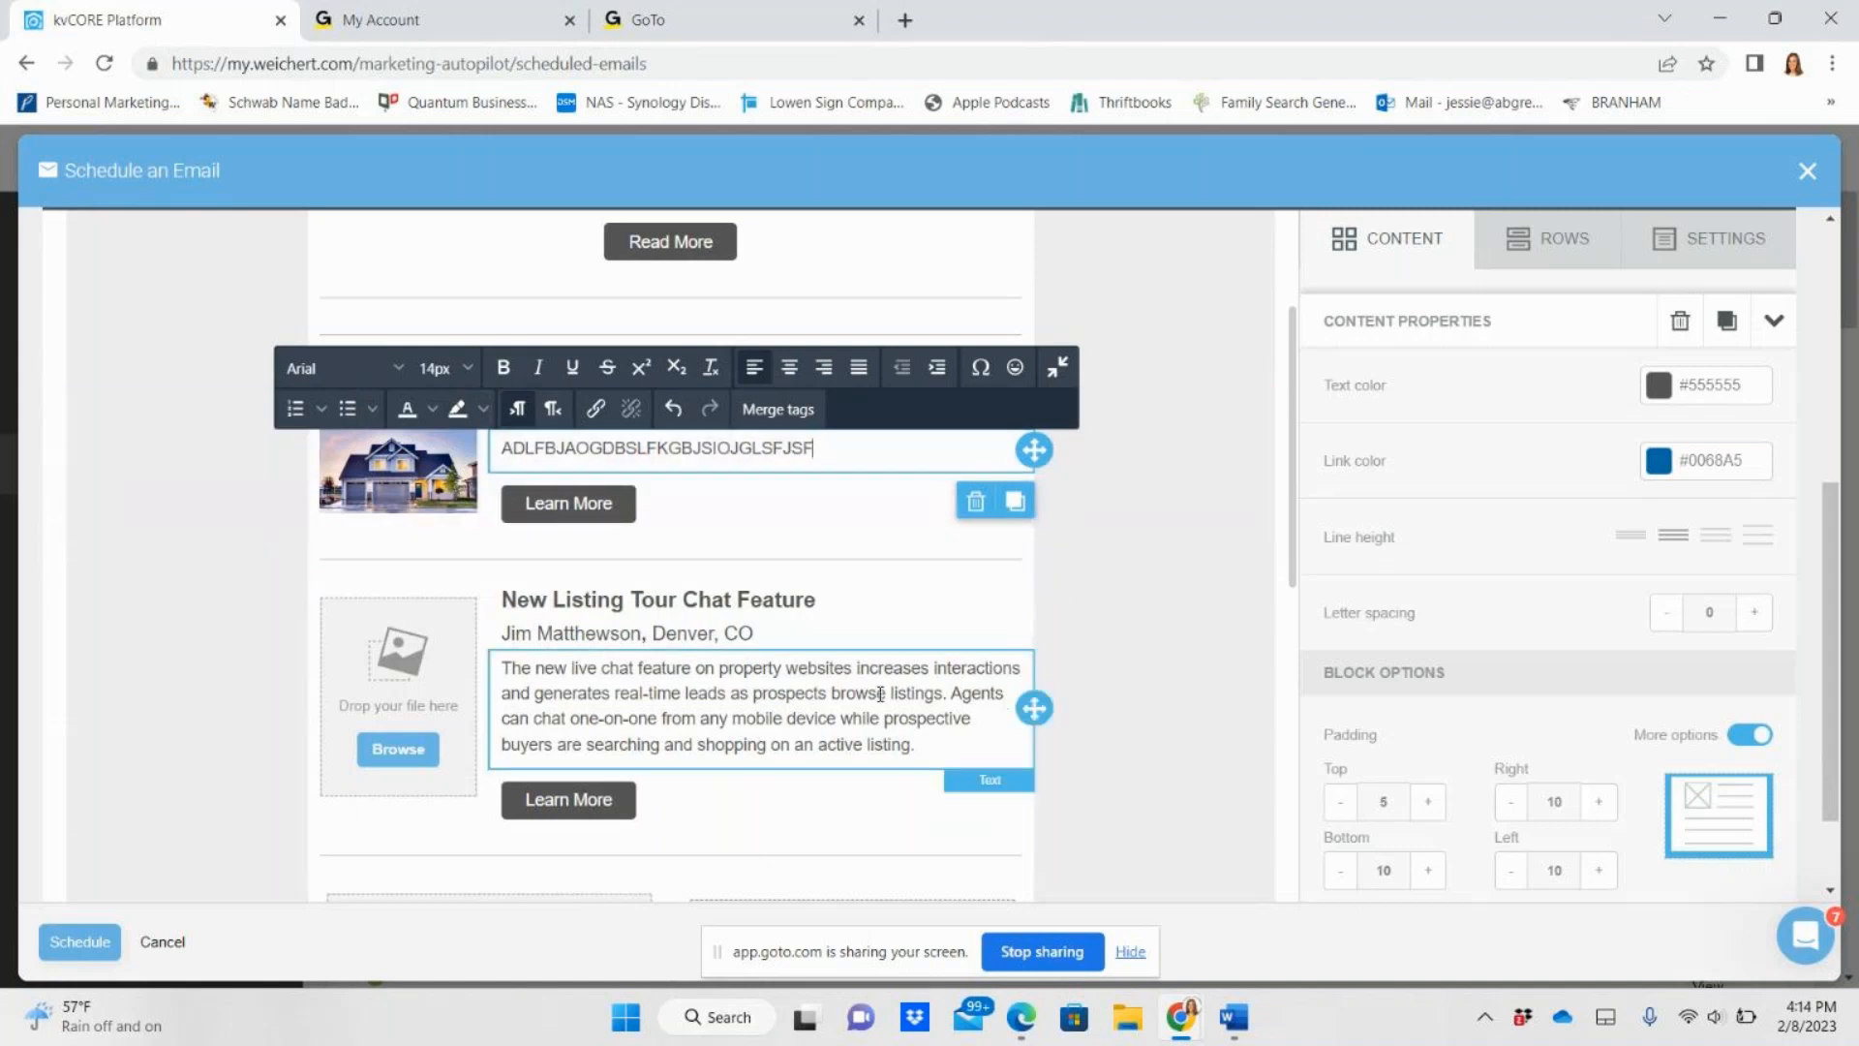
- Look through the remaining article blocks below "Spring Maintenance Tips", including the "New Listing Tour Chat Feature" author line and the two-column articles
scroll(880, 693, "down", 3)
left_click(634, 392)
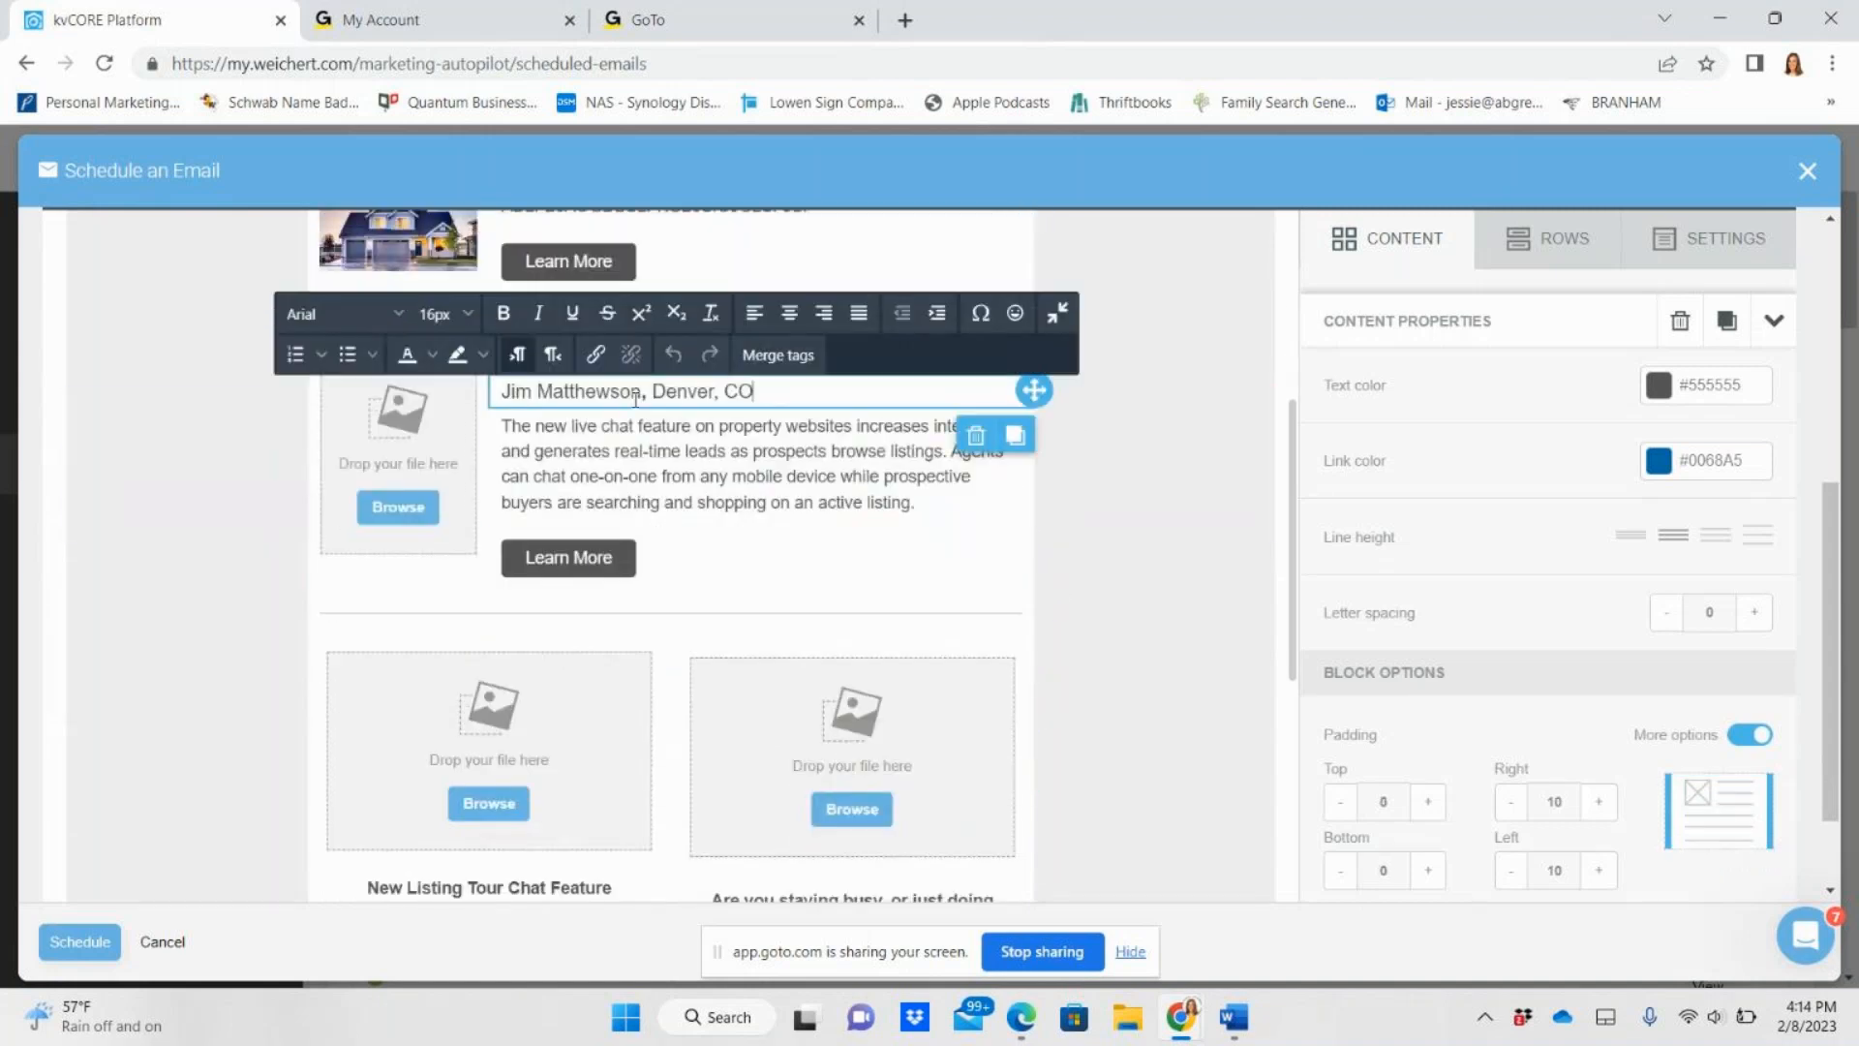
scroll(586, 474, "up", 1)
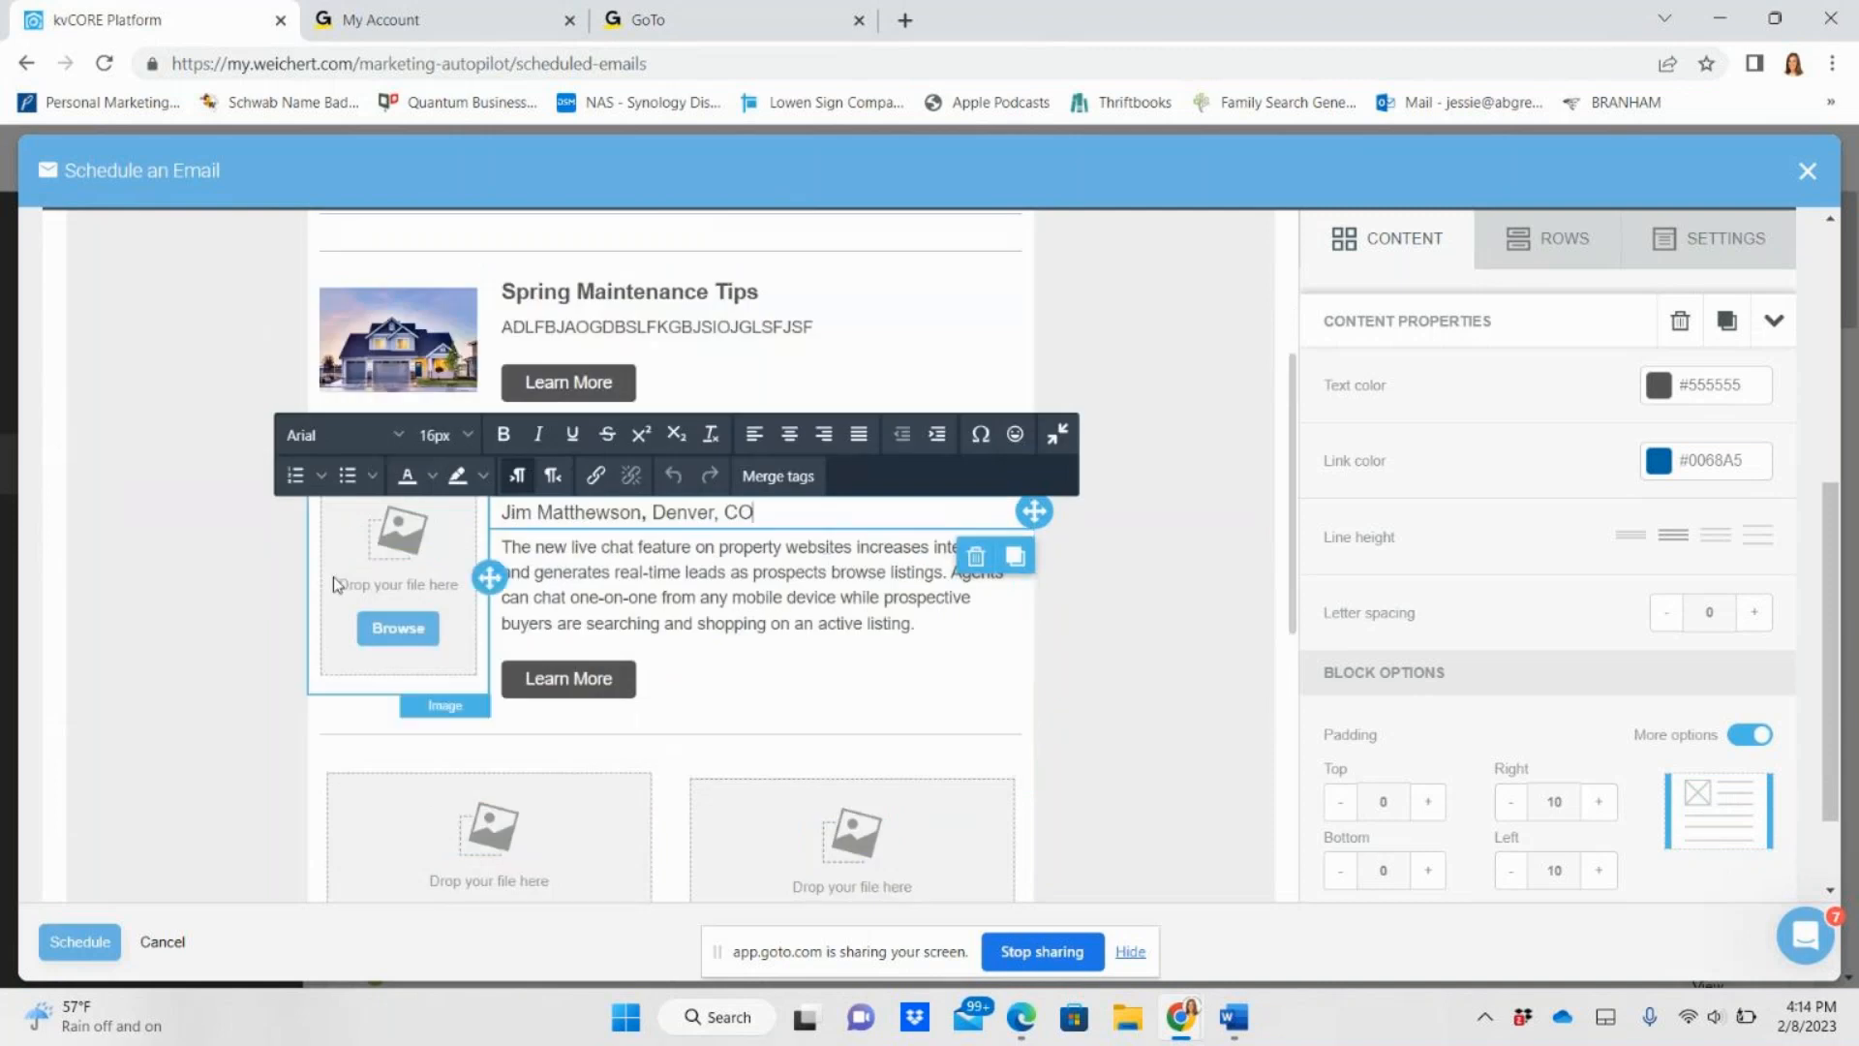
scroll(737, 620, "down", 3)
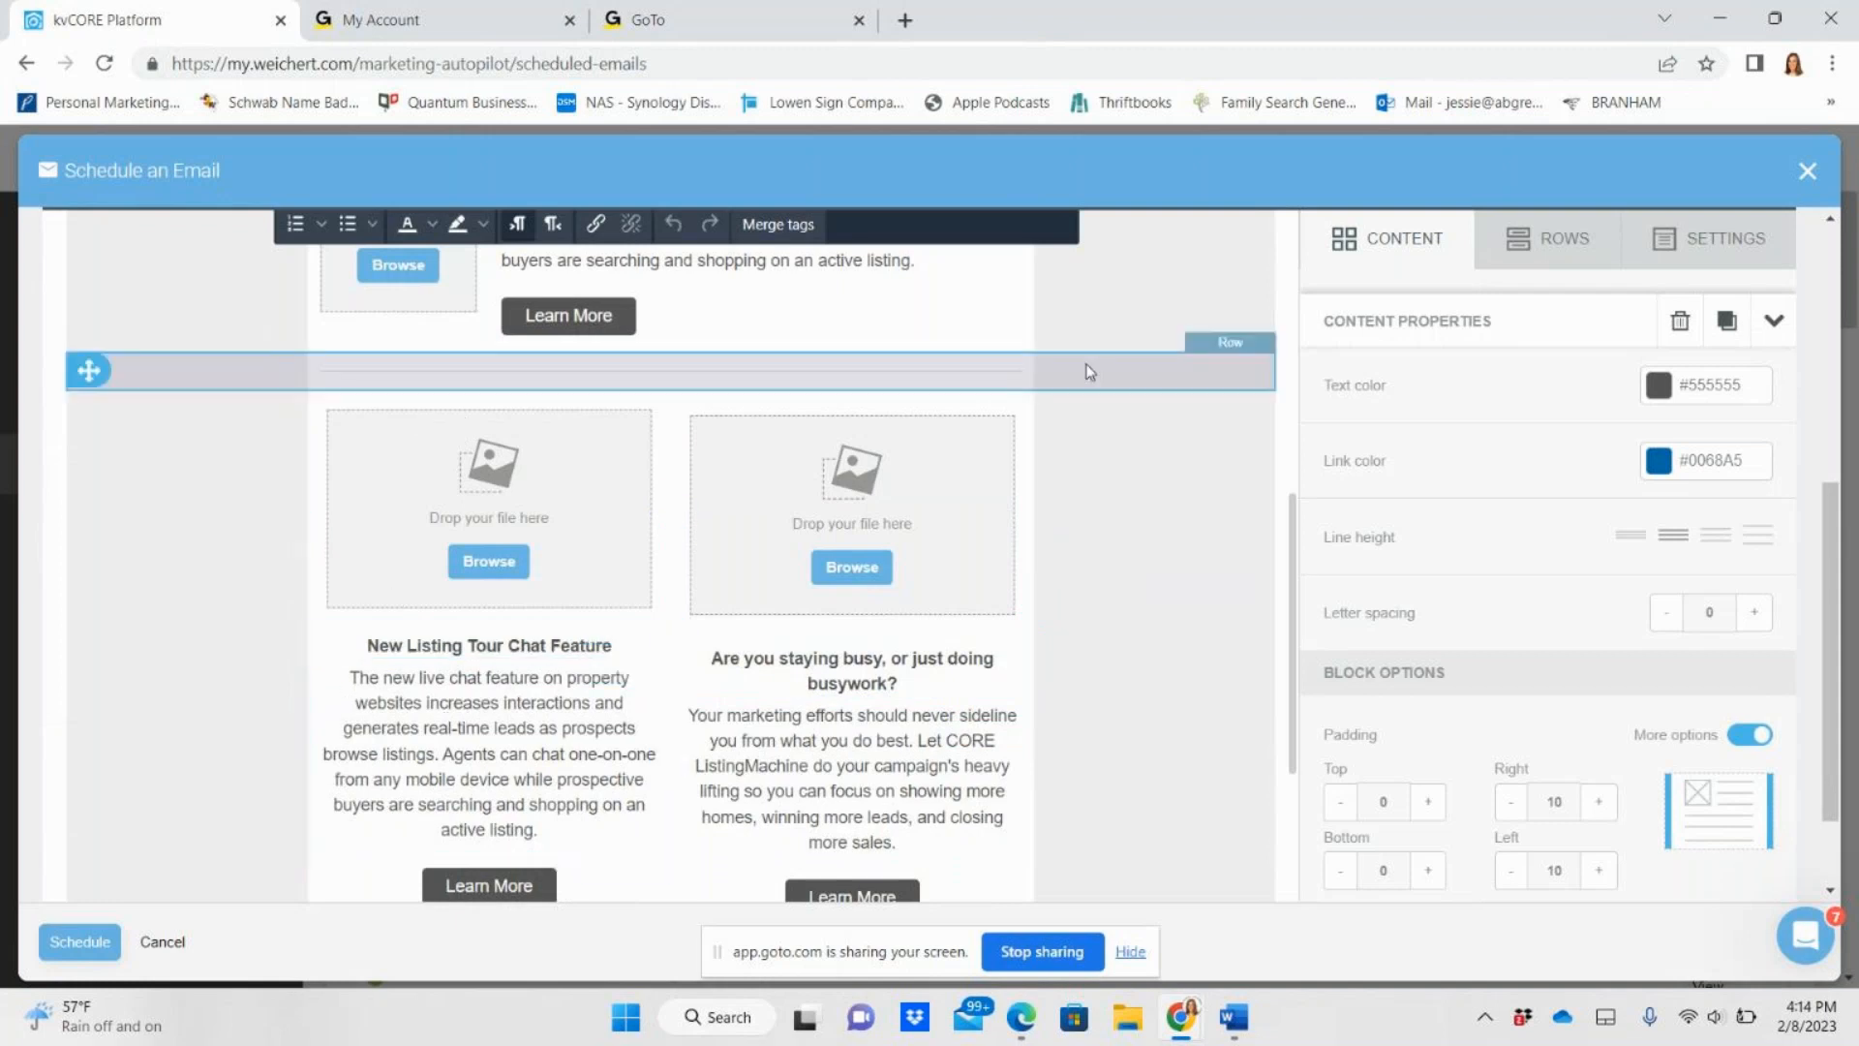
scroll(918, 801, "down", 2)
scroll(918, 802, "down", 1)
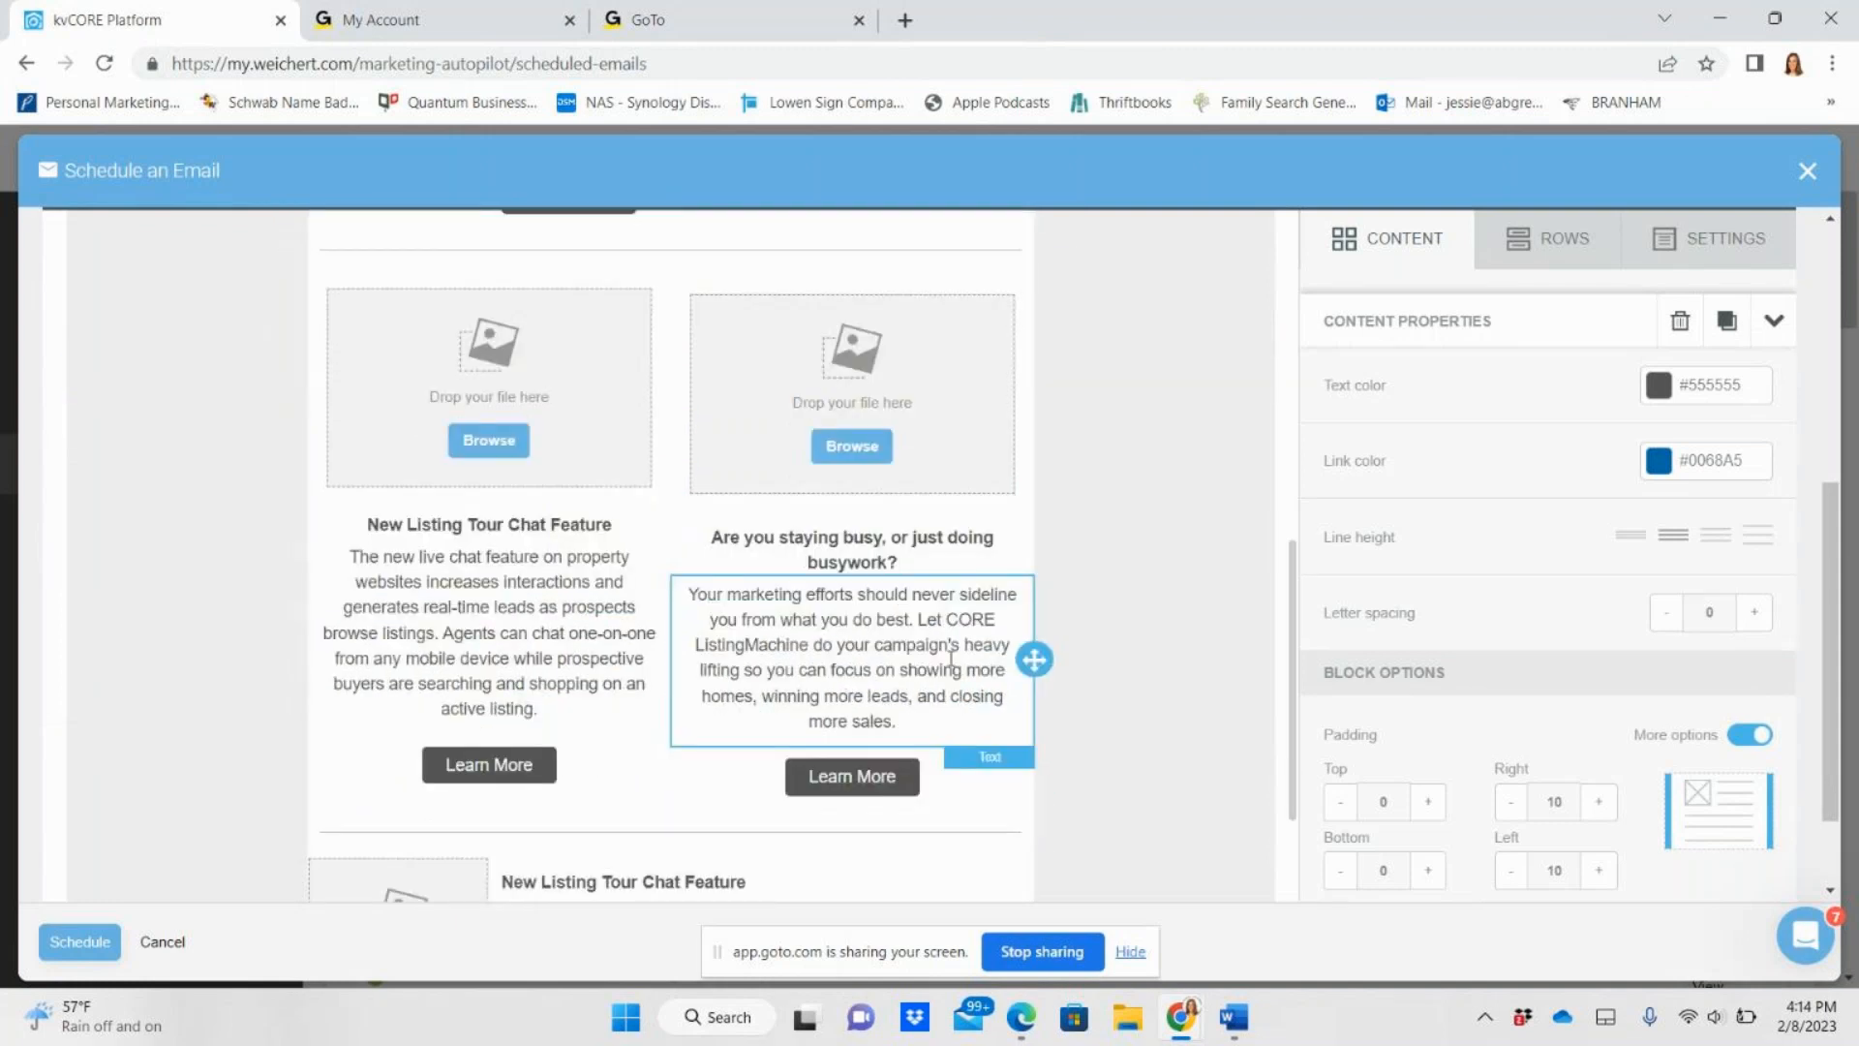
scroll(958, 610, "up", 2)
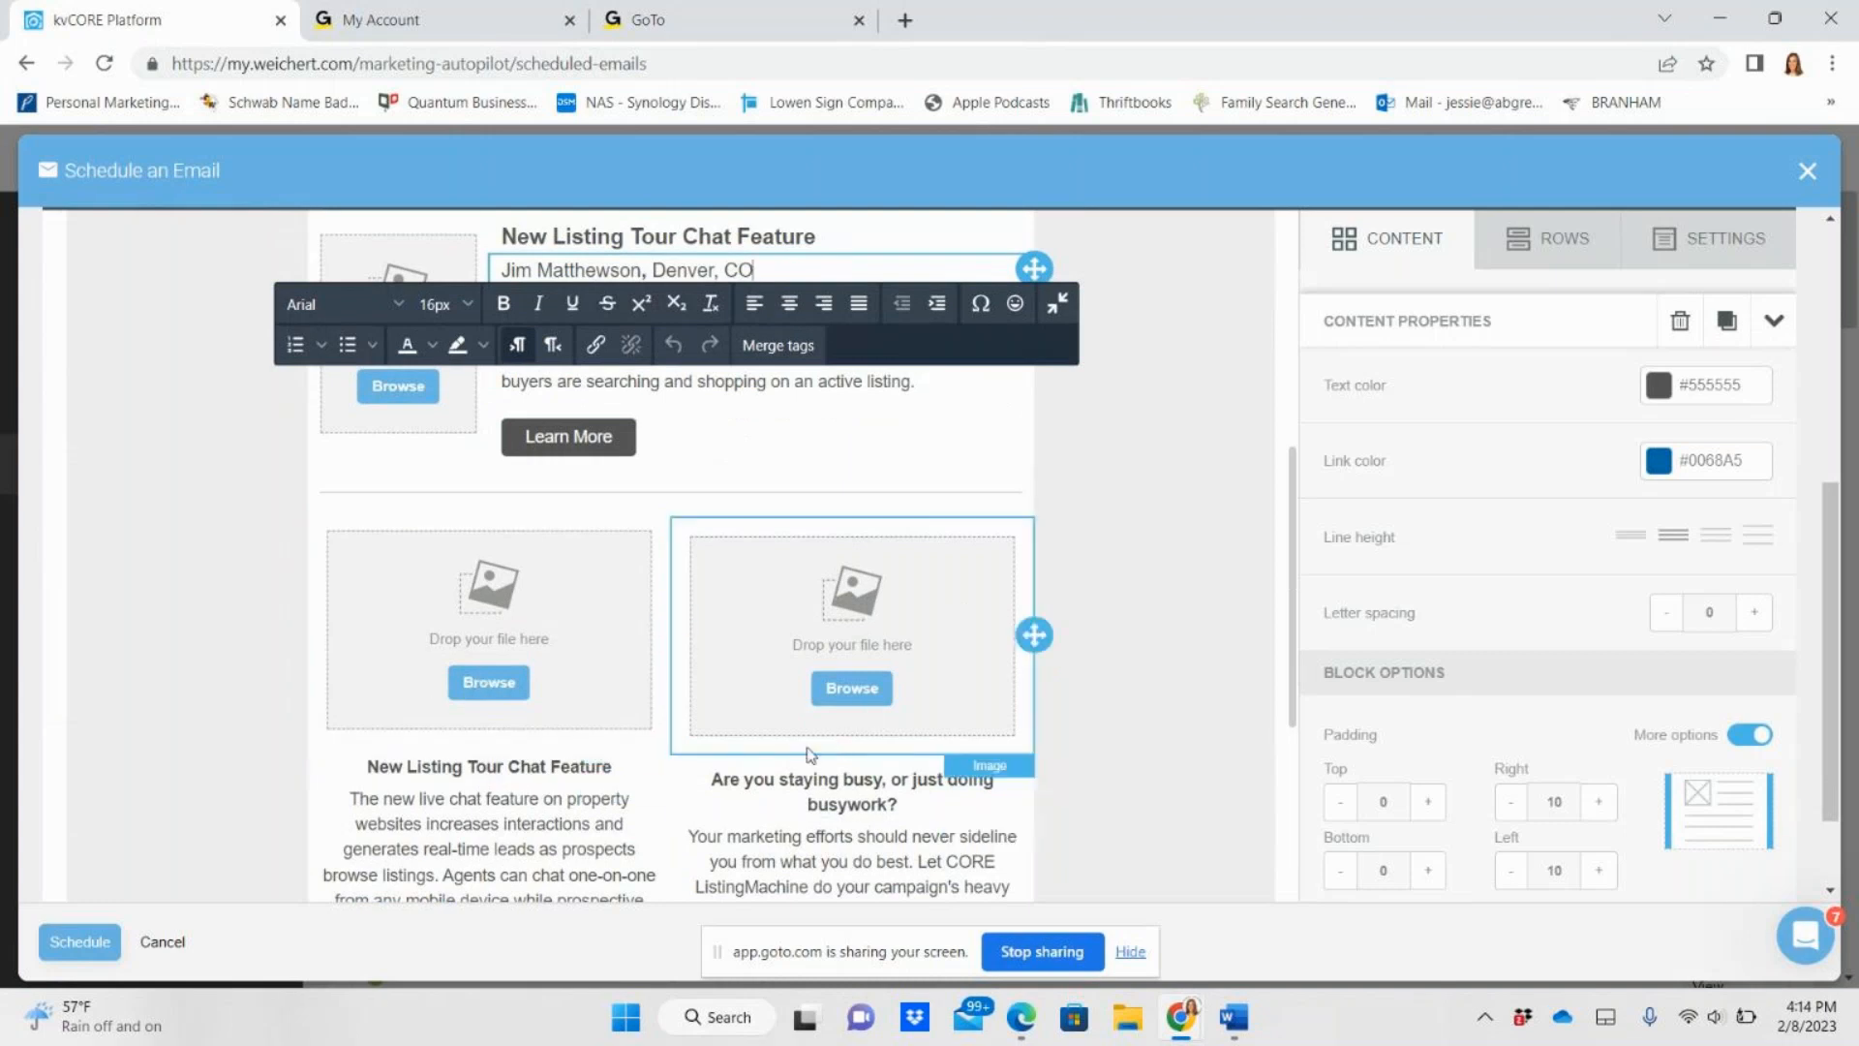
scroll(831, 748, "down", 5)
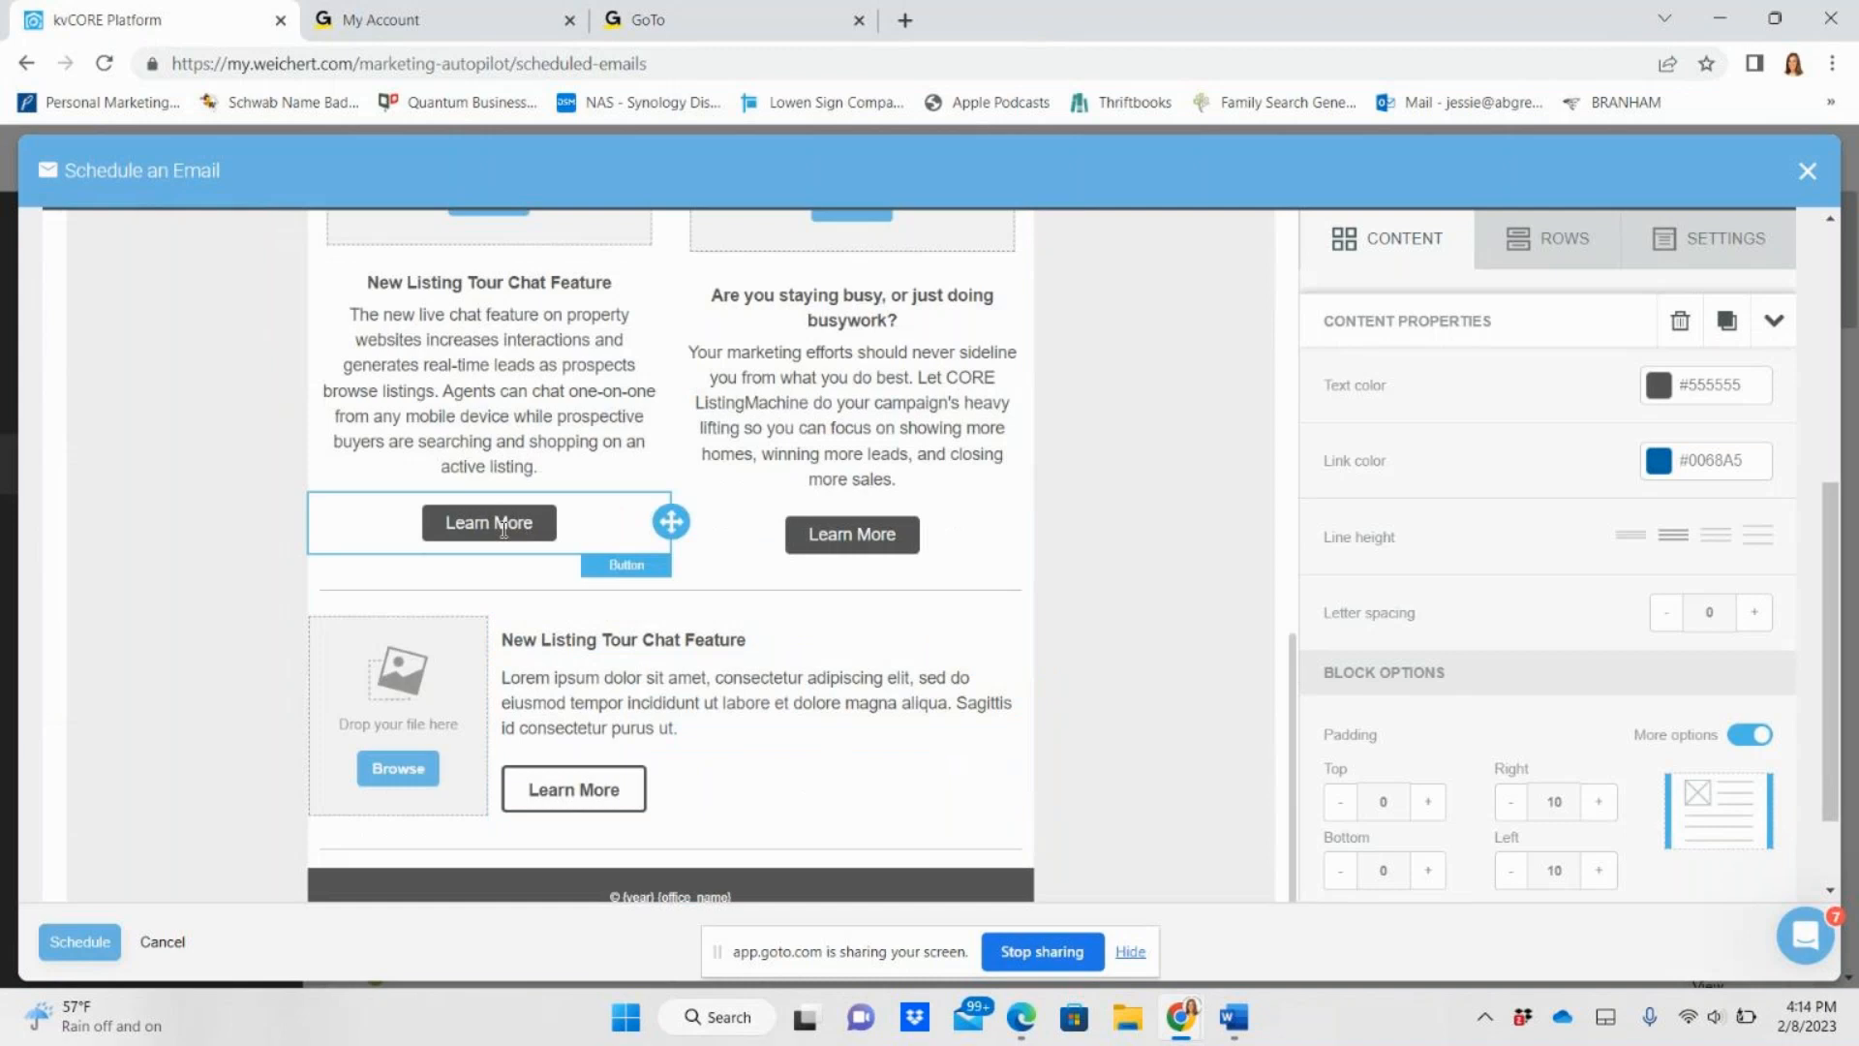
- Select the Learn More button under the two-column section's "New Listing Tour Chat Feature" article and examine its link and button options
left_click(503, 528)
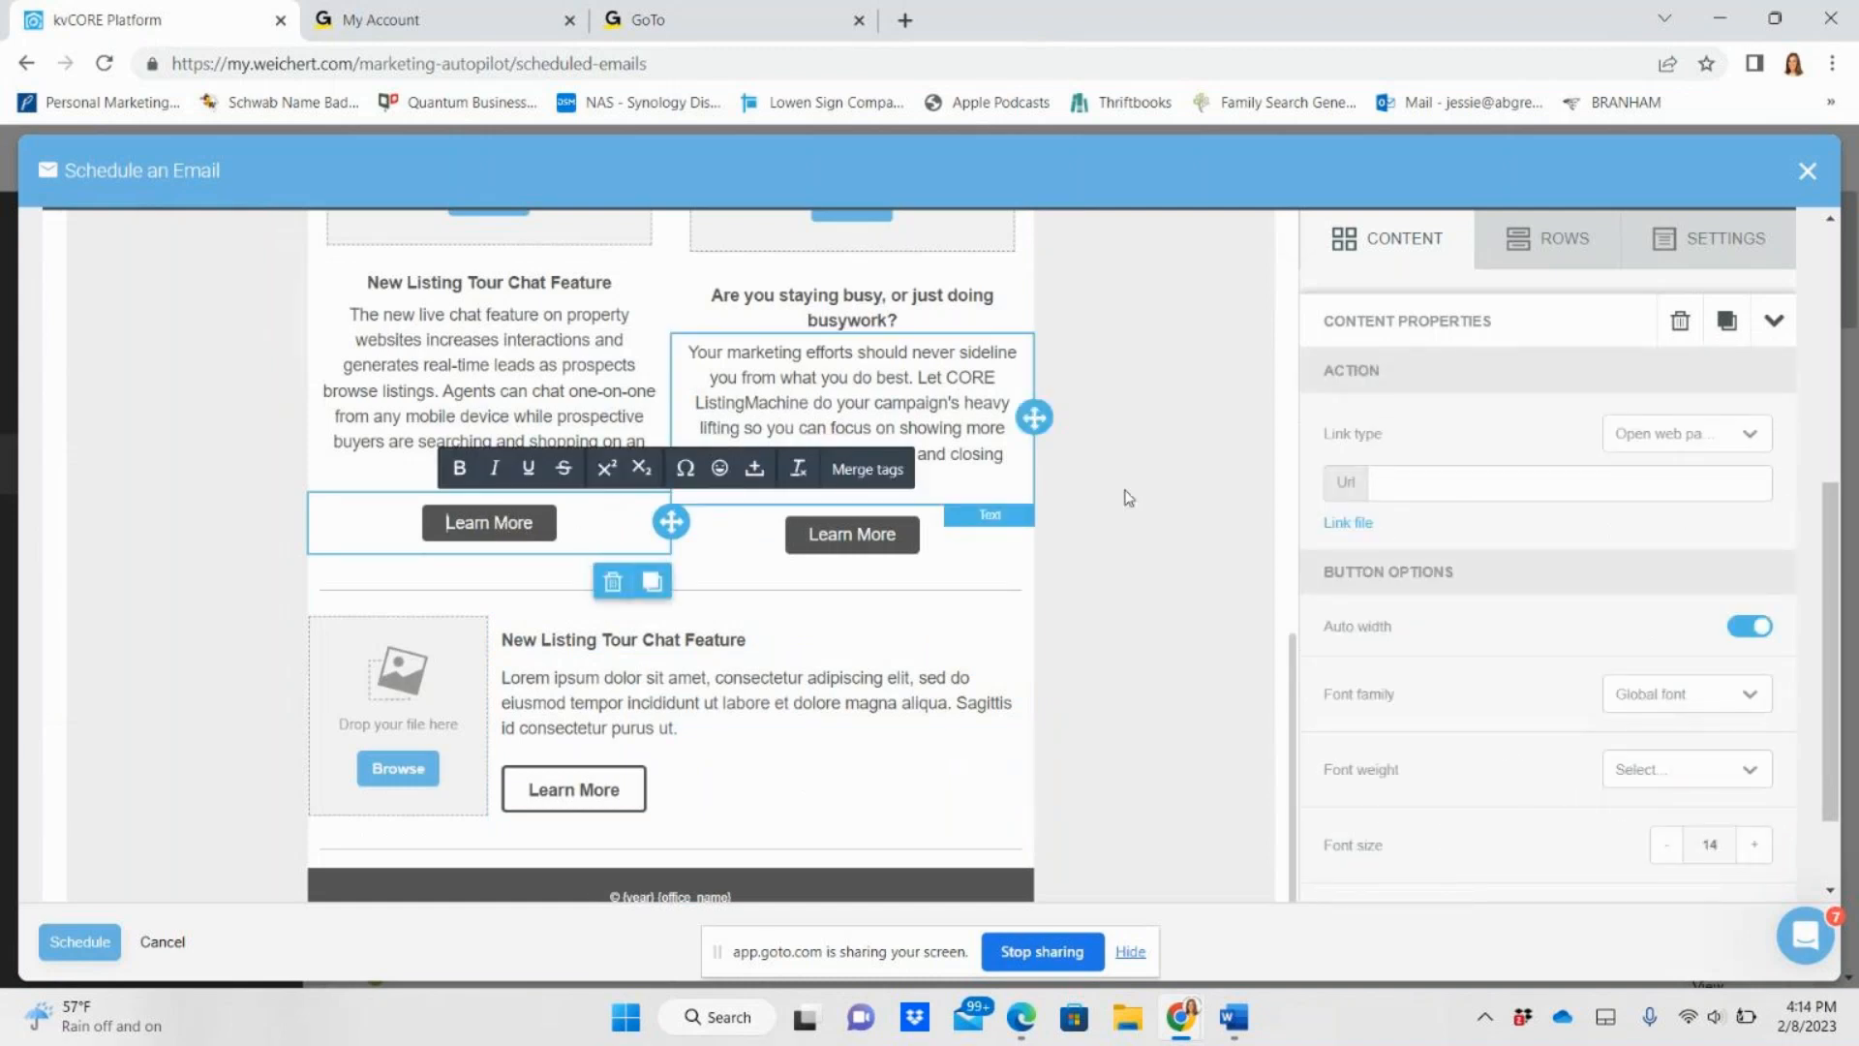
left_click(1474, 481)
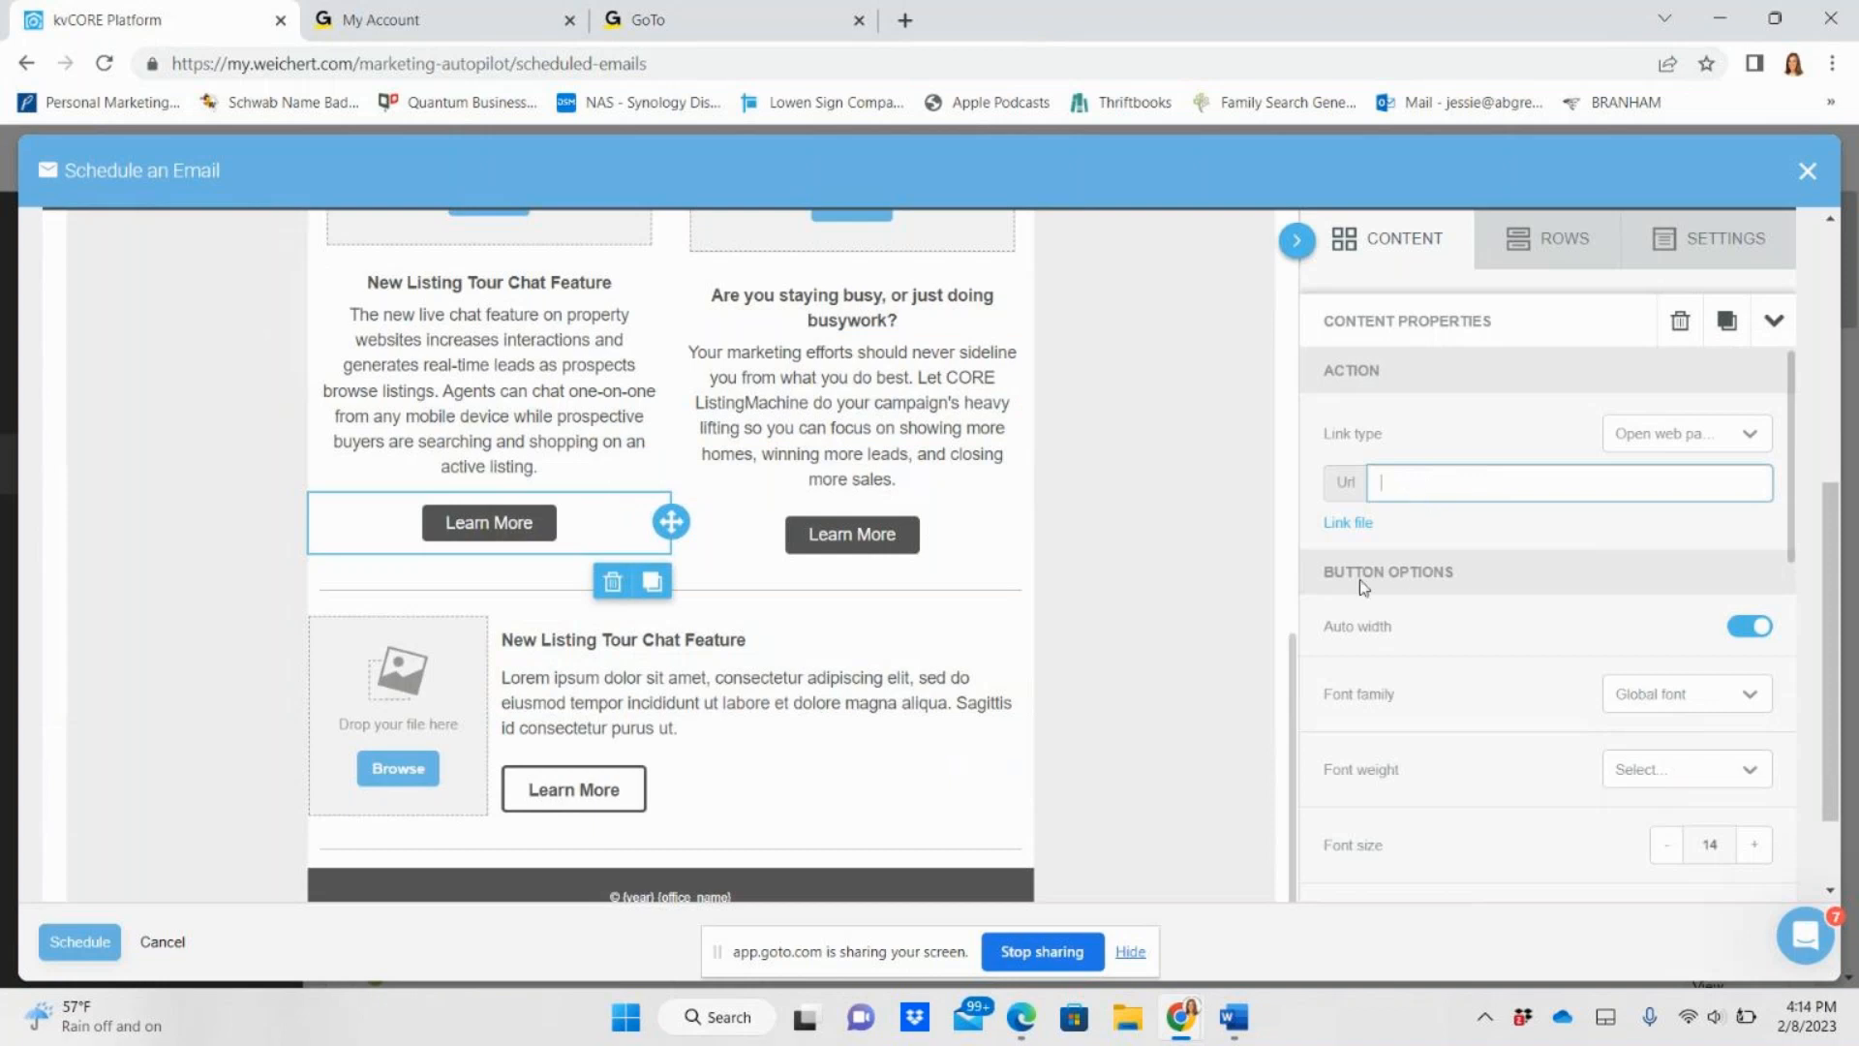
scroll(1353, 654, "down", 3)
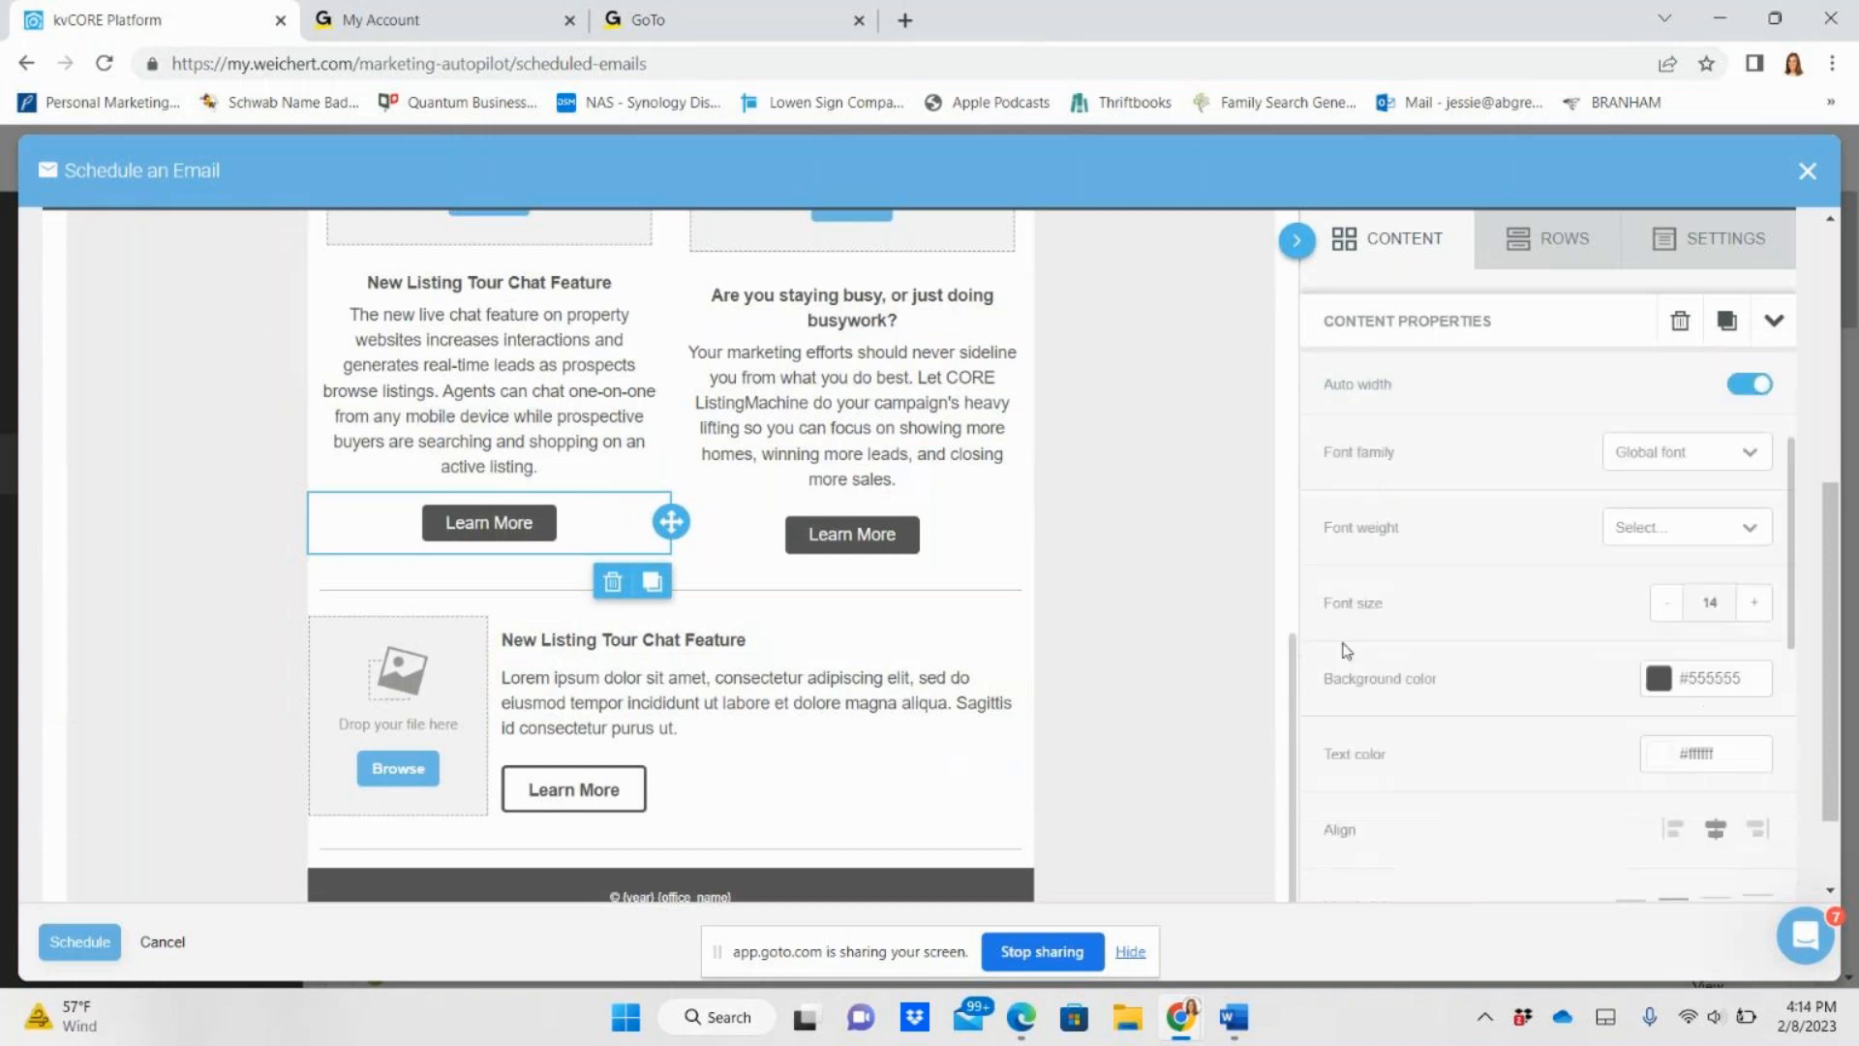
scroll(1252, 636, "down", 2)
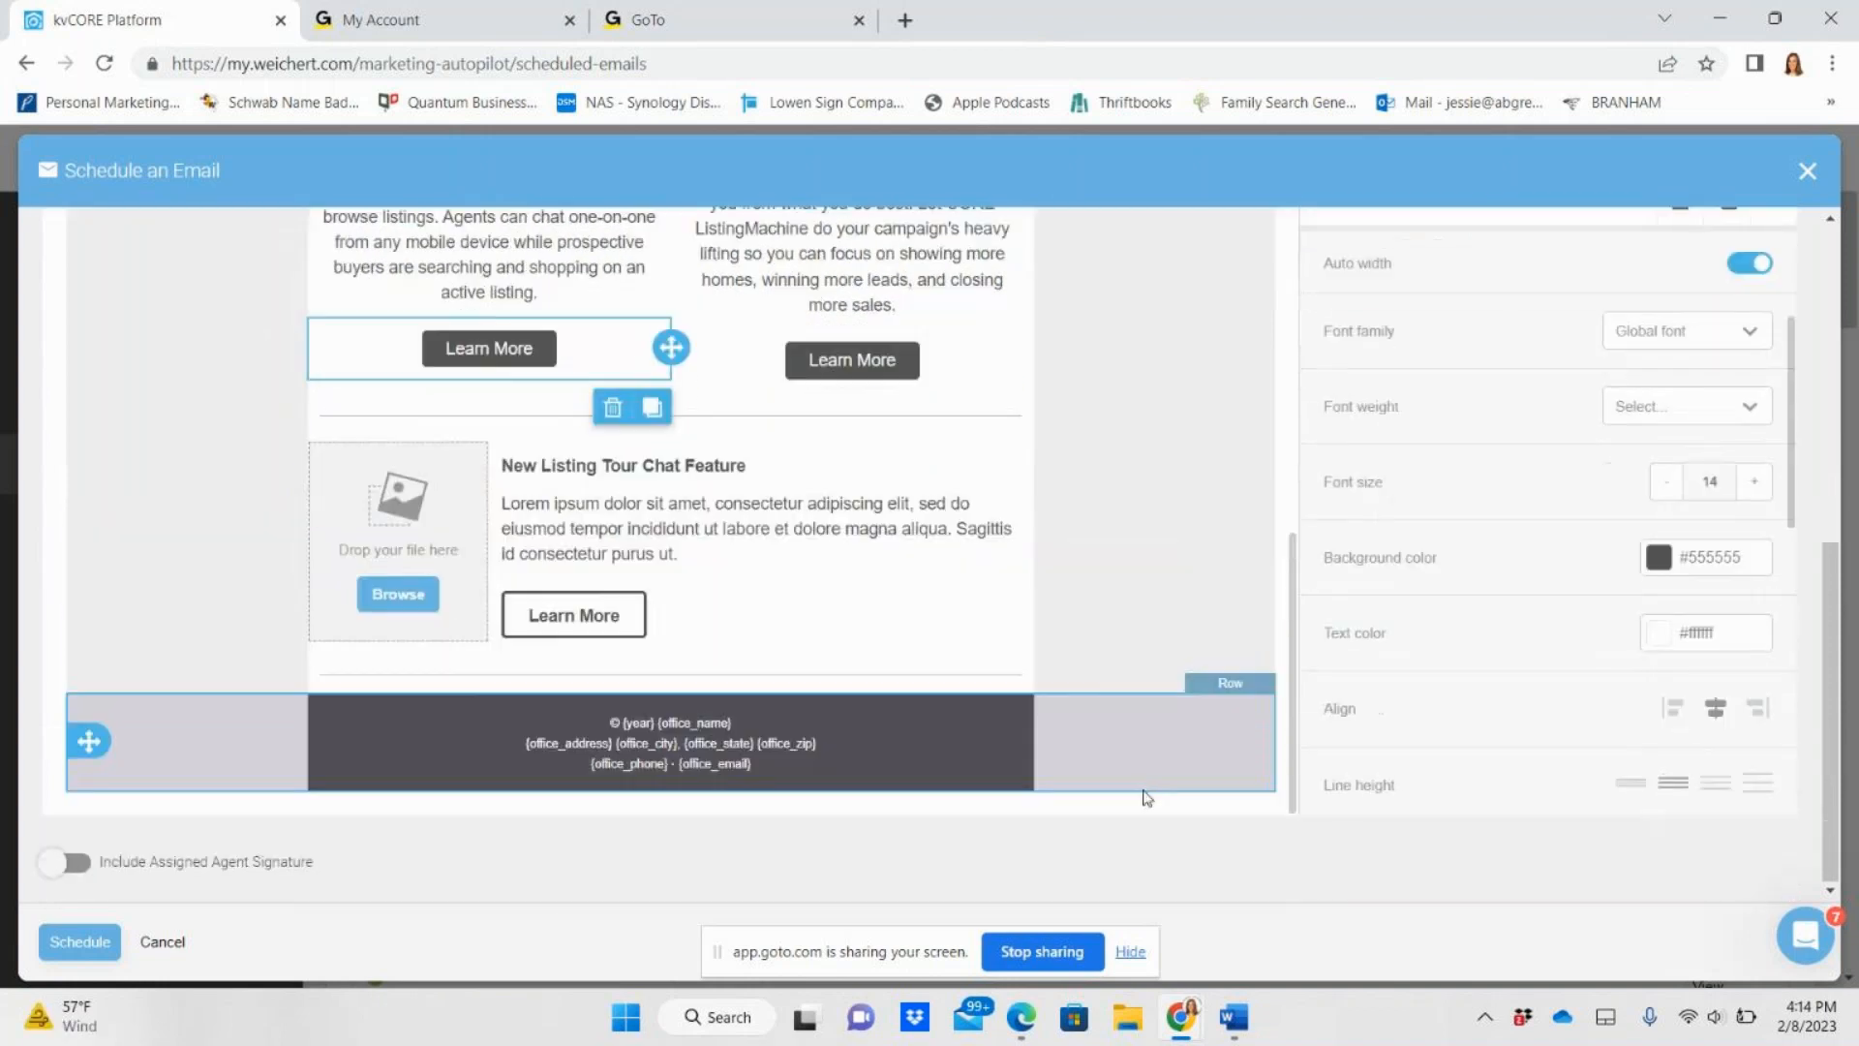
- Examine the footer row with the office details and review the whole newsletter from the agent header down
left_click(1065, 749)
left_click(1127, 741)
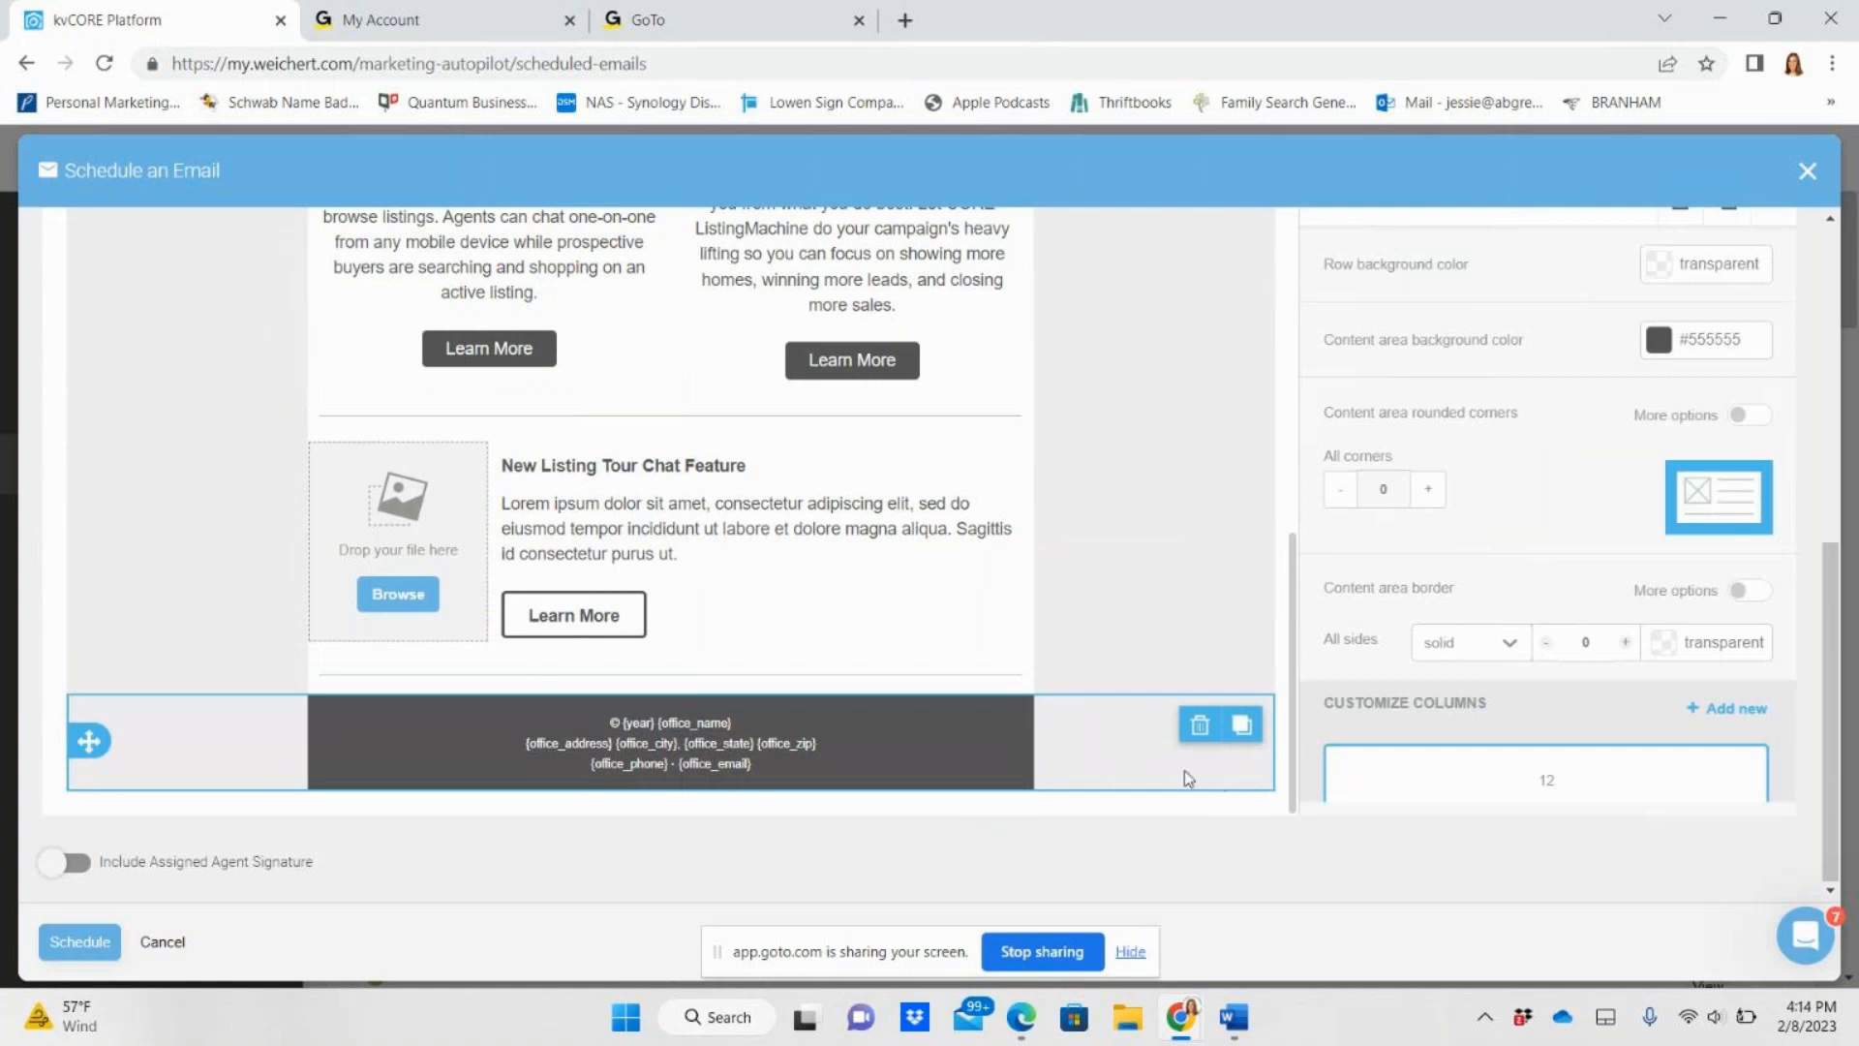
scroll(800, 440, "up", 10)
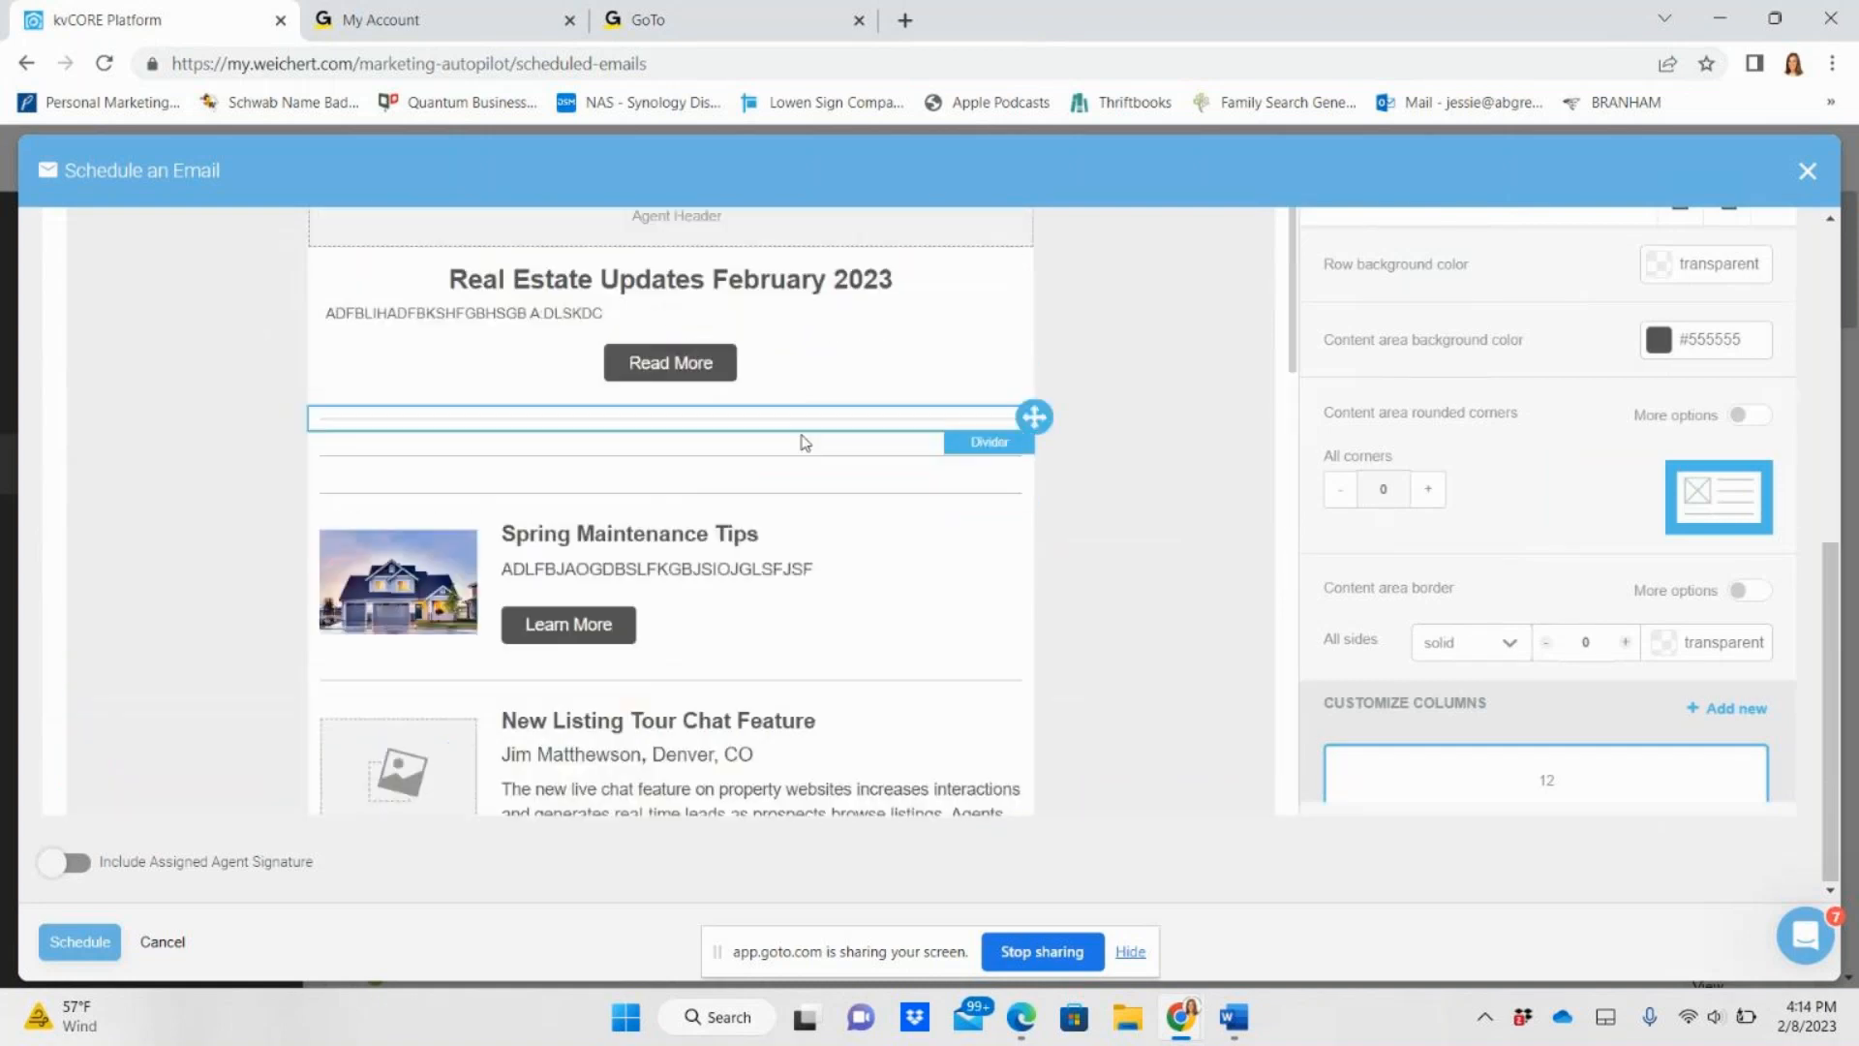
scroll(1205, 601, "down", 3)
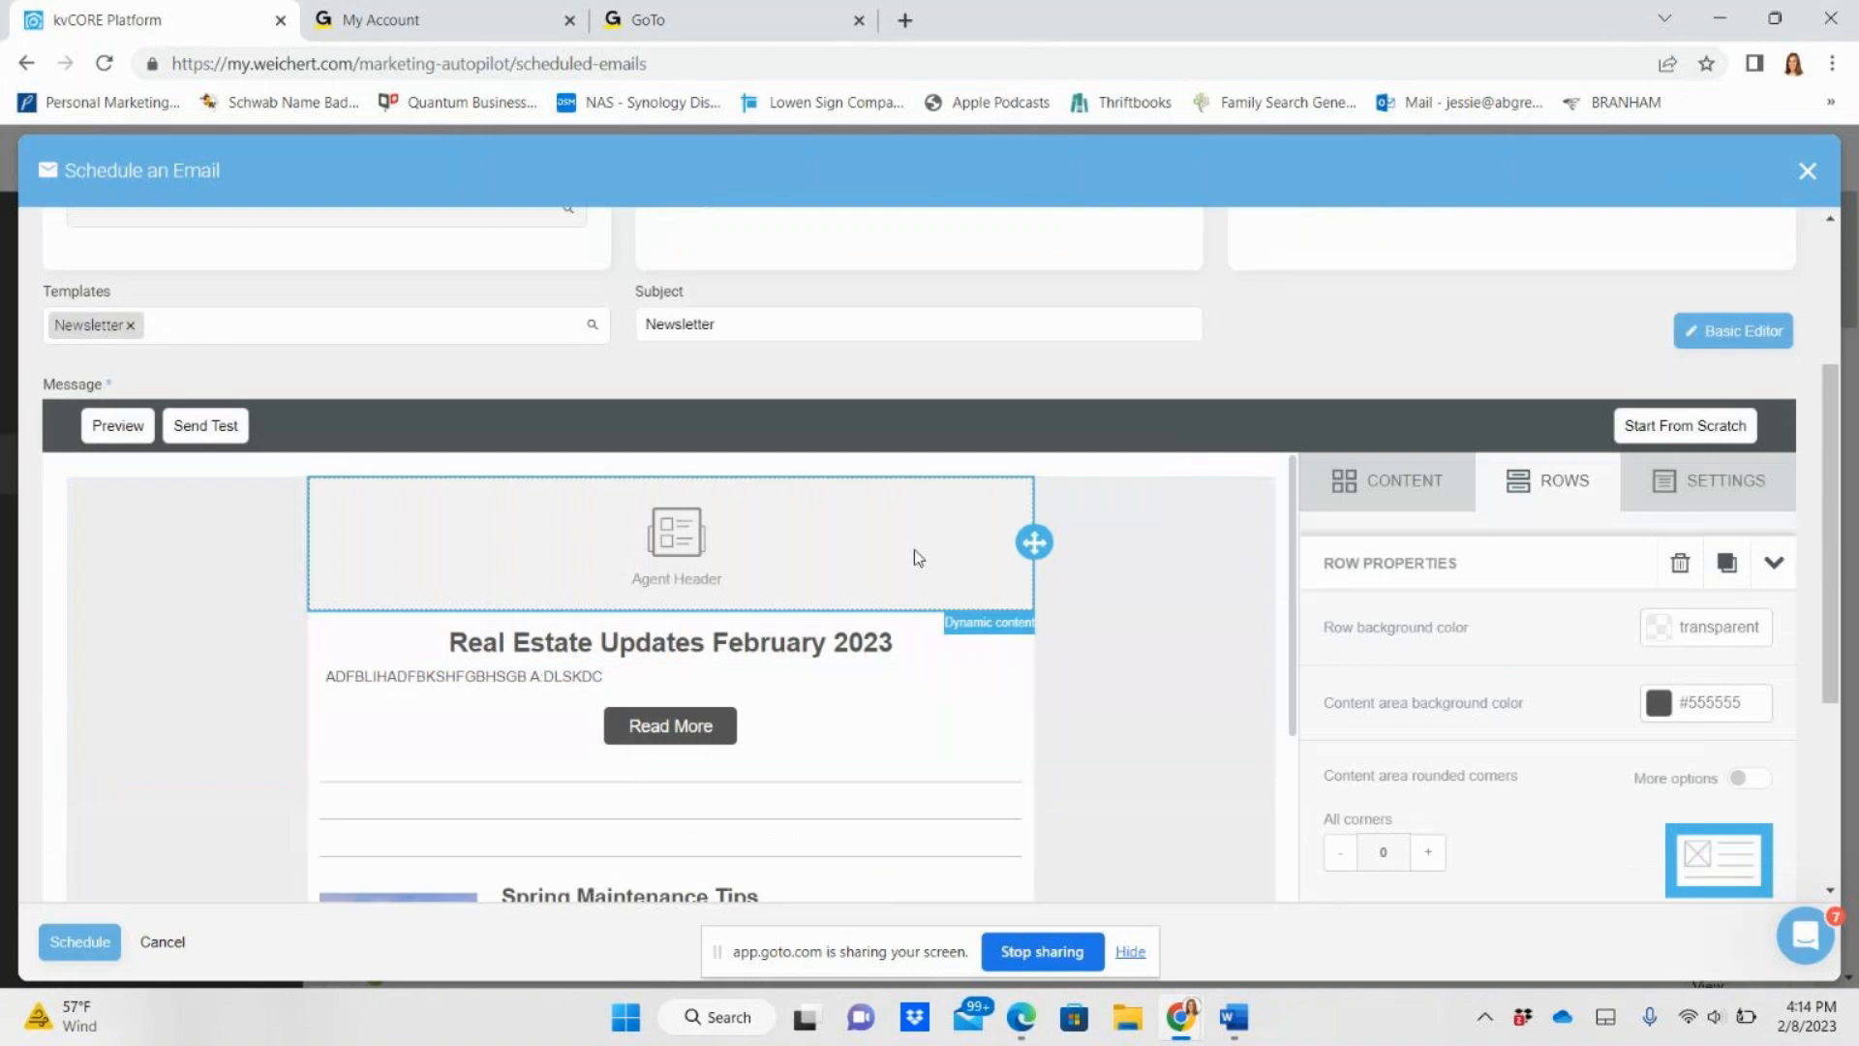
scroll(949, 571, "down", 4)
scroll(1225, 651, "up", 4)
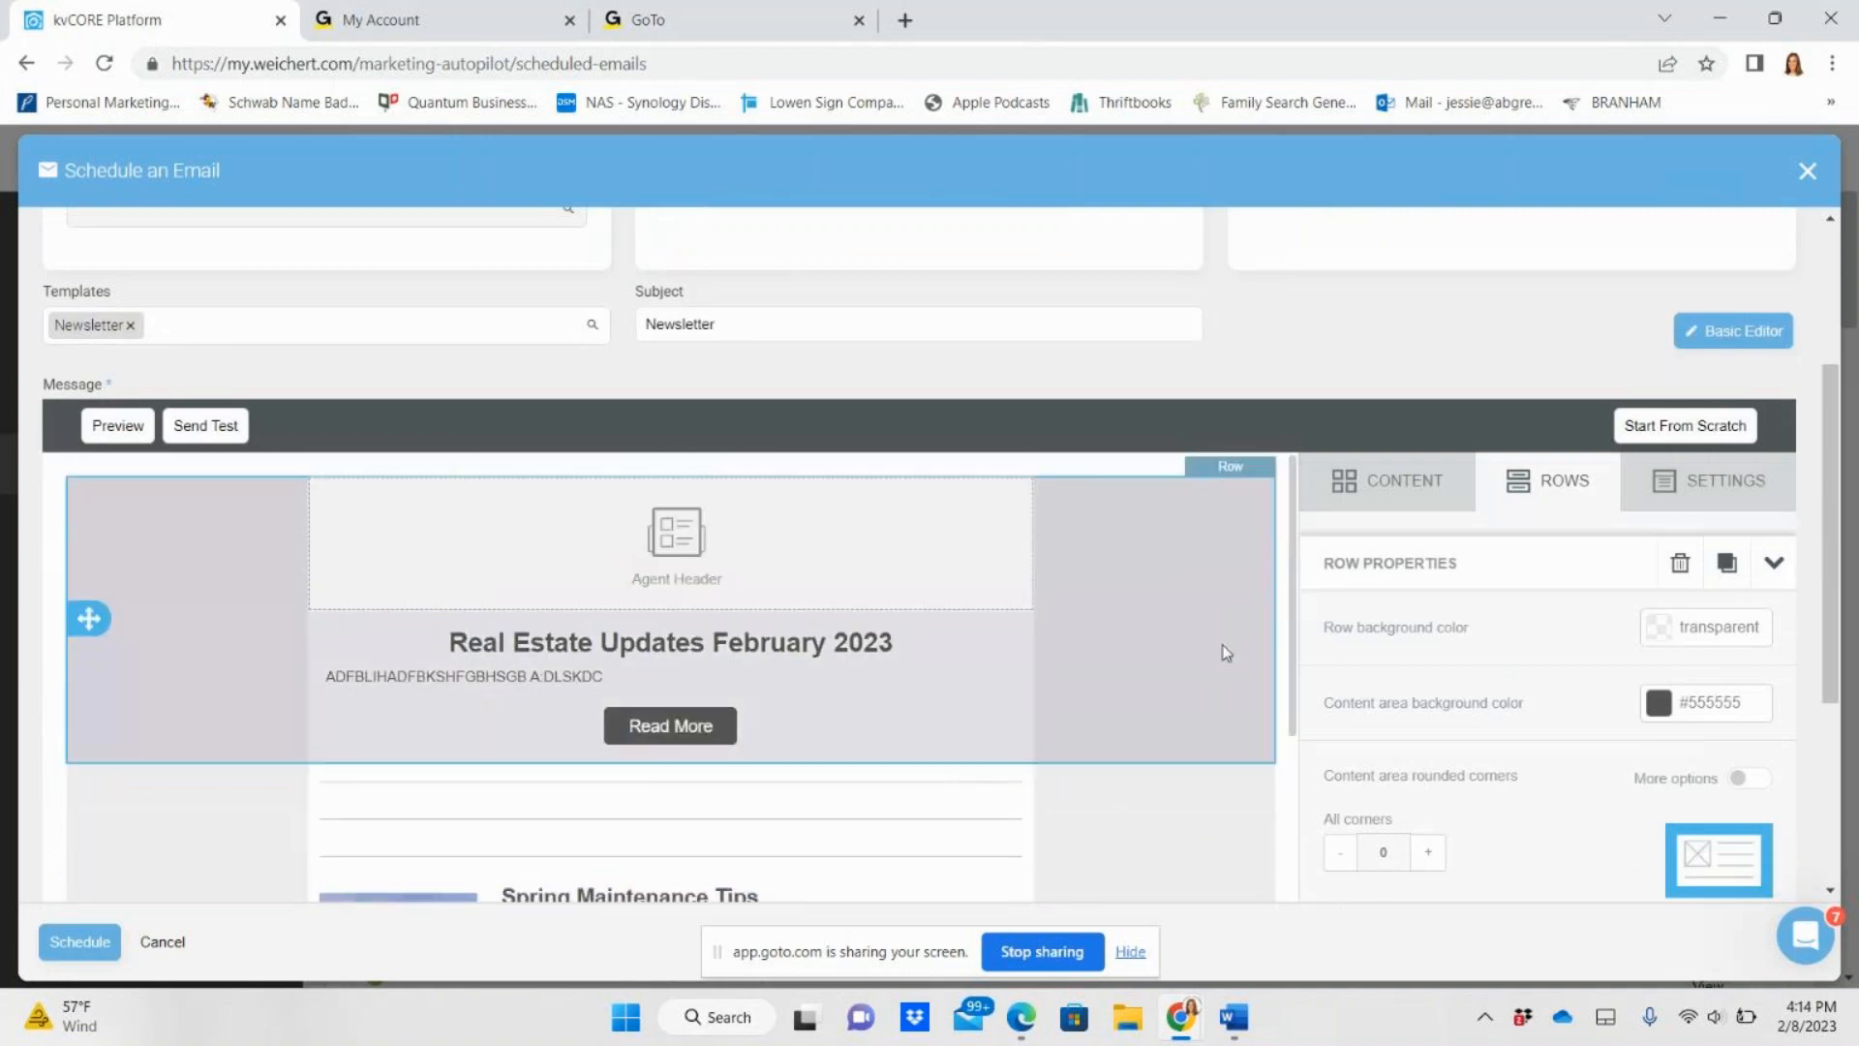
scroll(1229, 682, "down", 6)
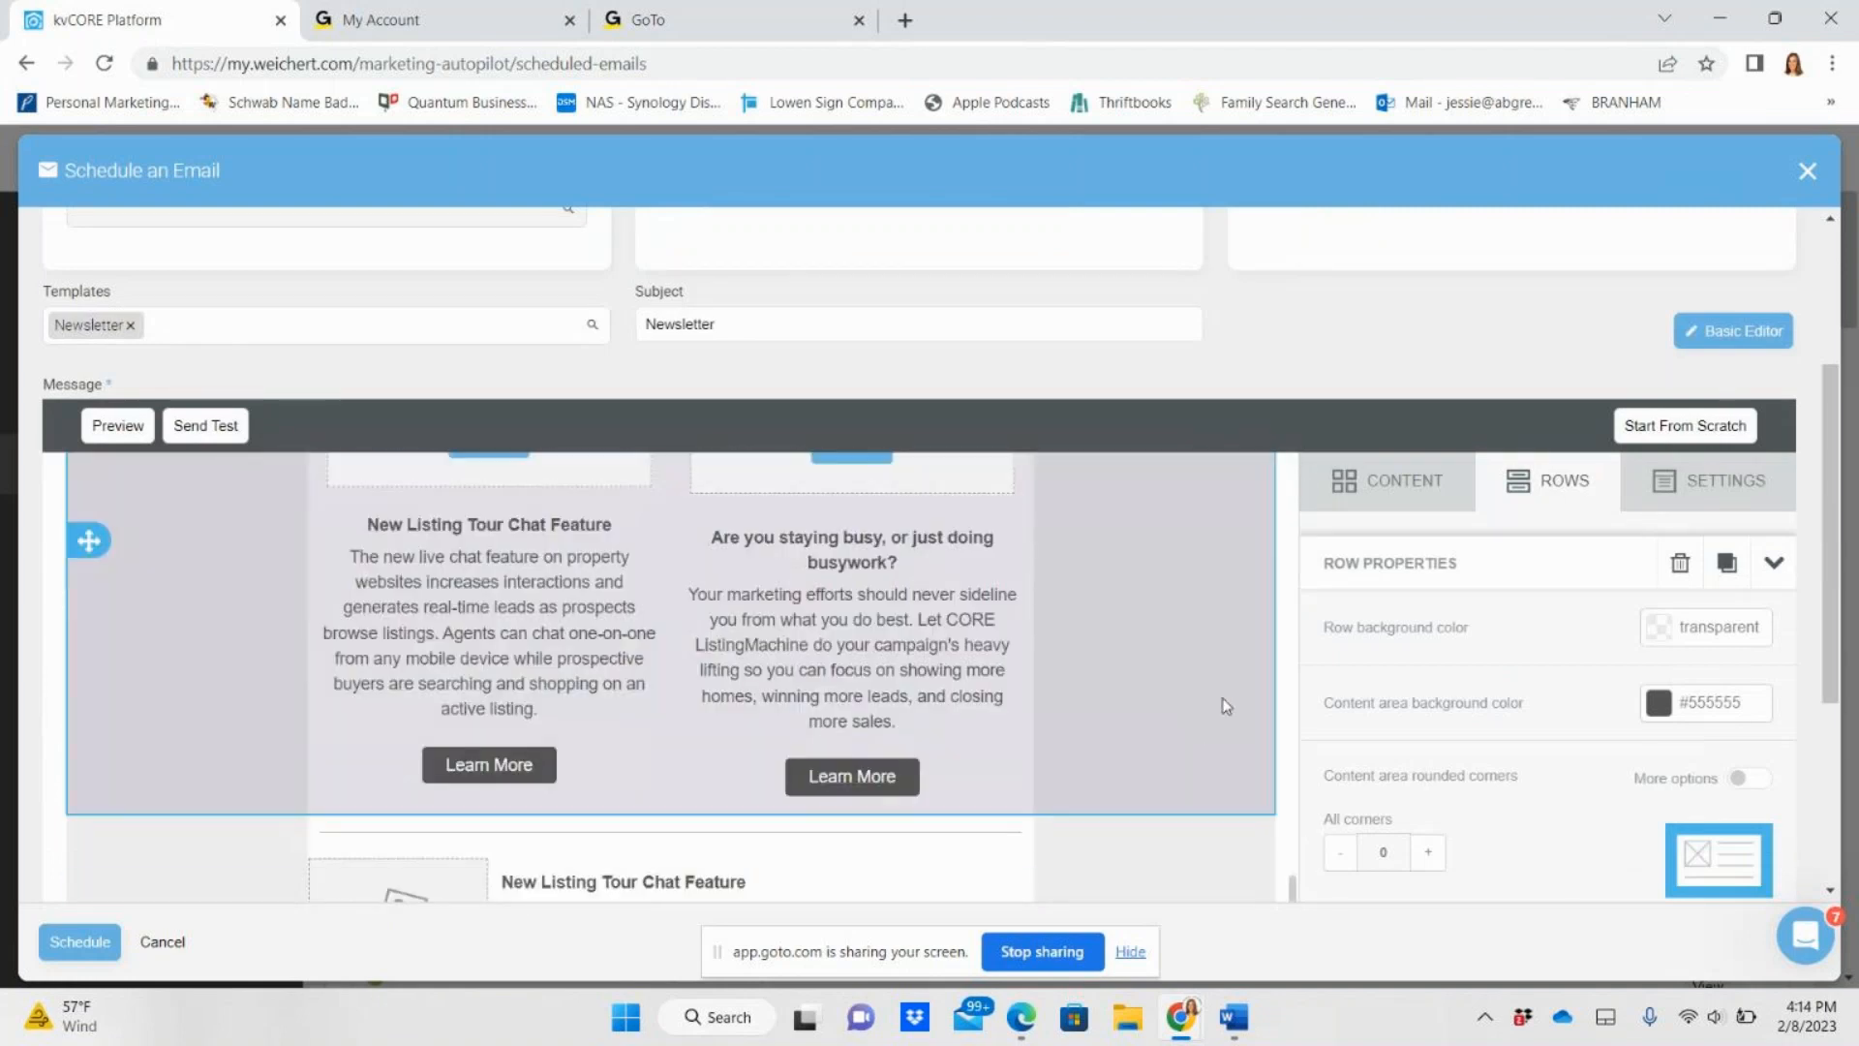
scroll(1170, 763, "up", 6)
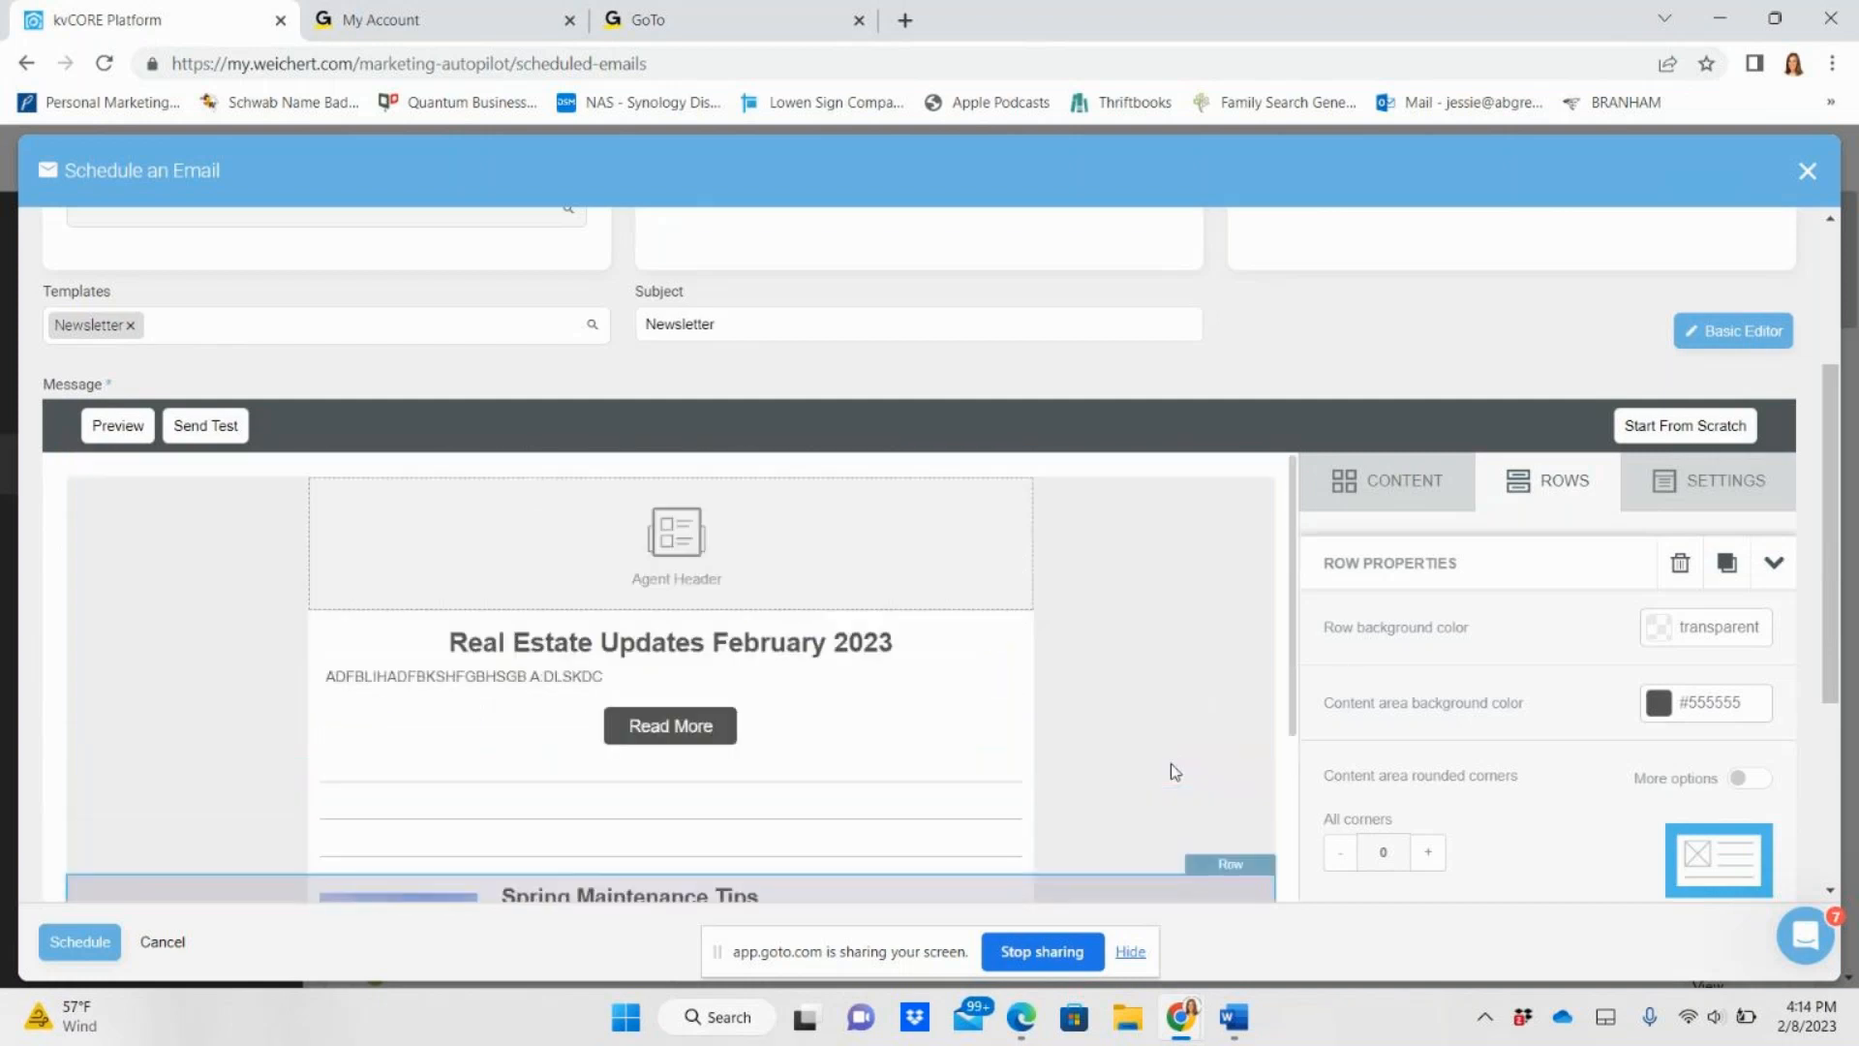
- Send a test email of the newsletter and open the Yahoo Mail inbox in a new browser tab
left_click(215, 433)
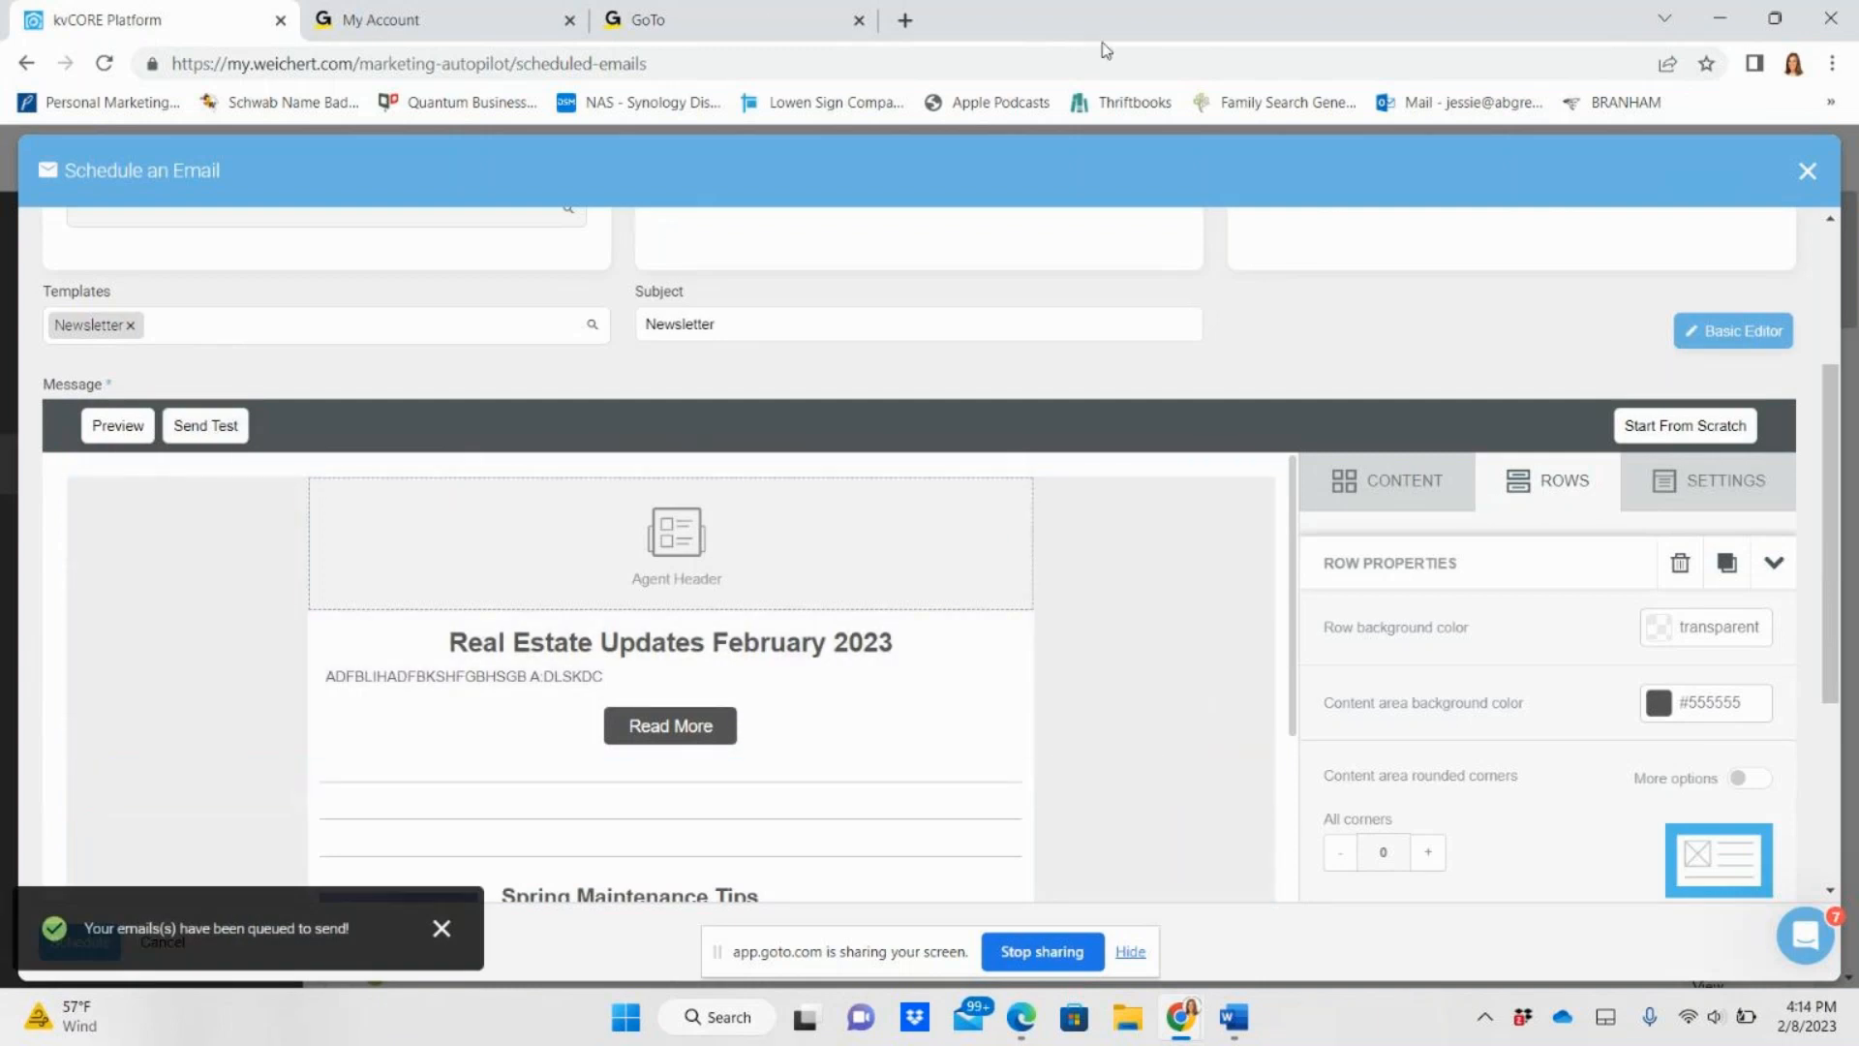
left_click(915, 17)
type("mail")
key("Return")
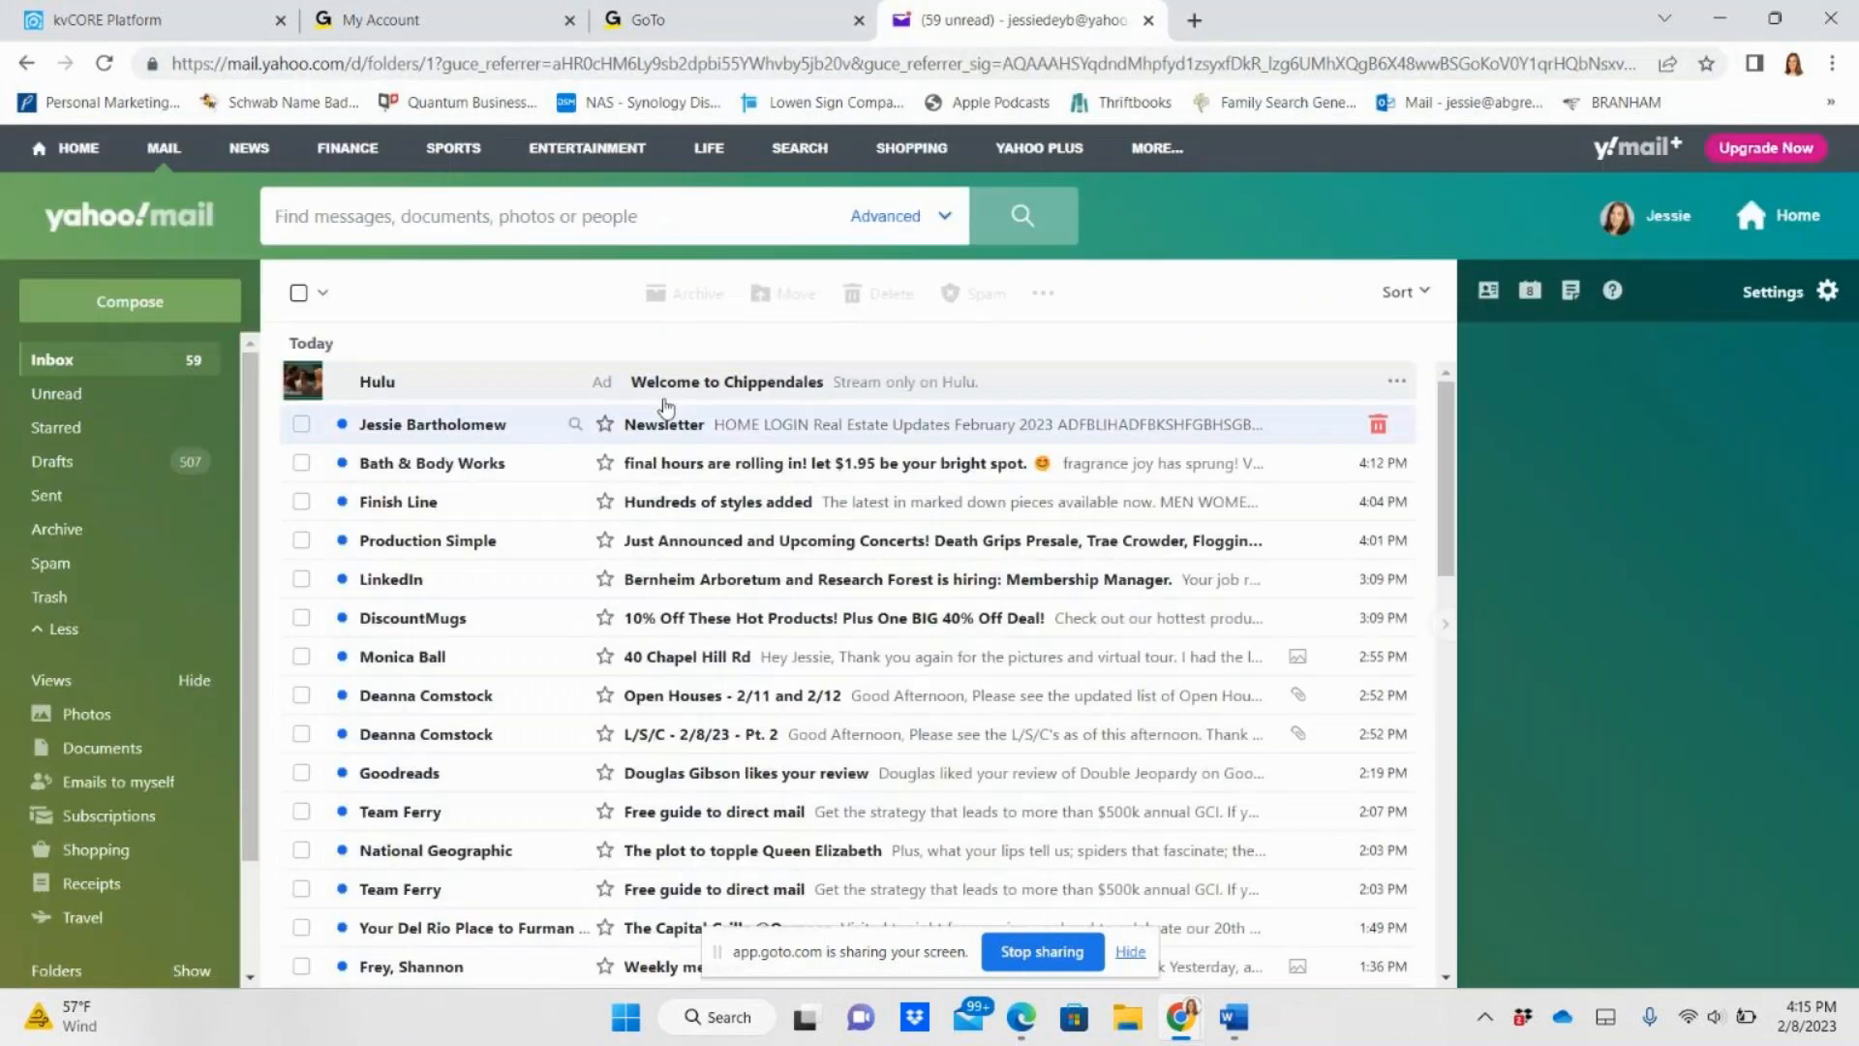
- Open the received Newsletter test email and review it from the header and Real Estate Updates headline down to the footer
left_click(762, 438)
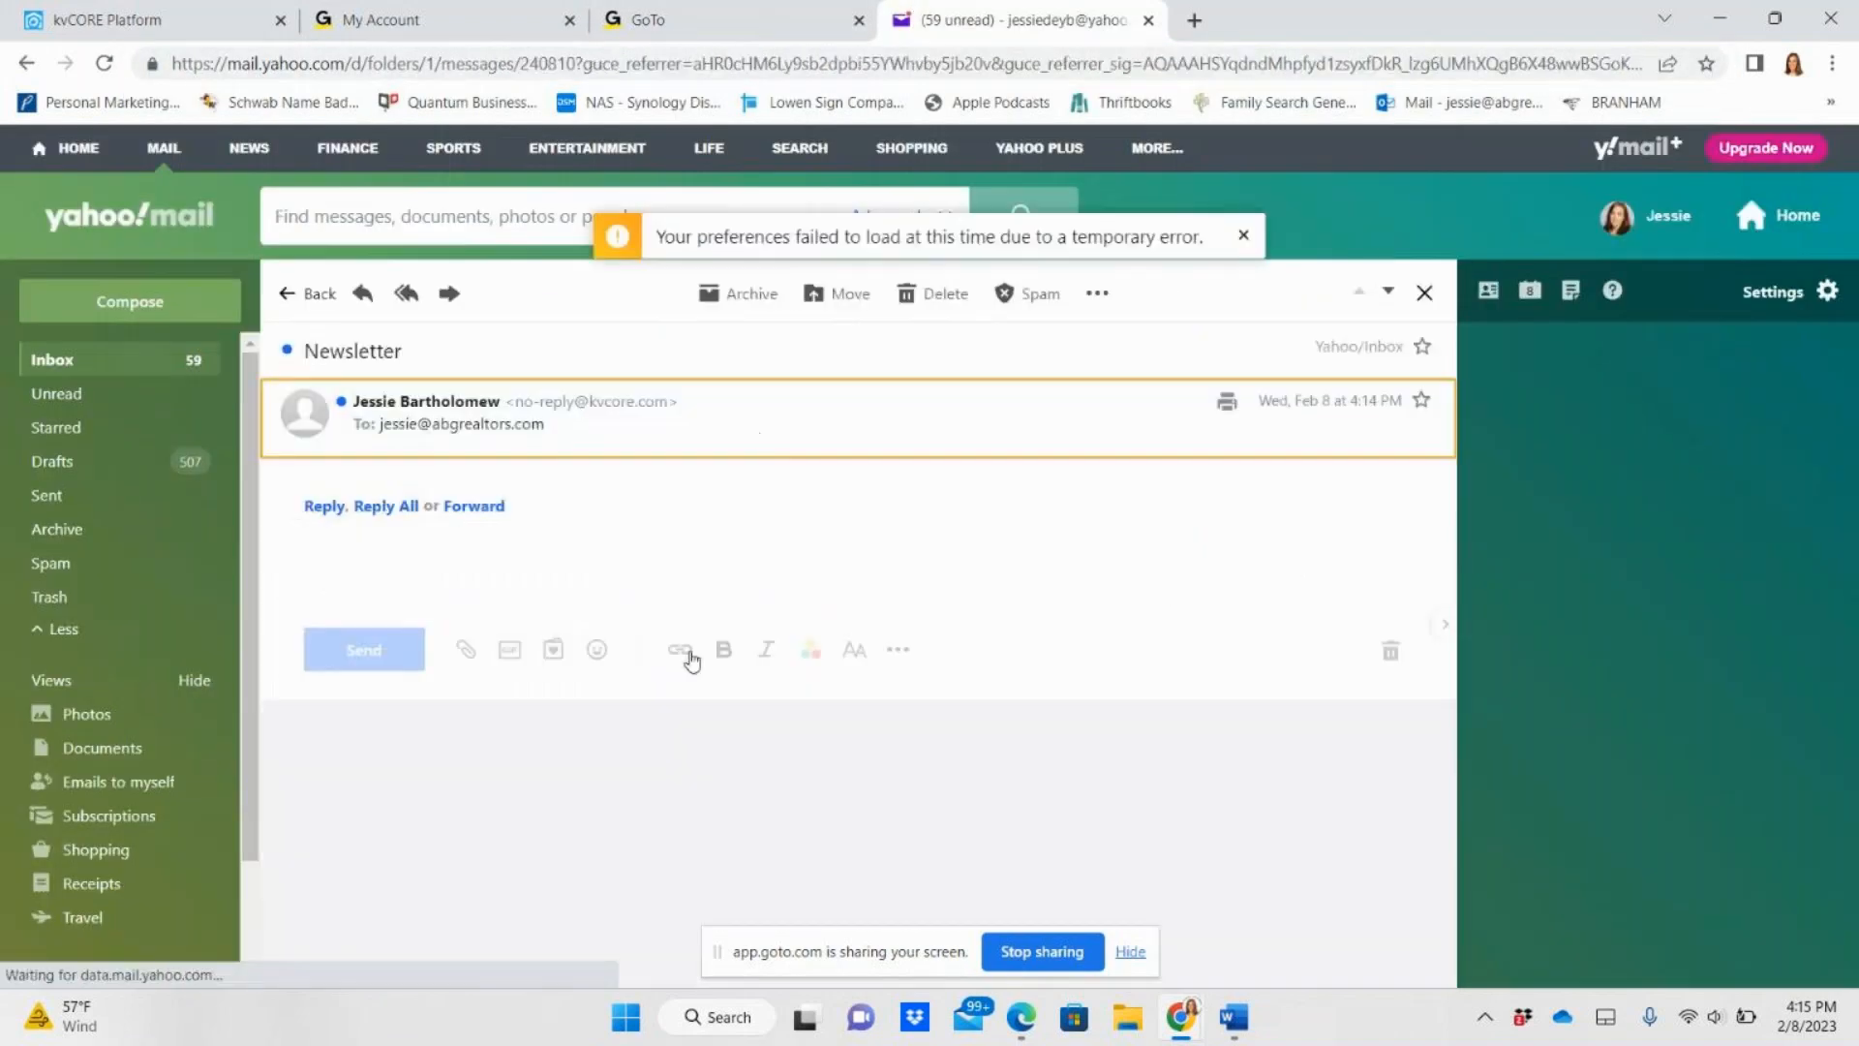
scroll(678, 687, "down", 3)
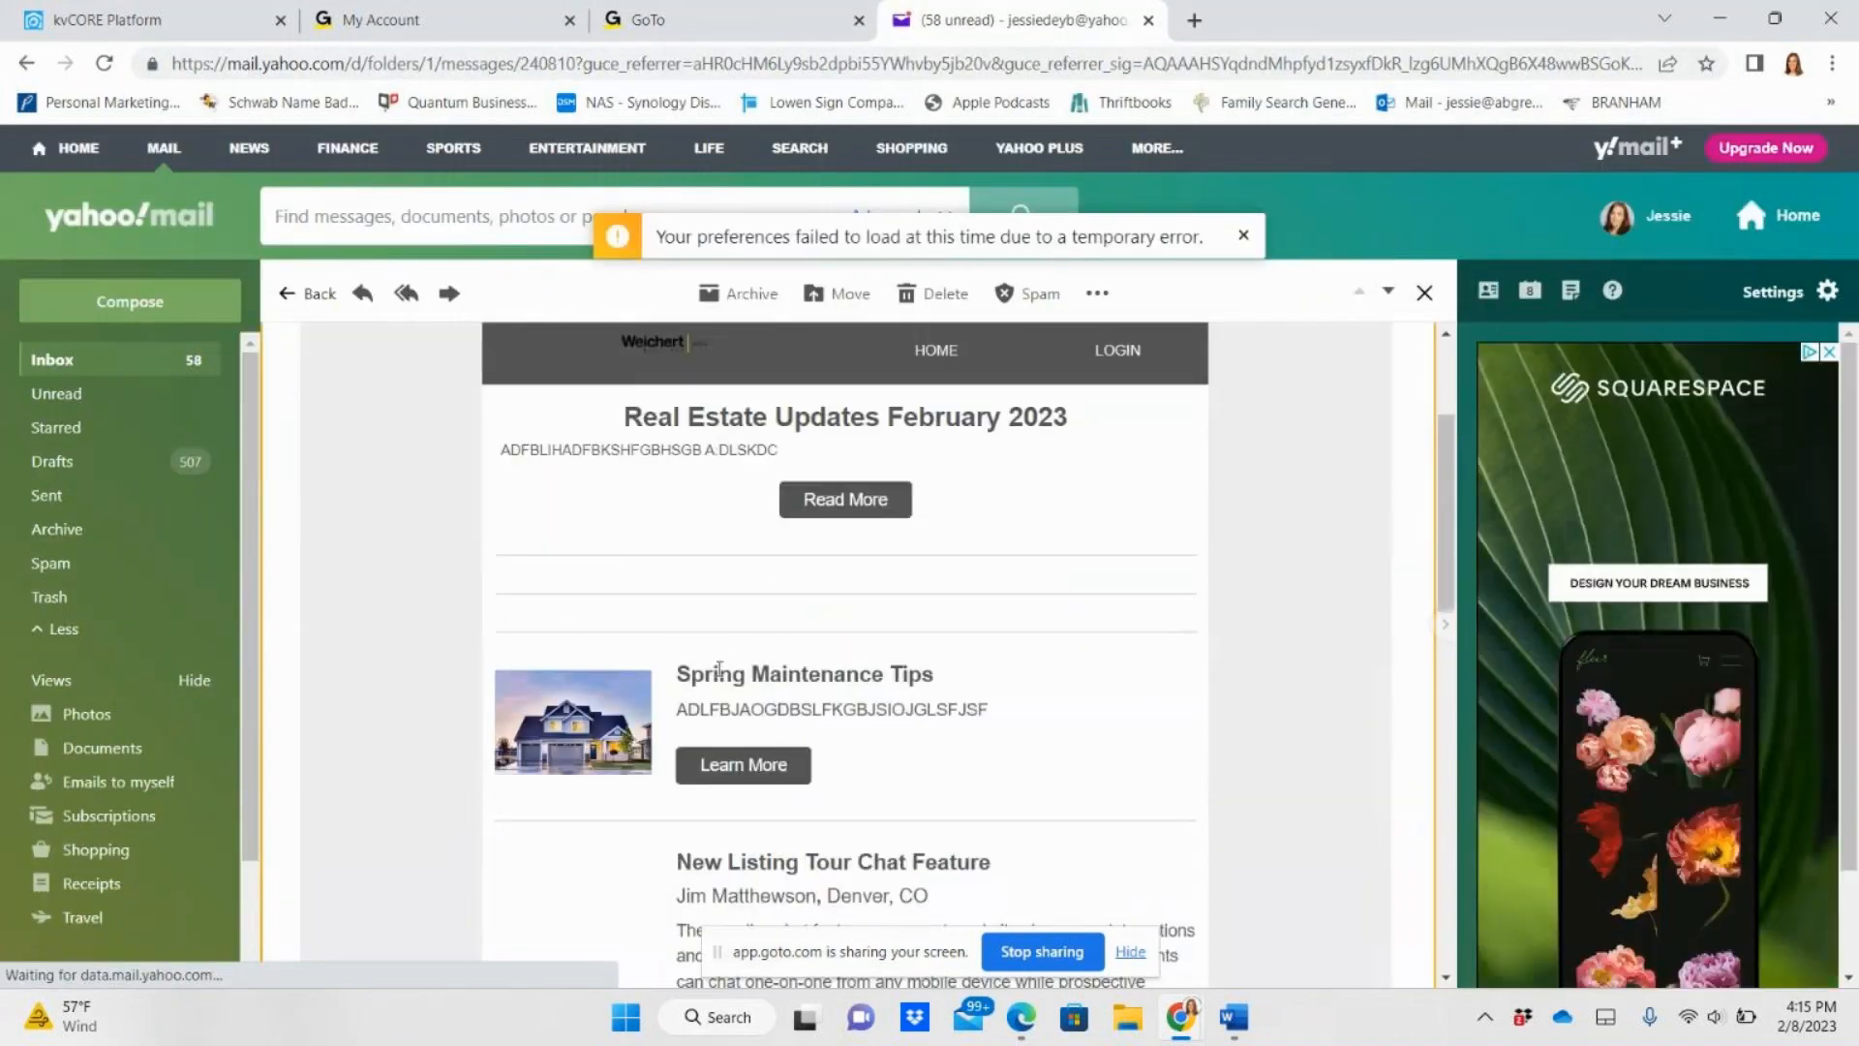
scroll(719, 668, "up", 3)
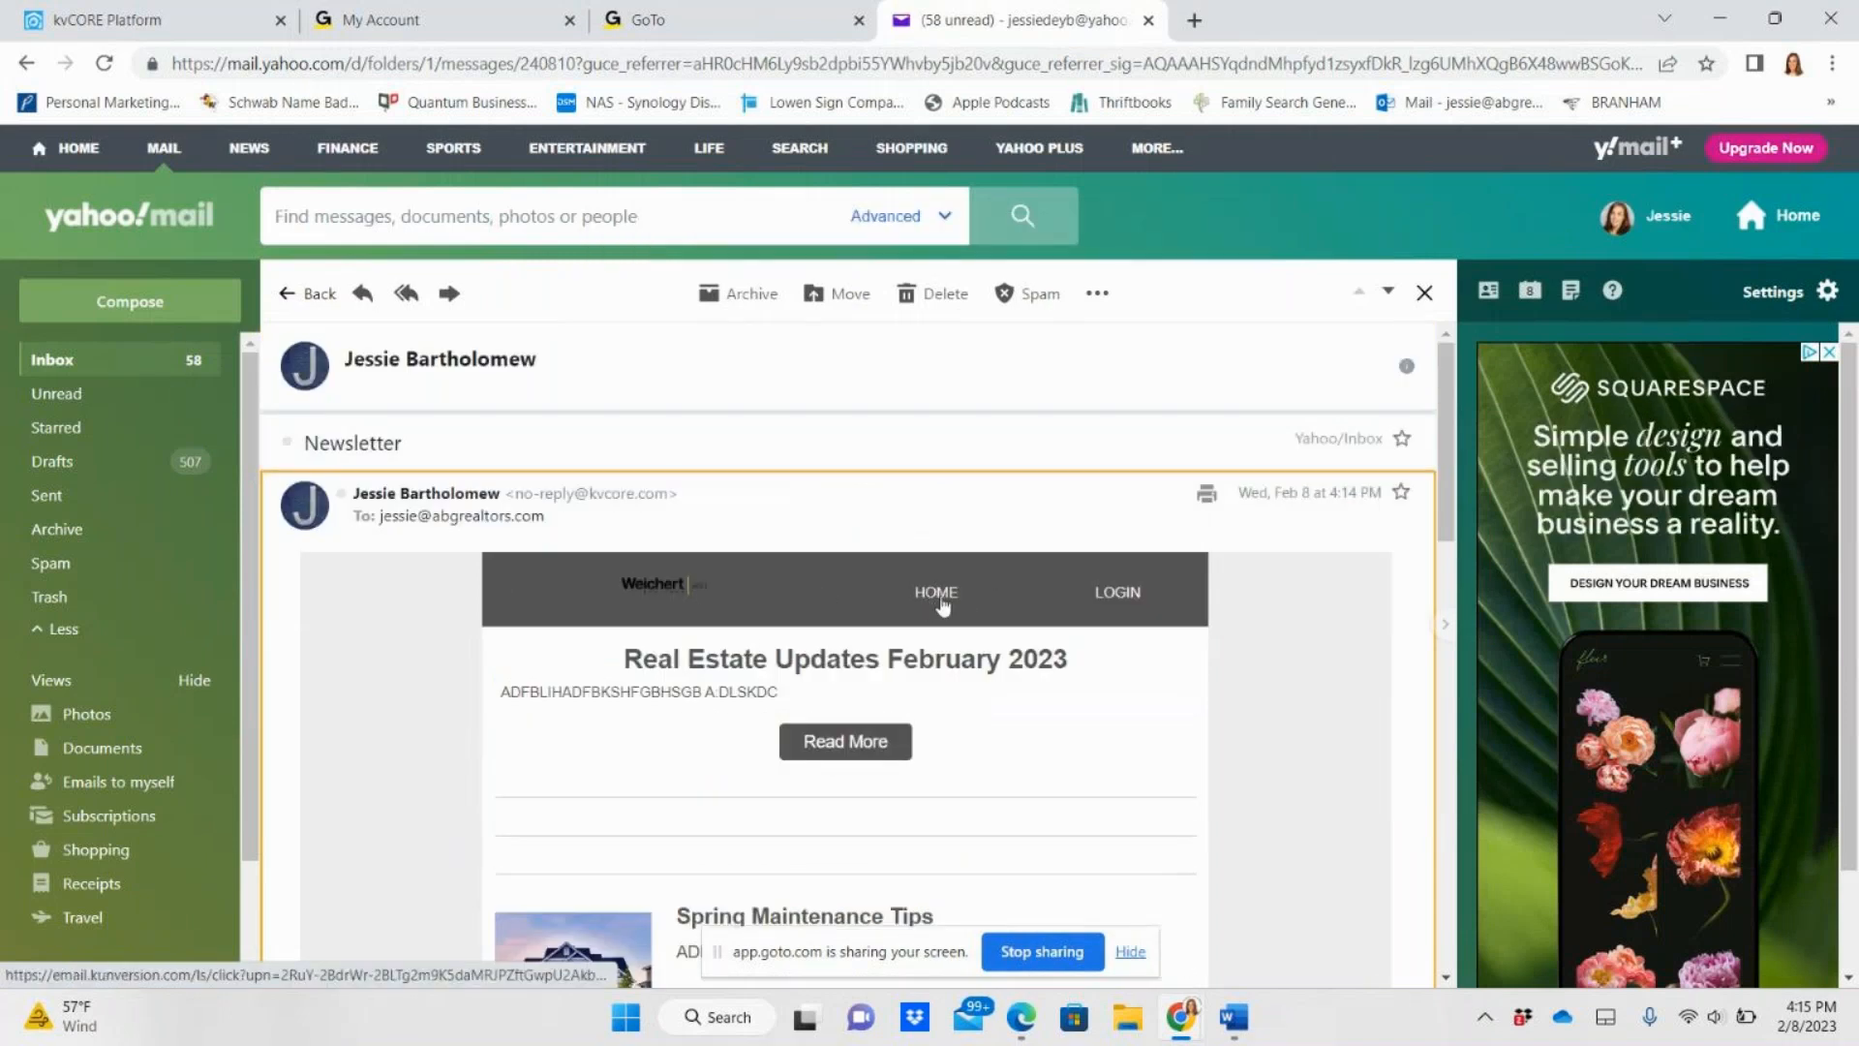
scroll(939, 619, "down", 3)
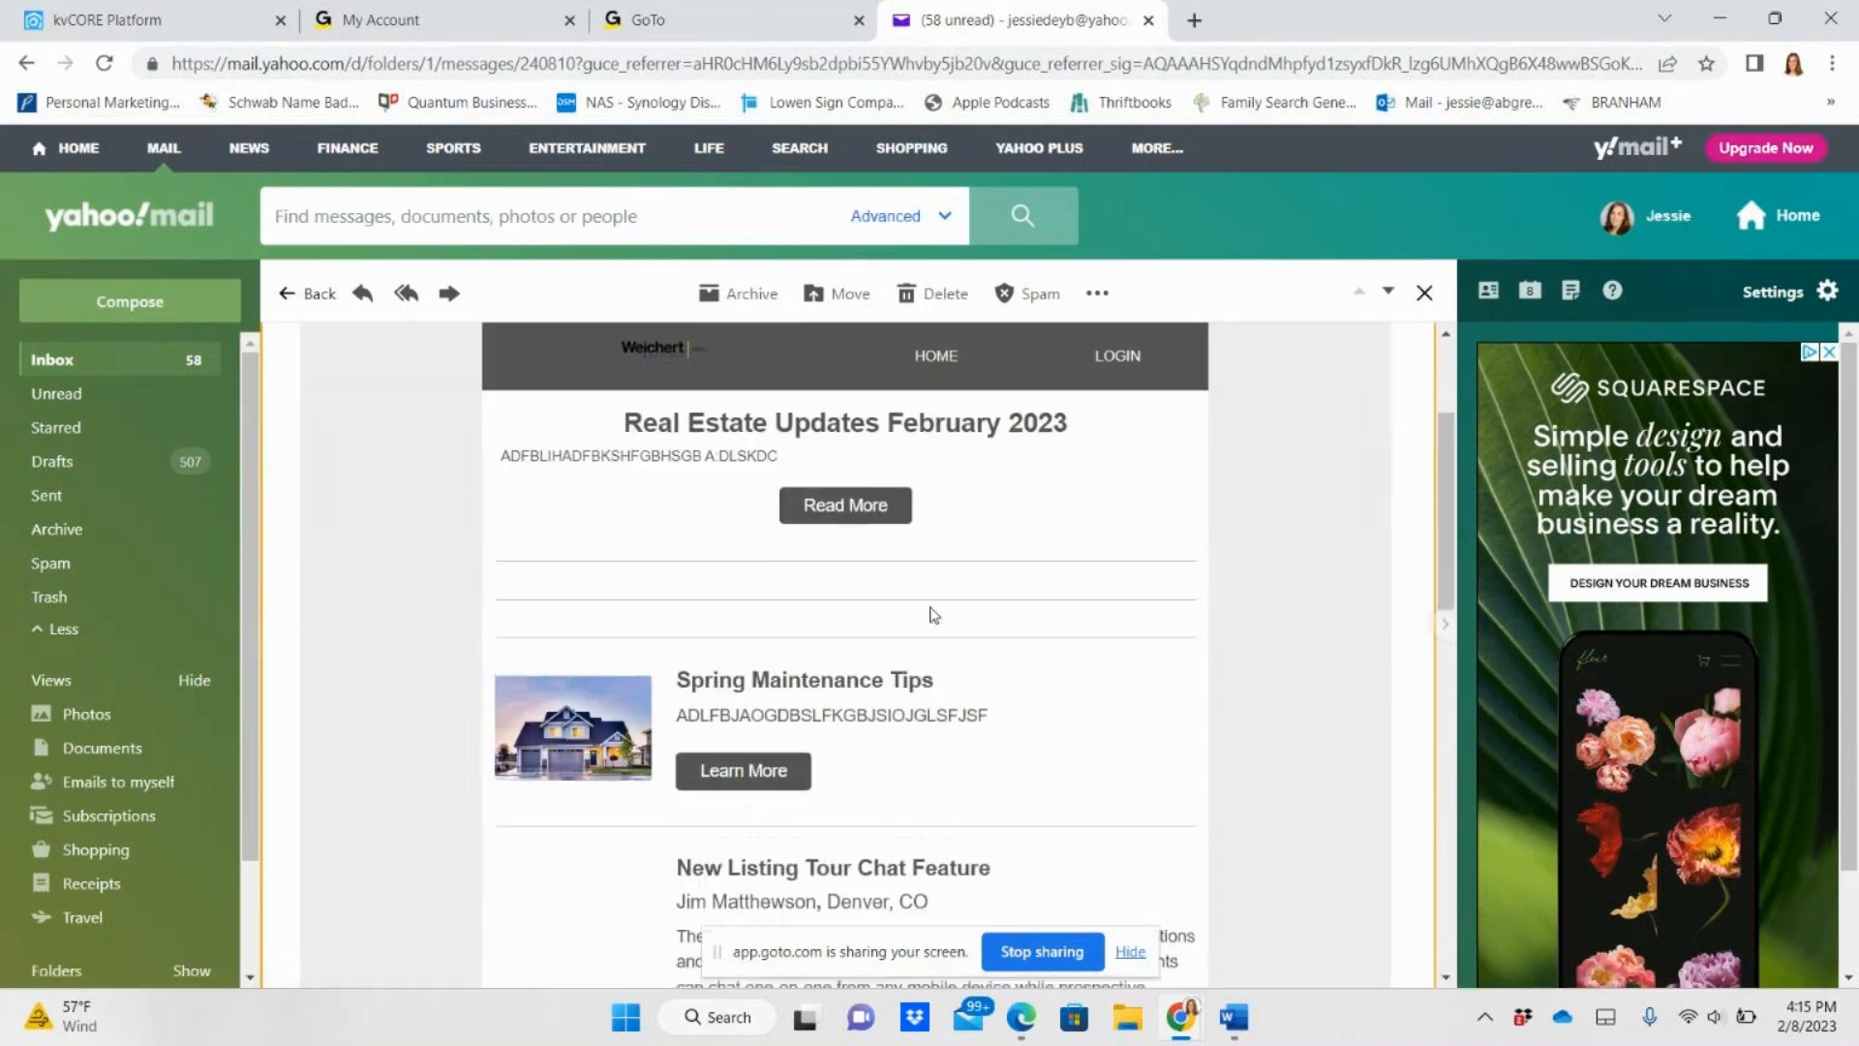
left_click_drag(616, 396, 1188, 412)
left_click(1055, 600)
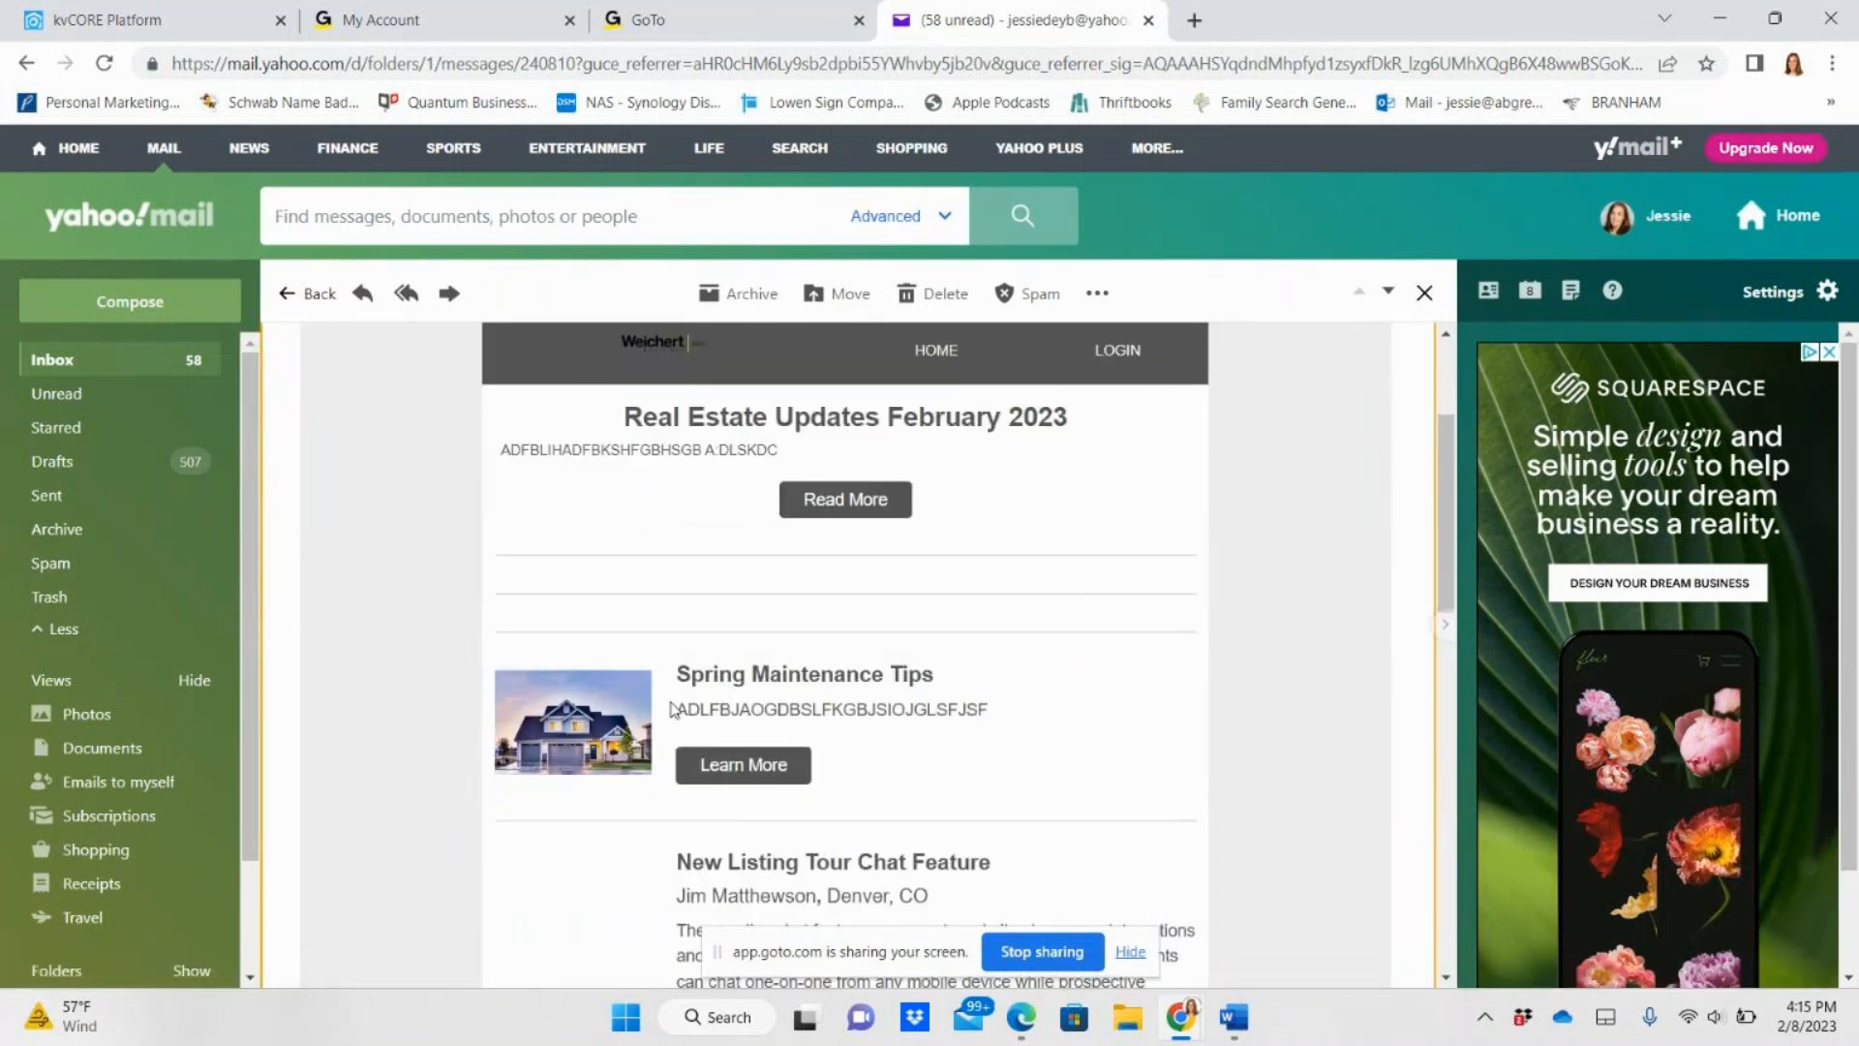
scroll(789, 713, "down", 10)
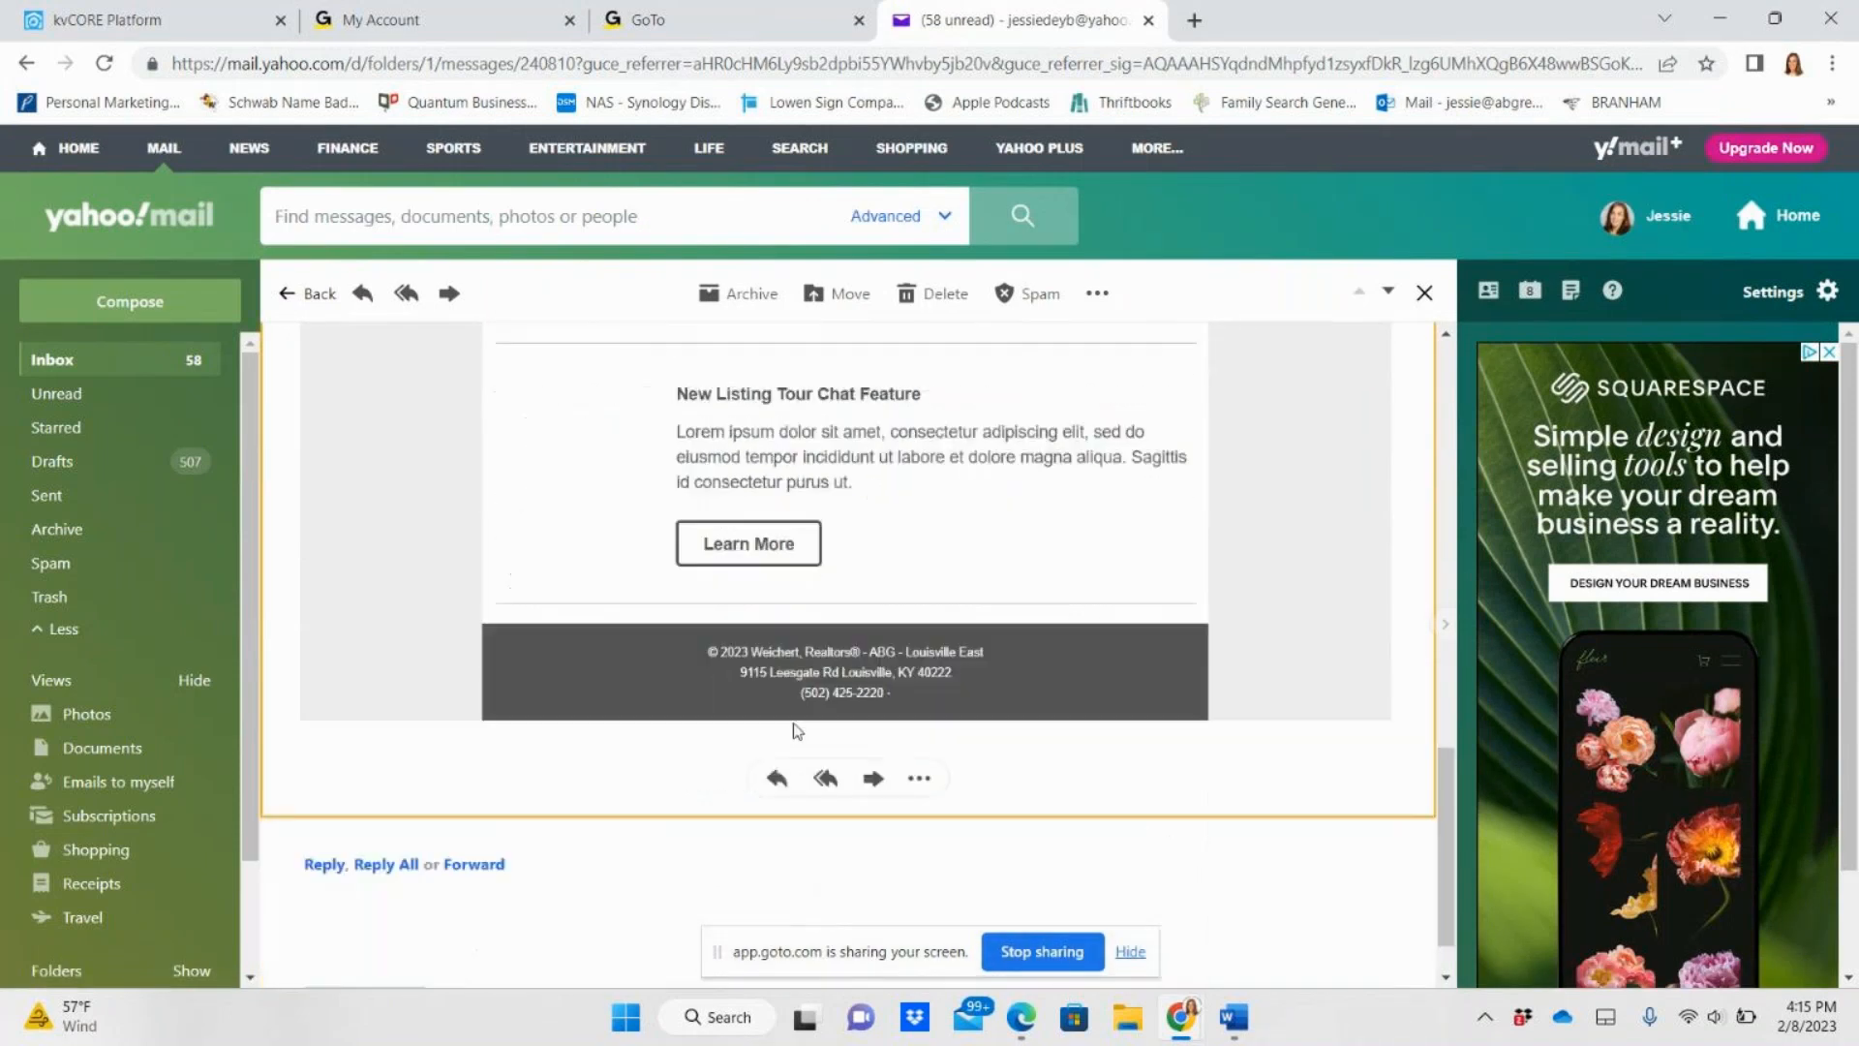
scroll(682, 590, "up", 5)
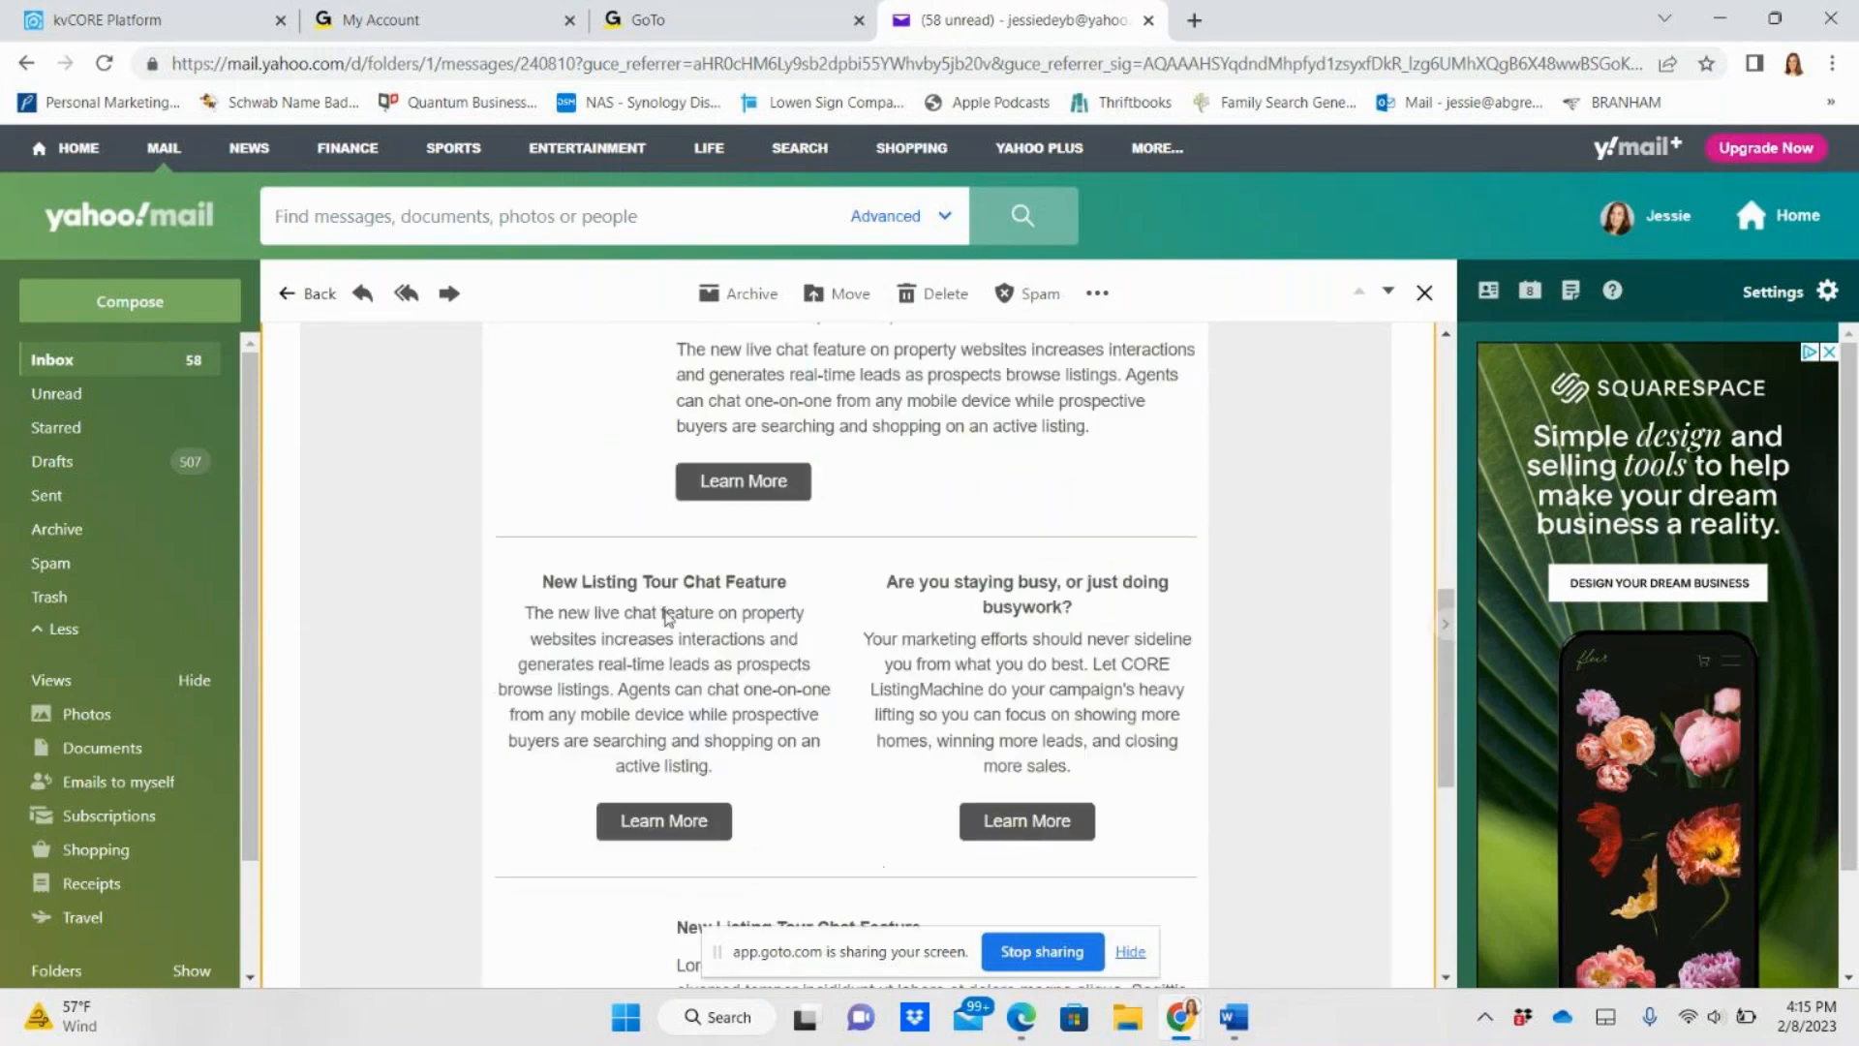
scroll(677, 610, "up", 10)
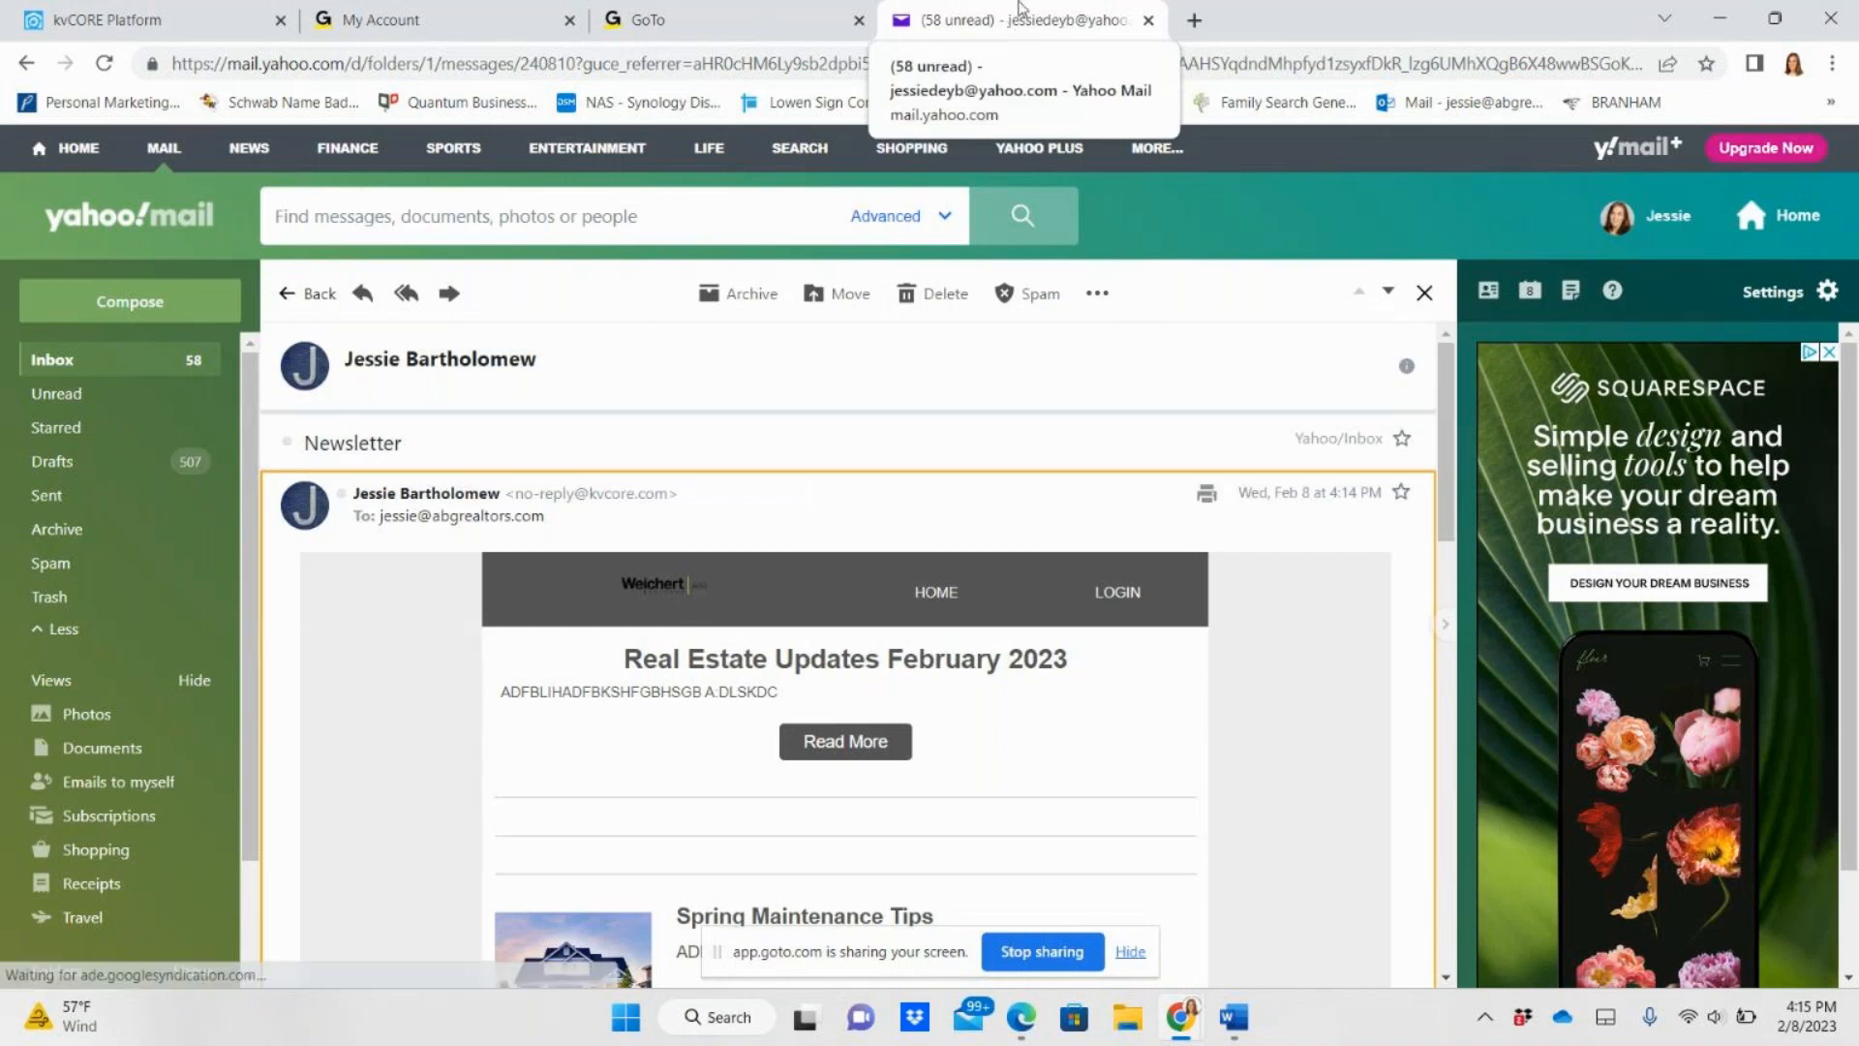
- Switch back to the kvCORE platform and return to the recipient settings of the Schedule an Email form
left_click(155, 19)
scroll(619, 666, "up", 3)
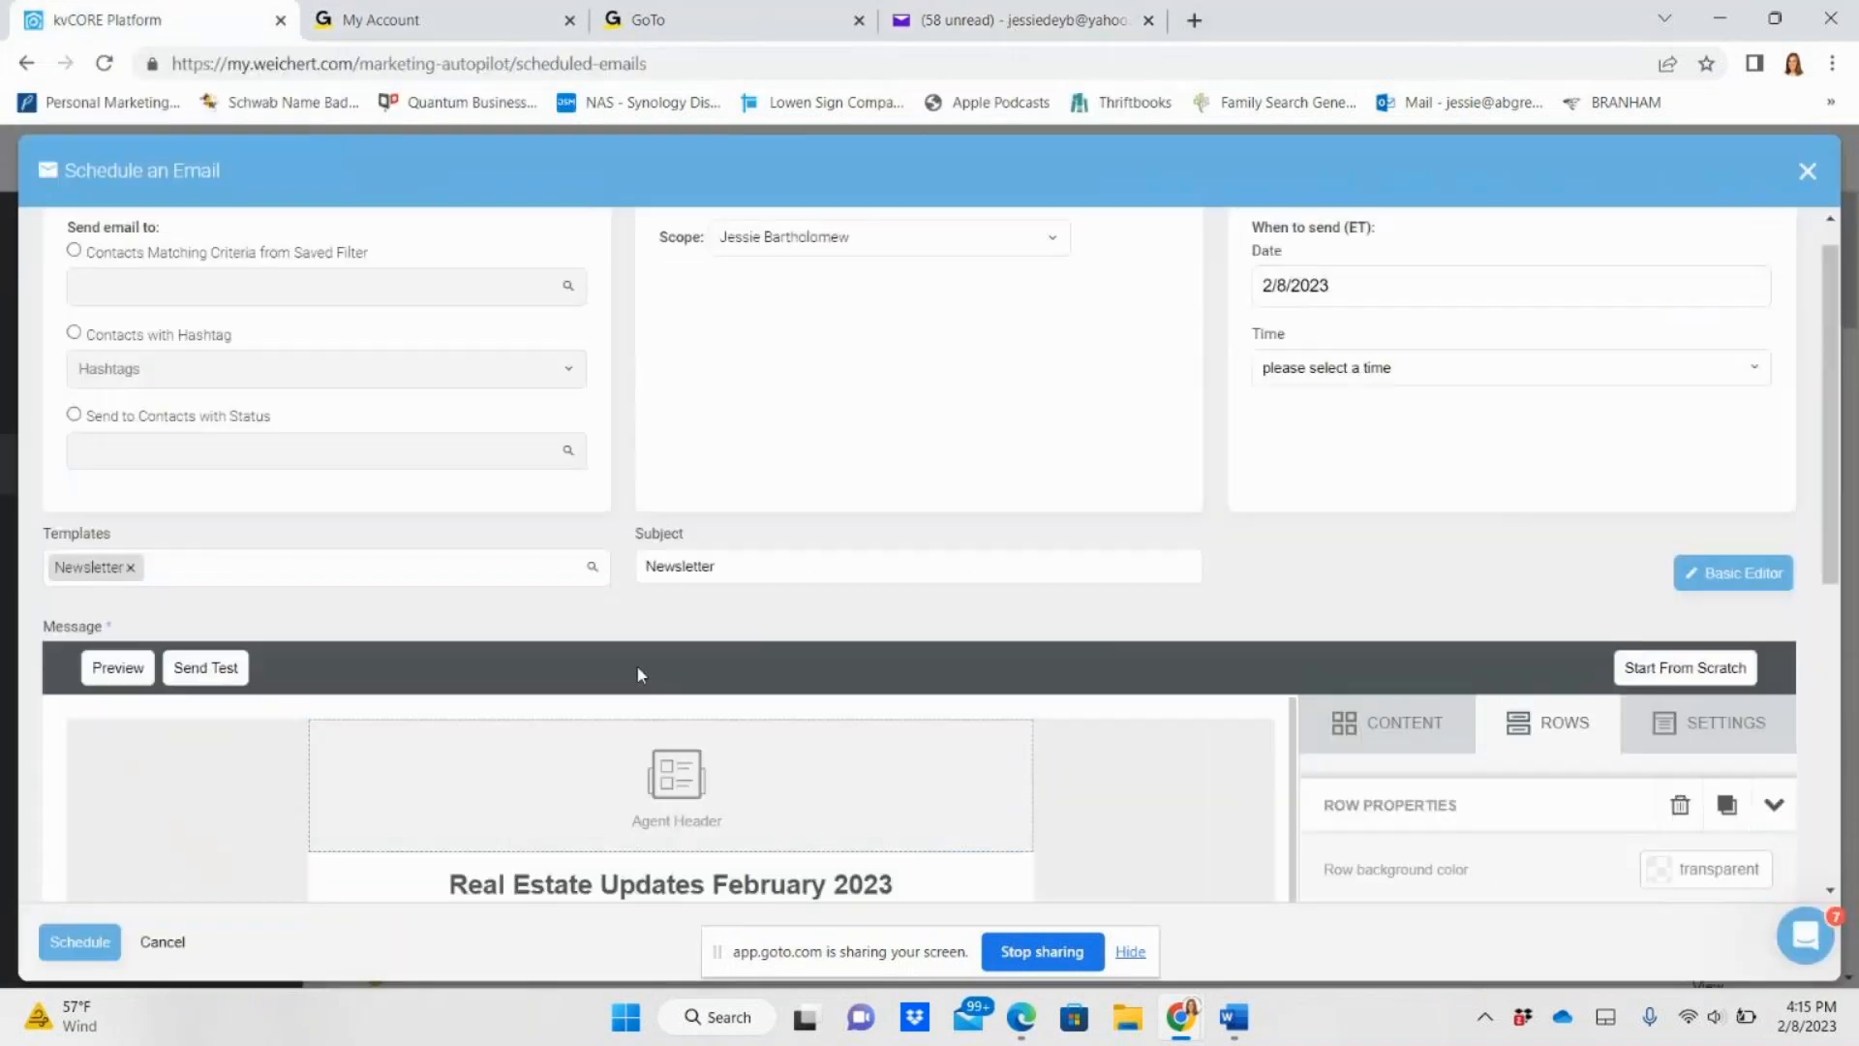
scroll(857, 852, "up", 1)
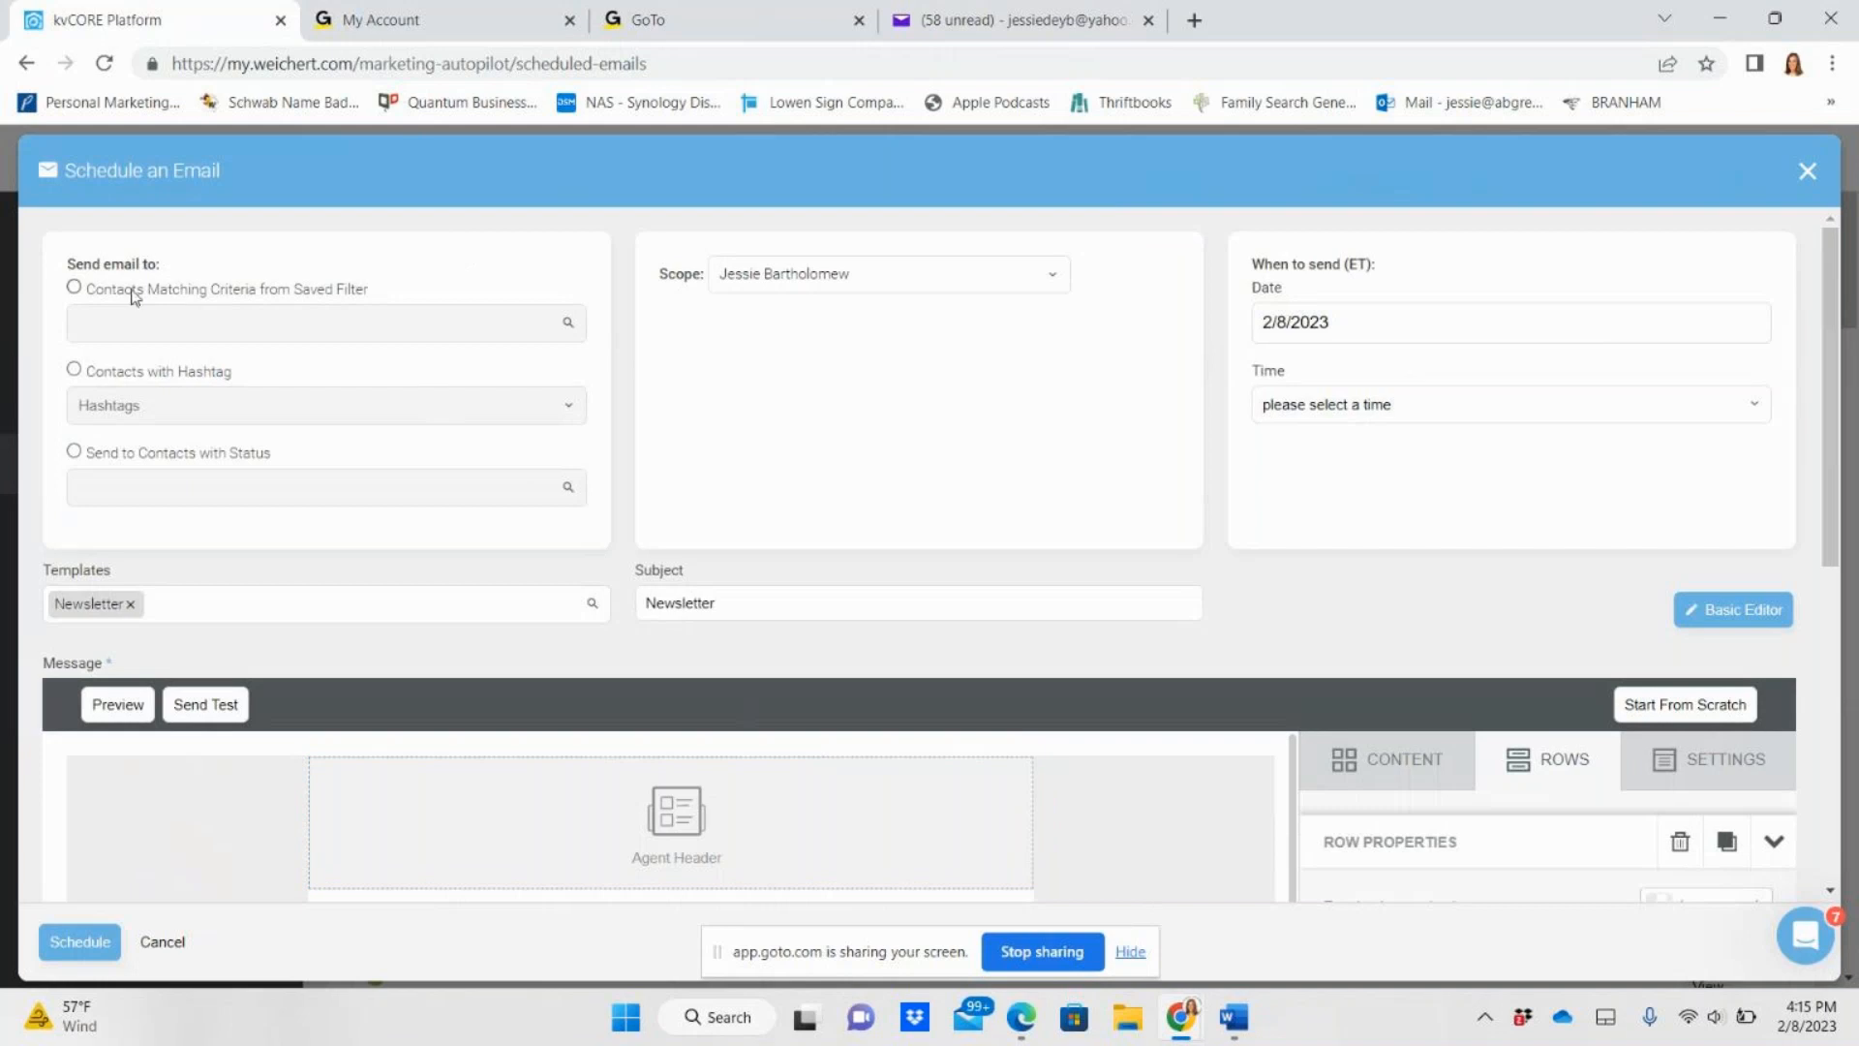
- Try to address the email to contacts with the hashtag pastclient
left_click(75, 371)
left_click(117, 414)
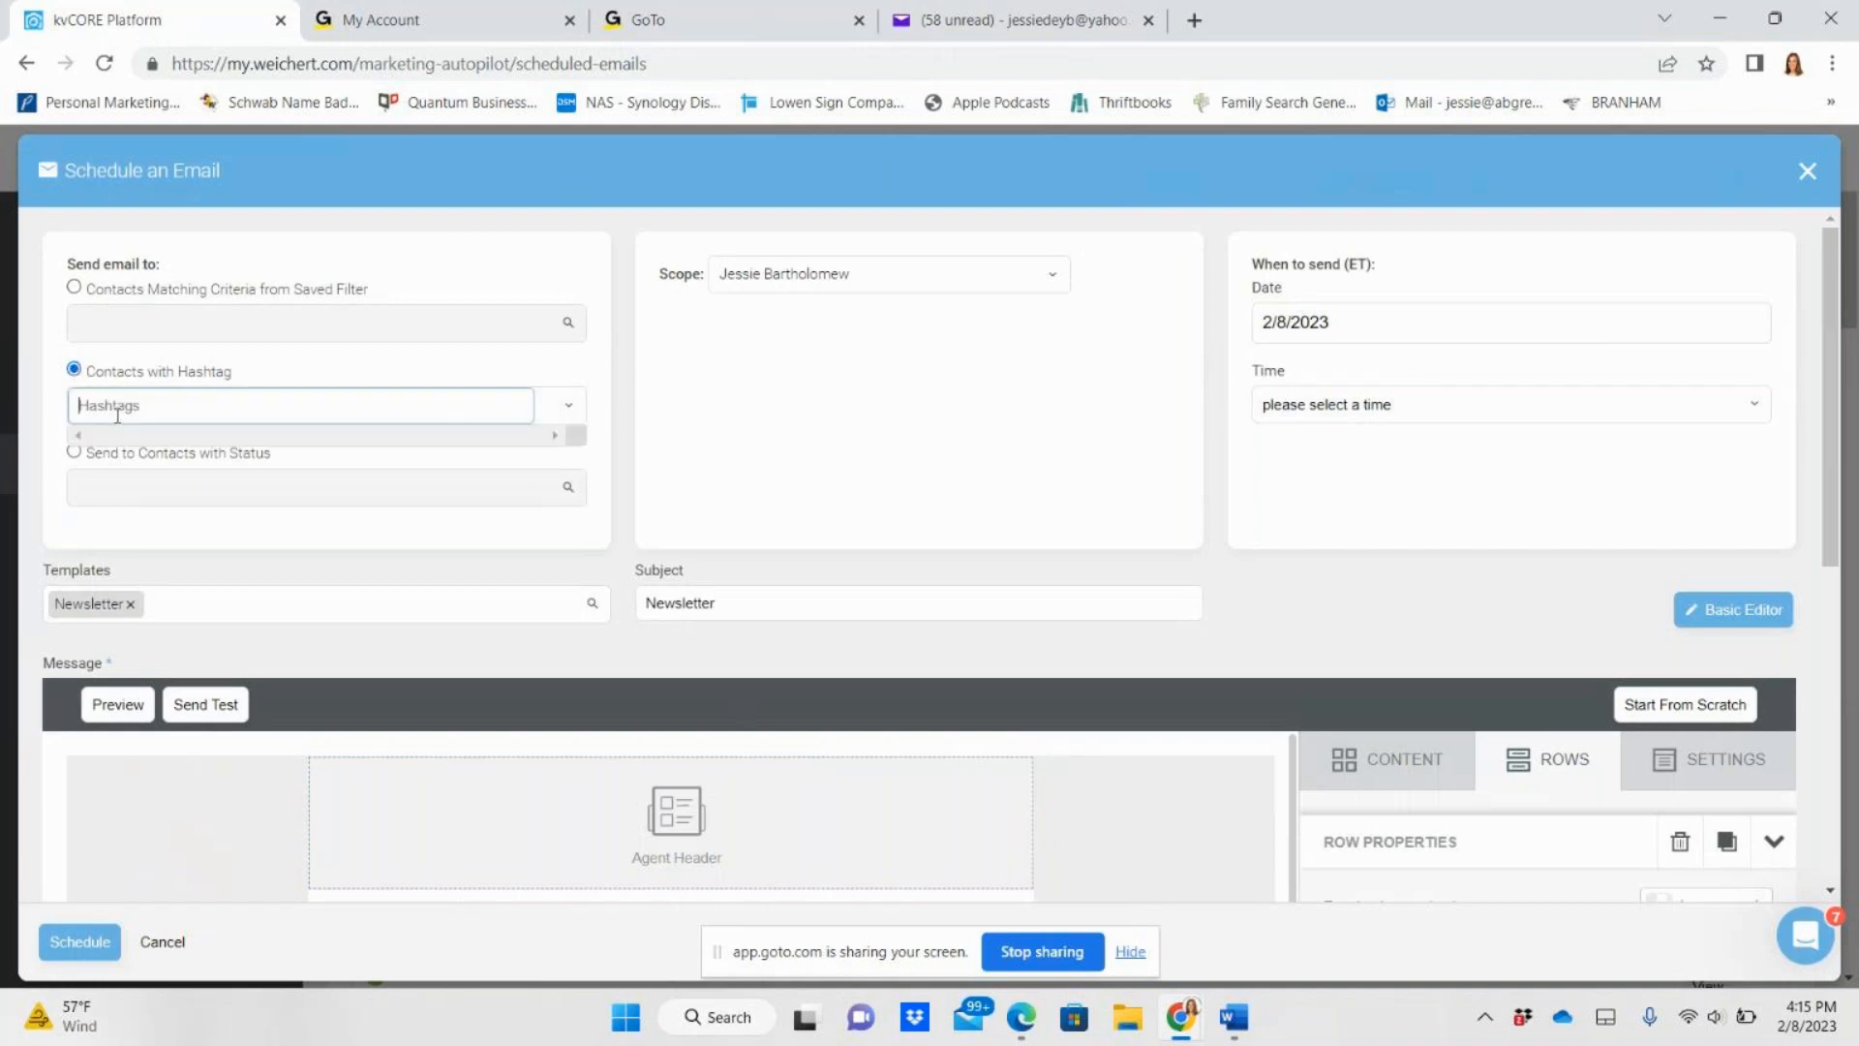
type("sph")
key("BackSpace")
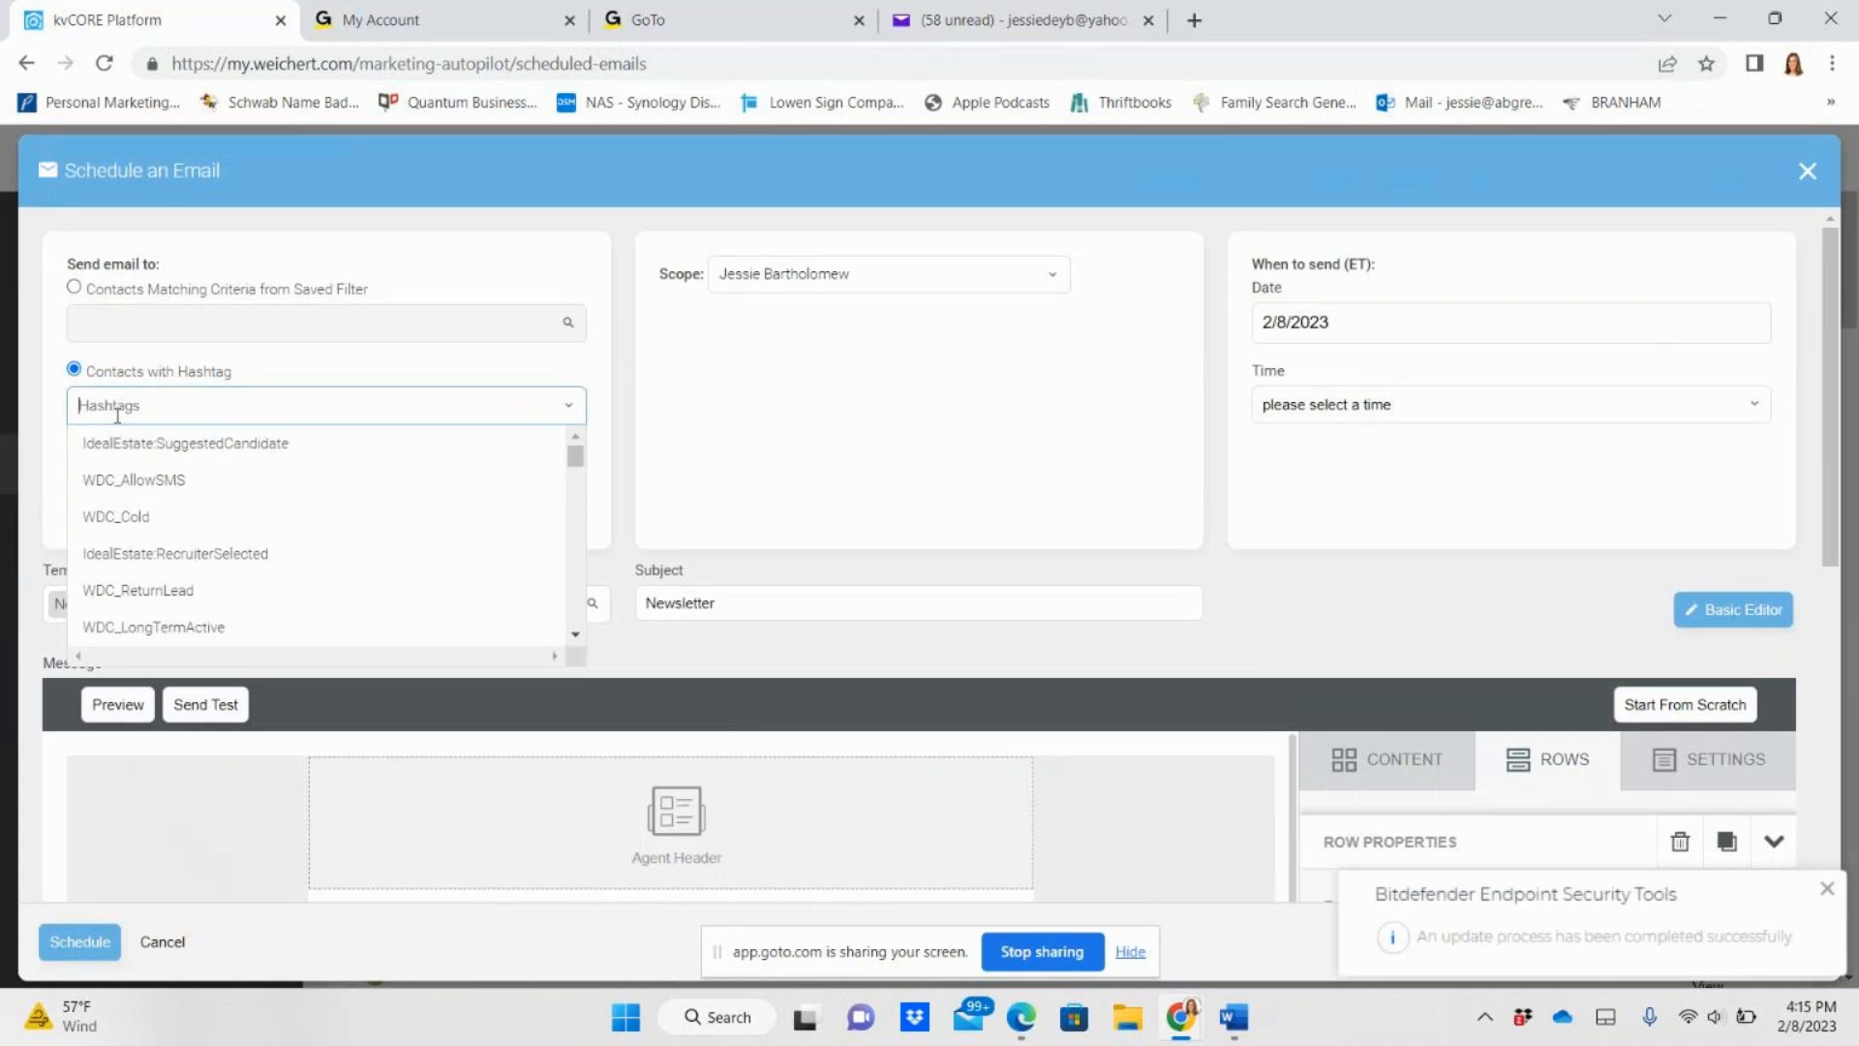
type("last")
type("stclient")
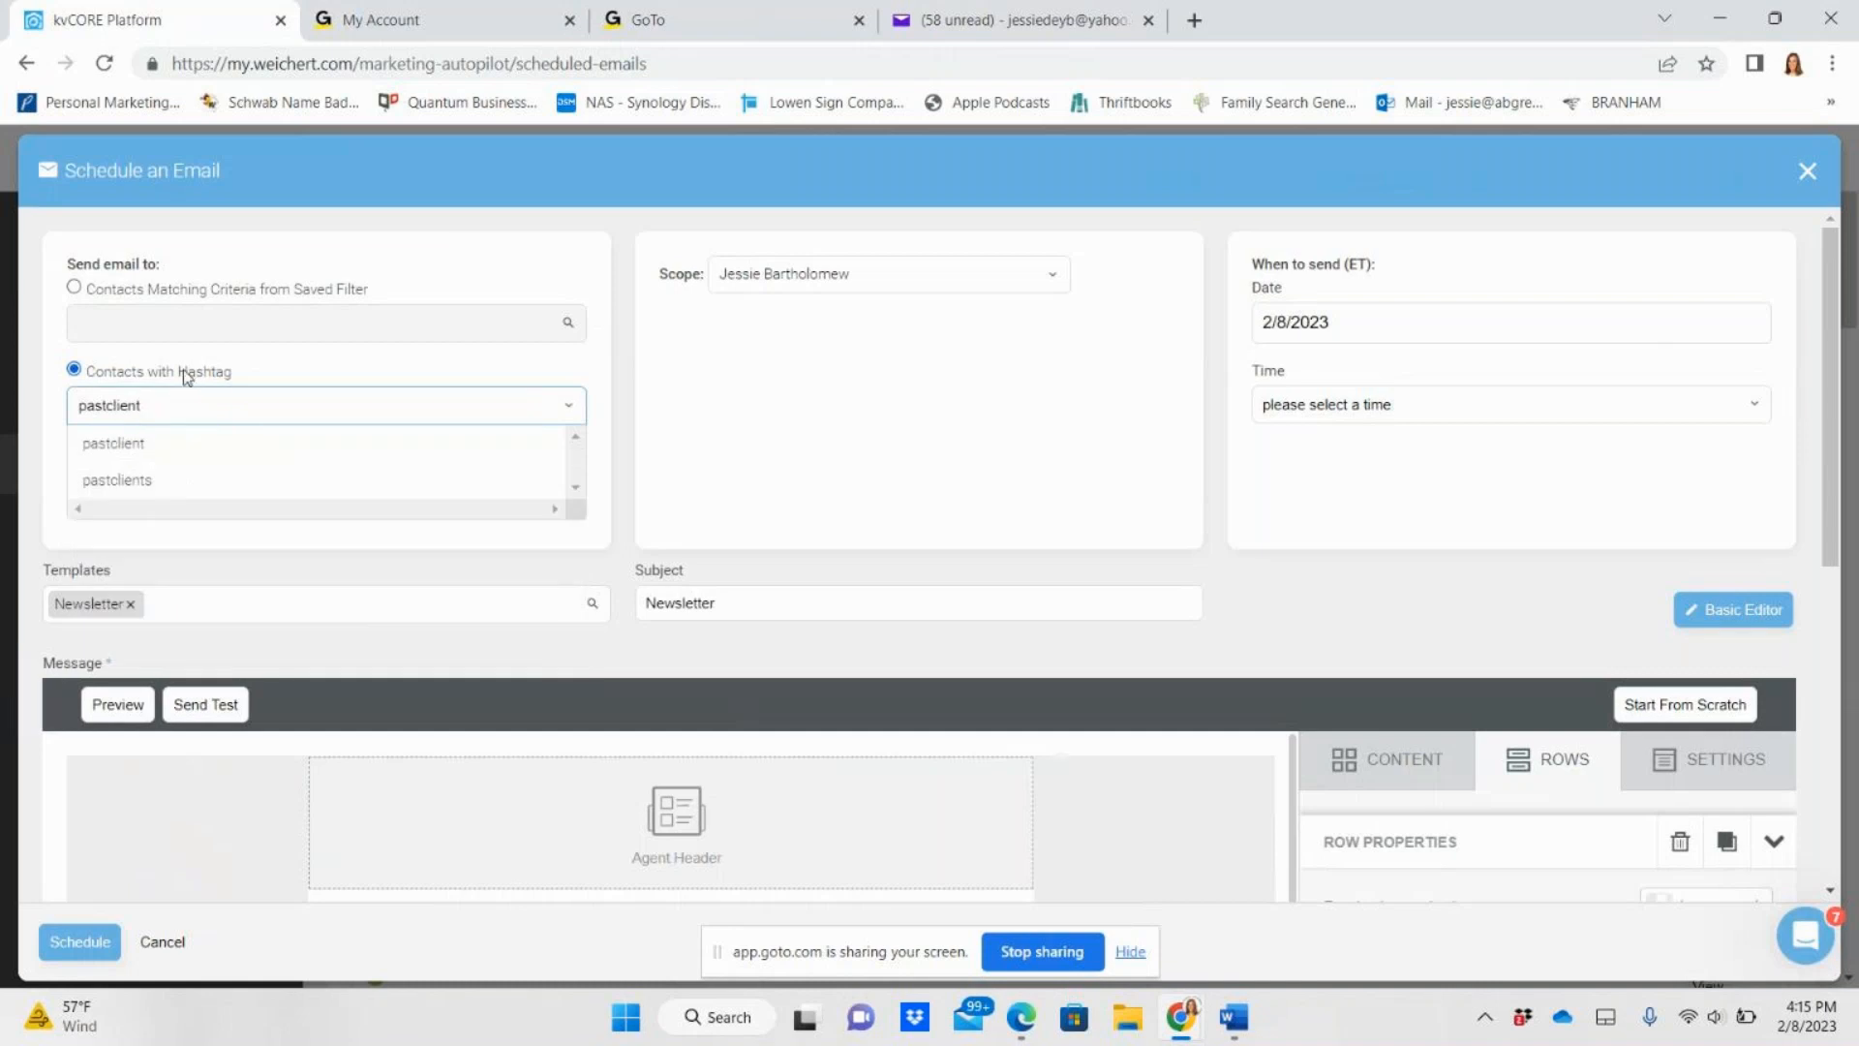
left_click(157, 442)
left_click(191, 397)
left_click(45, 514)
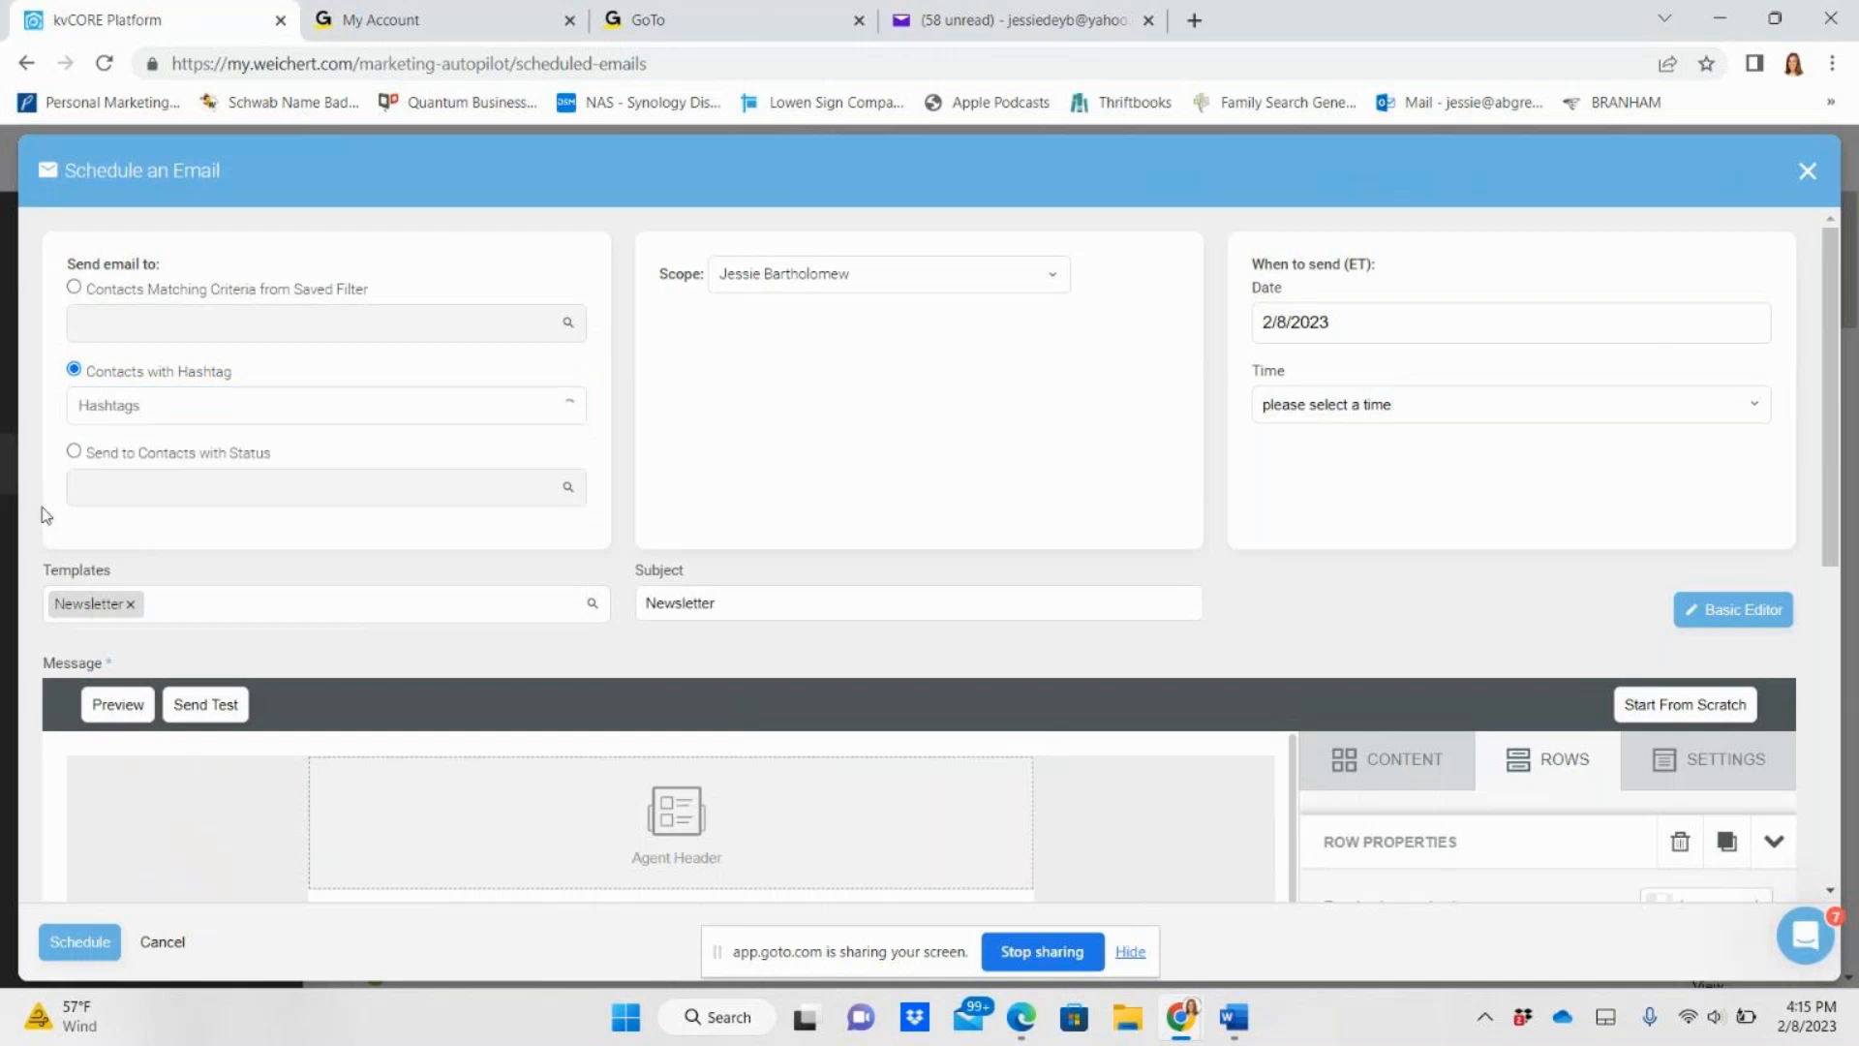
- Set the email's recipients to contacts with the status Sphere
left_click(76, 452)
left_click(160, 482)
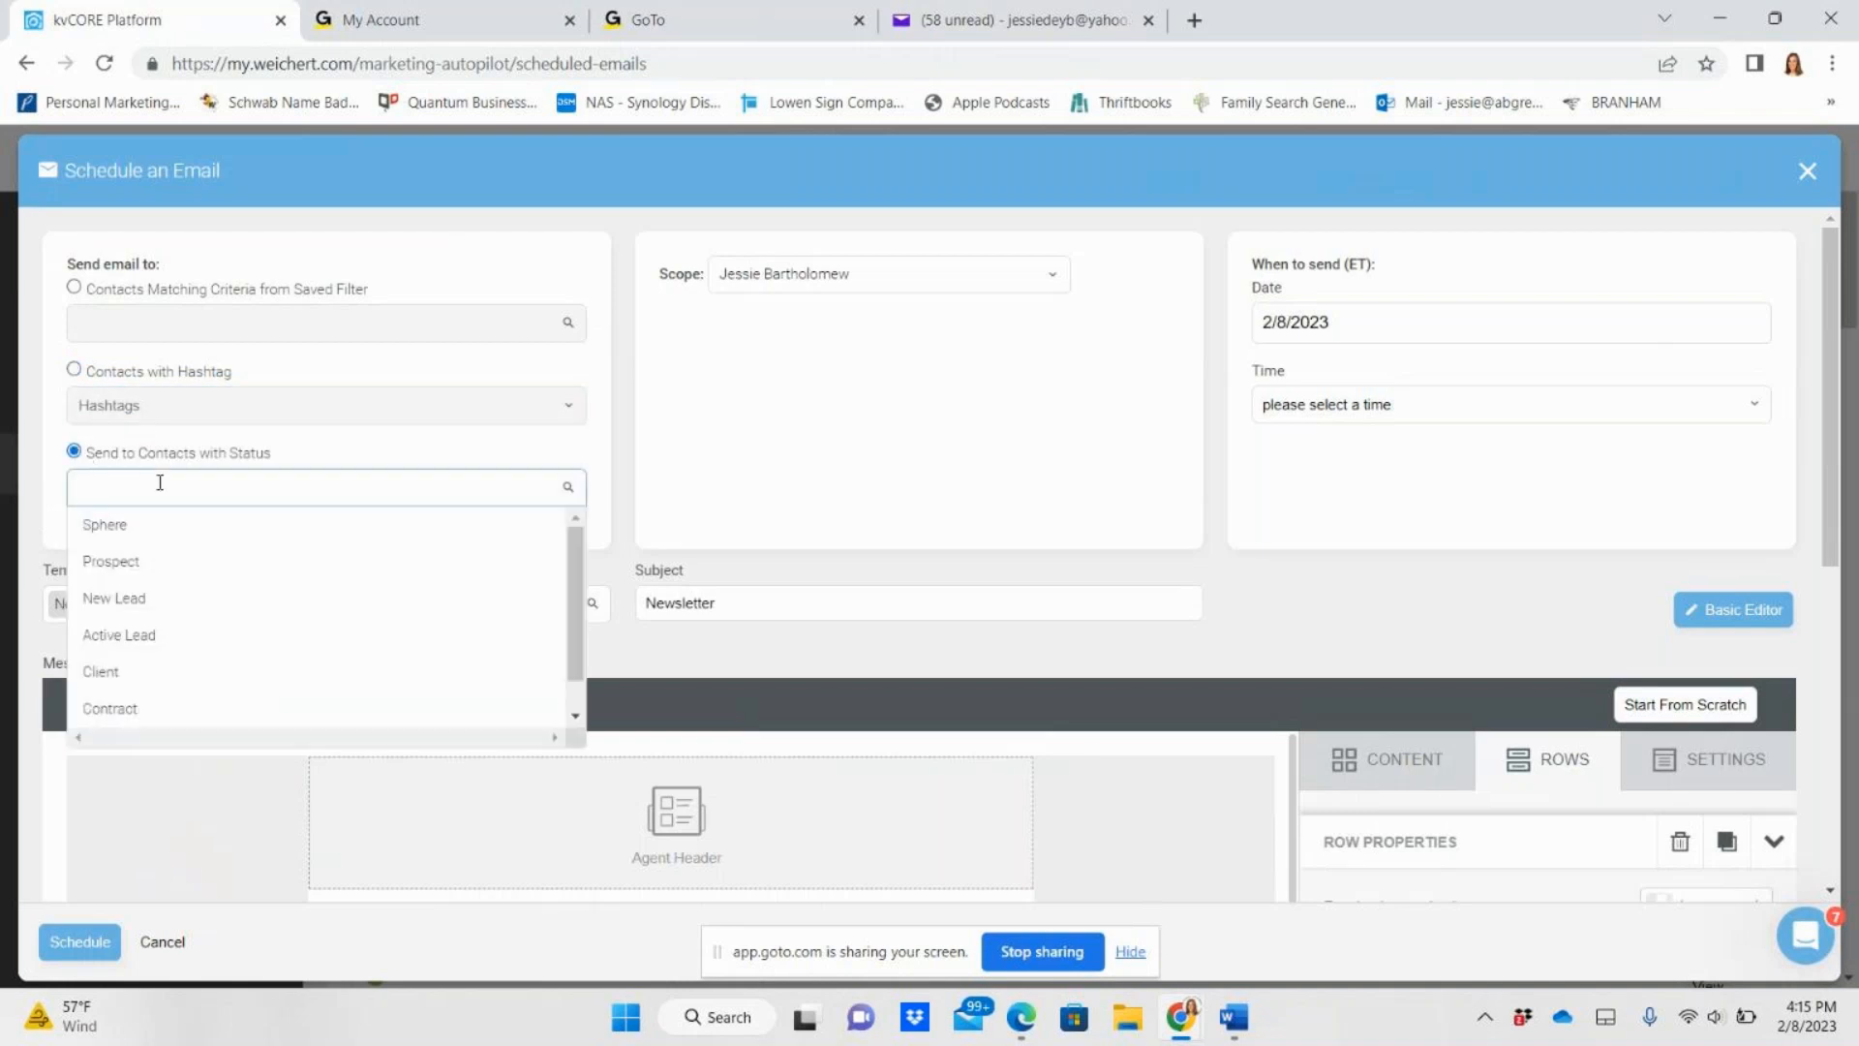
left_click(168, 537)
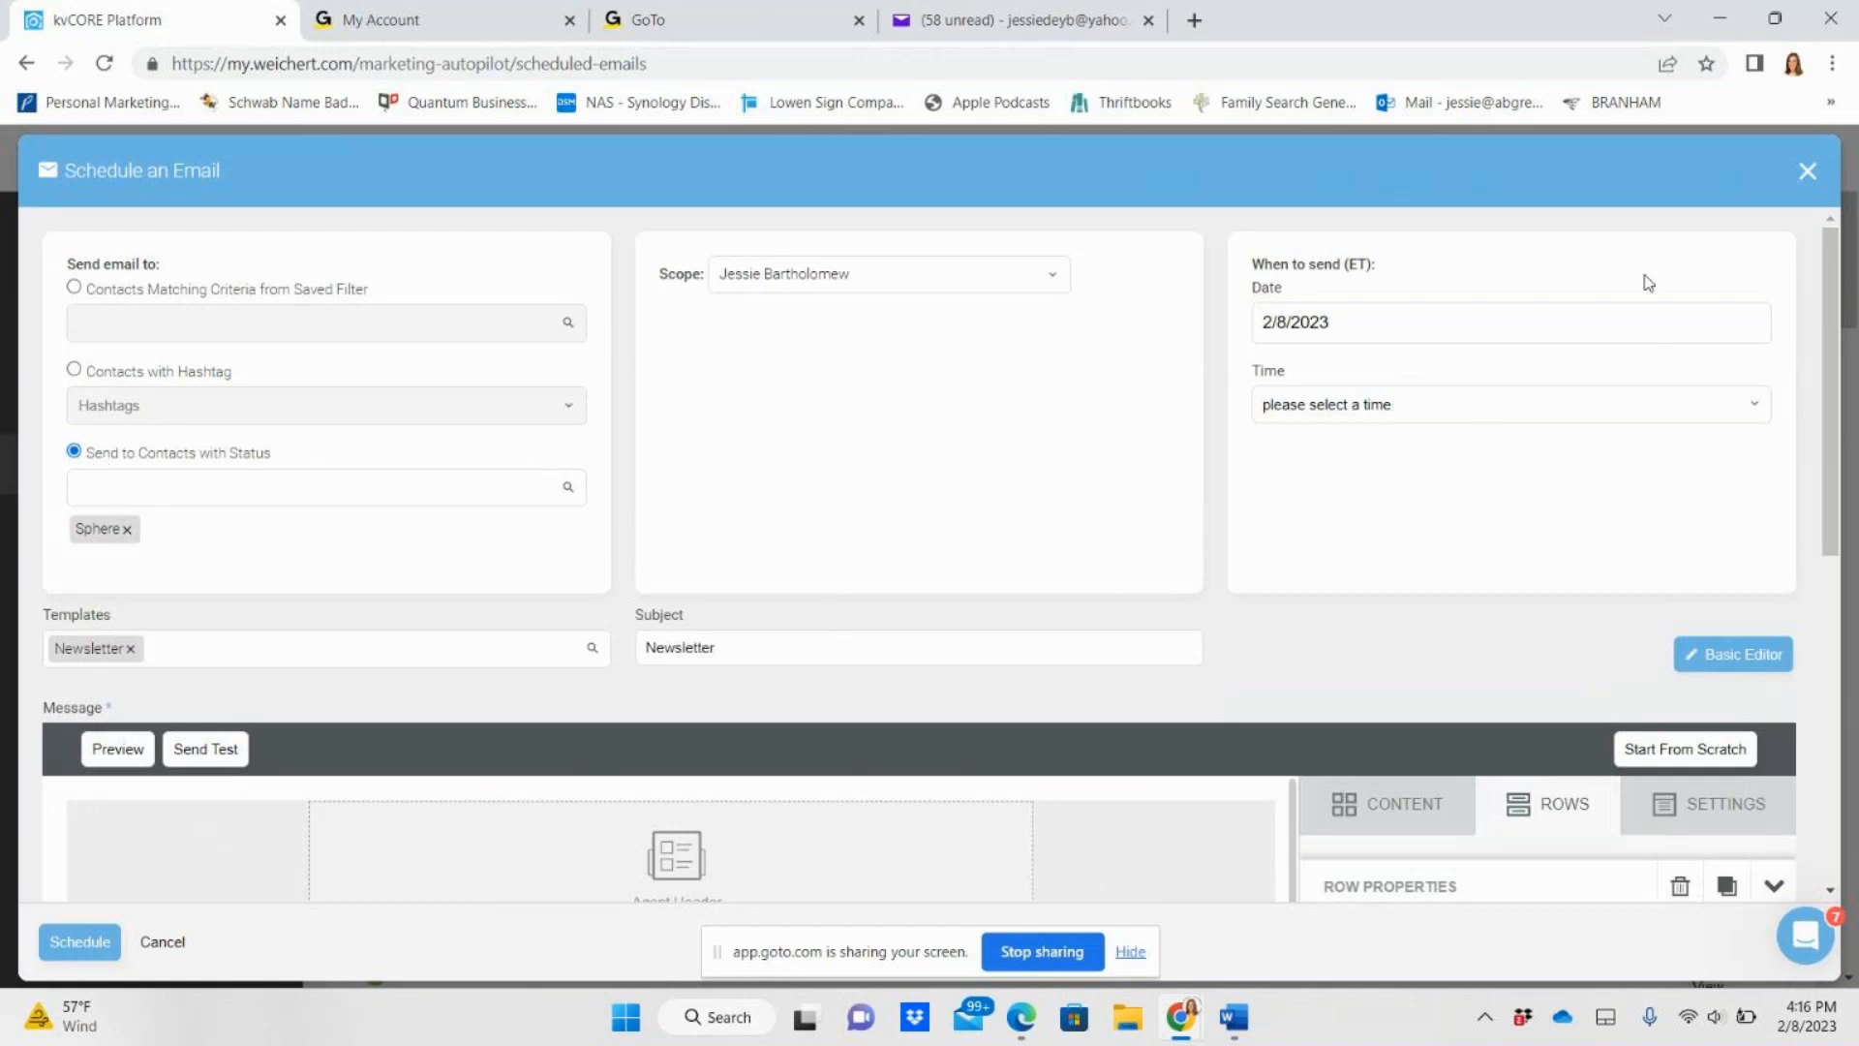
- Look through the send-date calendar from February to July 2023 and the available send times without changing either
left_click(1350, 322)
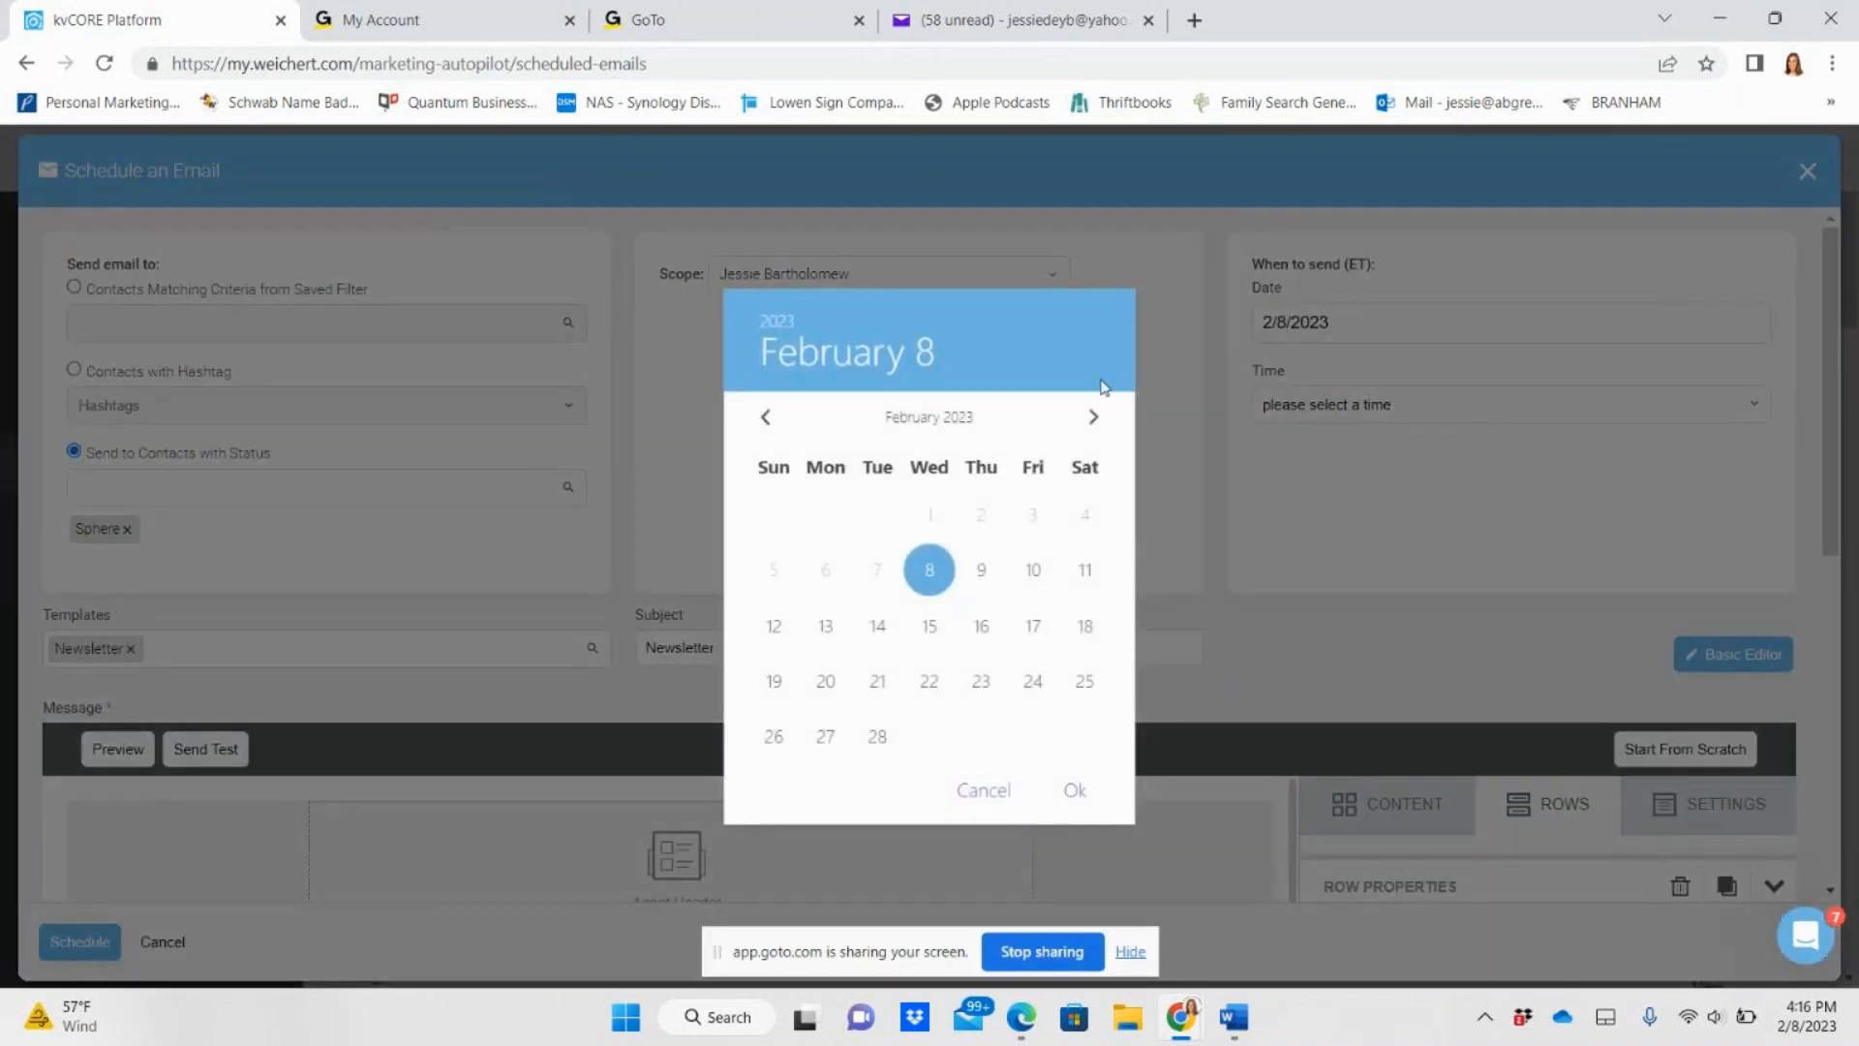
left_click(1091, 419)
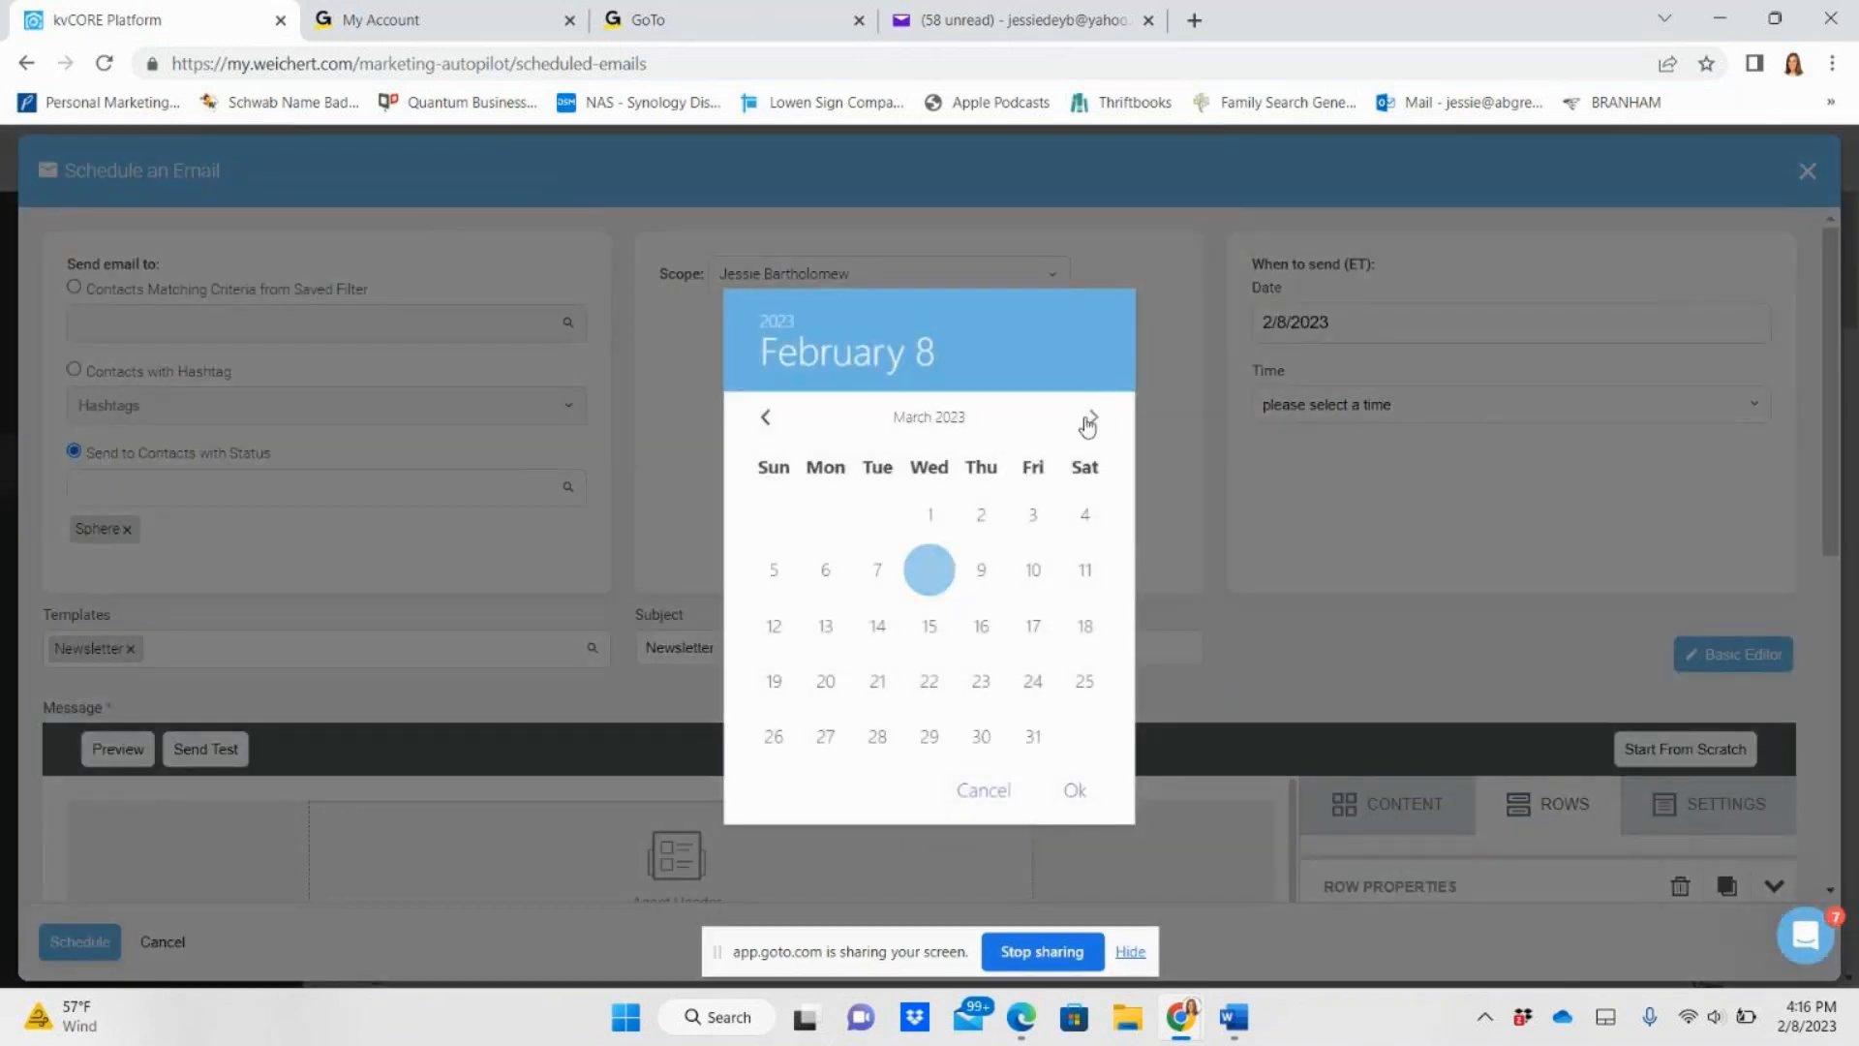
left_click(1092, 419)
left_click(1094, 417)
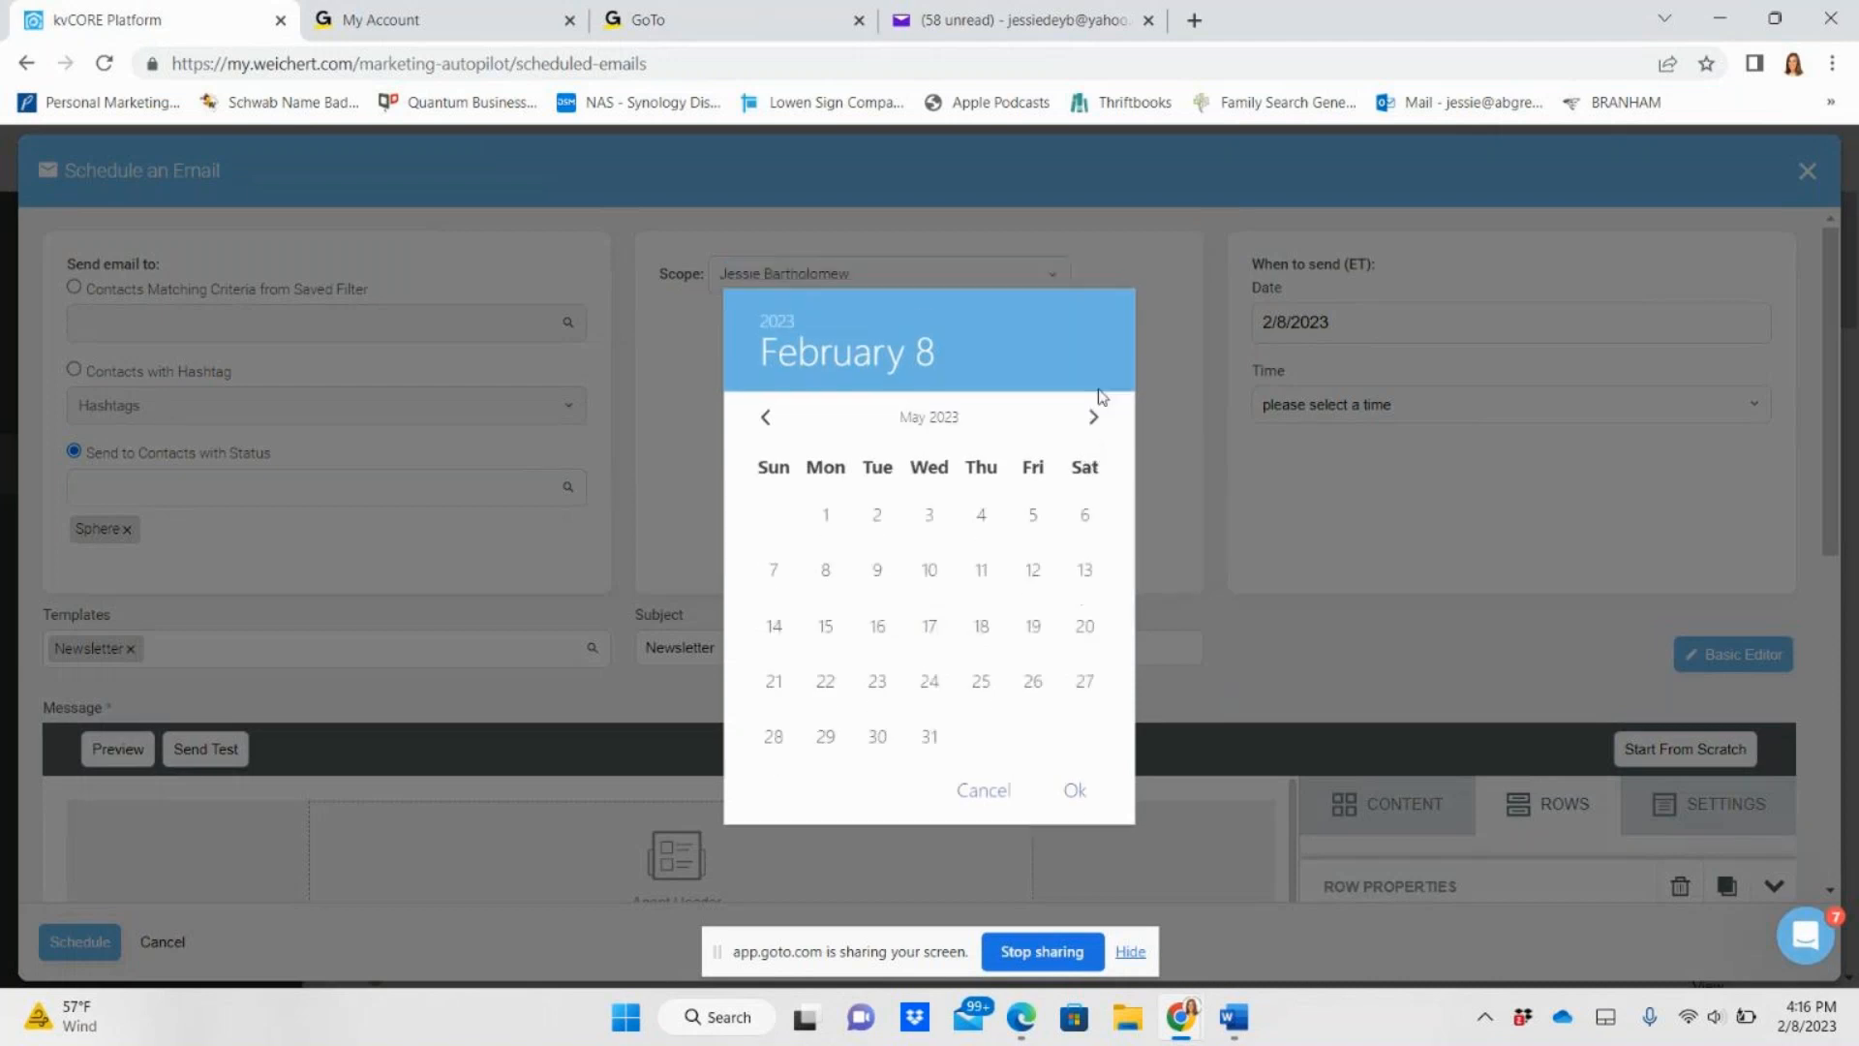
left_click(1097, 417)
left_click(1098, 419)
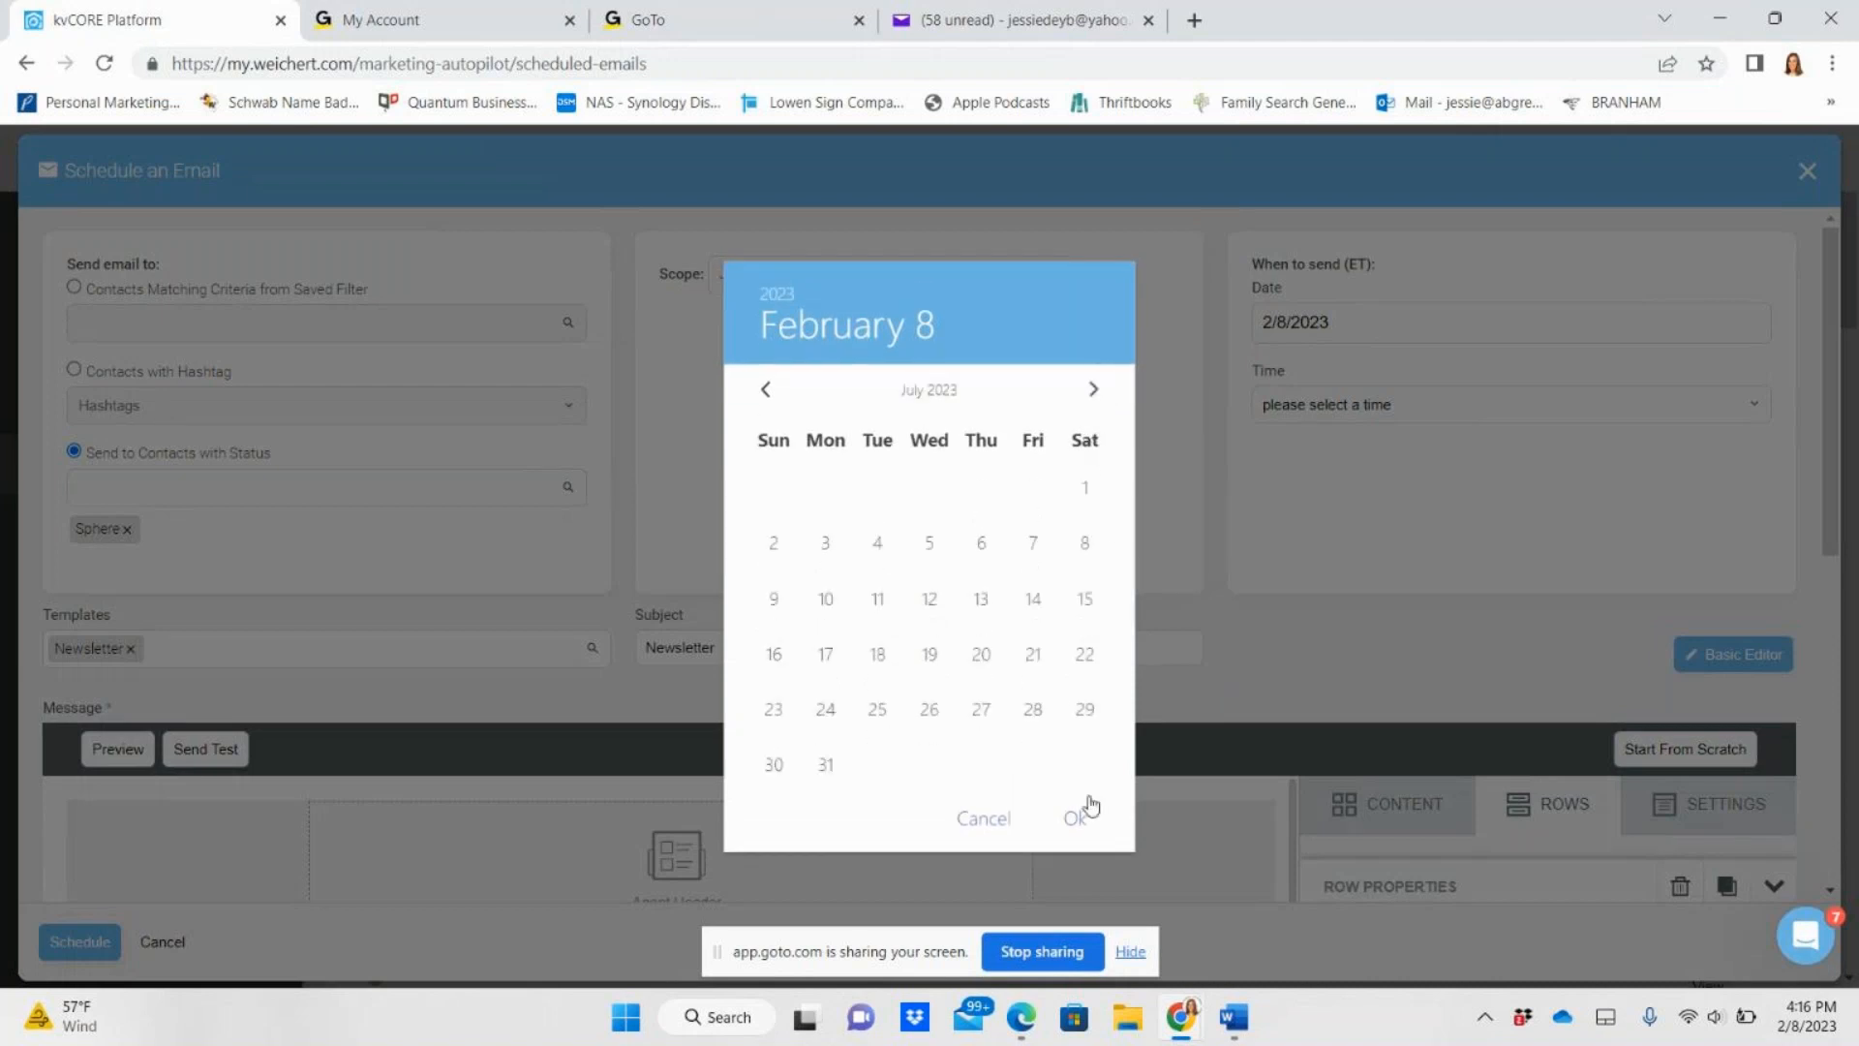
left_click(985, 823)
left_click(1332, 421)
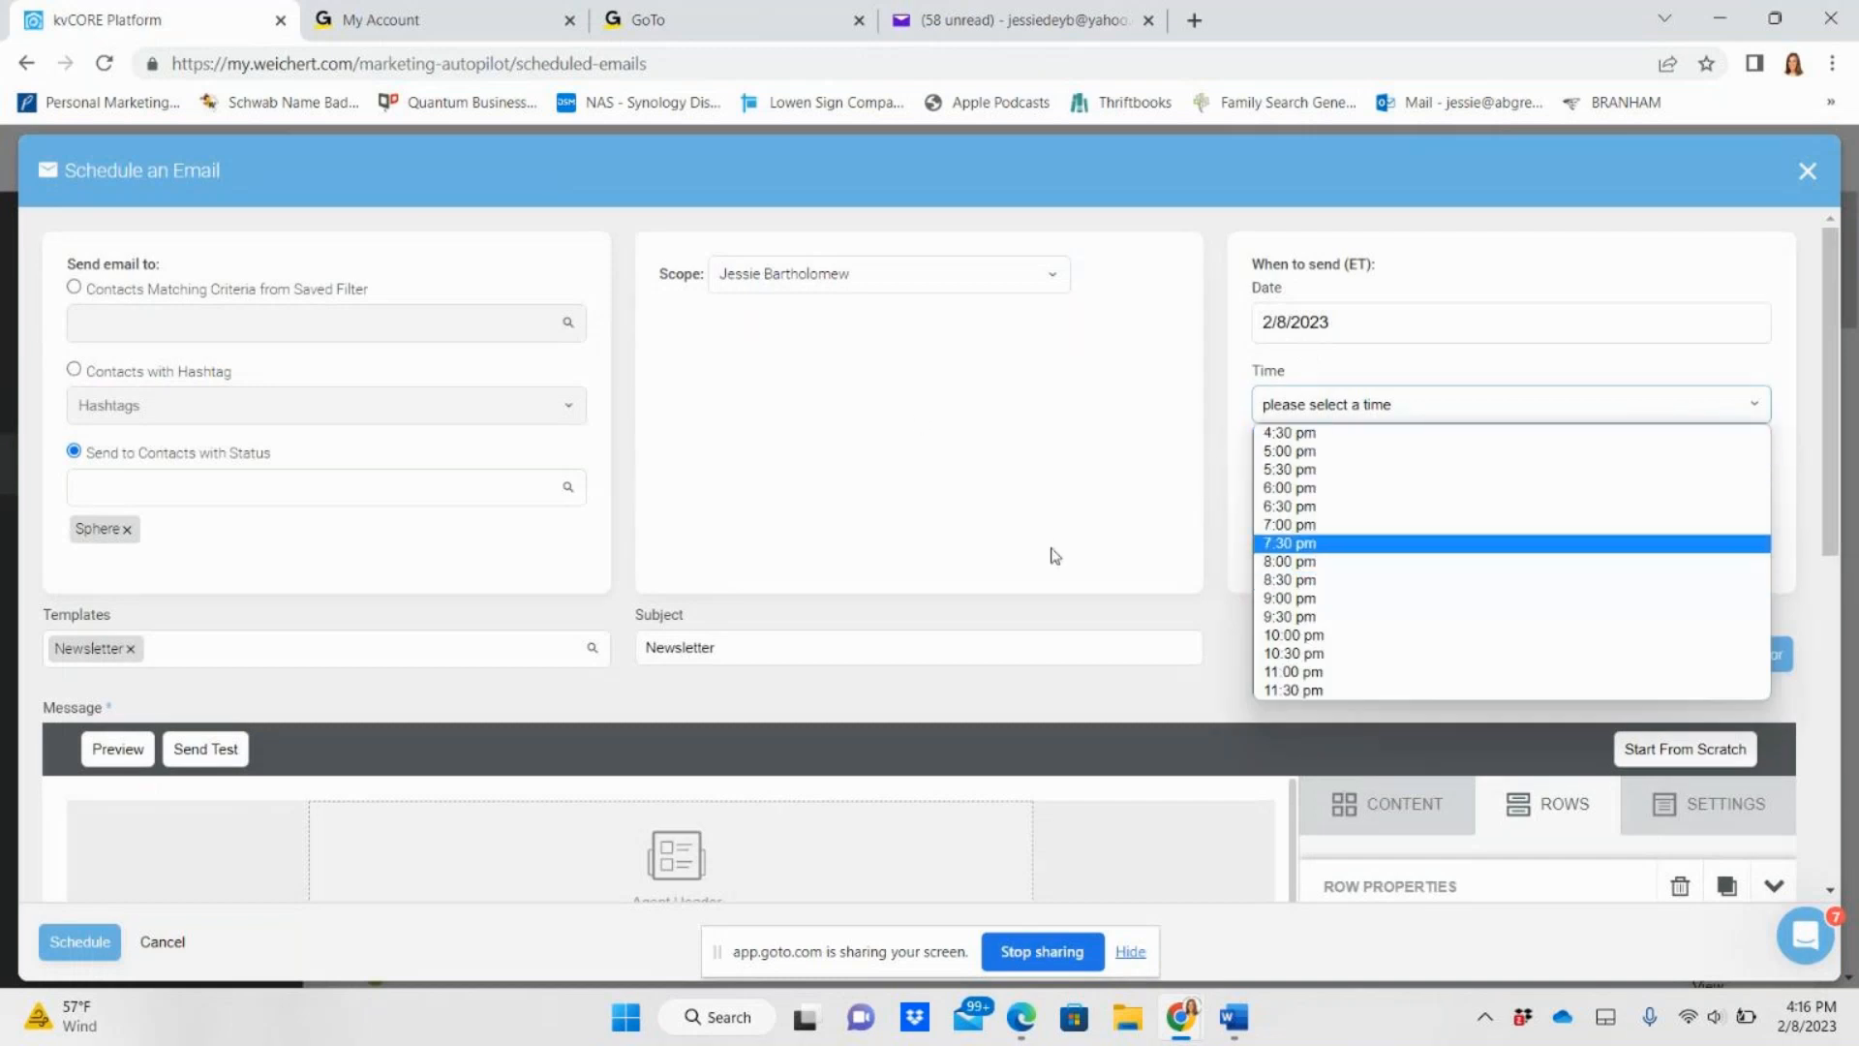
scroll(1055, 555, "down", 3)
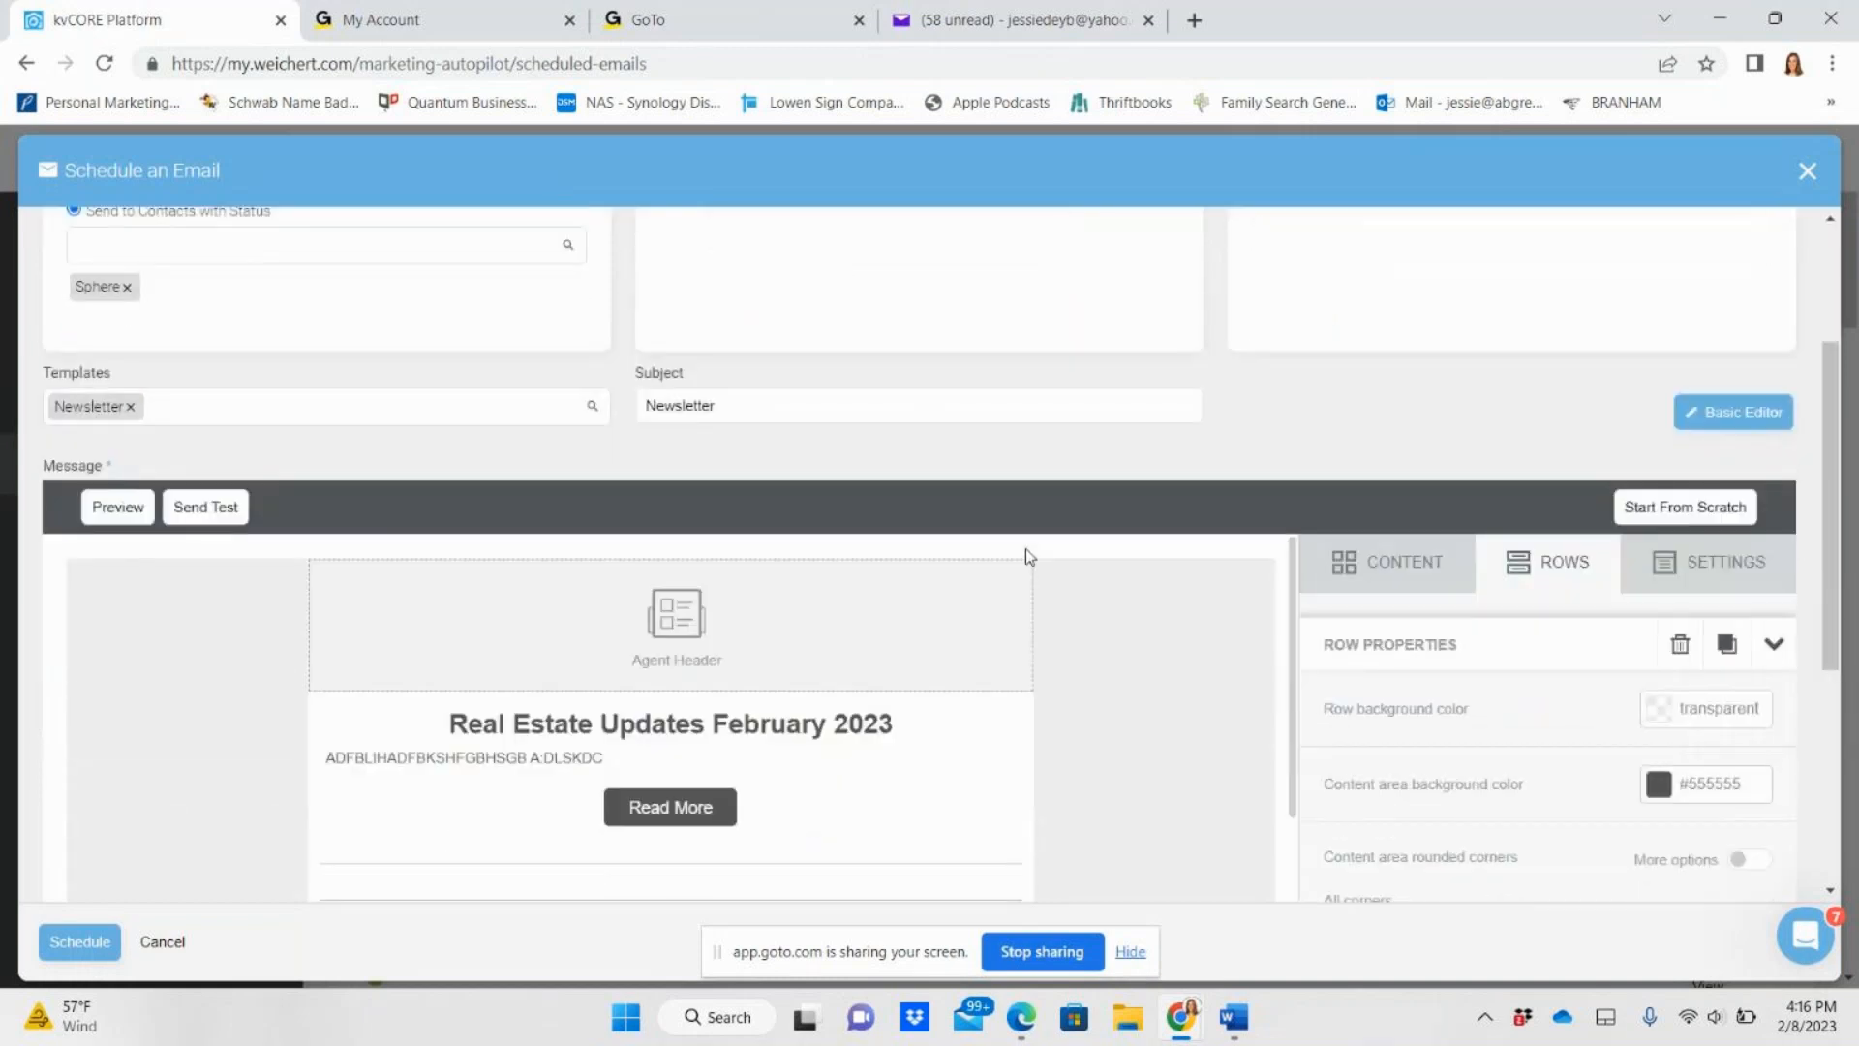
scroll(1349, 540, "up", 3)
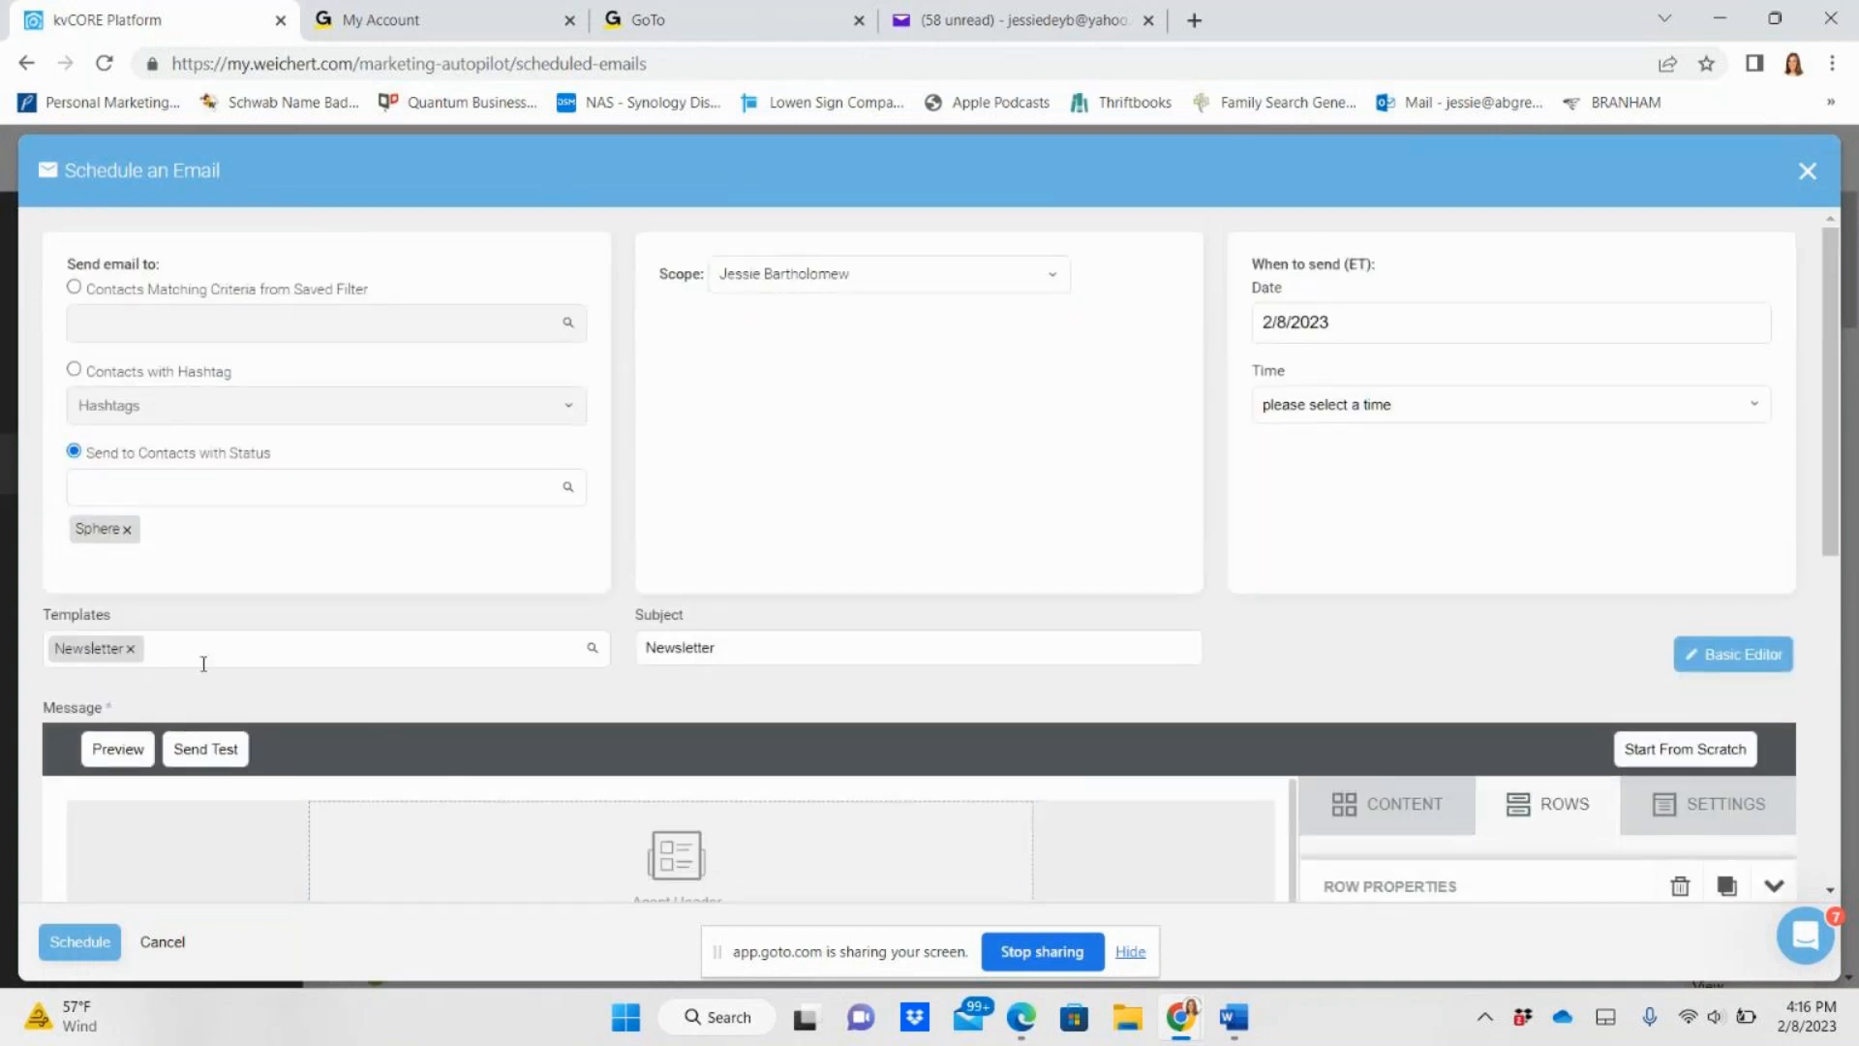
- Browse the email templates, load the Event template and review its invitation layout
left_click(204, 664)
scroll(504, 755, "down", 1)
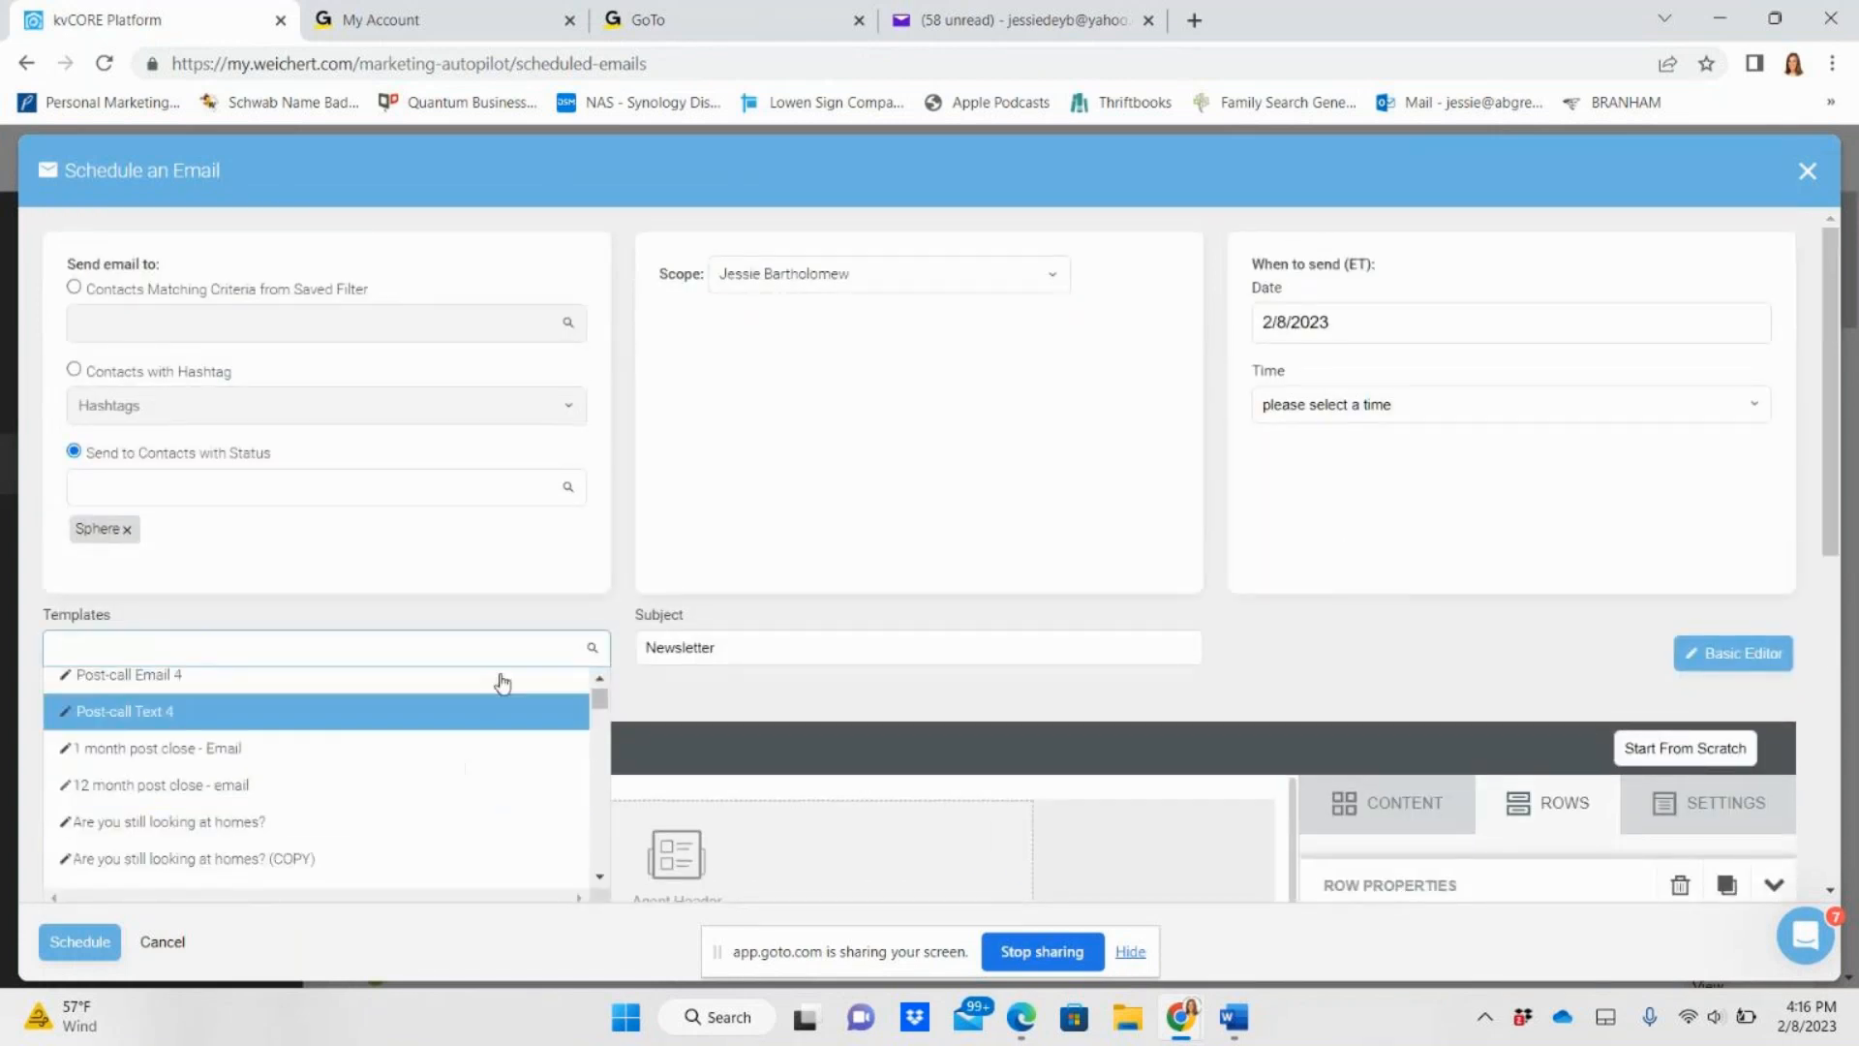
scroll(502, 684, "down", 3)
scroll(406, 593, "up", 5)
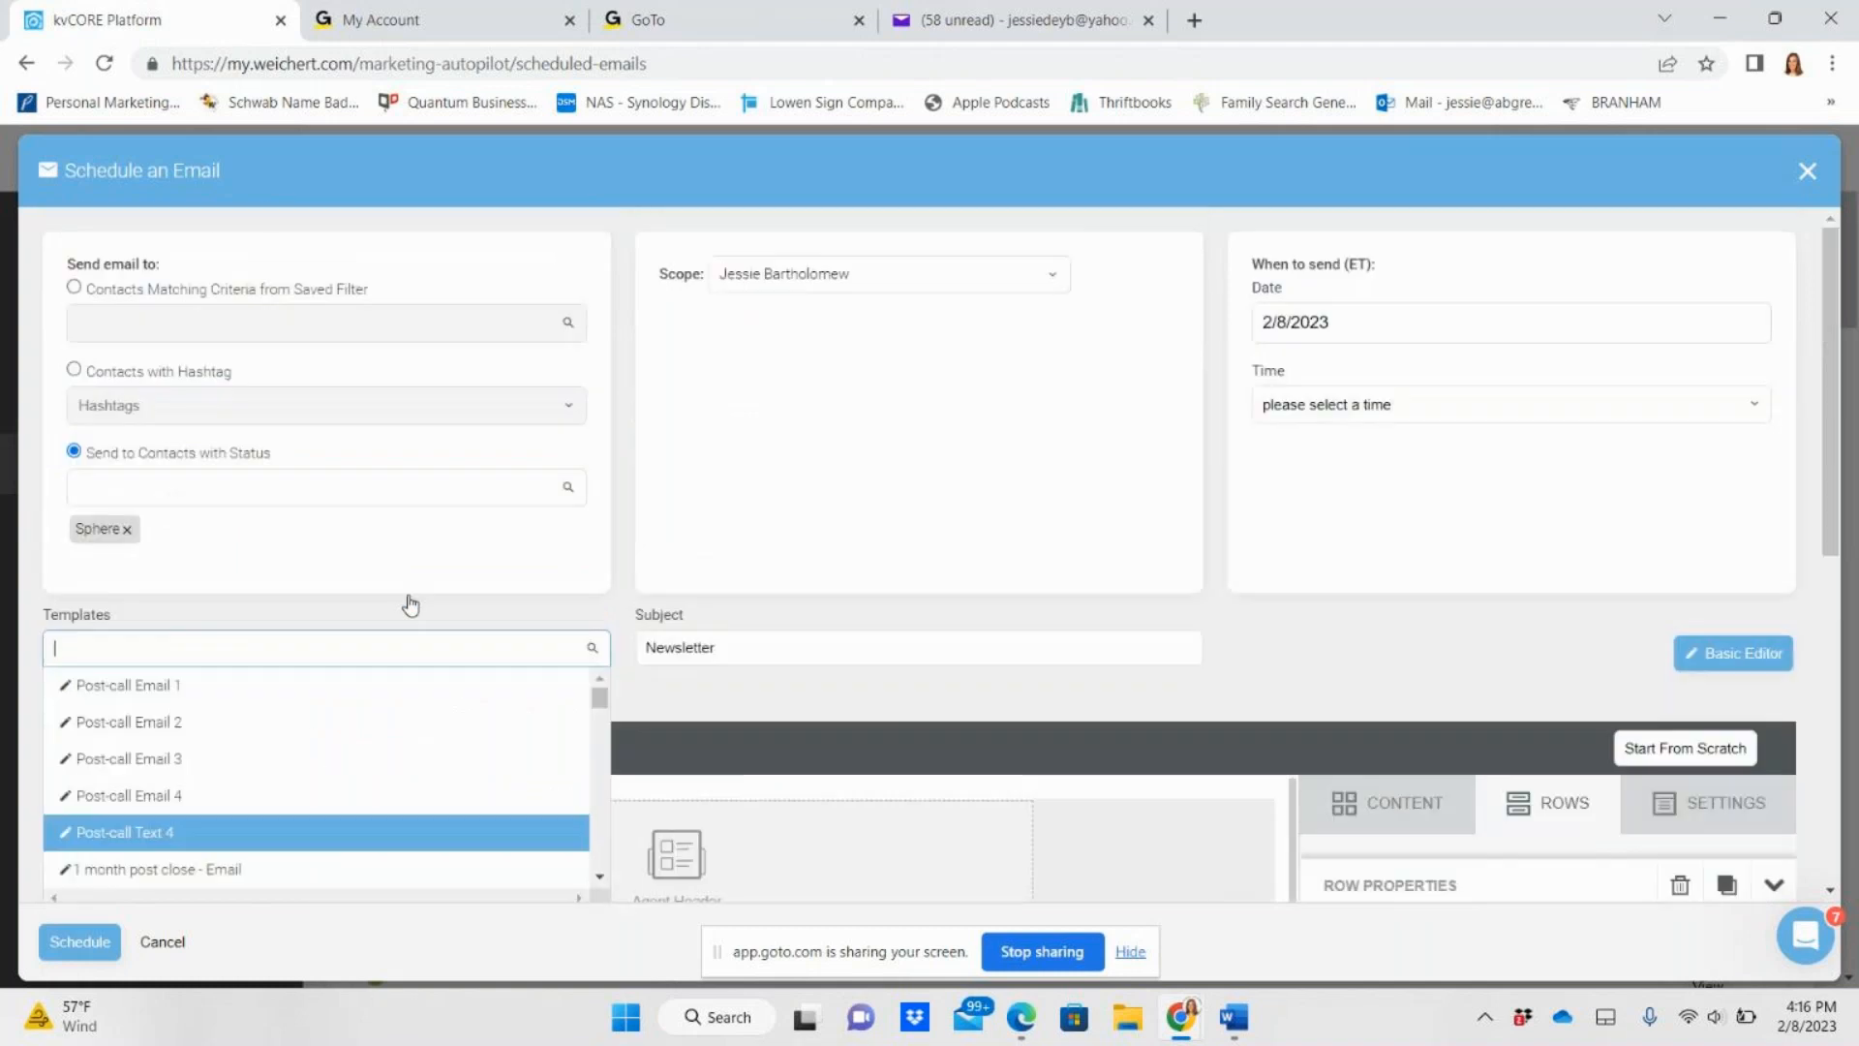
scroll(387, 571, "down", 3)
scroll(353, 581, "down", 6)
scroll(352, 579, "down", 3)
scroll(352, 577, "up", 4)
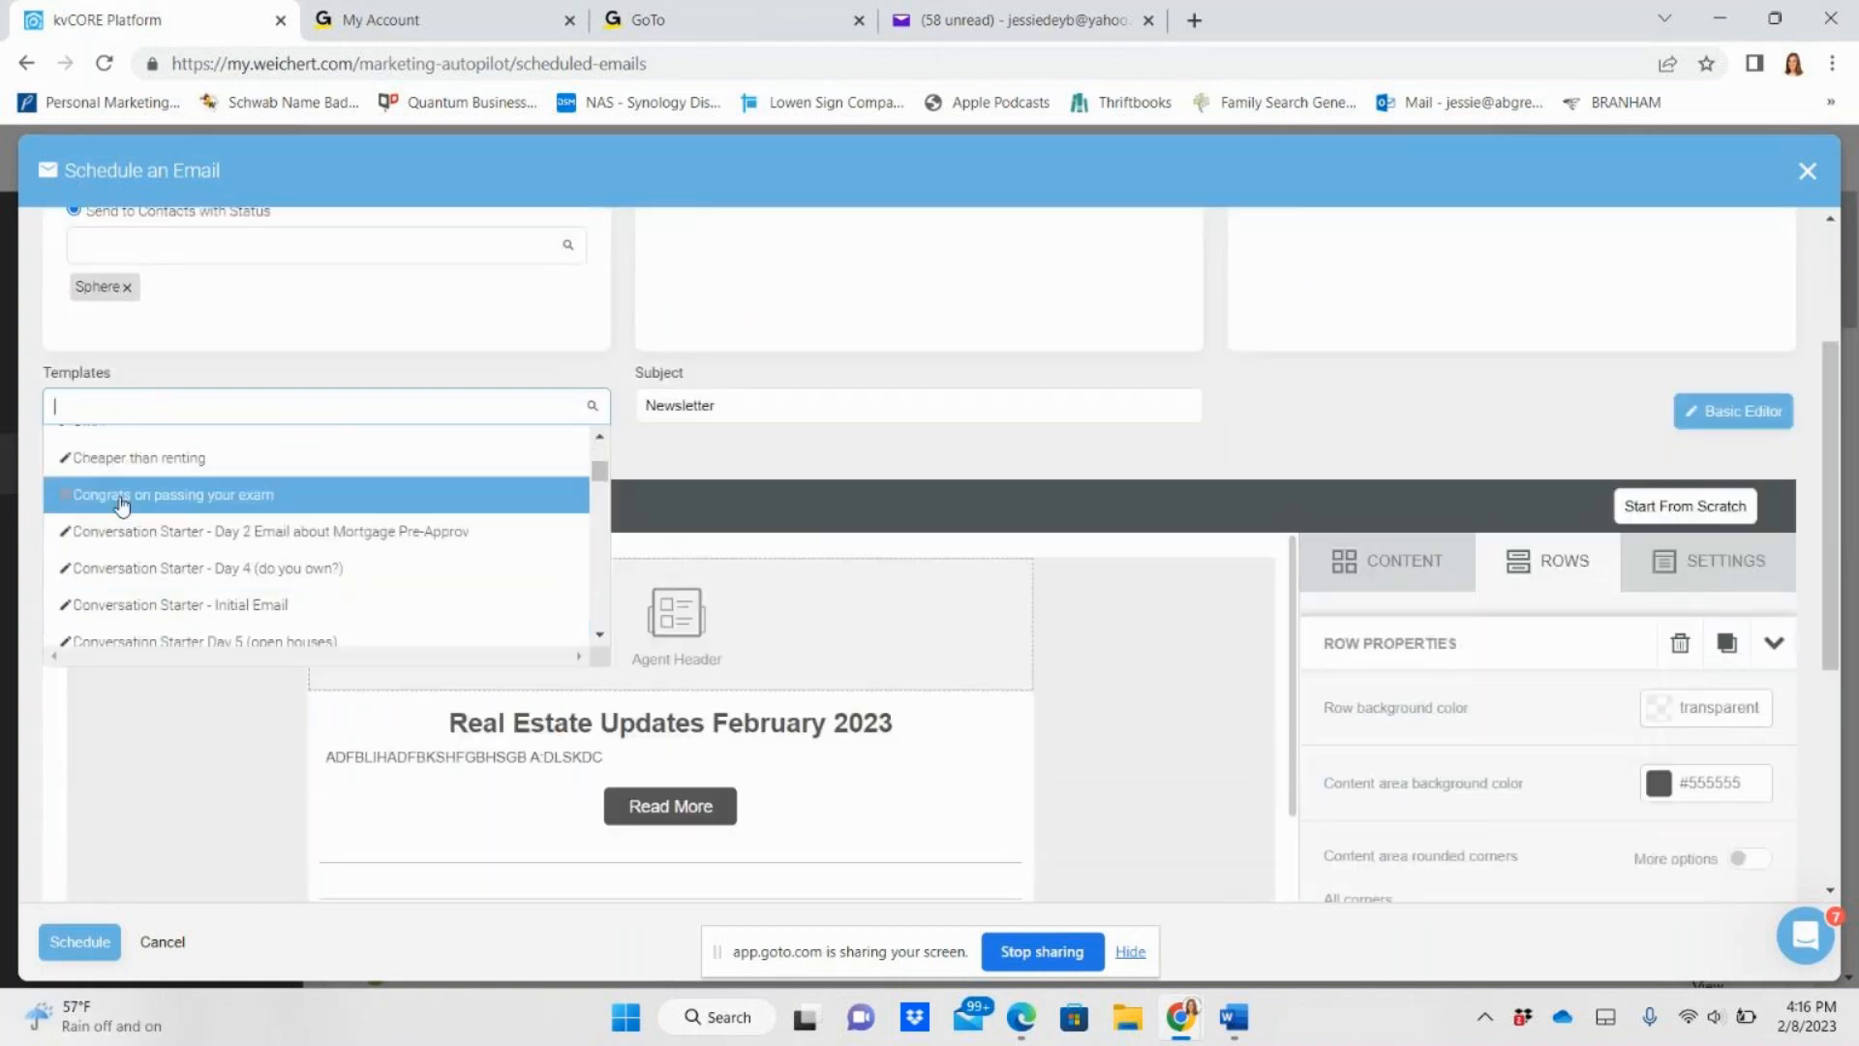
scroll(242, 551, "down", 10)
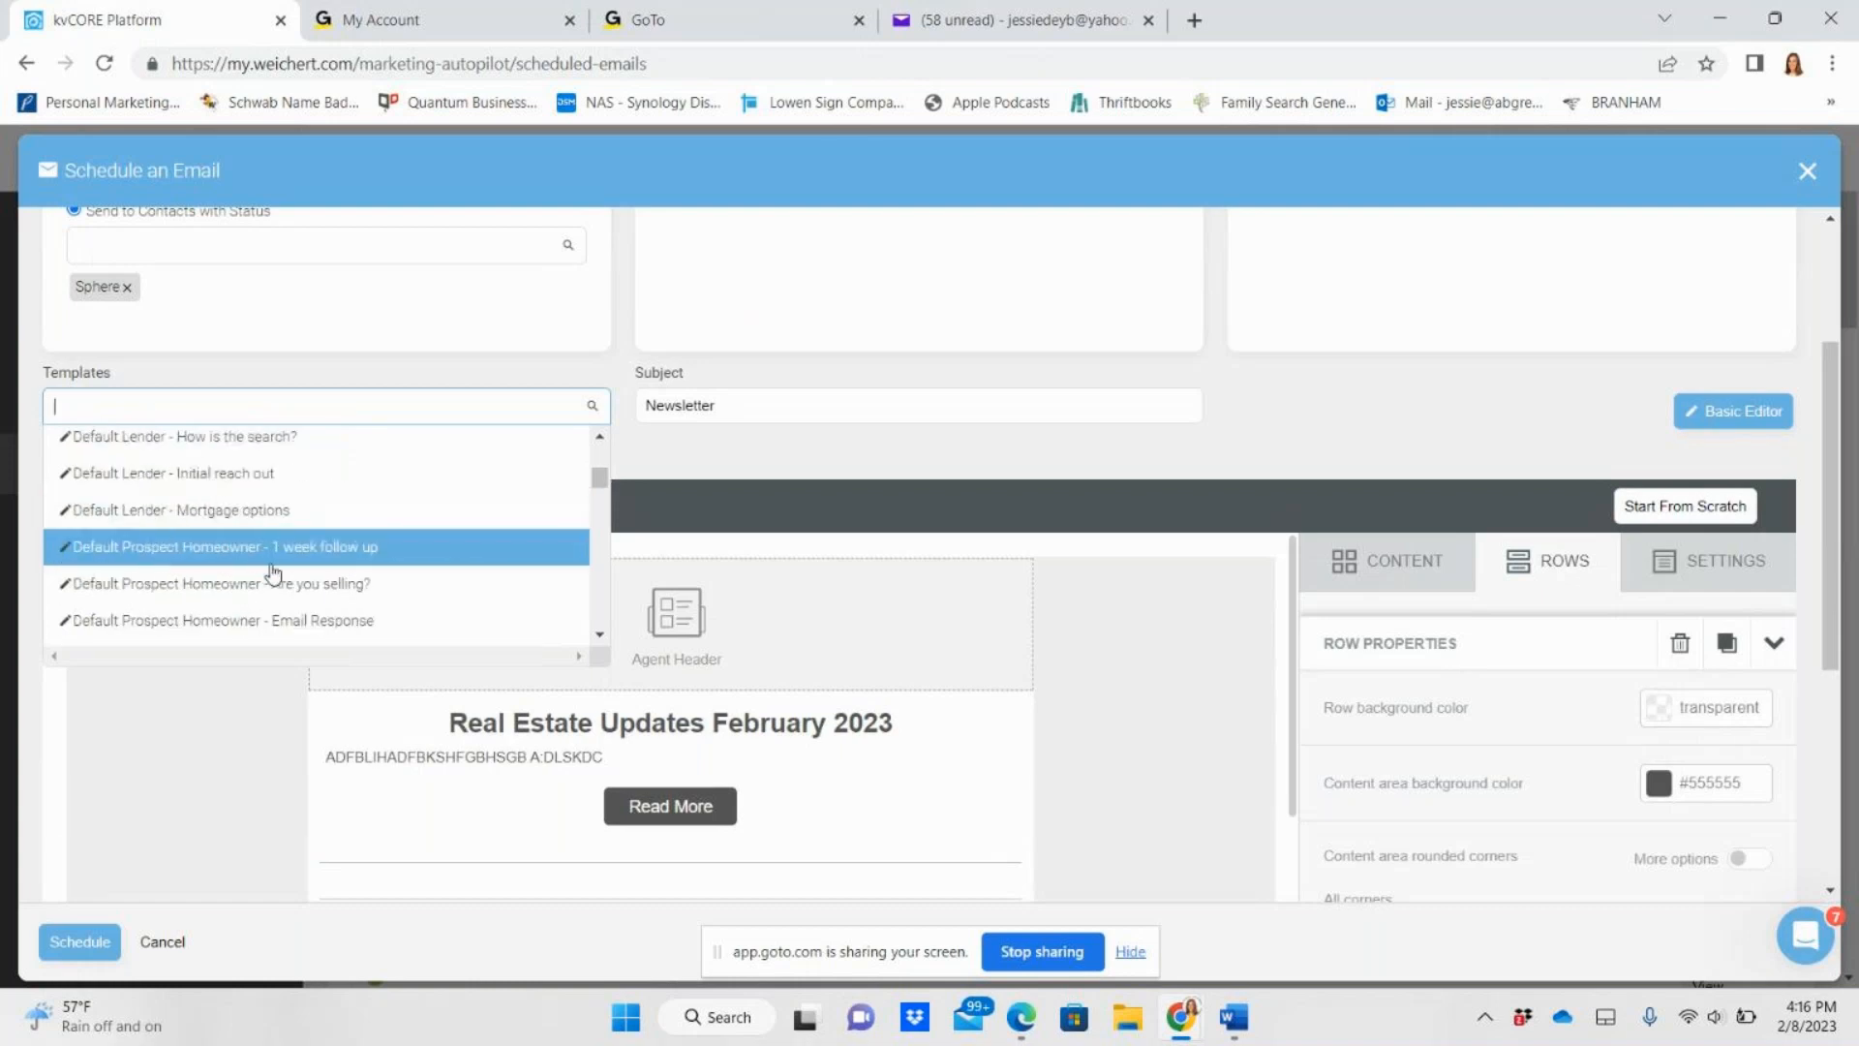
scroll(301, 575, "down", 5)
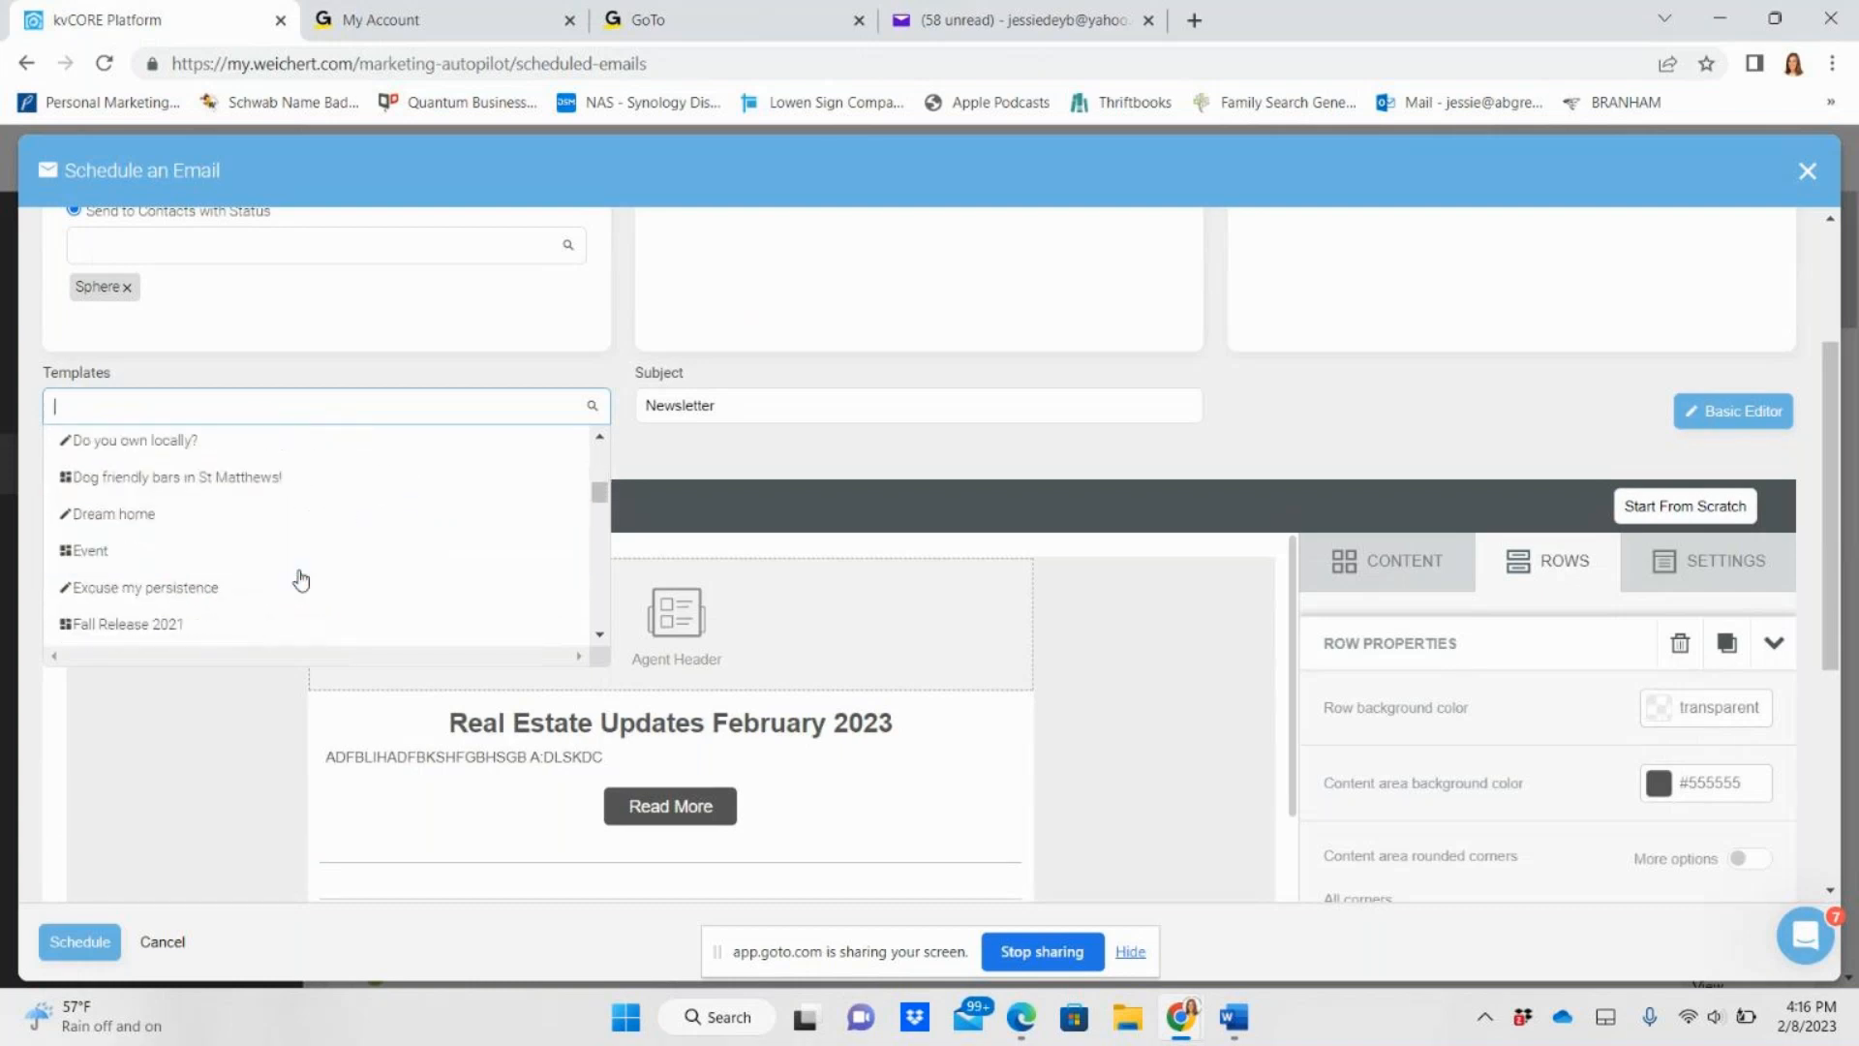
scroll(125, 552, "up", 2)
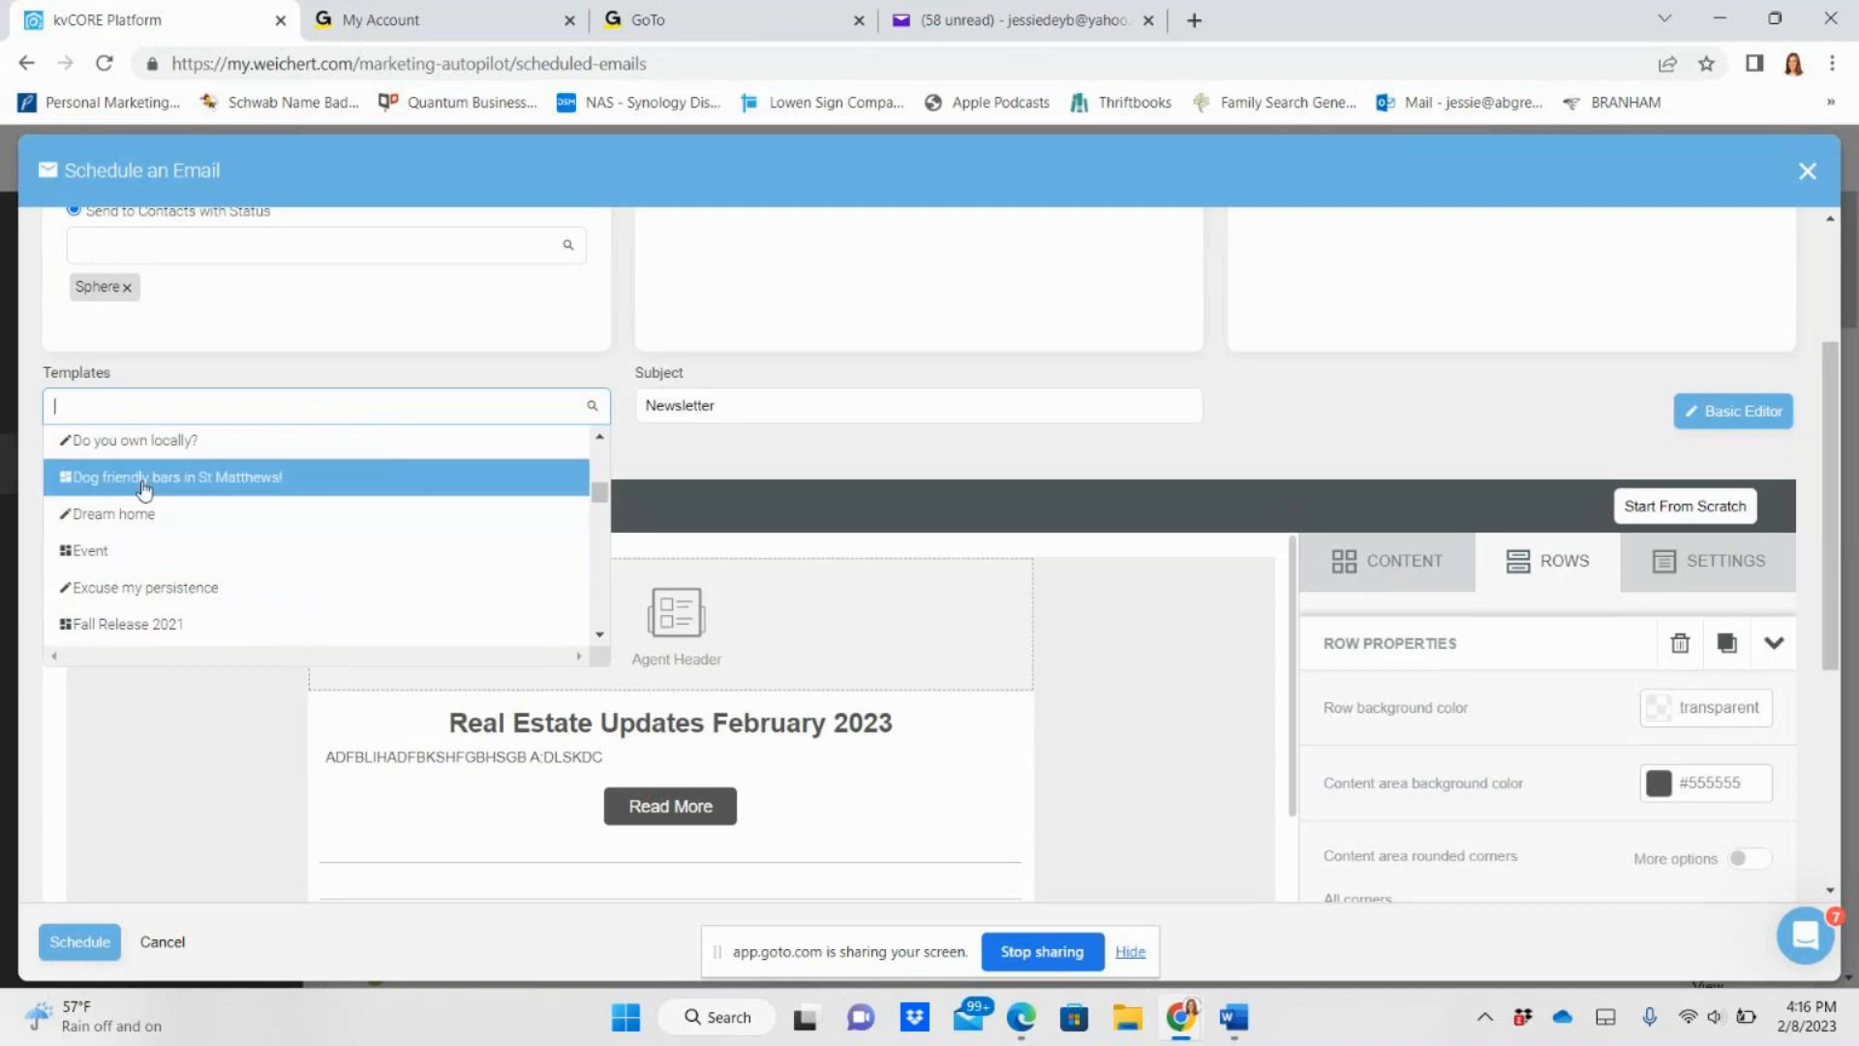
left_click(145, 552)
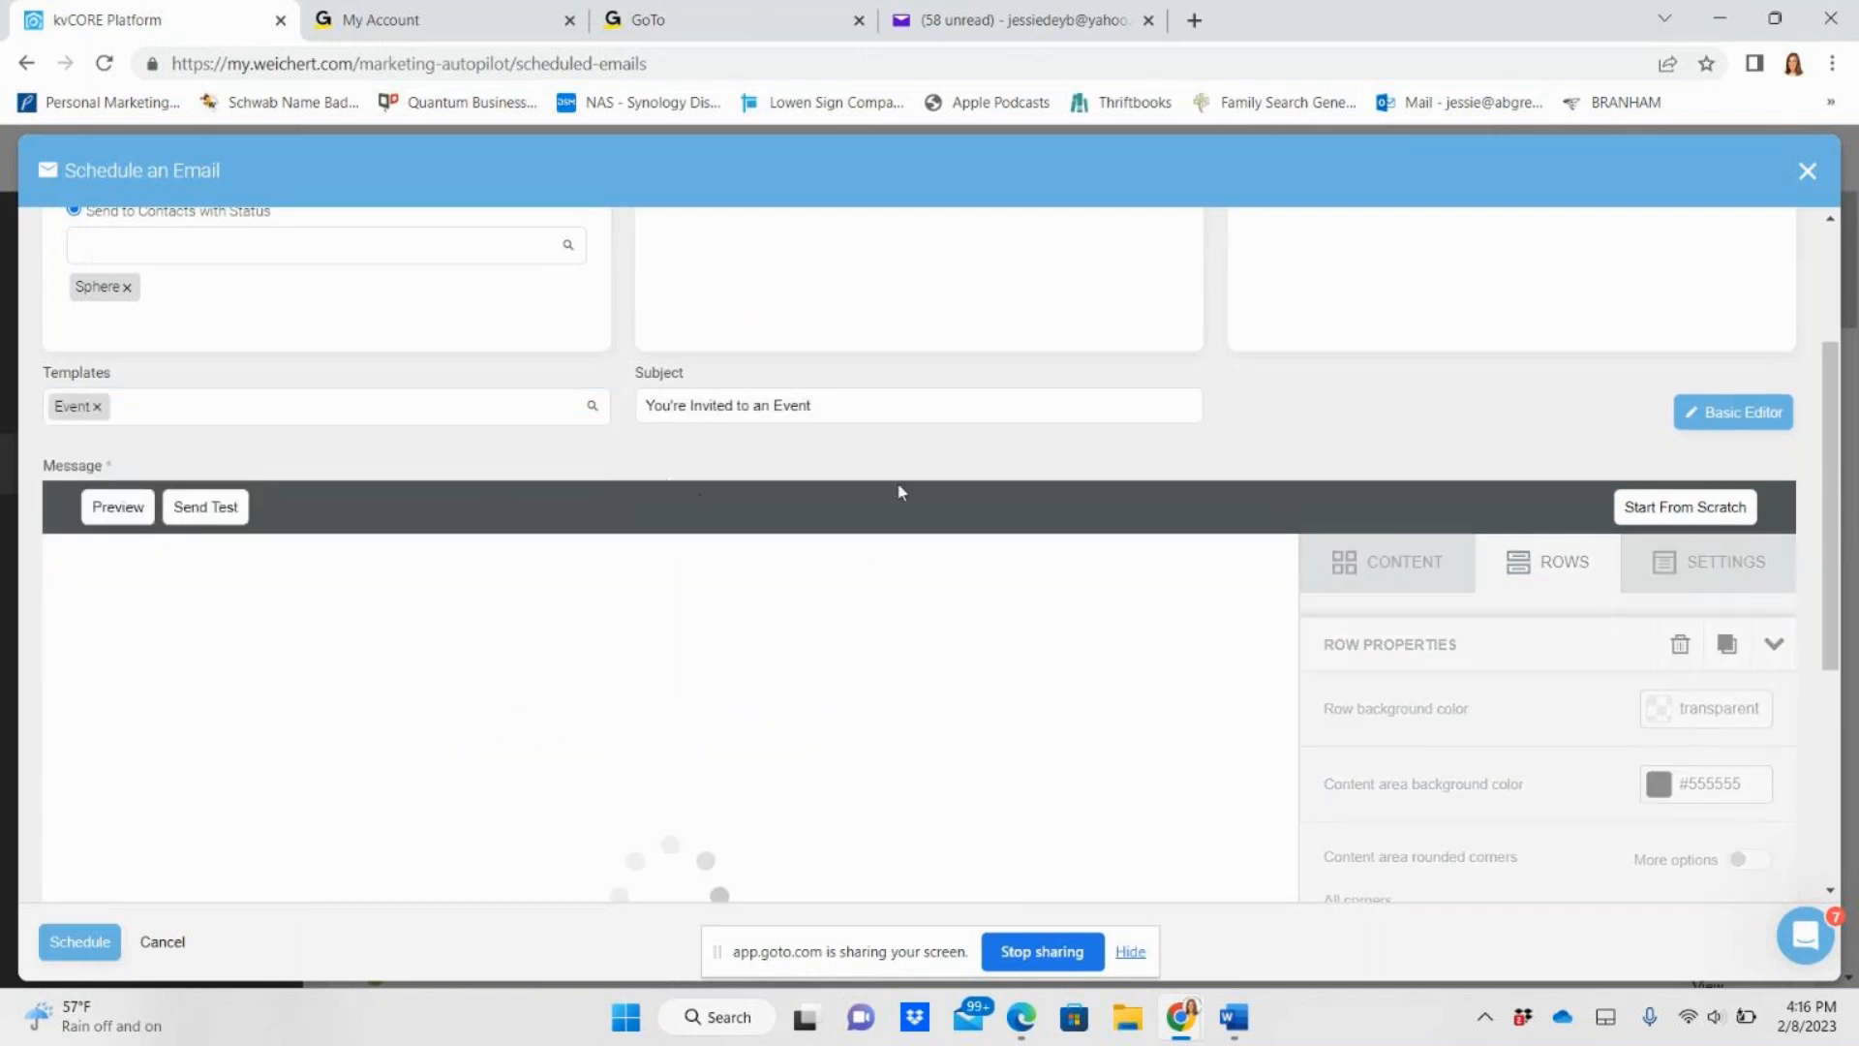
scroll(1110, 495, "down", 3)
scroll(1103, 523, "down", 5)
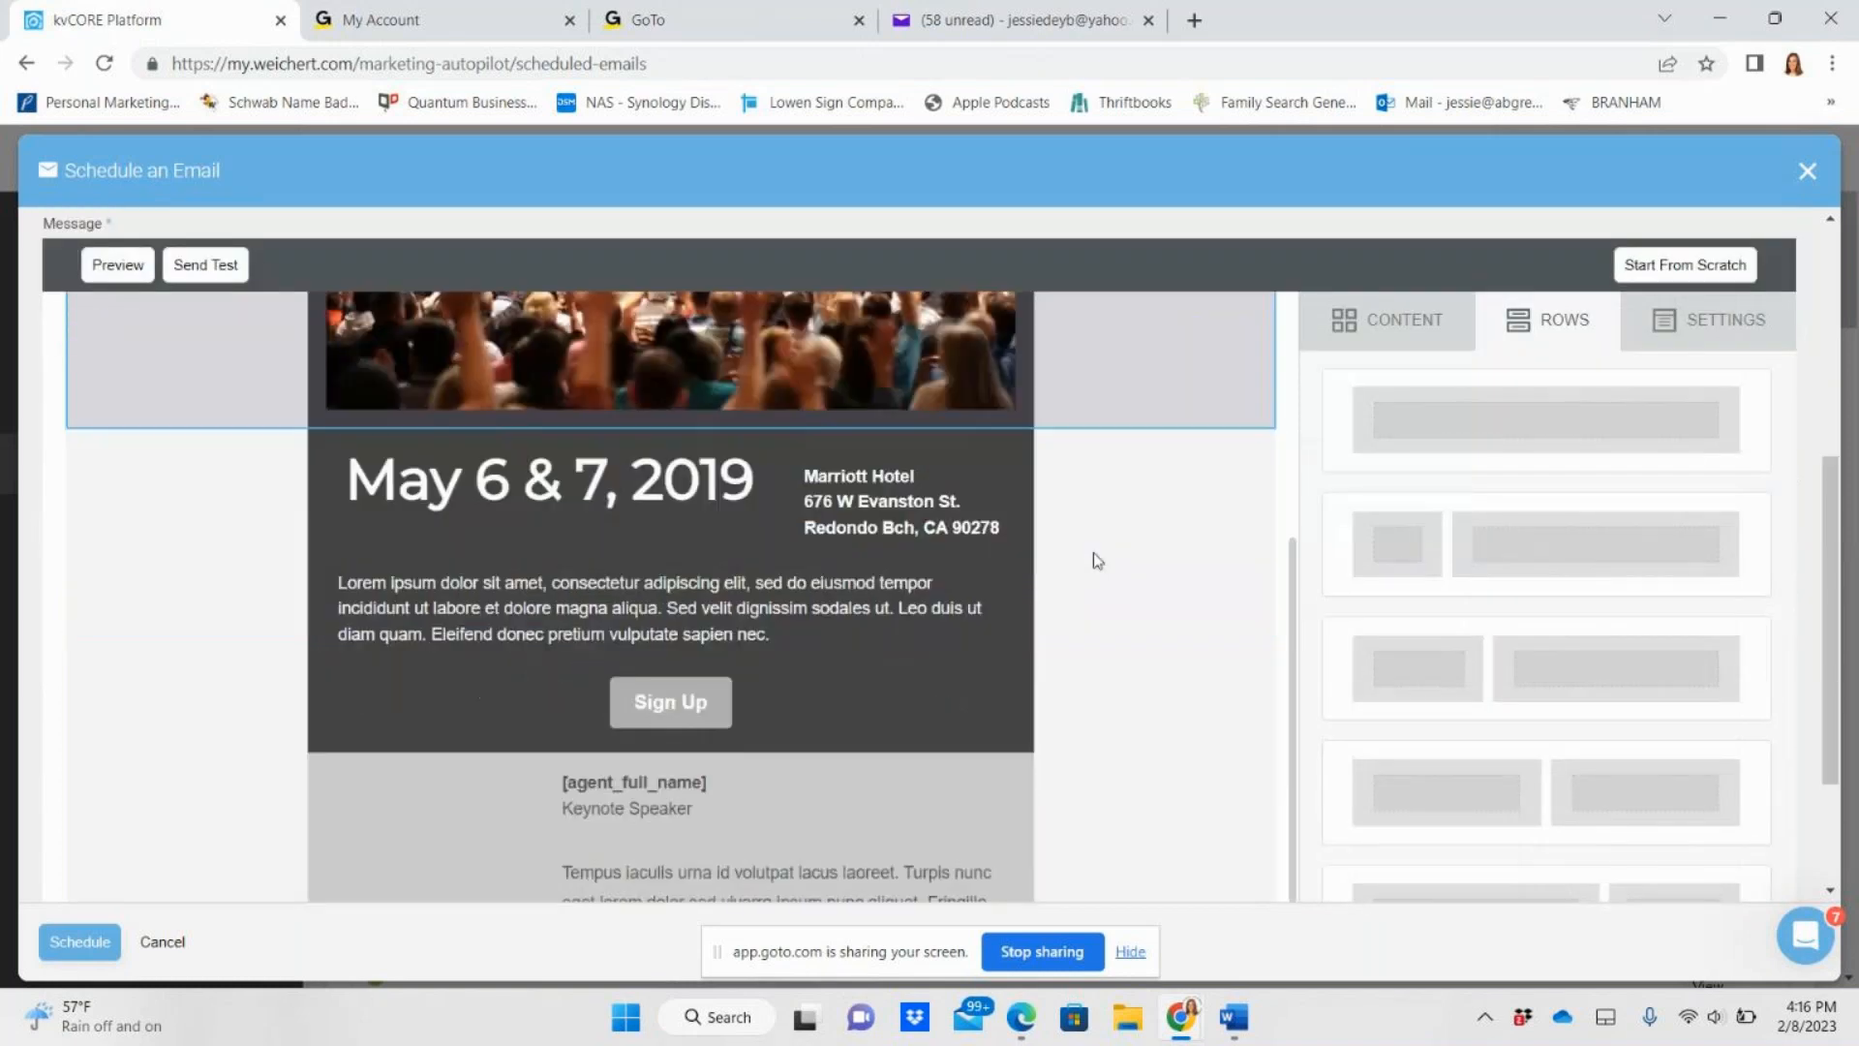
scroll(885, 654, "up", 7)
scroll(930, 578, "up", 5)
- Load the Post-call Email 4 template, examine its message text and look over the other available templates
left_click(206, 654)
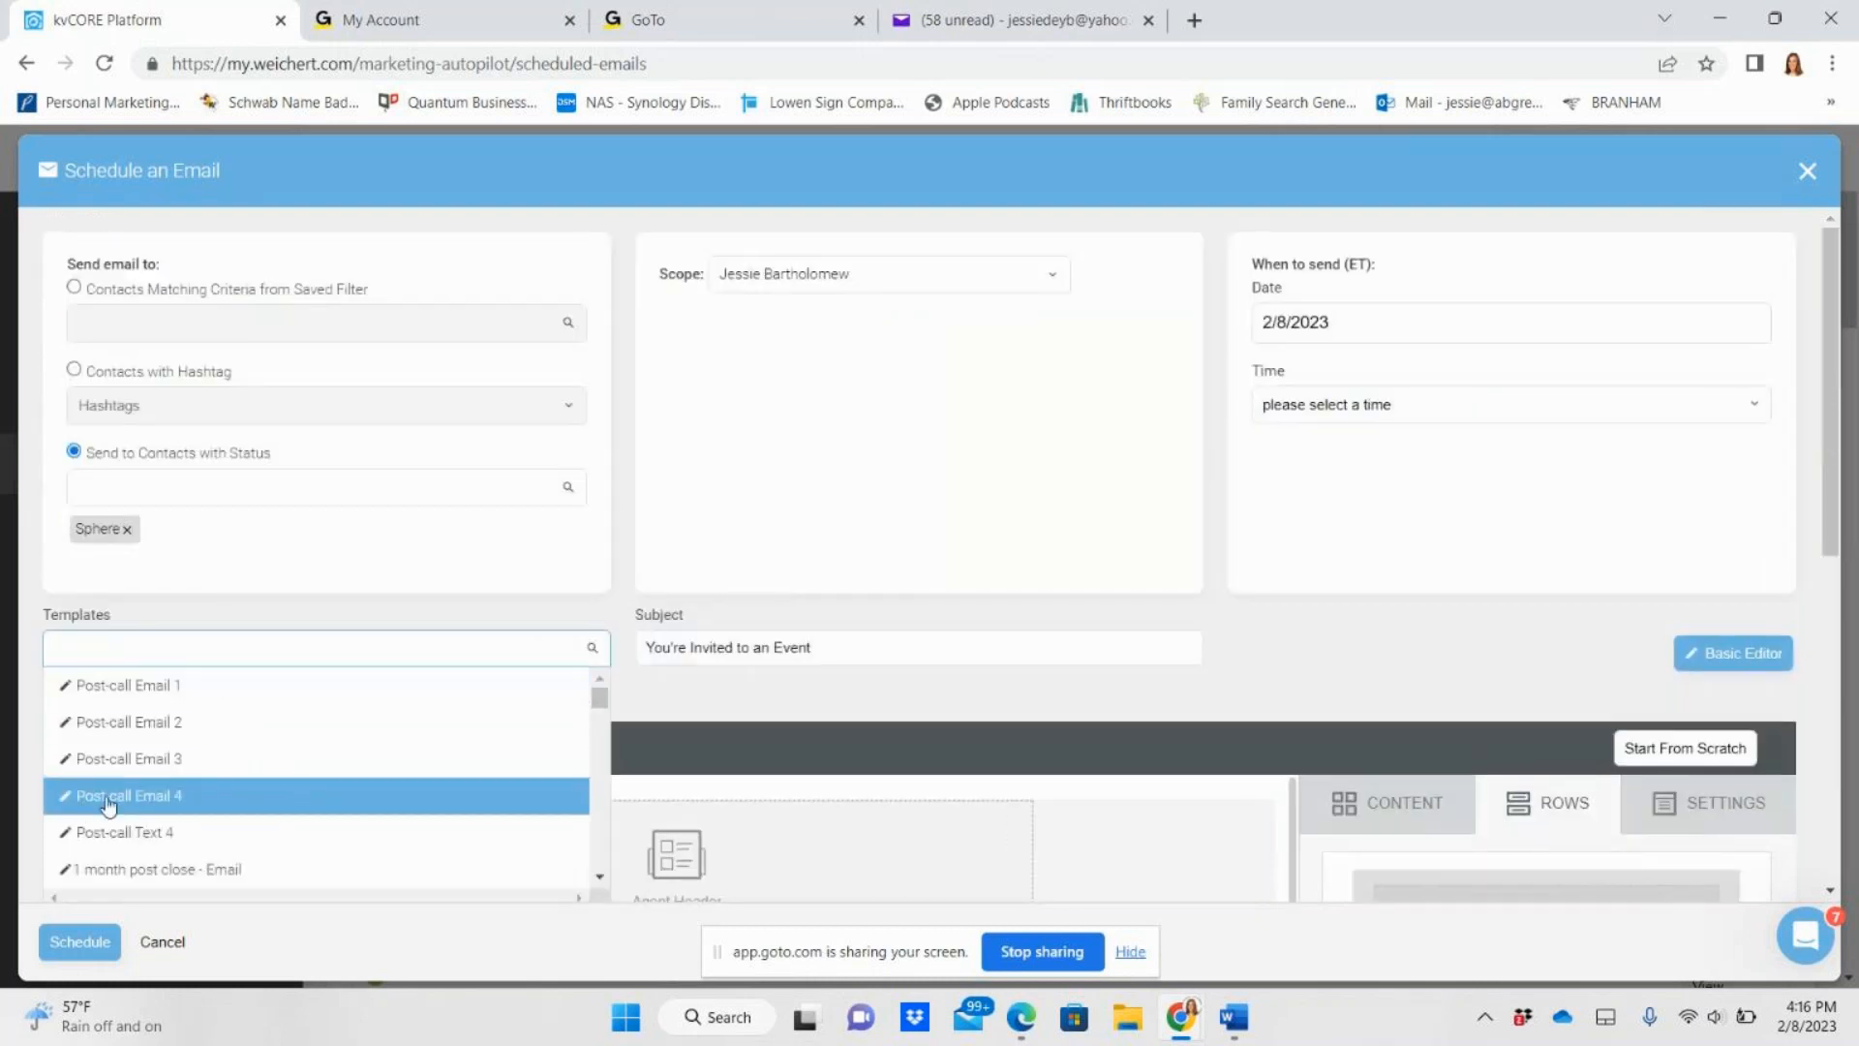
left_click(160, 801)
scroll(655, 718, "down", 3)
left_click_drag(659, 775, 14, 592)
left_click(566, 698)
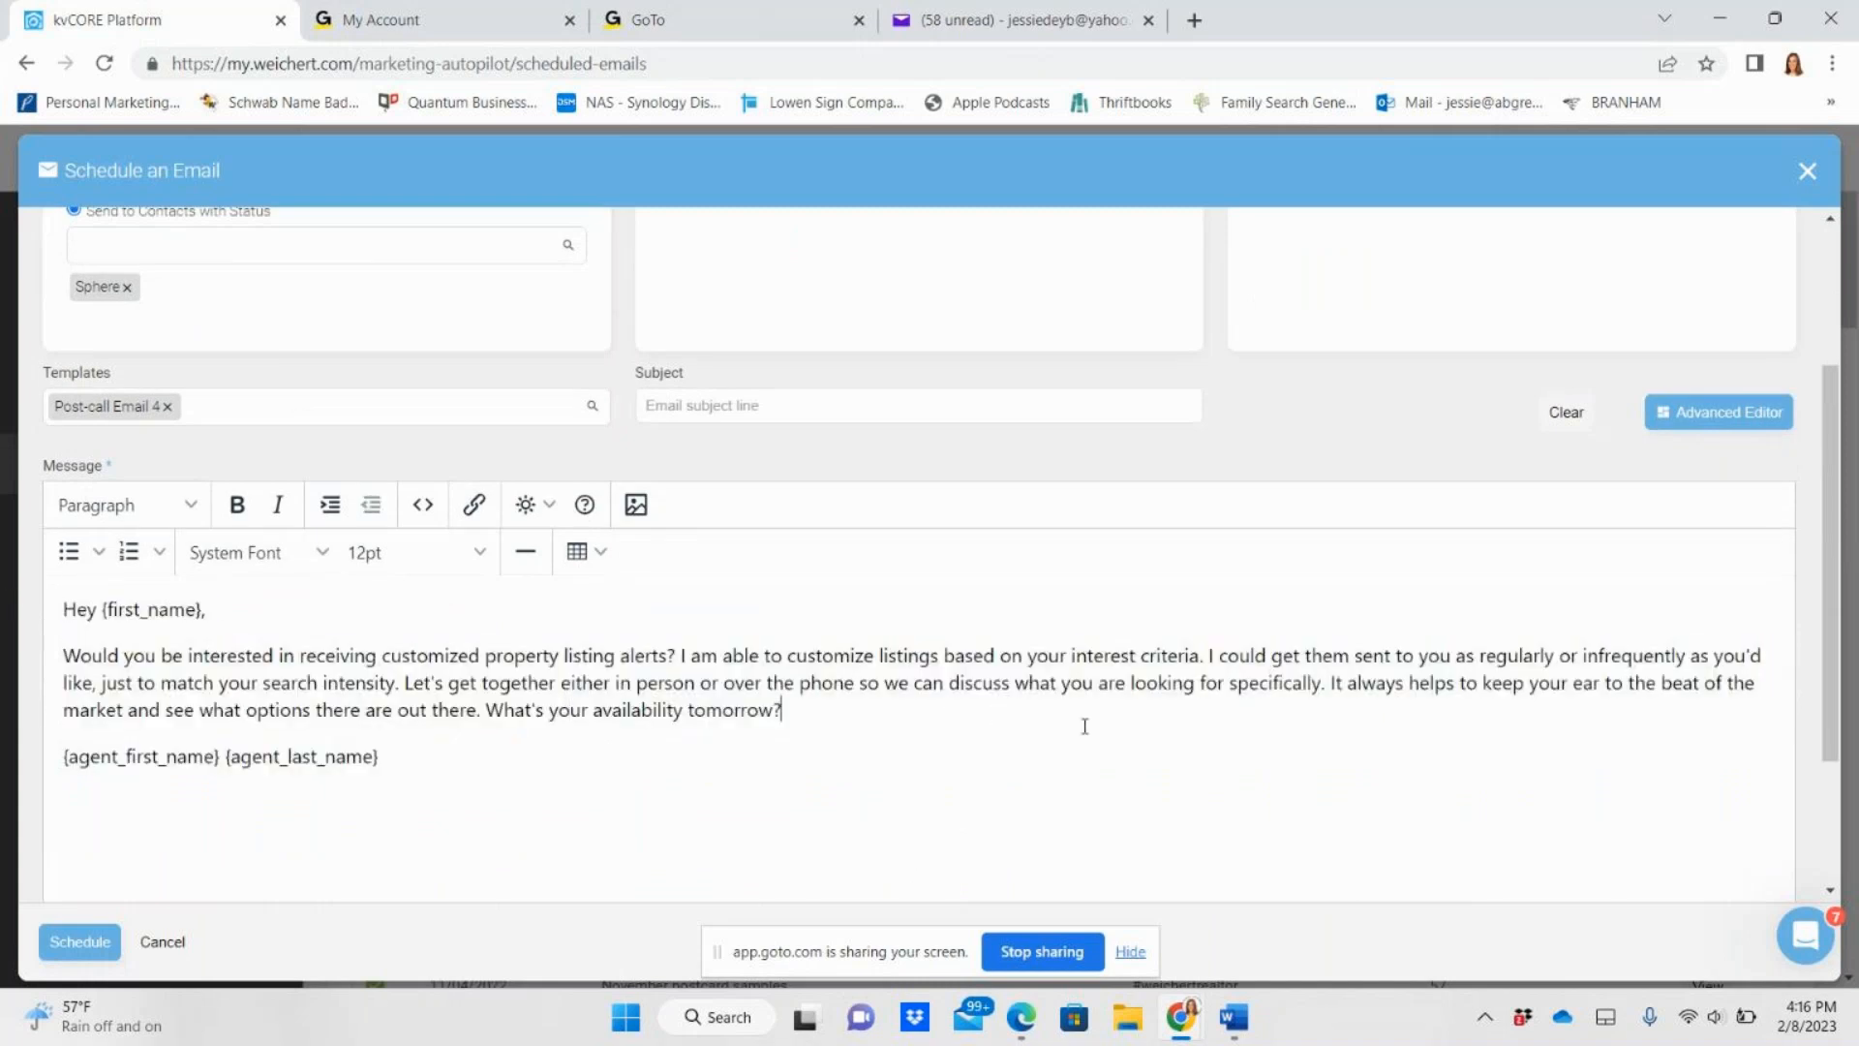
scroll(1087, 737, "up", 1)
left_click(242, 518)
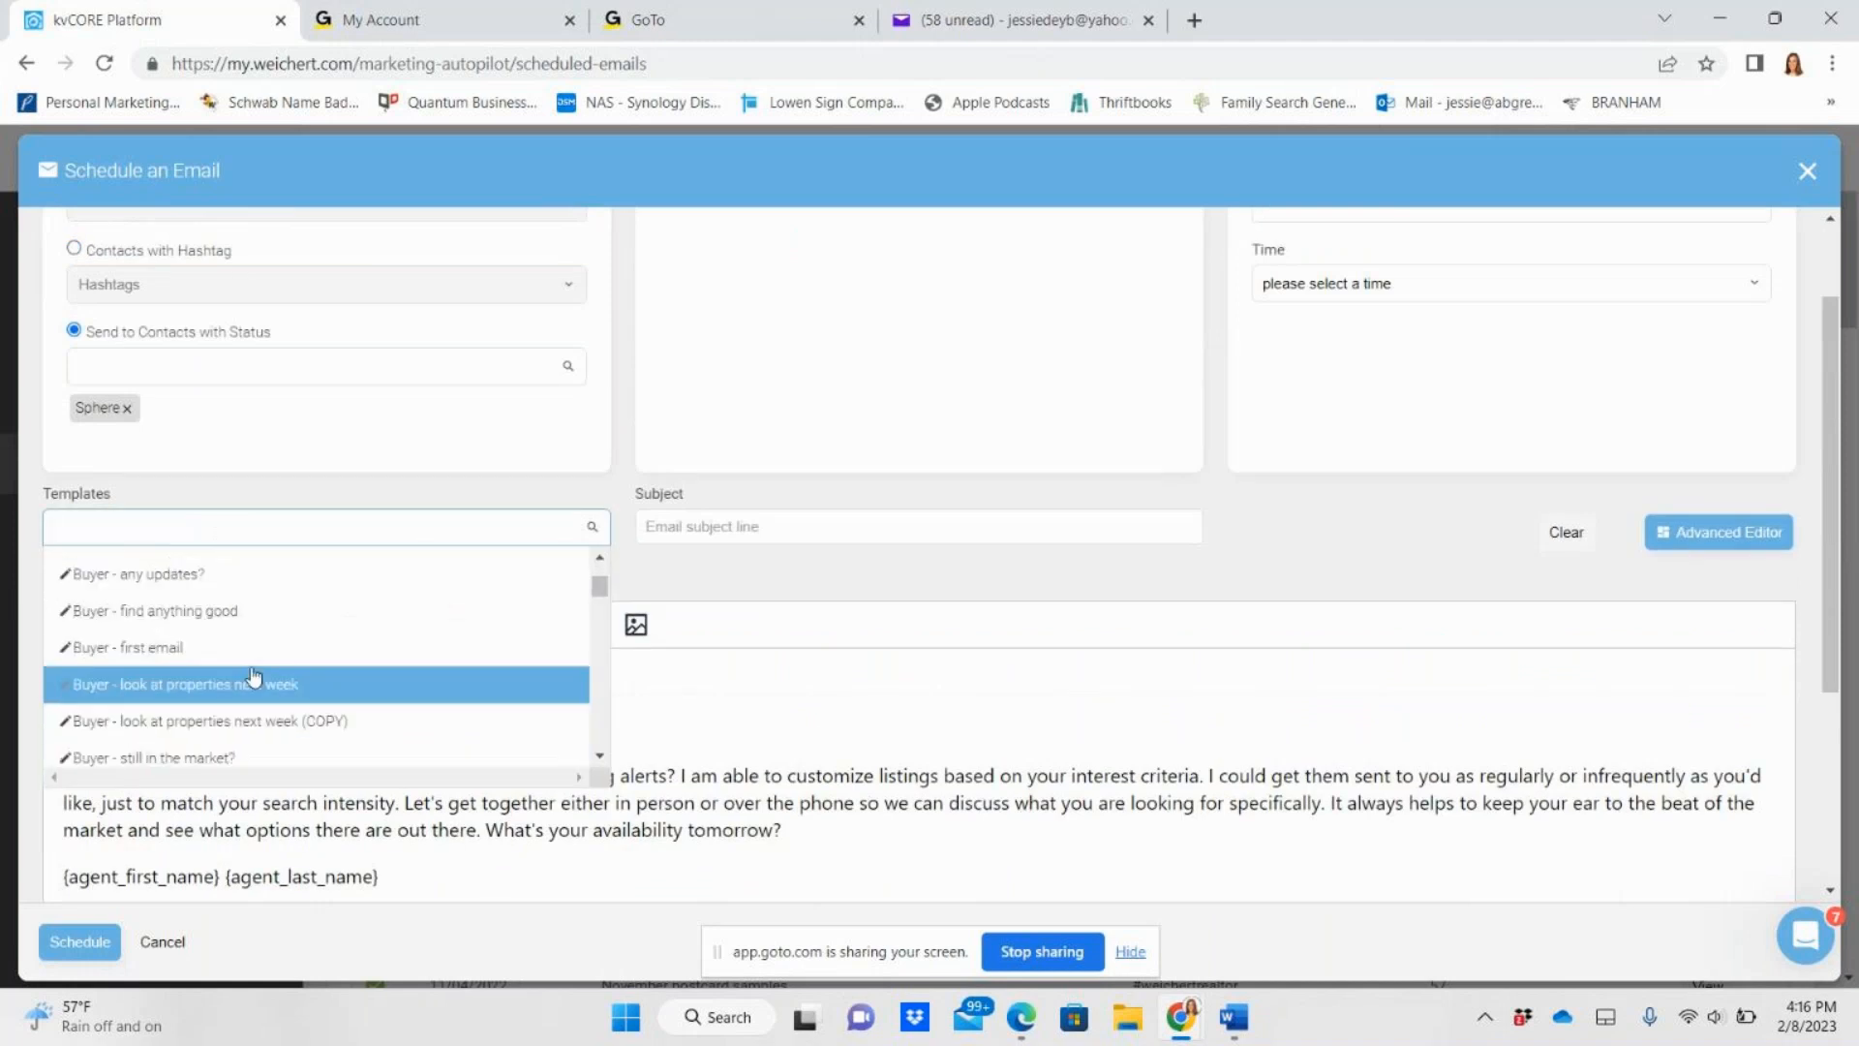
scroll(391, 641, "down", 10)
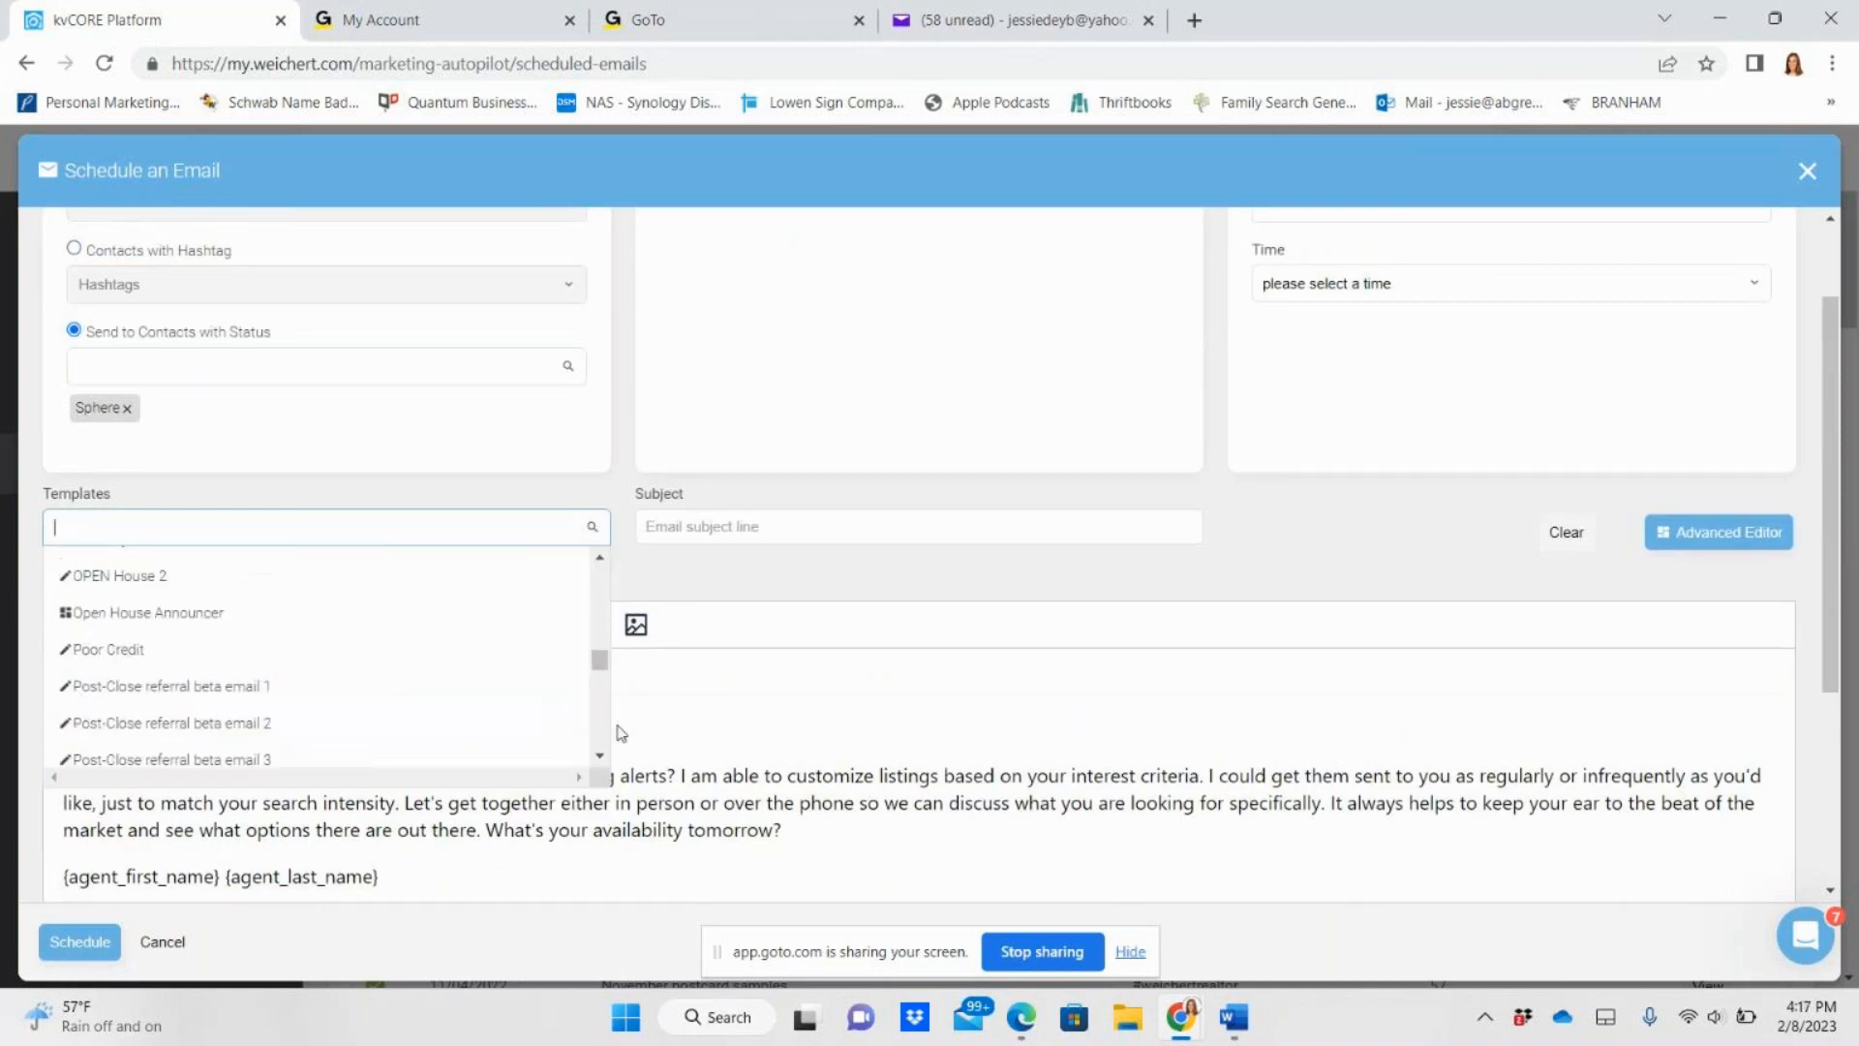
left_click(975, 721)
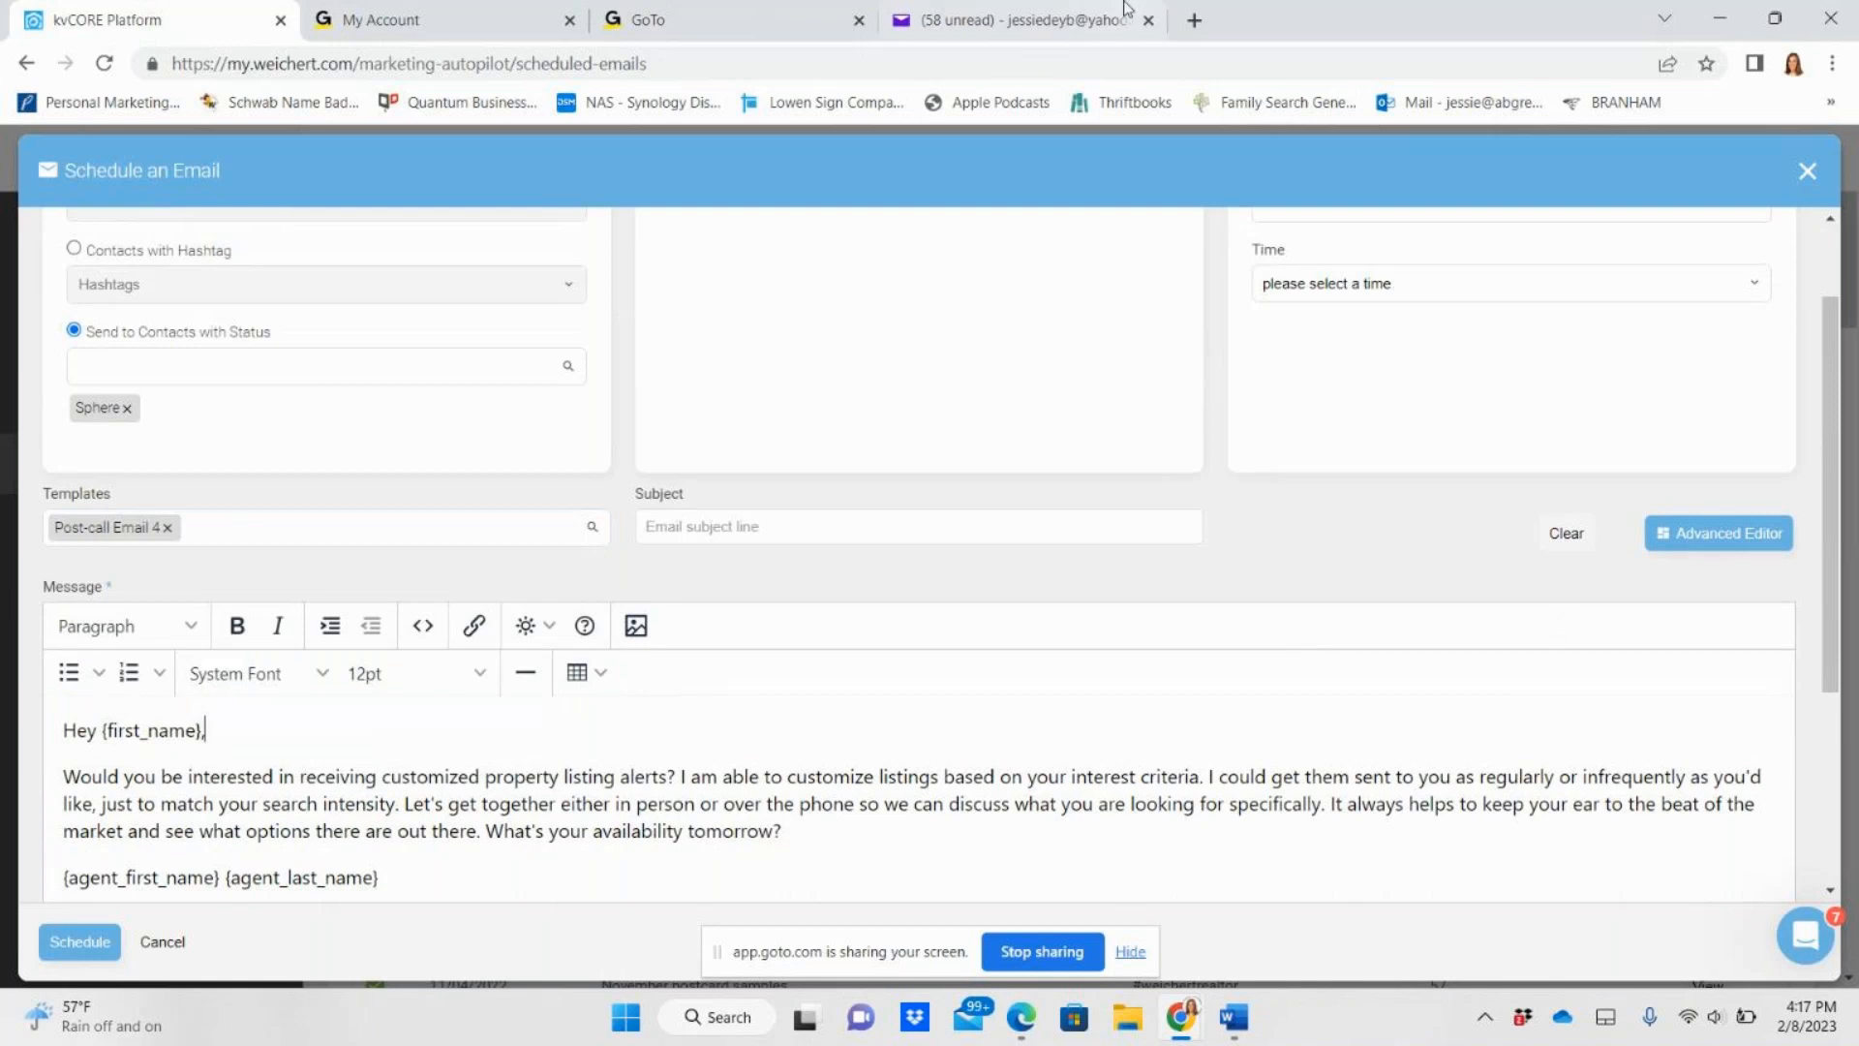
left_click(697, 22)
left_click(474, 29)
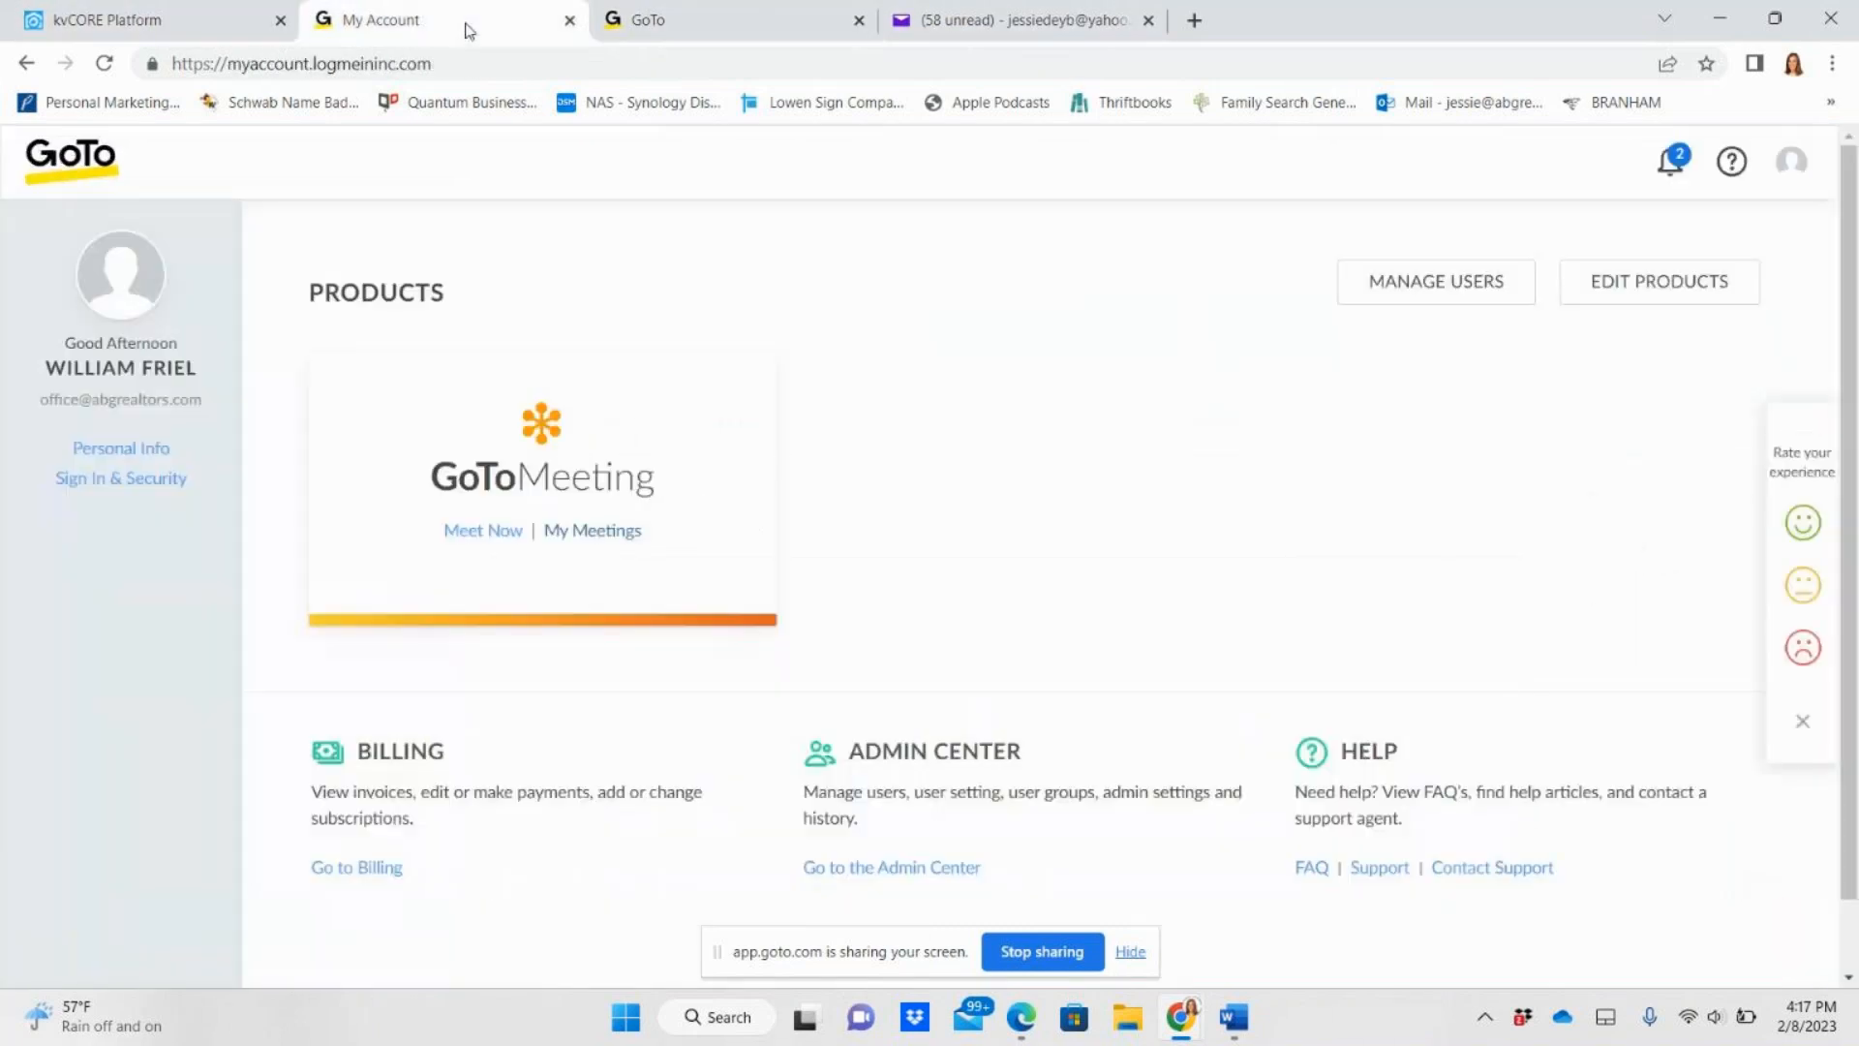
left_click(1042, 956)
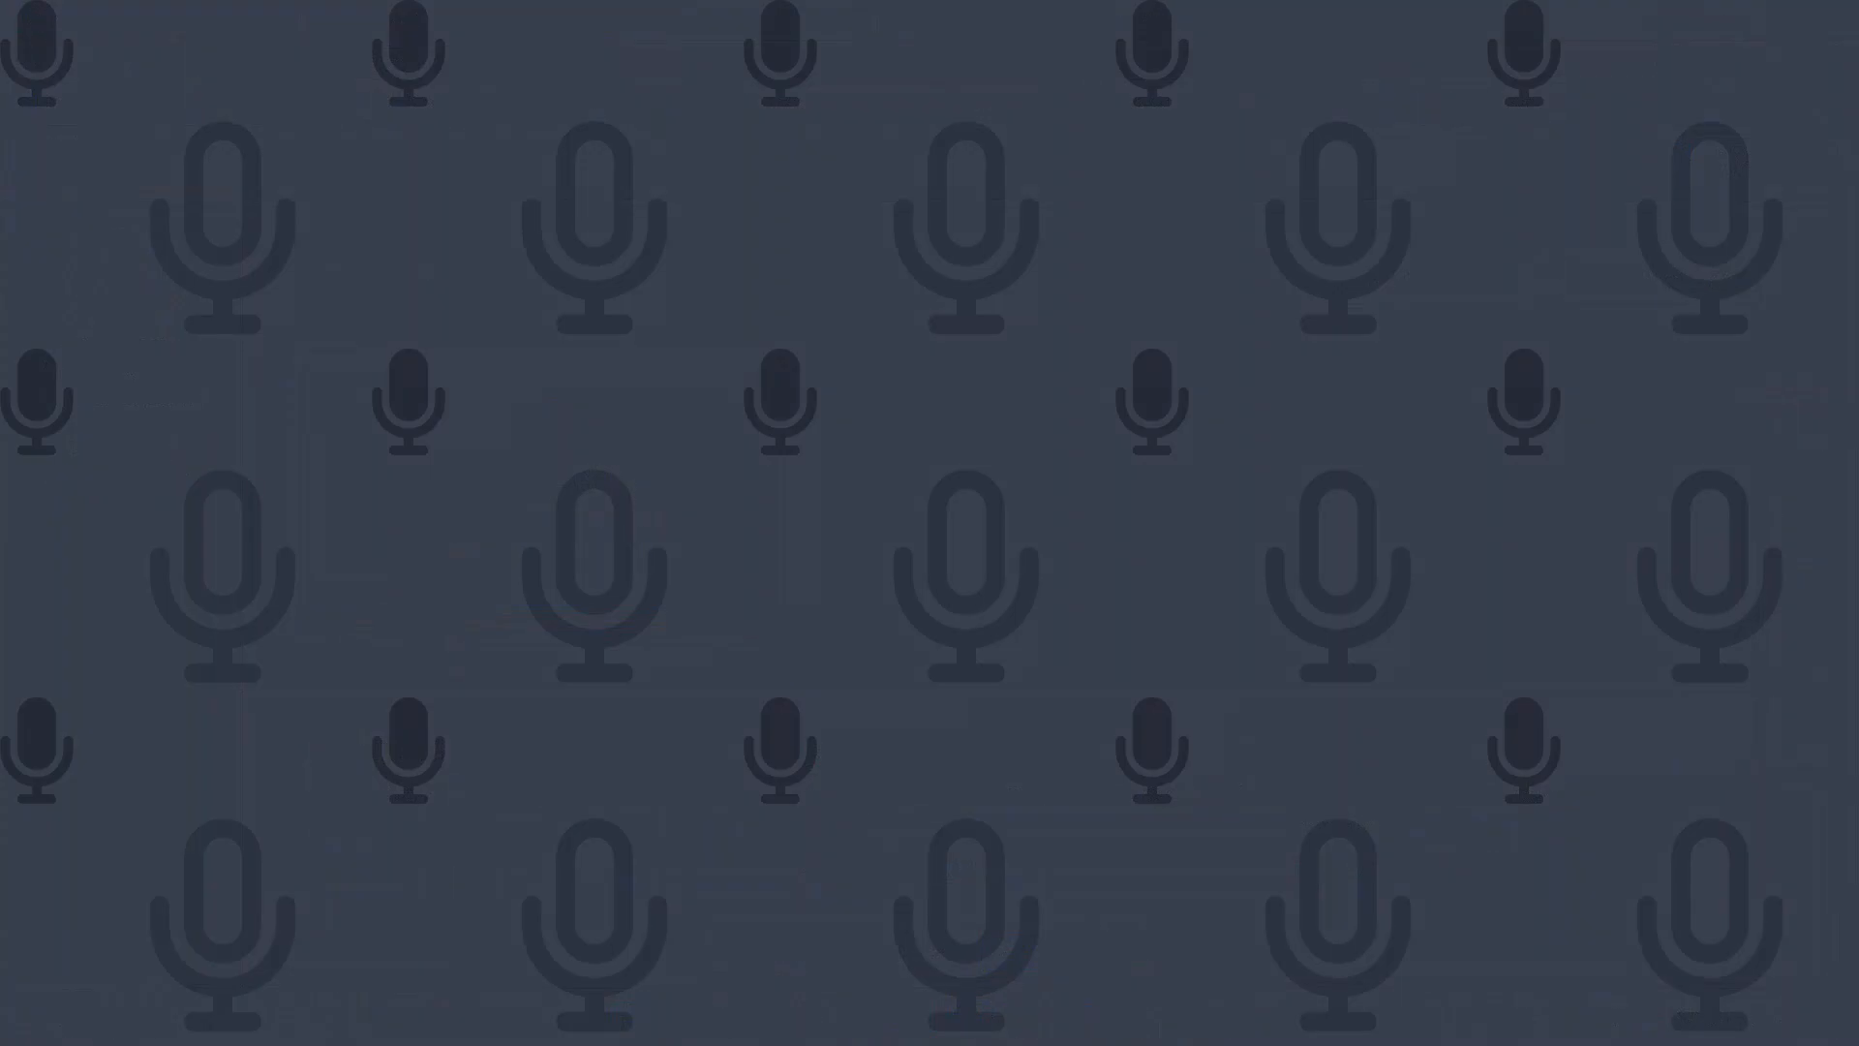